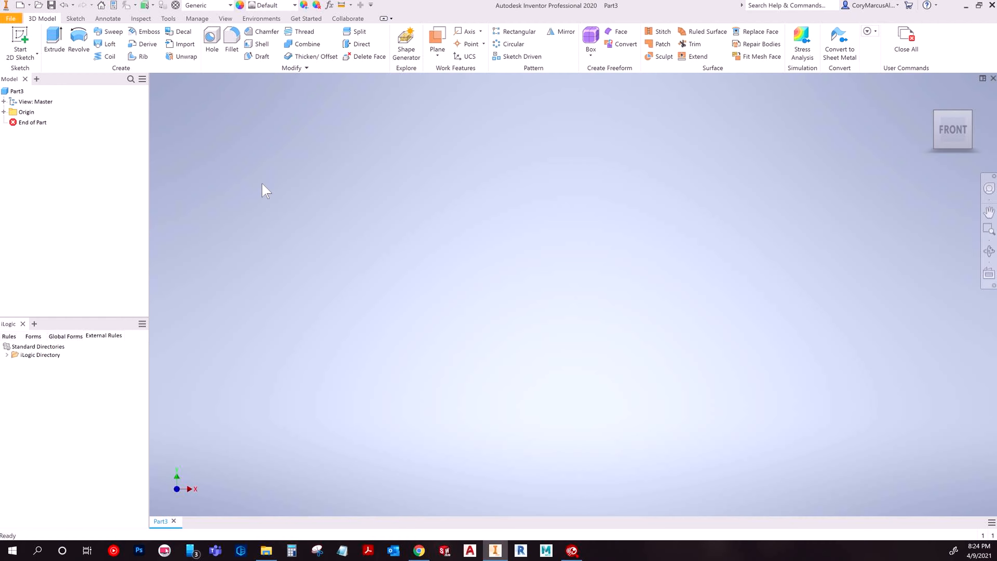
Start a 2D sketch on the XZ plane and draw a two-point center rectangle from the origin, about 25.4 in long
left_click(20, 39)
left_click(438, 314)
left_click(976, 98)
left_click(131, 40)
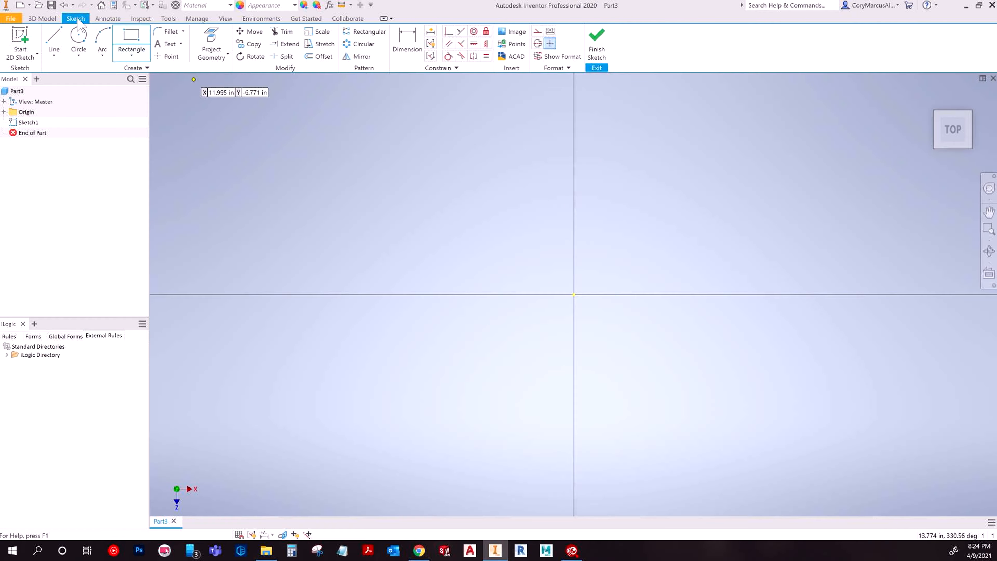
left_click(131, 55)
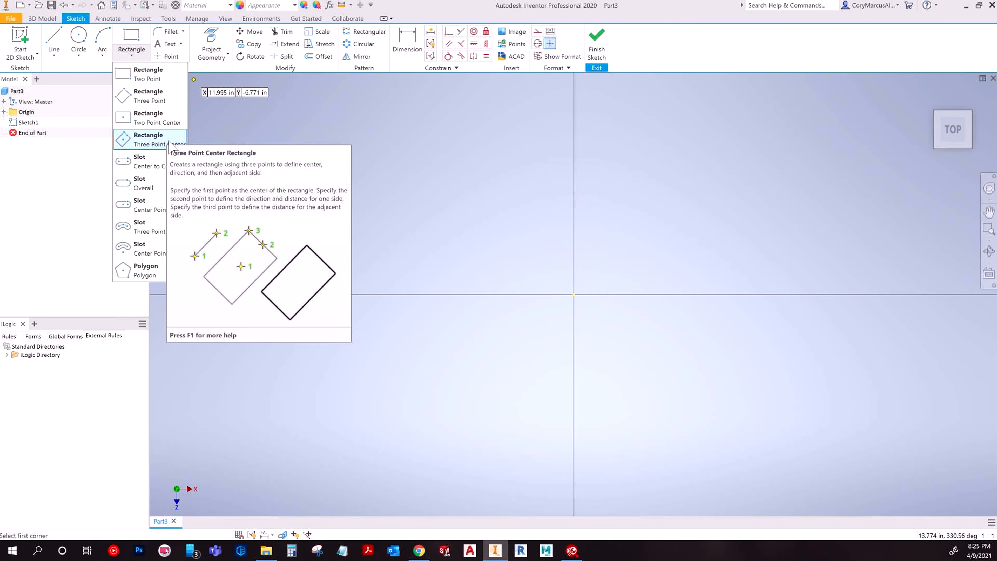
left_click(146, 118)
left_click(574, 294)
left_click(171, 135)
middle_click_drag(376, 214, 443, 244)
key("Escape")
Dimension the rectangle's long horizontal side as 40 ft
left_click(407, 43)
left_click(540, 166)
left_click(591, 133)
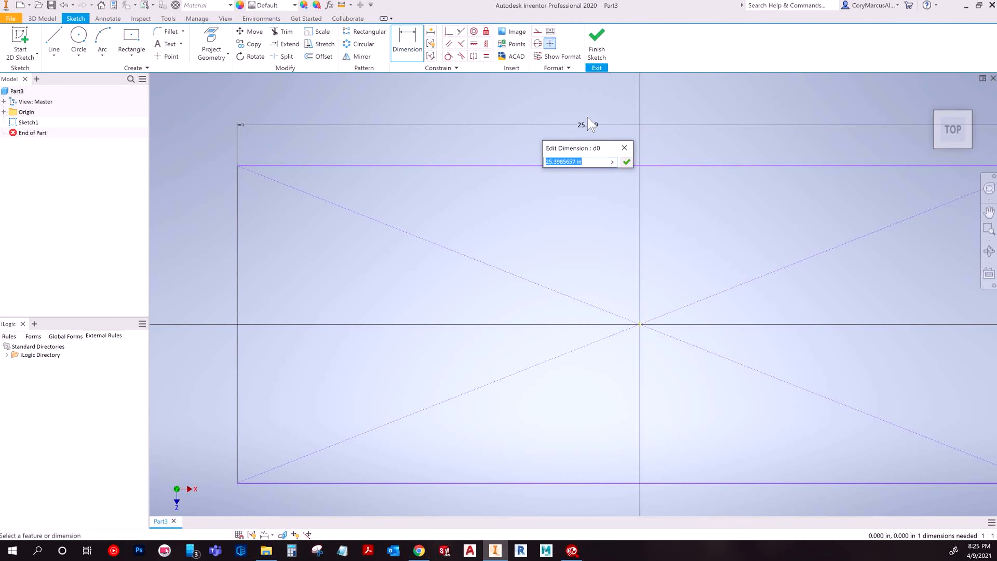
type("40 ft")
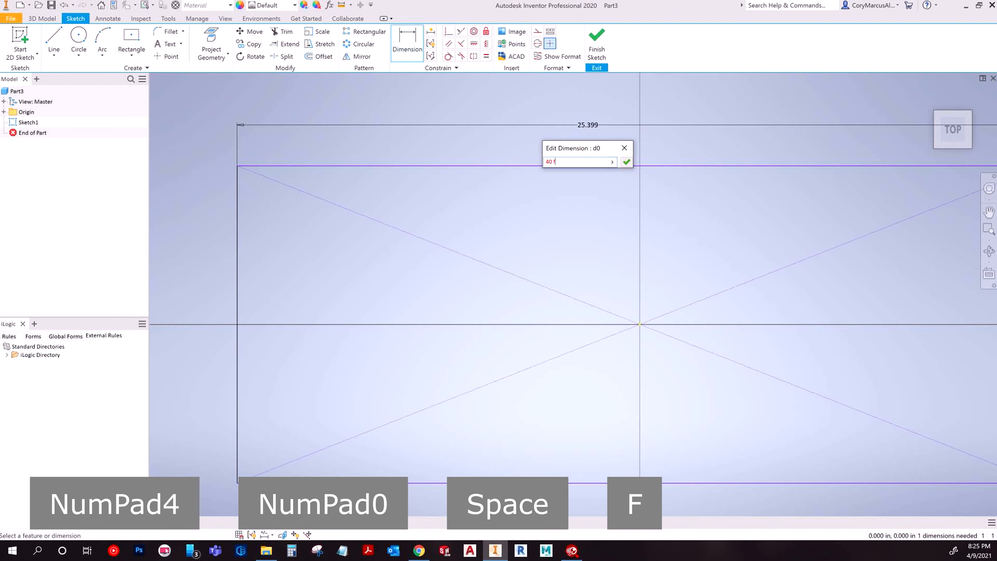
key("Return")
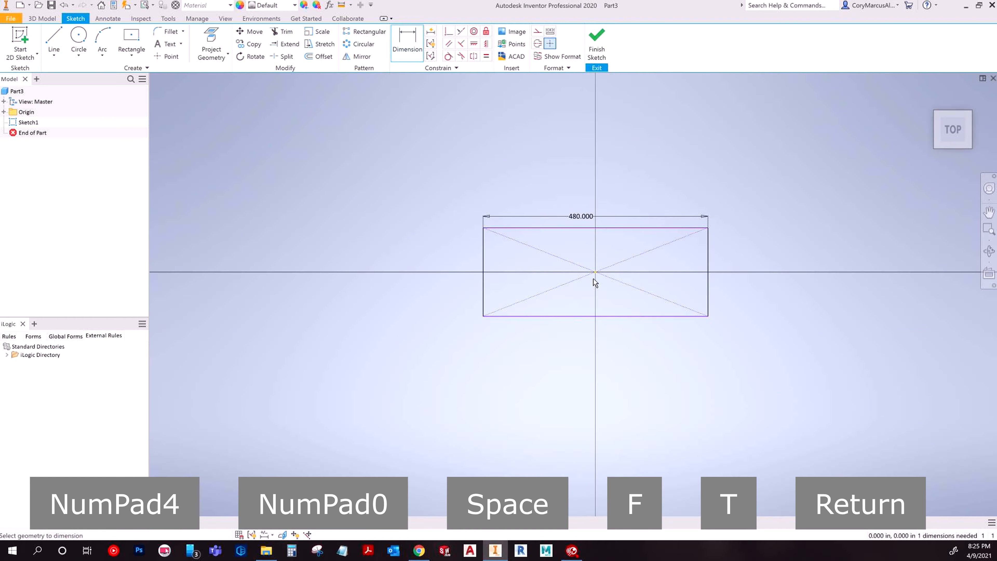
Dimension the rectangle's short vertical side as 20' and leave the Dimension command
left_click(433, 252)
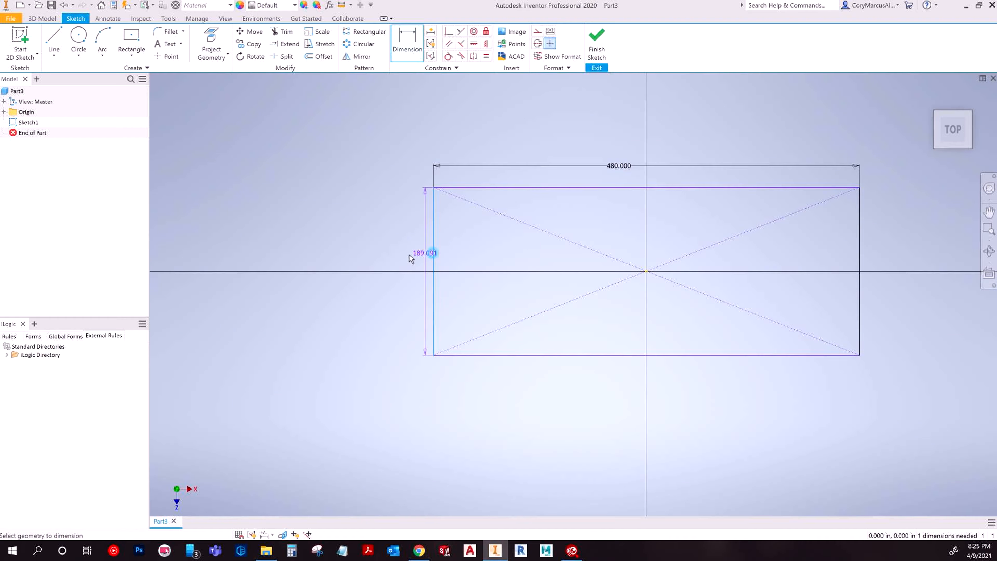
left_click(390, 270)
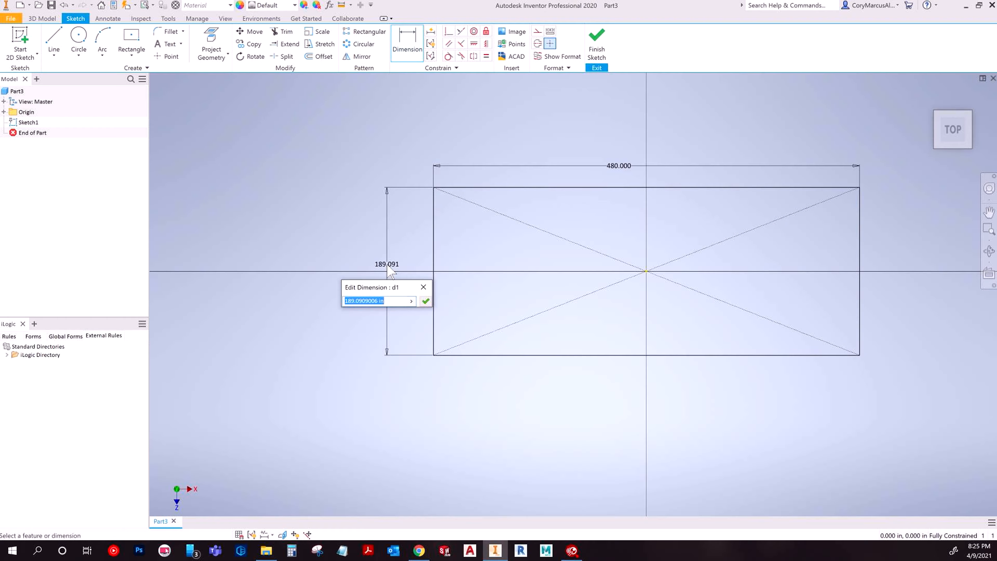
type("20'")
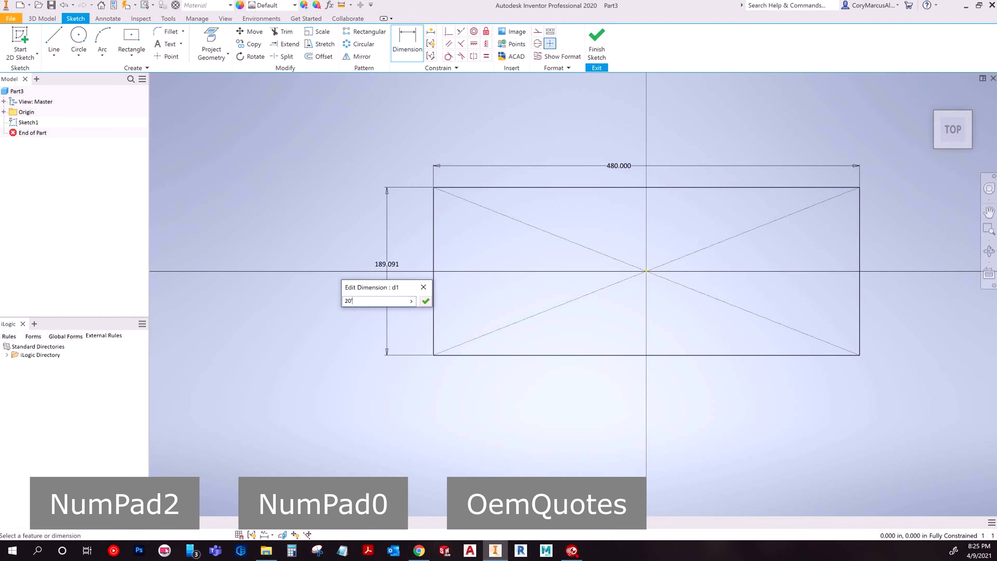
key("Return")
middle_click_drag(535, 288, 447, 287)
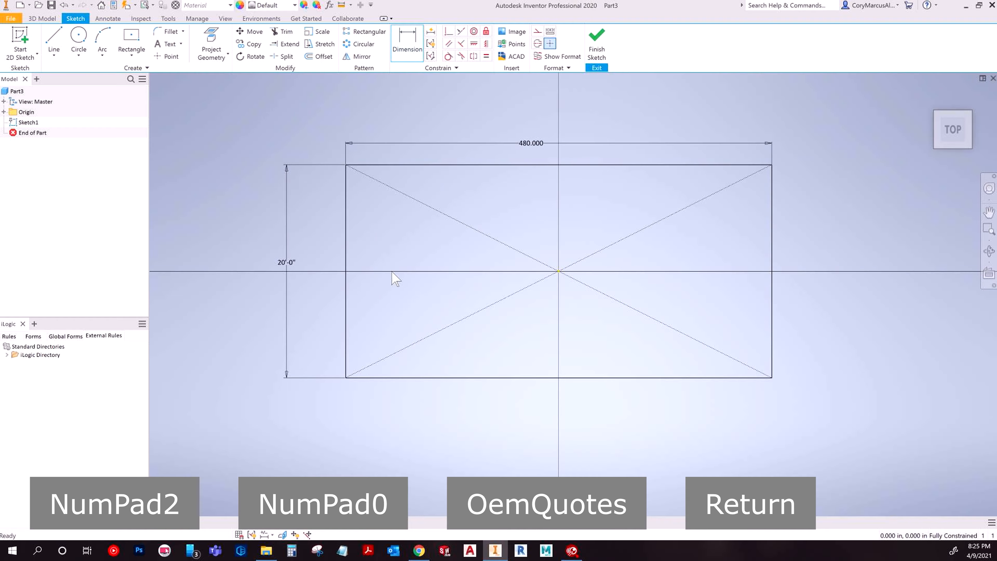
key("Escape")
Check the values entered for the rectangle's long-side and short-side dimensions without changing them
double_click(524, 145)
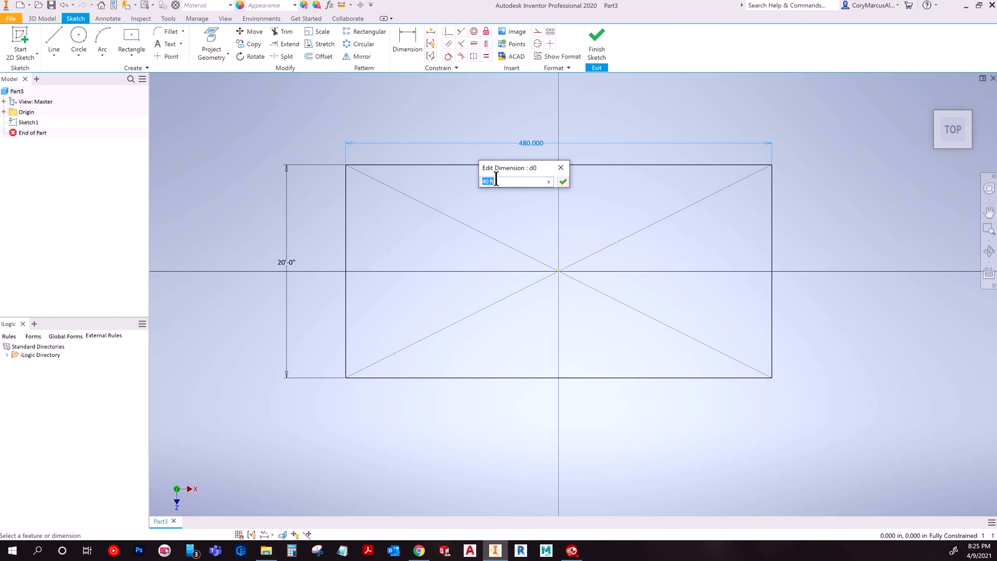
key("Escape")
key("Escape")
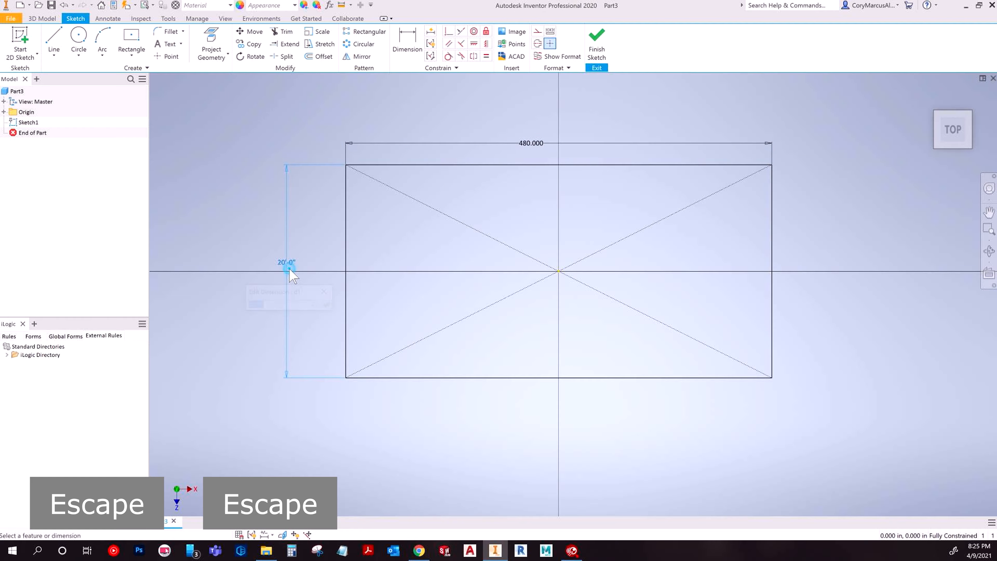
double_click(287, 262)
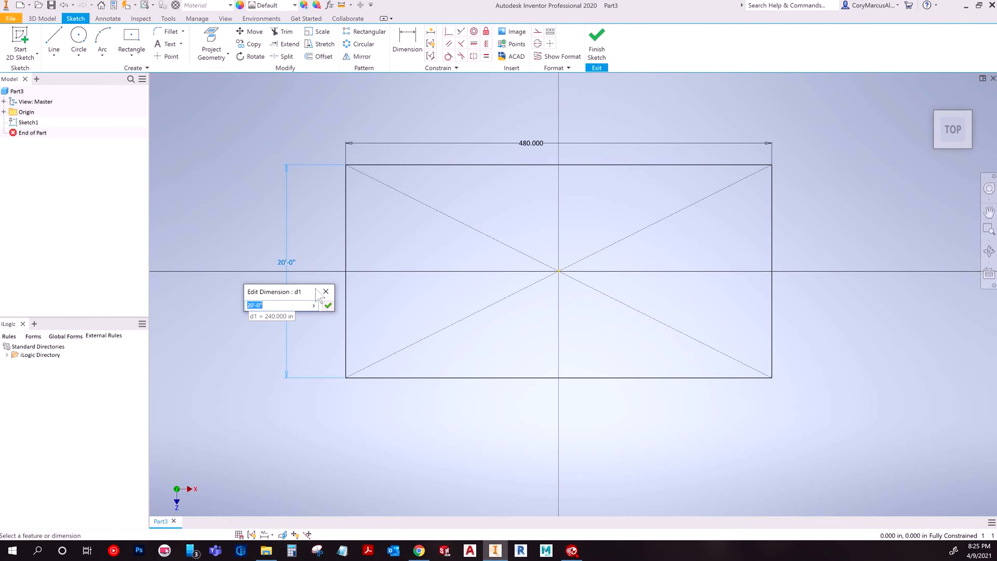
key("Escape")
key("Escape")
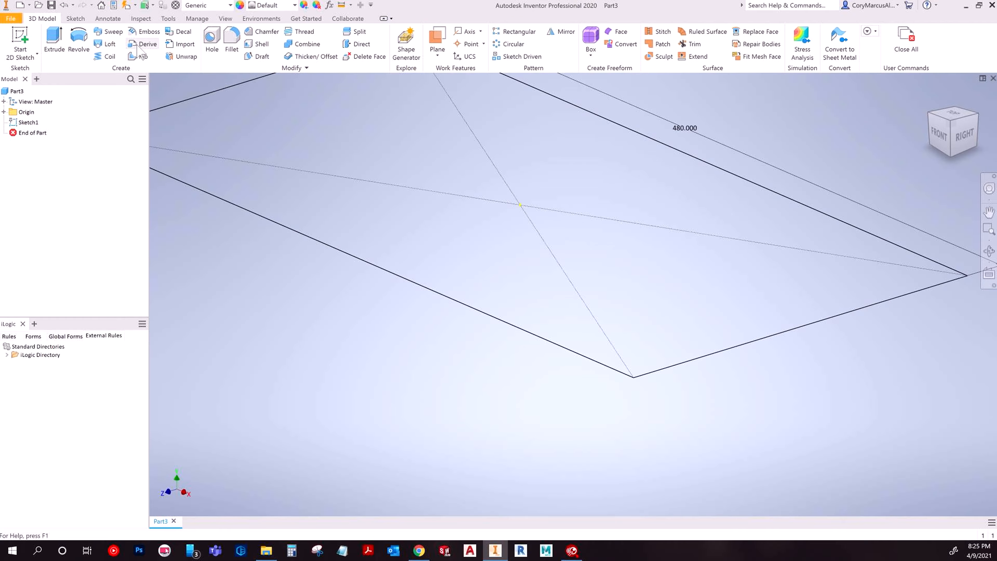
left_click(20, 36)
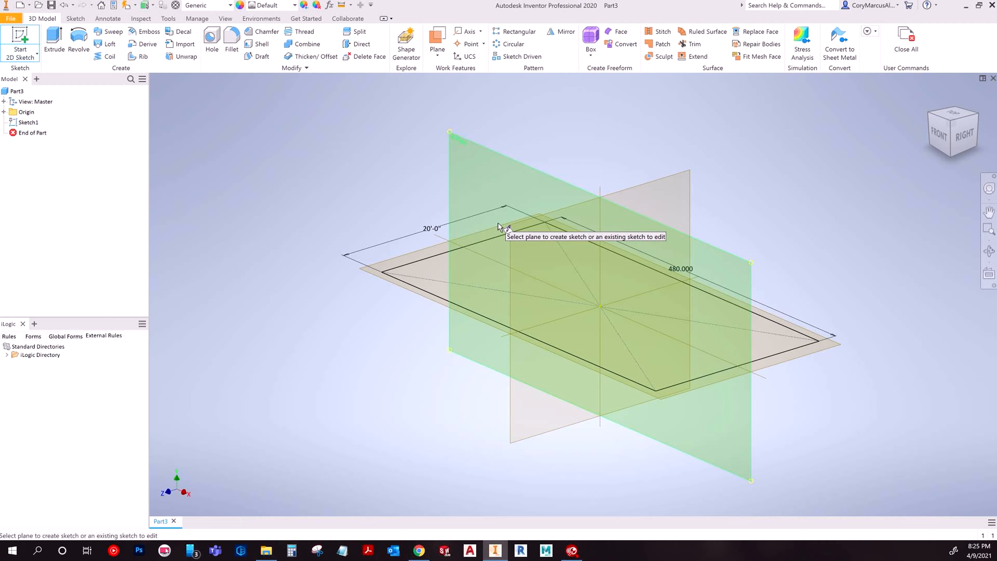
key("Escape")
key("Escape")
key("Escape")
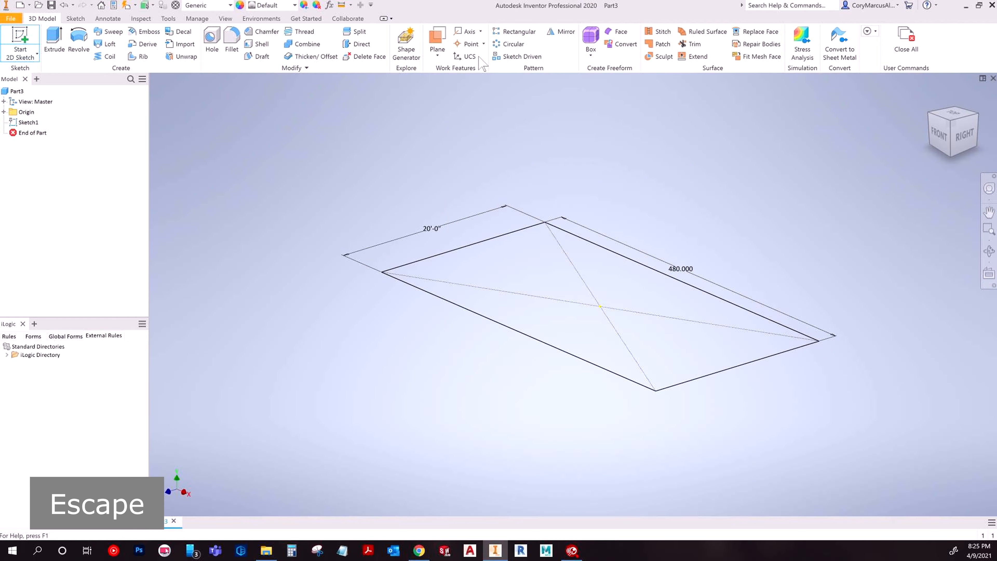
left_click(437, 54)
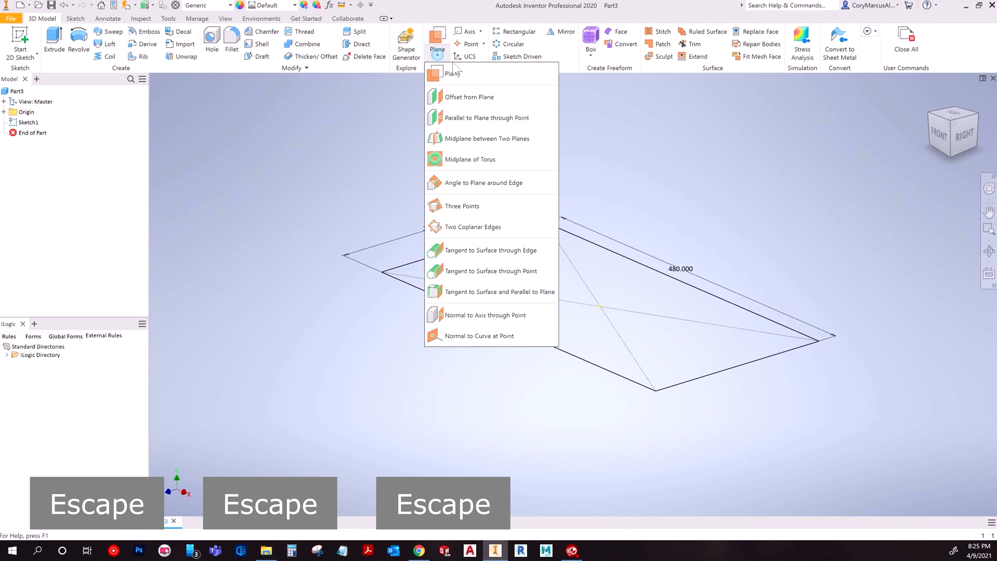
left_click(467, 99)
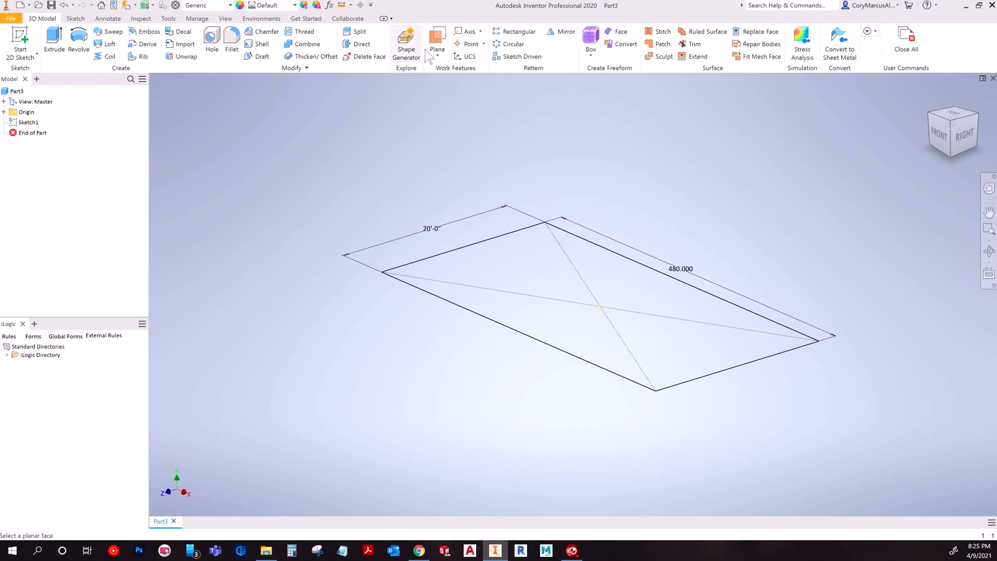
Create a work plane parallel to the XY plane through the rectangle's rear right corner point
left_click(437, 54)
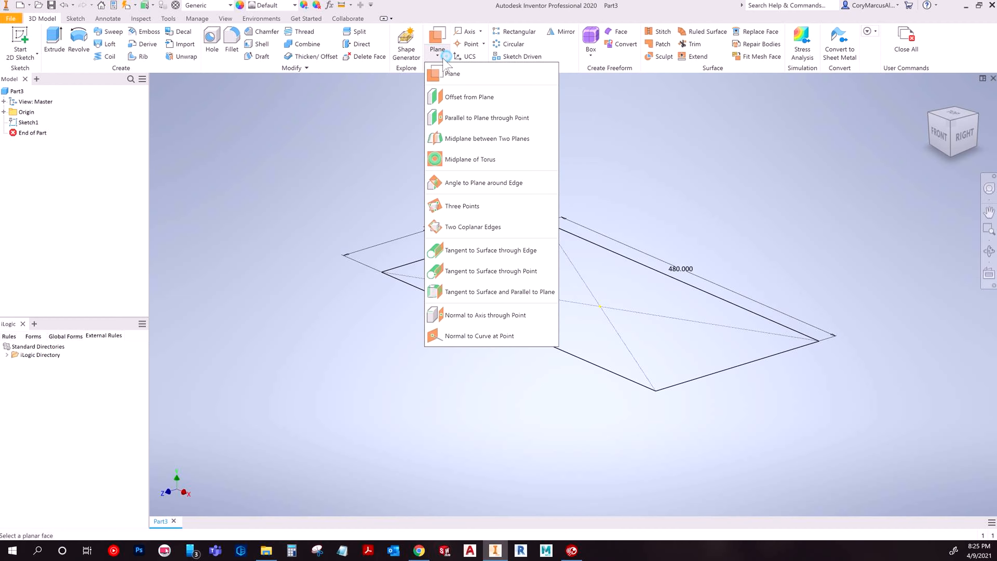
left_click(467, 118)
left_click(4, 112)
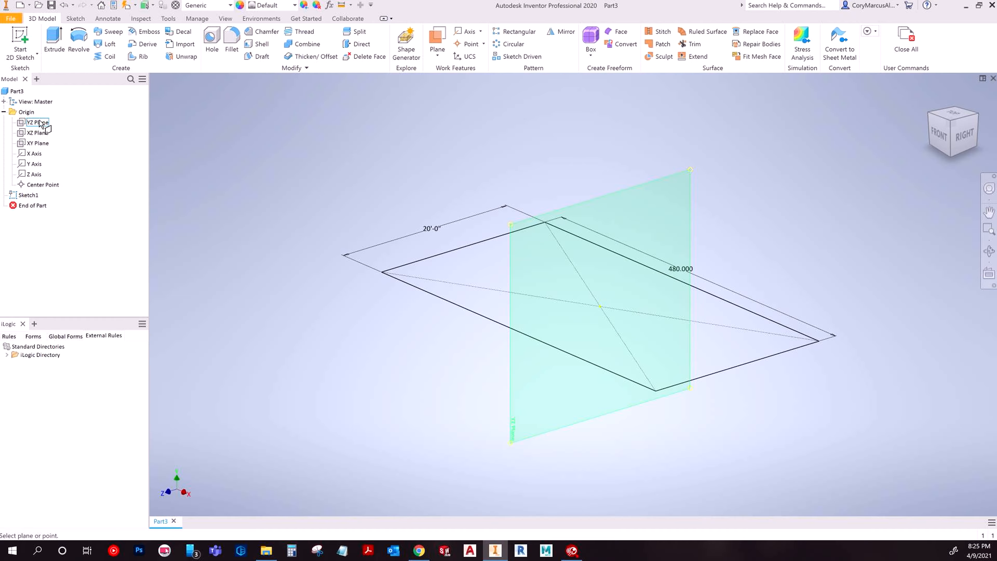
left_click(45, 146)
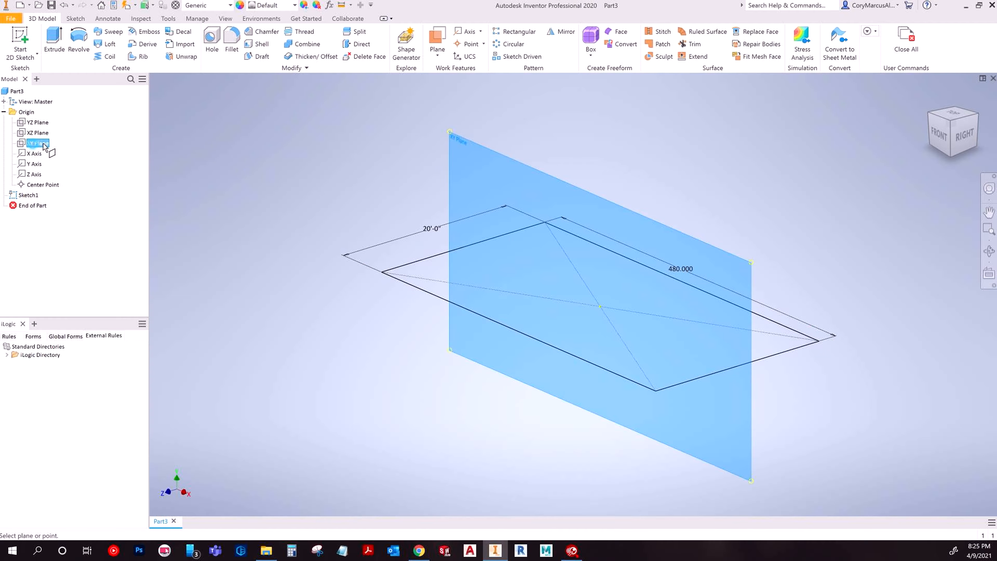
left_click(819, 341)
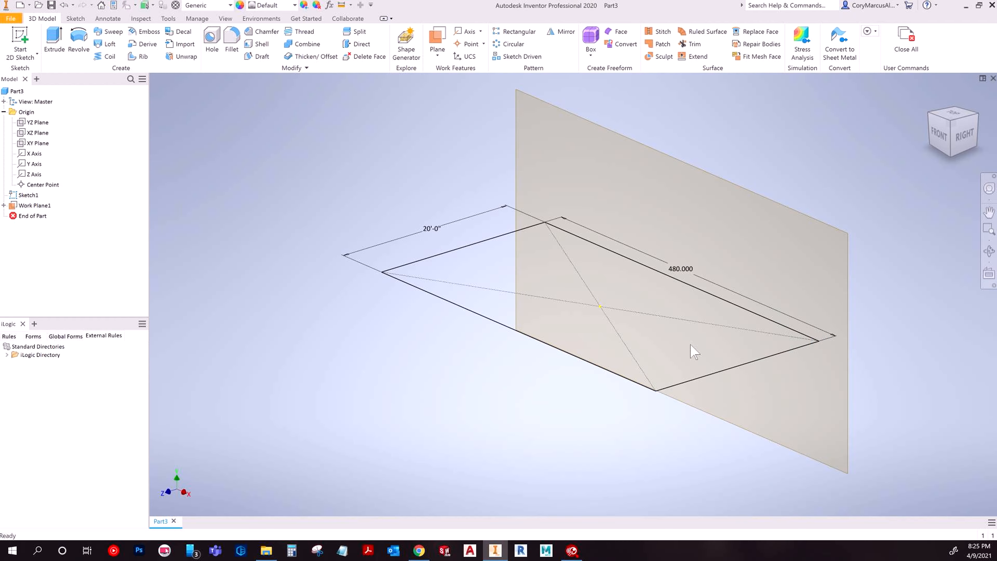
Create a second work plane parallel to the XY plane through the rectangle's front left corner point
left_click(438, 55)
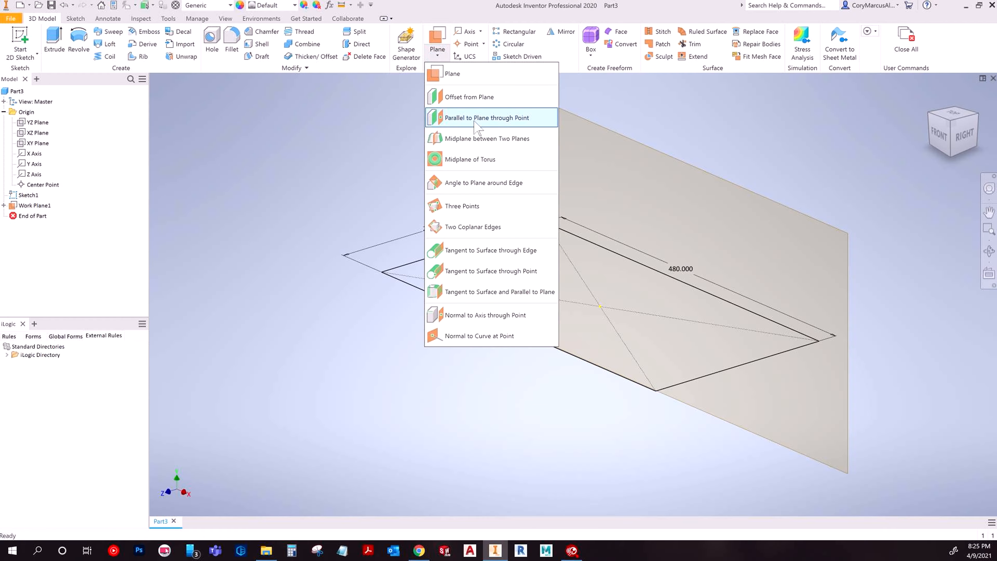
left_click(475, 125)
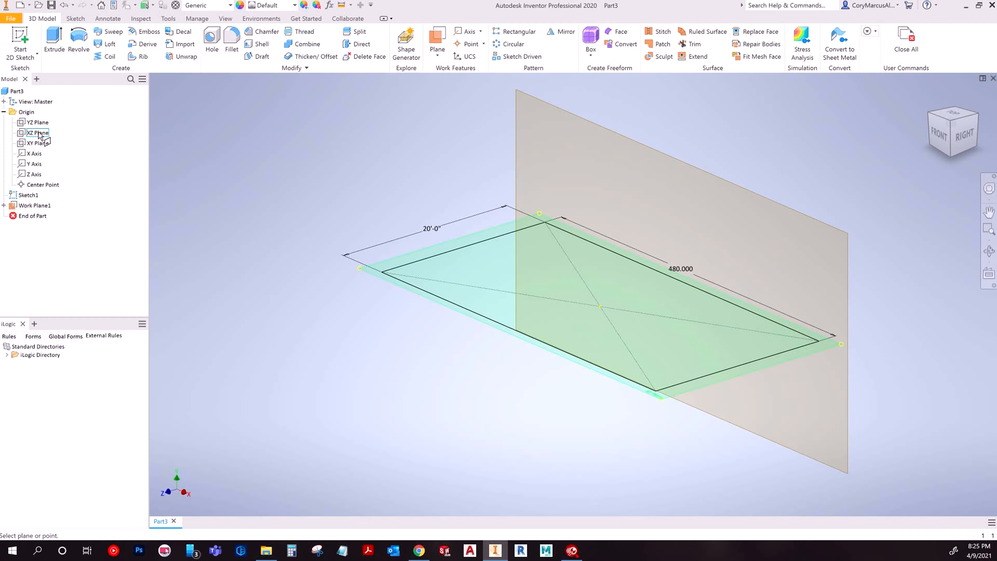
left_click(36, 144)
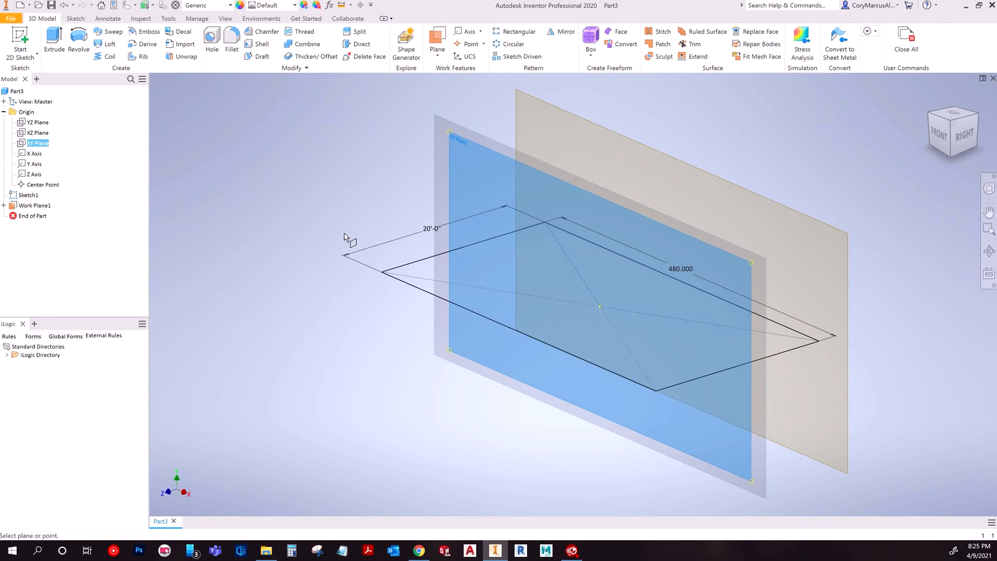
left_click(382, 273)
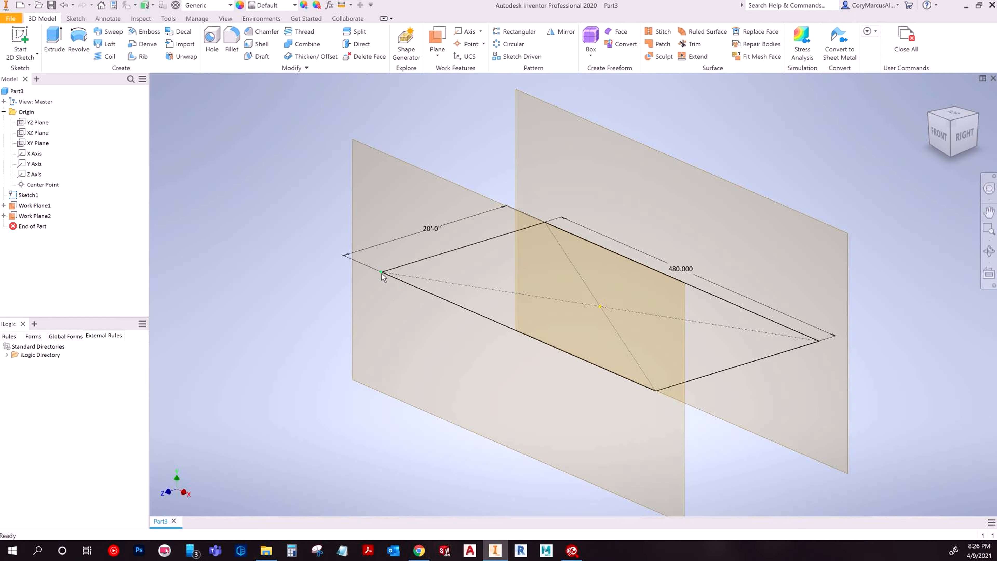
Start a sketch on the front work plane and project the rectangle's front corner points into it
left_click(20, 43)
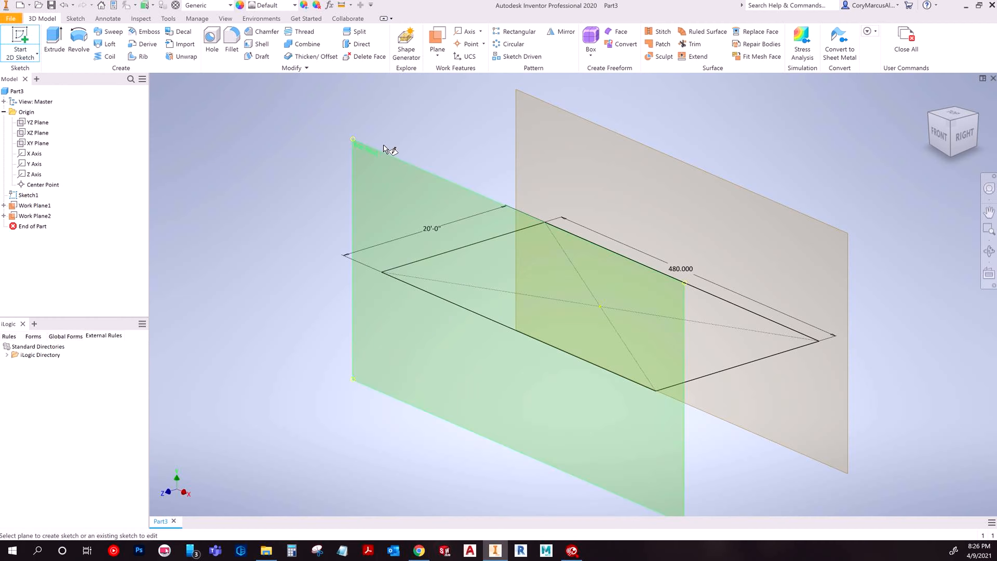
left_click(391, 159)
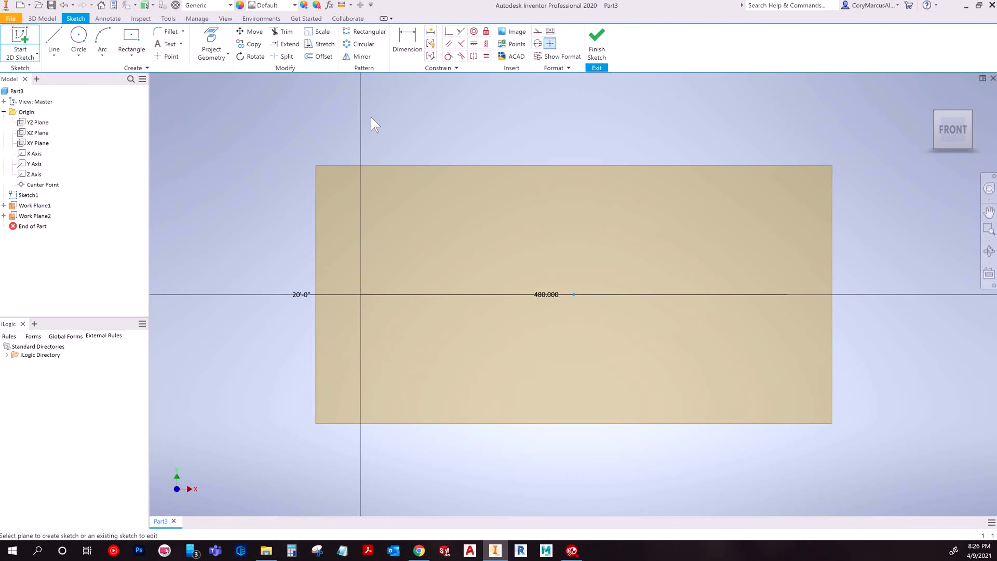
left_click(212, 39)
middle_click_drag(341, 305, 491, 325, "shift")
scroll(491, 325, "up", 5)
scroll(792, 360, "down", 3)
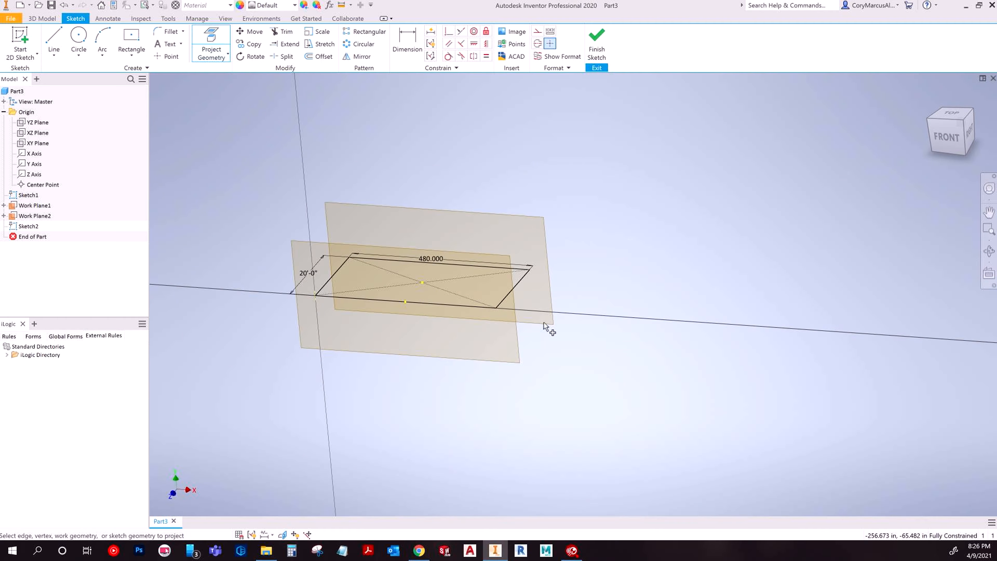
right_click(710, 143)
left_click(744, 145)
scroll(743, 145, "down", 2)
middle_click_drag(744, 146, 883, 184, "shift")
left_click(944, 136)
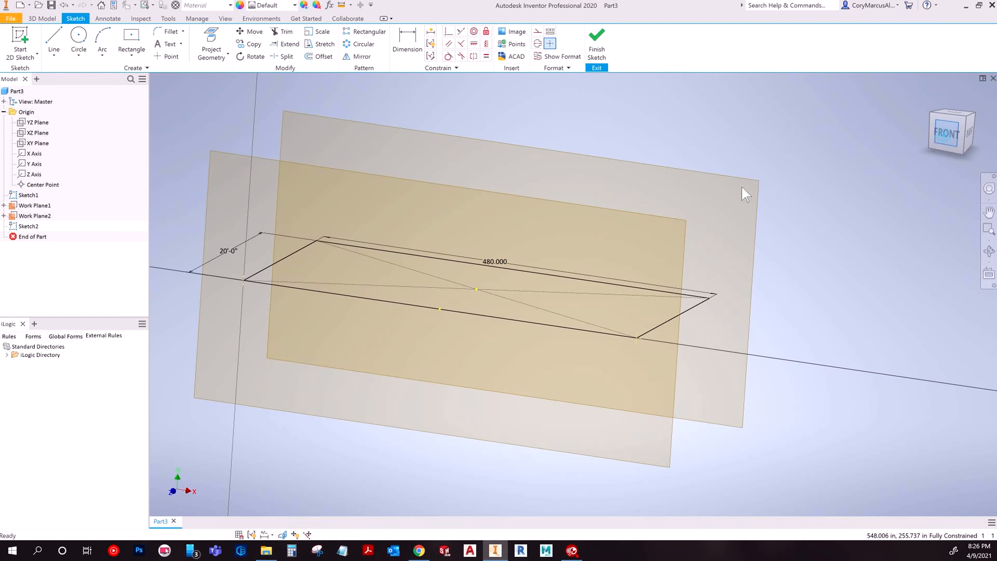
Draw a 3' vertical line straight down from the rectangle's front left corner
left_click(55, 39)
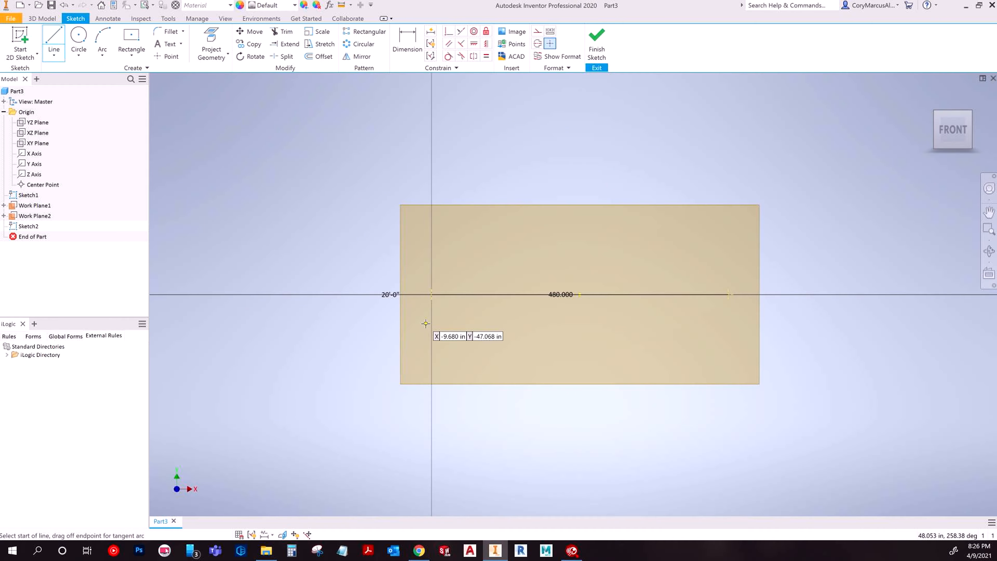
left_click(431, 295)
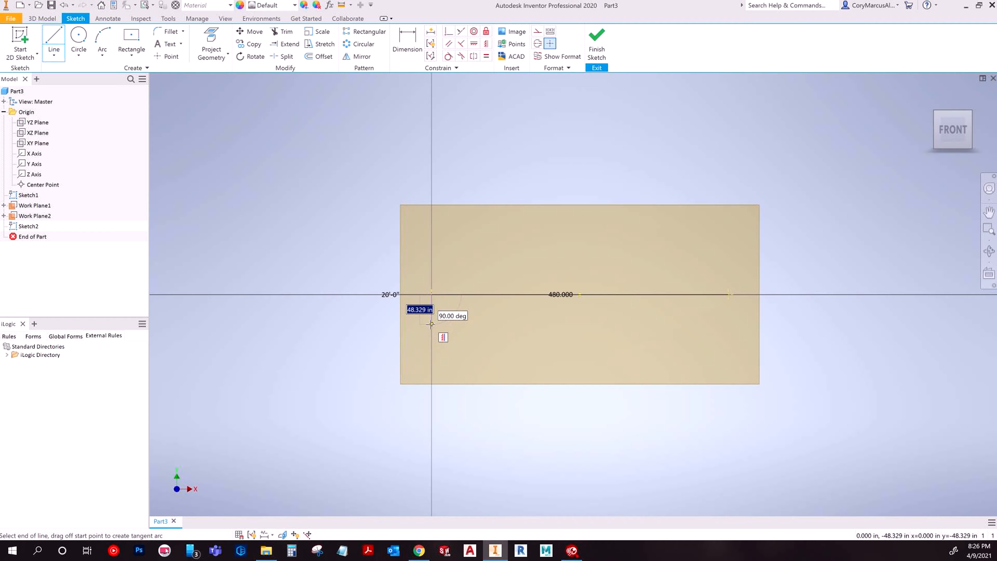
type("3'")
key("Return")
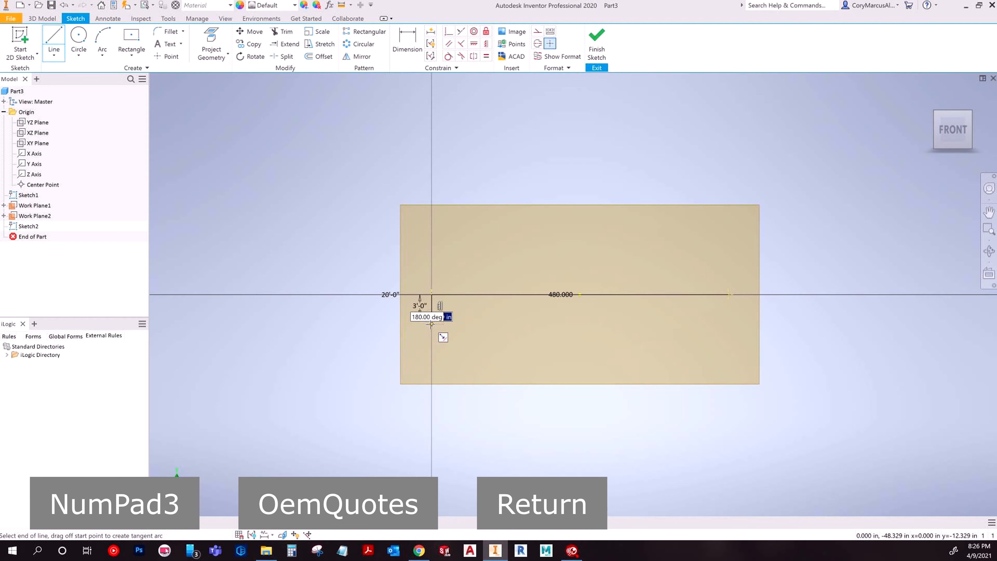
key("Escape")
Draw a 3' vertical line straight down from the front right corner and finish the sketch
key("space")
left_click(728, 294)
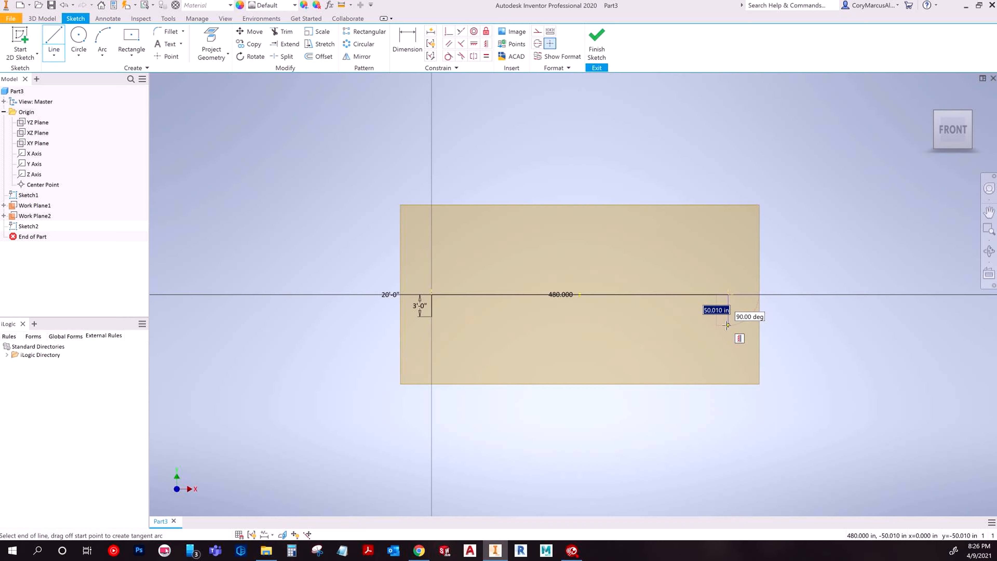
type("3'")
key("Return")
key("Escape")
key("Escape")
left_click(597, 41)
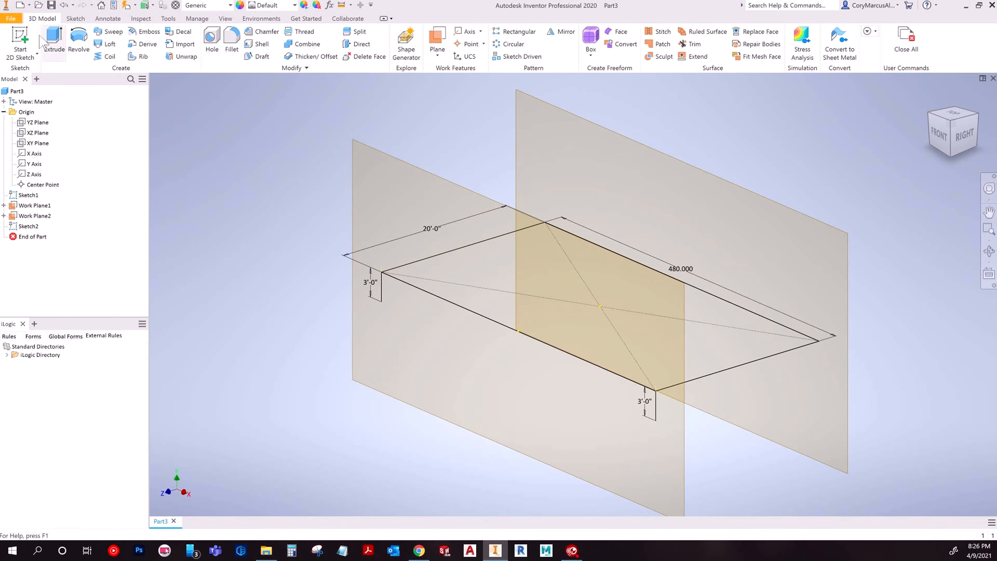
Start a sketch on the back work plane, project the two front leg lines into it, and finish the sketch
left_click(22, 42)
left_click(572, 119)
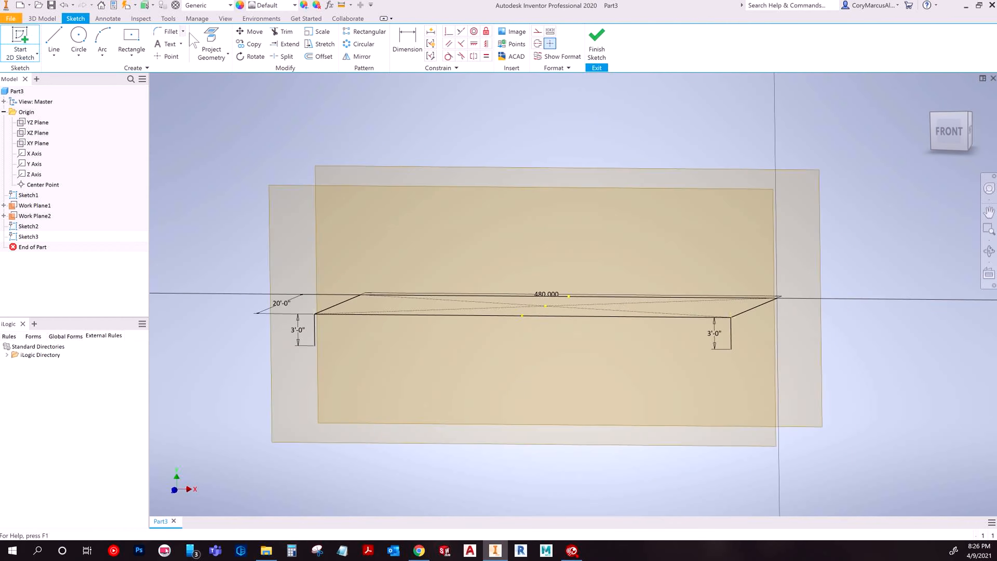
left_click(211, 43)
left_click(219, 375)
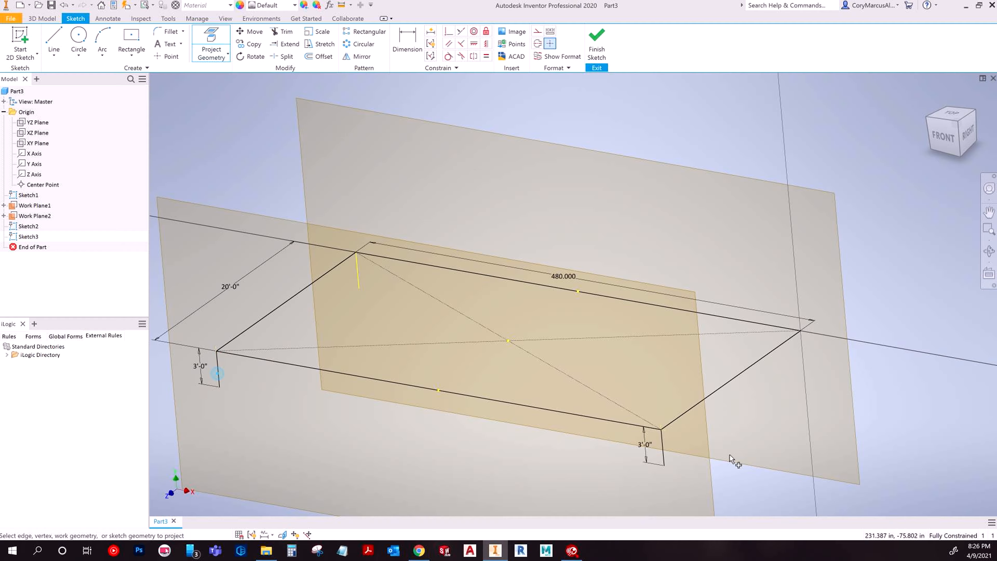
right_click(628, 271)
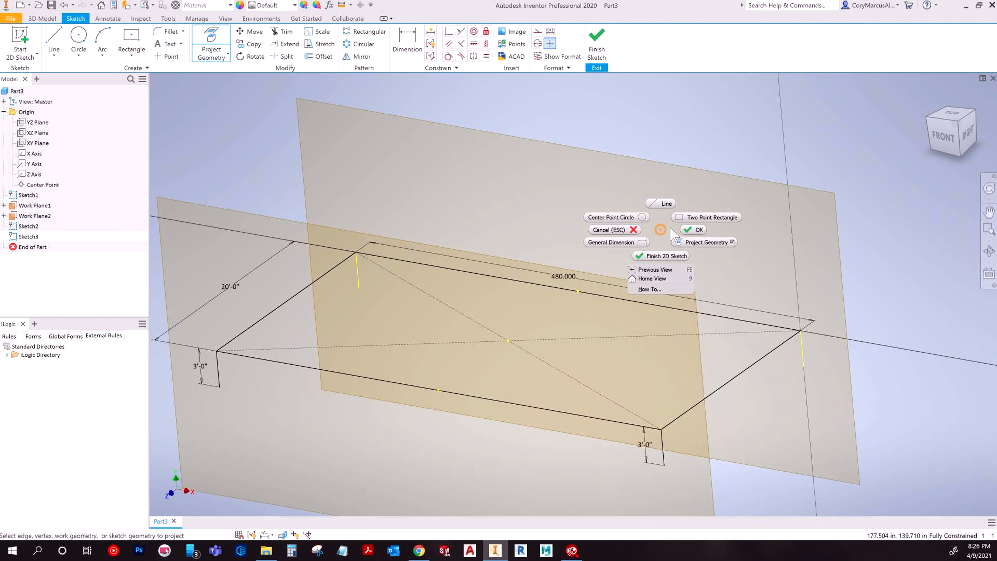
left_click(698, 235)
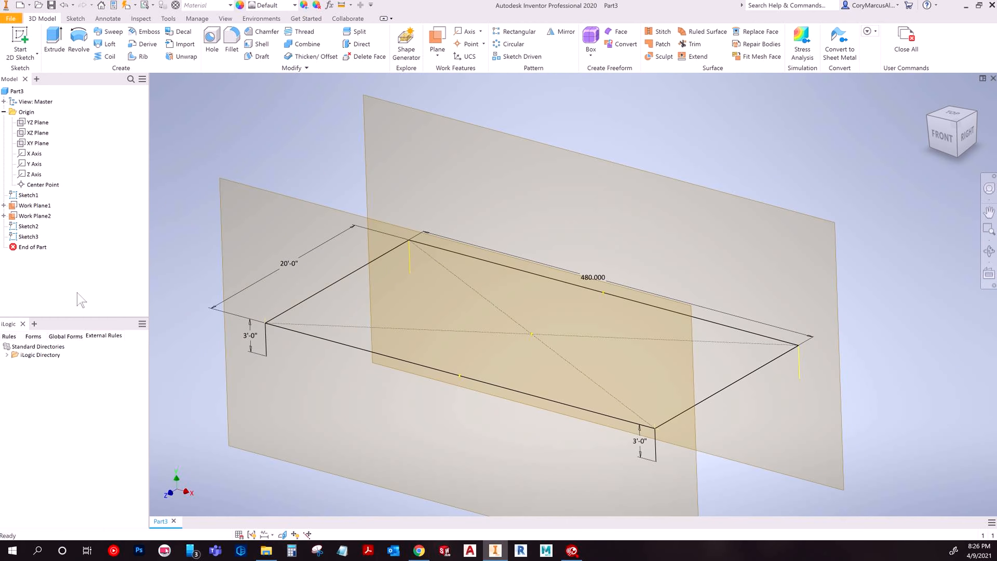
Hide both work planes in the part
left_click(34, 216)
left_click(34, 205, "shift")
right_click(37, 214)
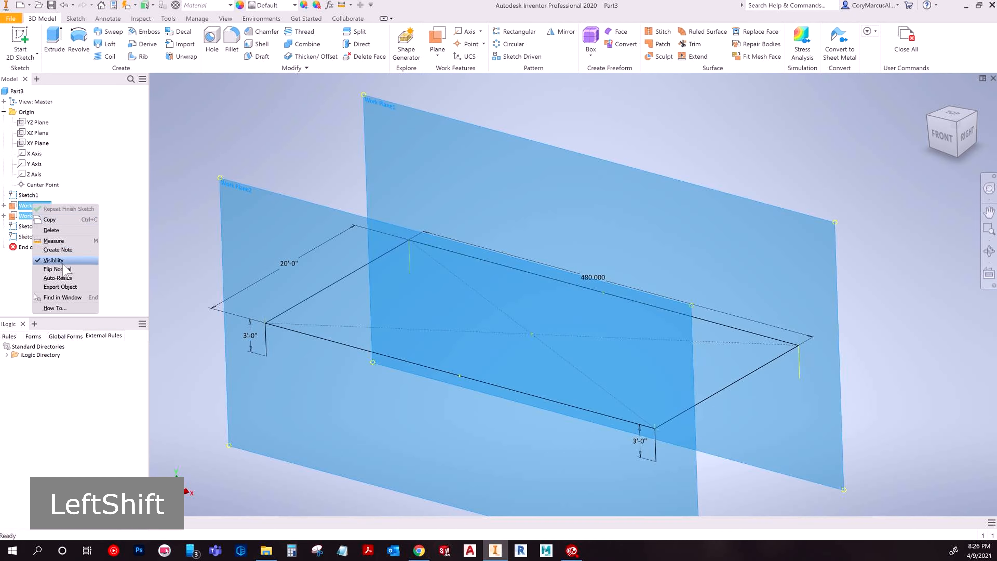
left_click(59, 262)
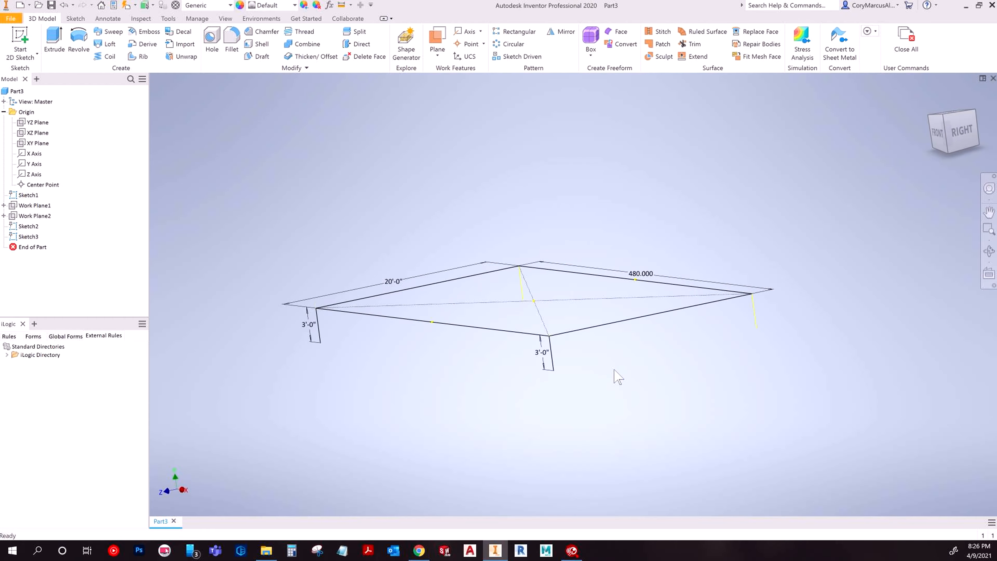
left_click(272, 194)
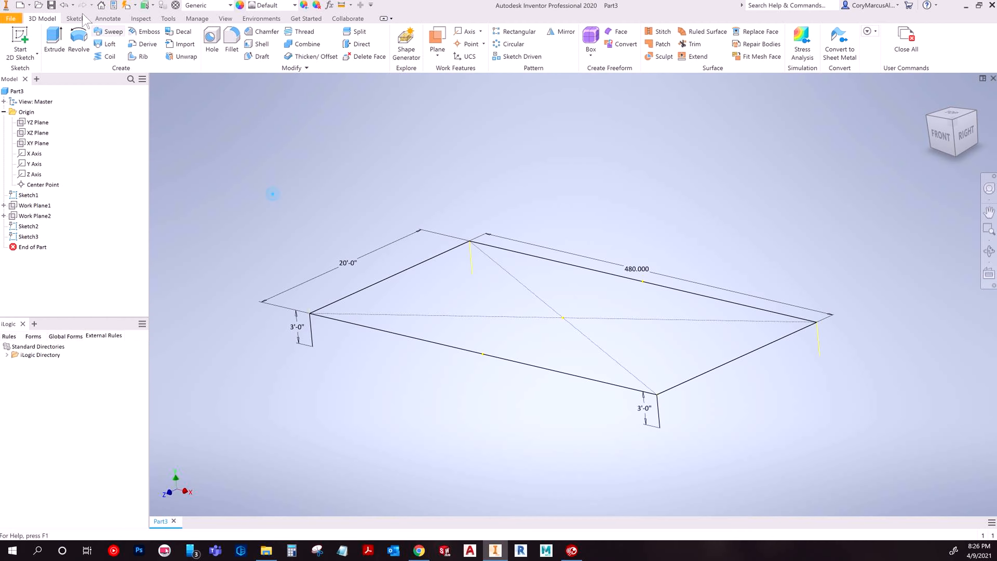
Save the part as Skeleton Sketch on the Desktop, accepting the location outside the active project
left_click(51, 4)
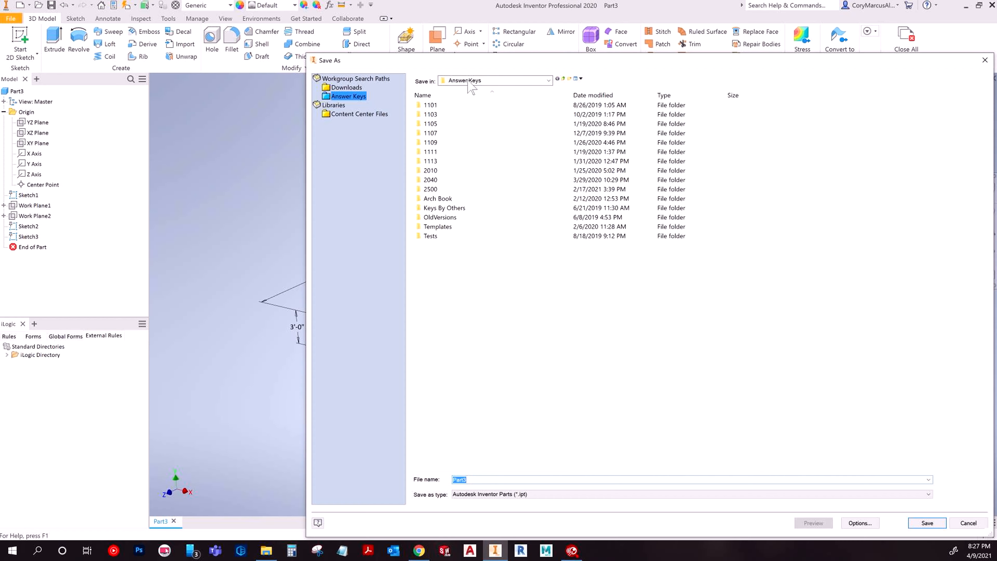
left_click(460, 83)
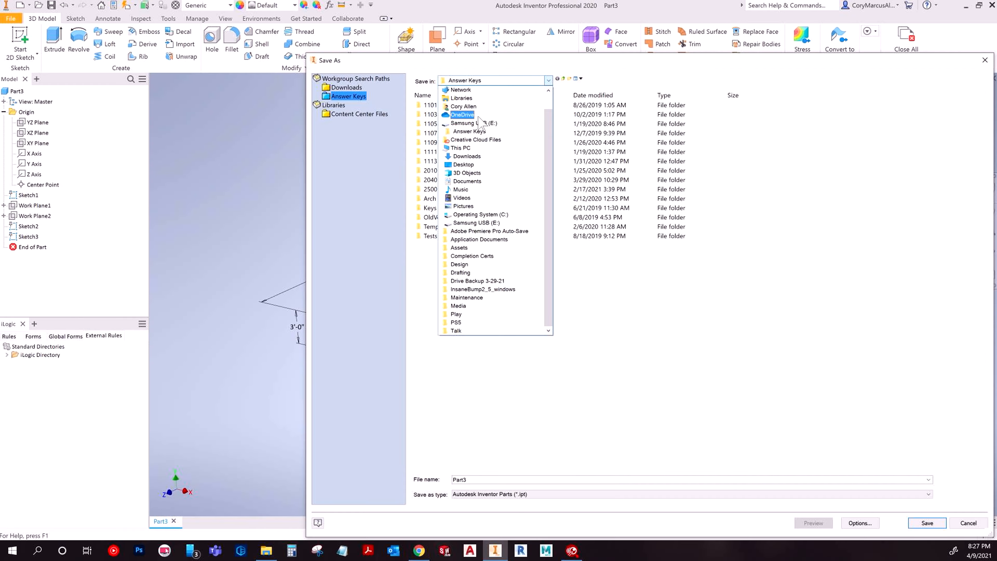
left_click(464, 165)
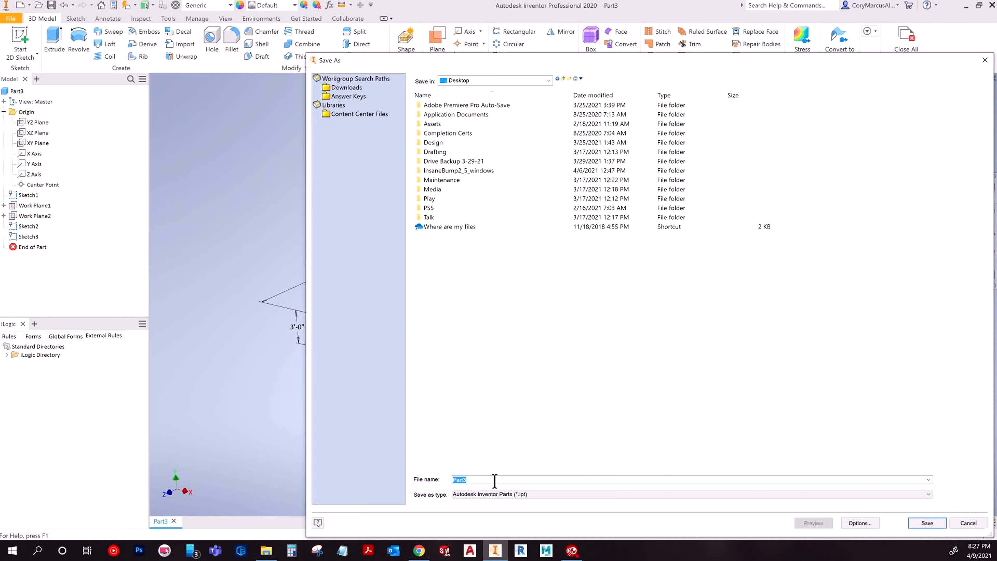
type("Sk")
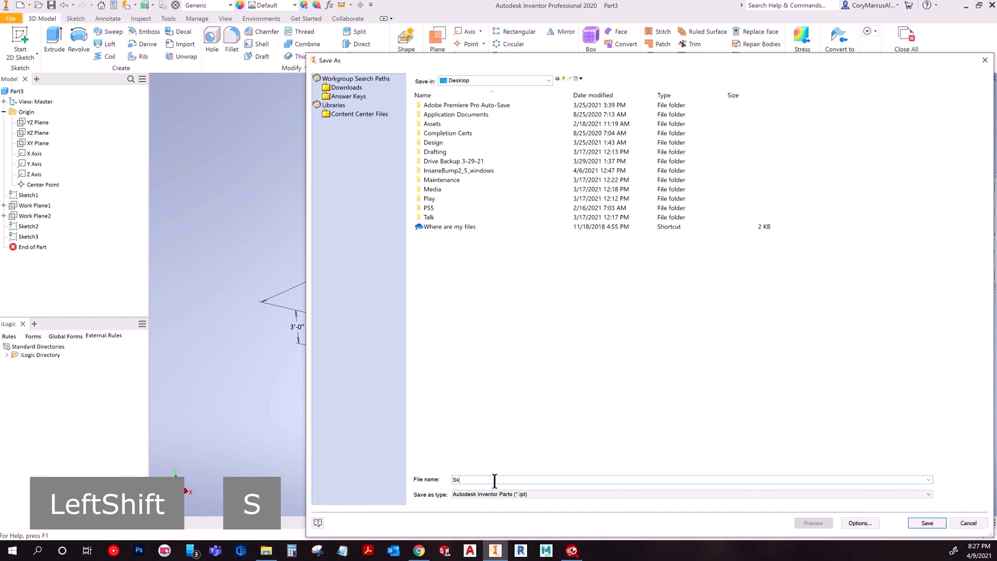
type("eleton Sketch")
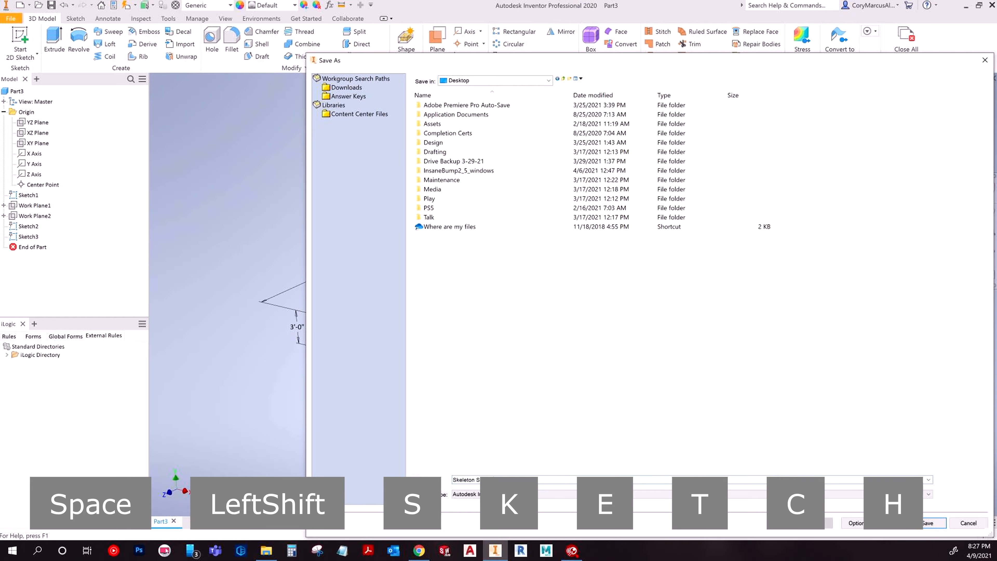
key("Return")
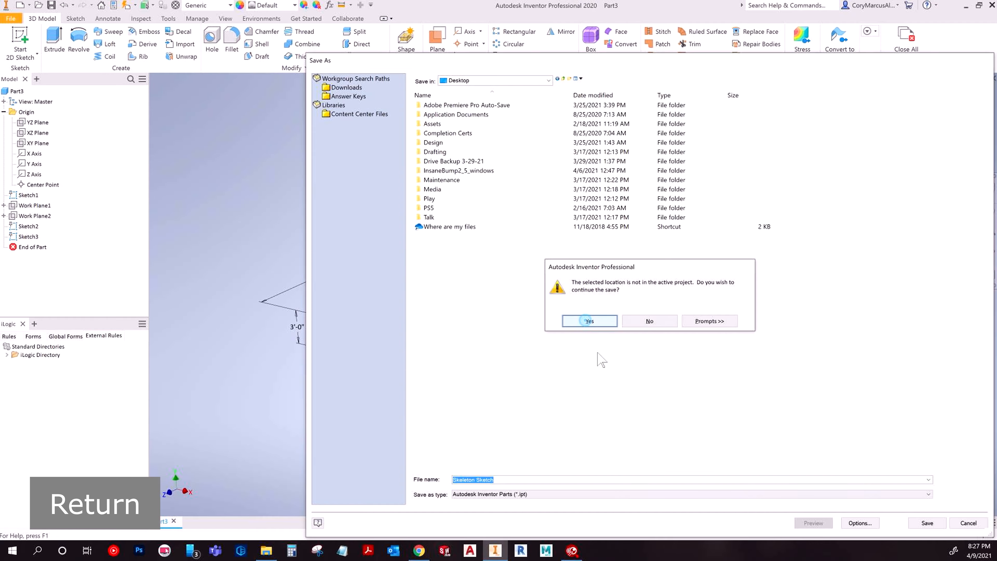
left_click(589, 321)
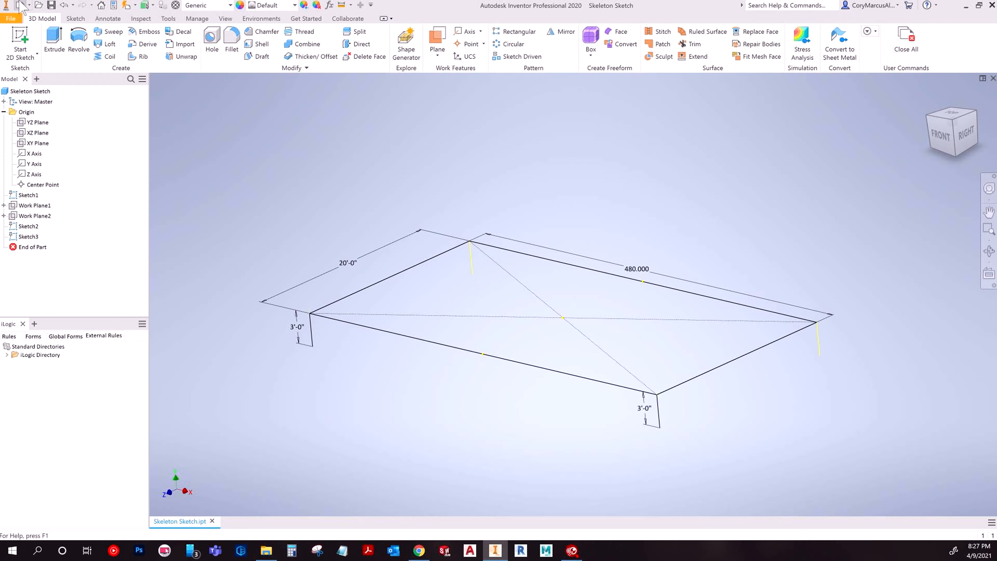
Create a new assembly from the Standard (in).iam template and copy the Skeleton Sketch part into it
key("ctrl+n")
double_click(416, 289)
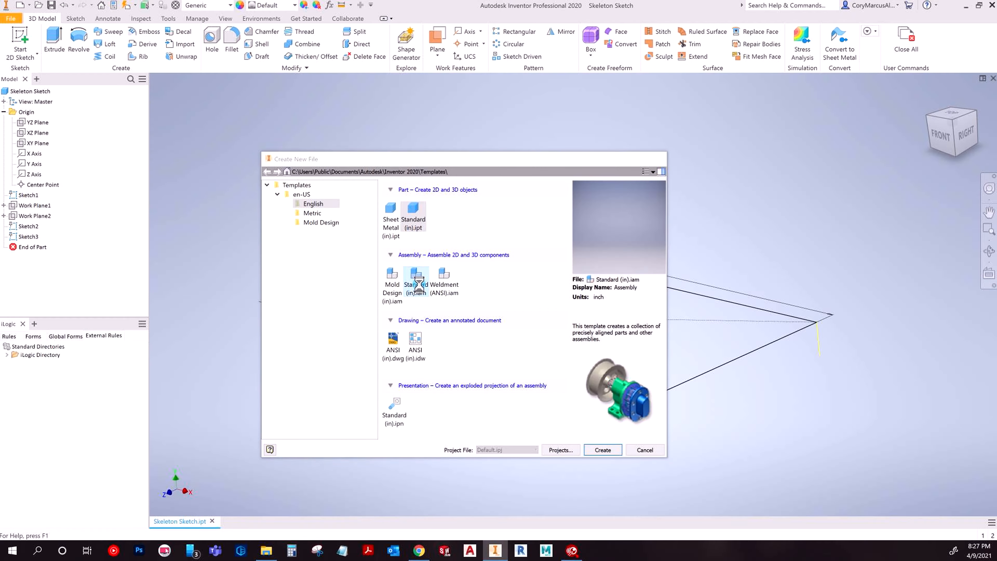
left_click(180, 521)
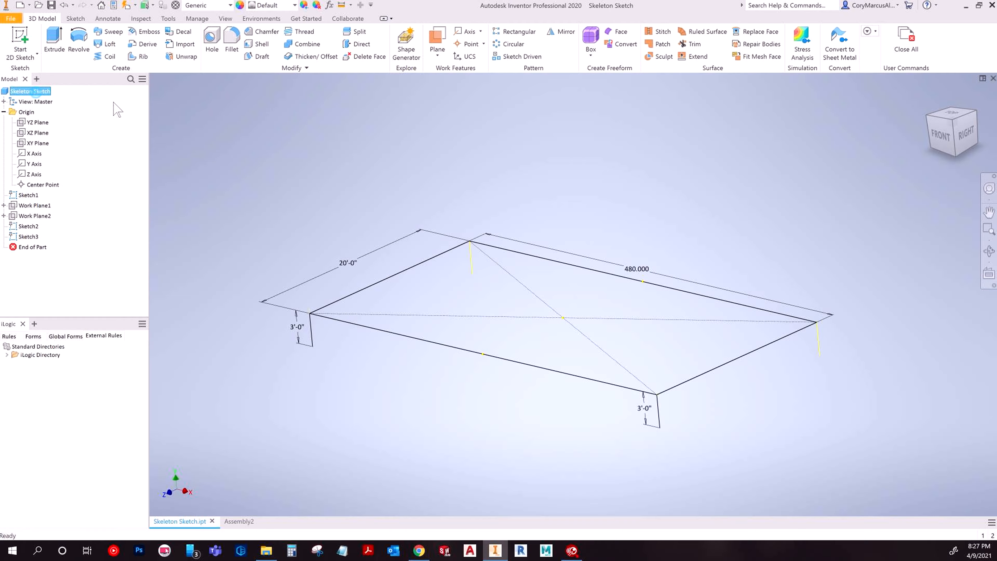
key("ctrl+c")
left_click(239, 521)
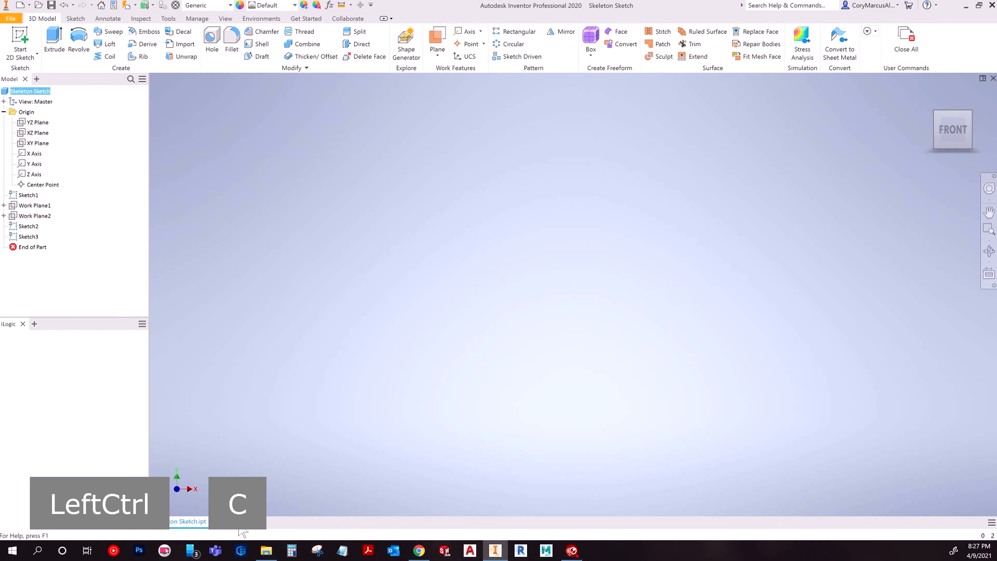
left_click(496, 330)
key("ctrl+v")
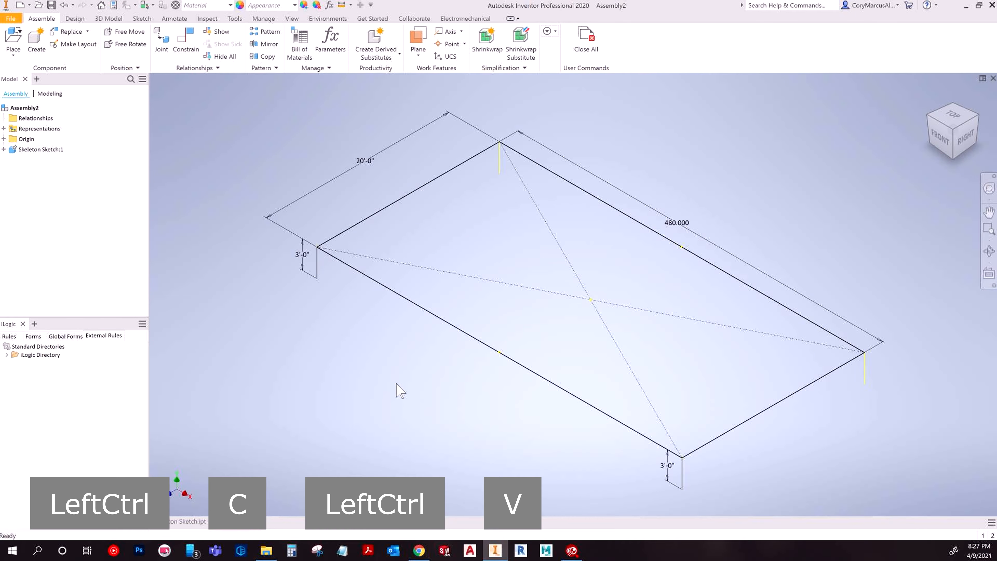
Unground the Skeleton Sketch component in the assembly
left_click(35, 149)
right_click(39, 149)
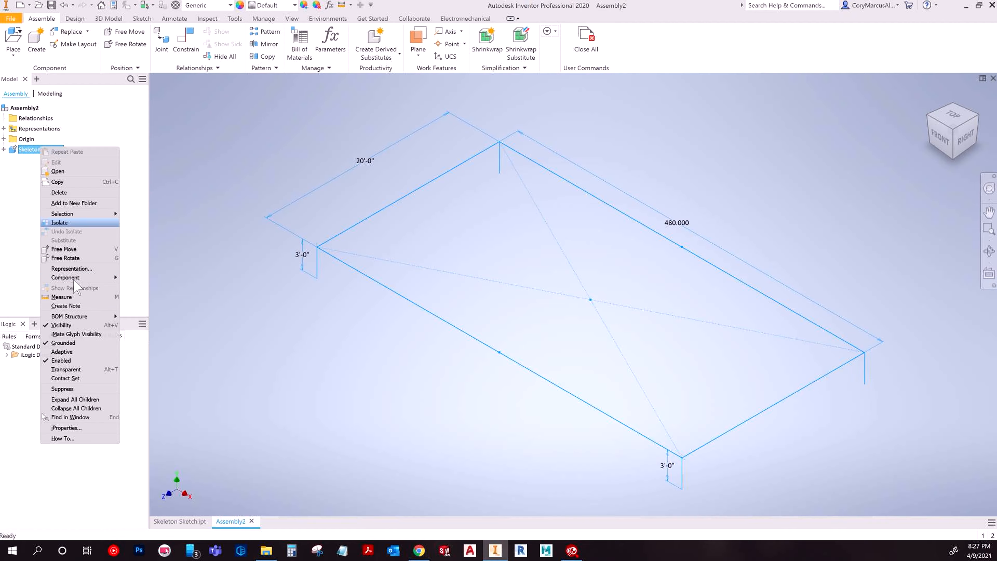
left_click(63, 341)
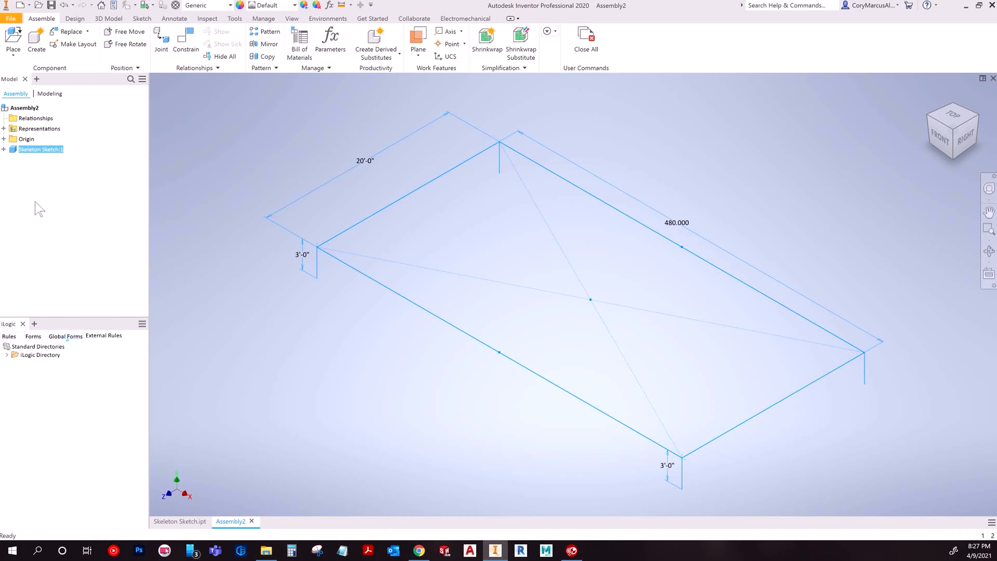
Constrain the skeleton part's YZ plane flush with the assembly's YZ plane at 0.000 in offset
left_click(3, 149)
left_click(4, 139)
middle_click_drag(246, 165, 275, 131, "shift")
key("c")
left_click(303, 153)
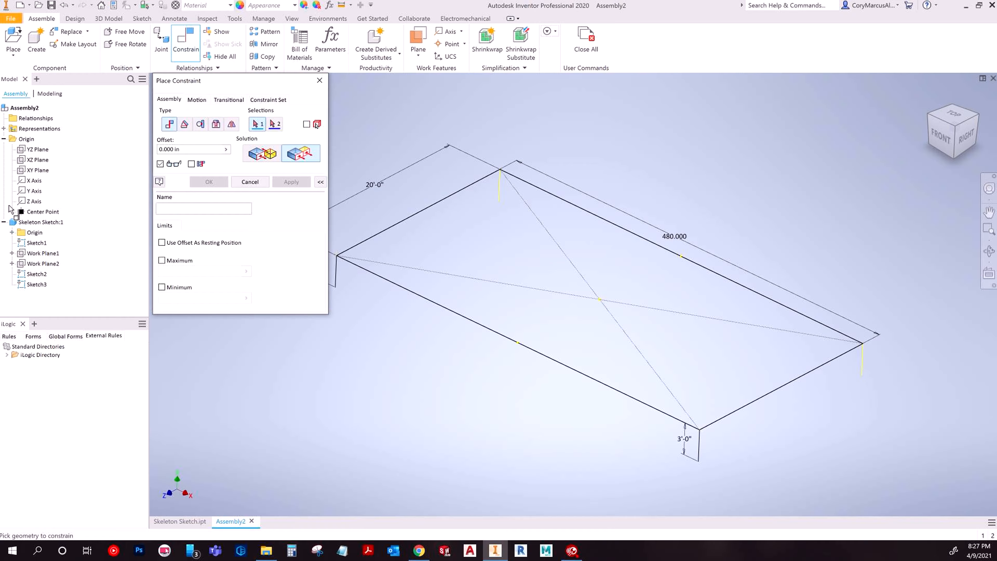
left_click(11, 232)
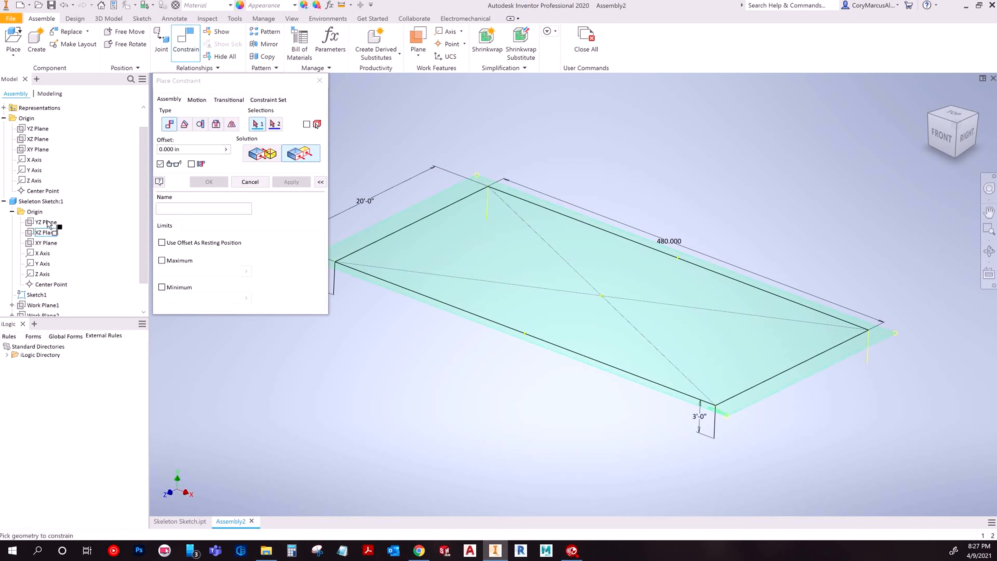
left_click(34, 129)
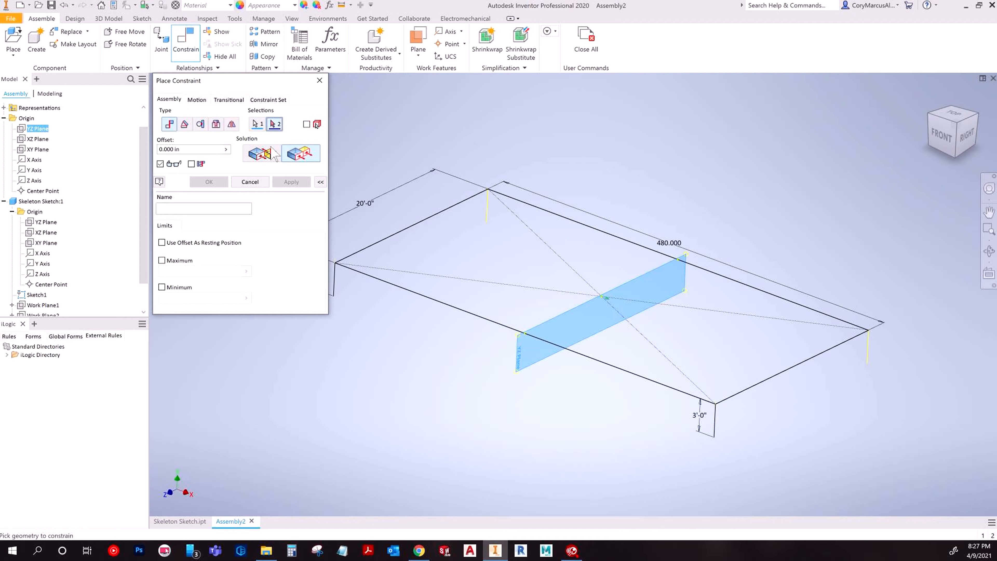
left_click(46, 223)
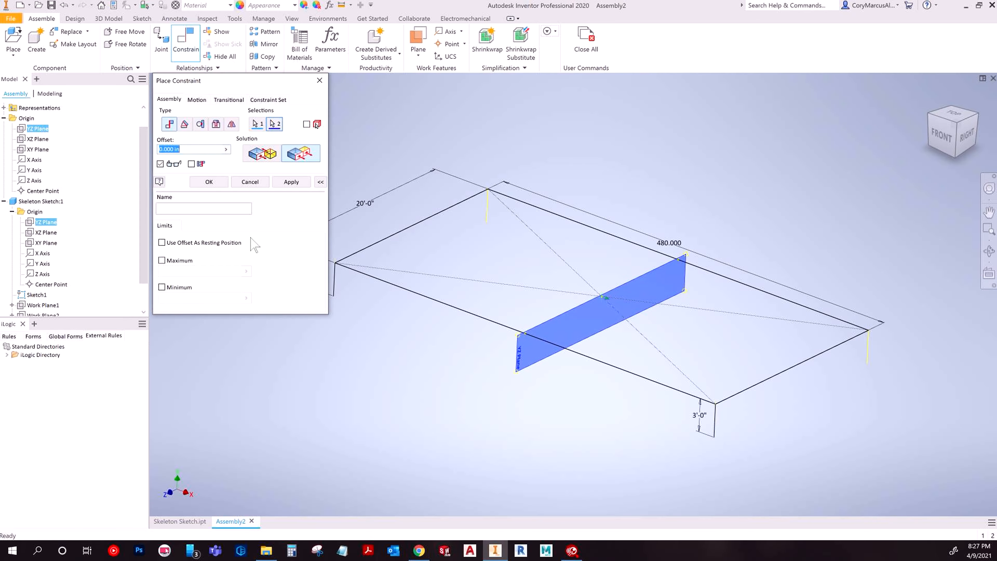
left_click(291, 182)
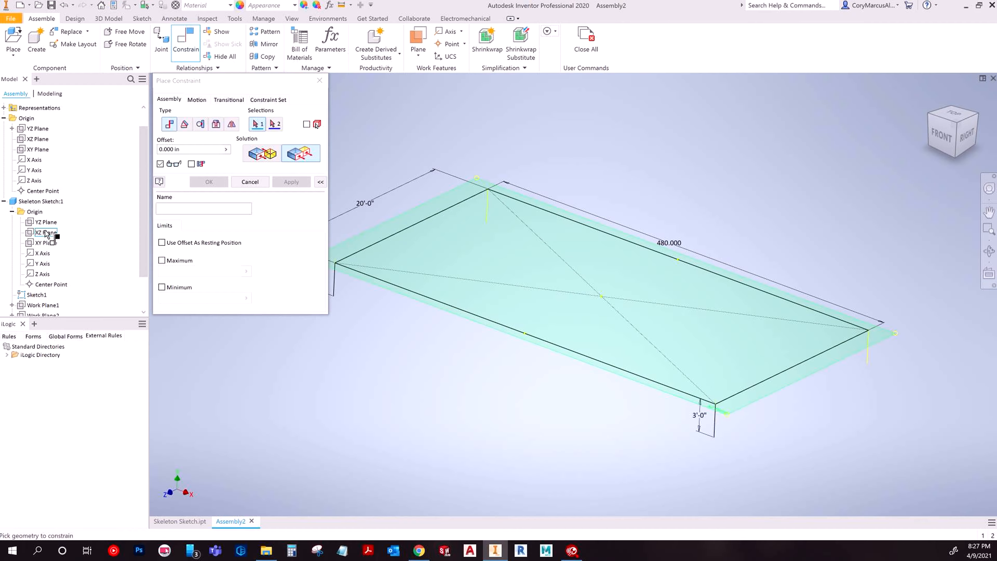
Constrain the skeleton part's XZ plane flush with the assembly's XZ plane at zero offset
left_click(46, 233)
left_click(38, 138)
left_click(290, 182)
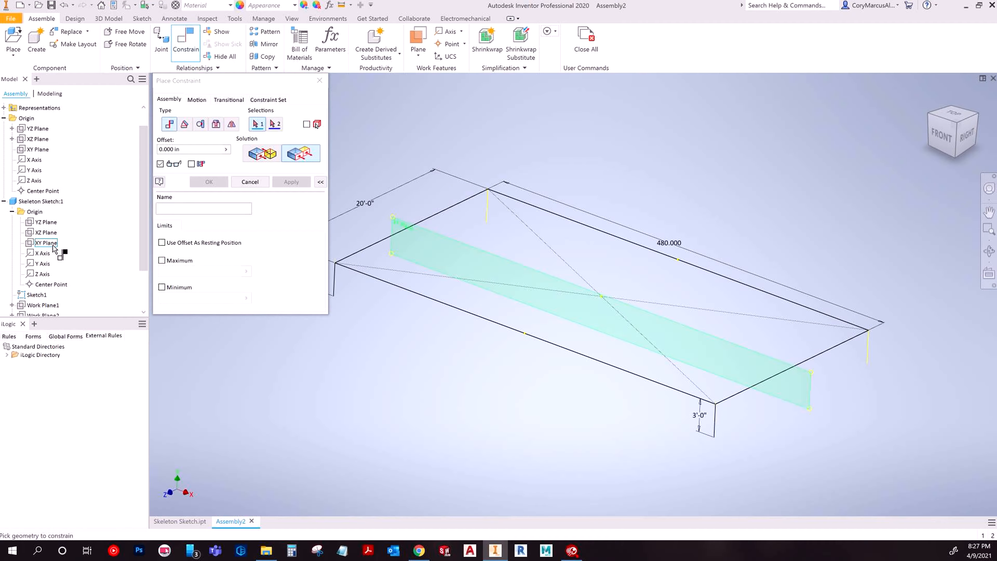
Constrain the skeleton part's XY plane flush with the assembly's XY plane, end the Constrain command and collapse the expanded model tree nodes
left_click(53, 245)
left_click(35, 149)
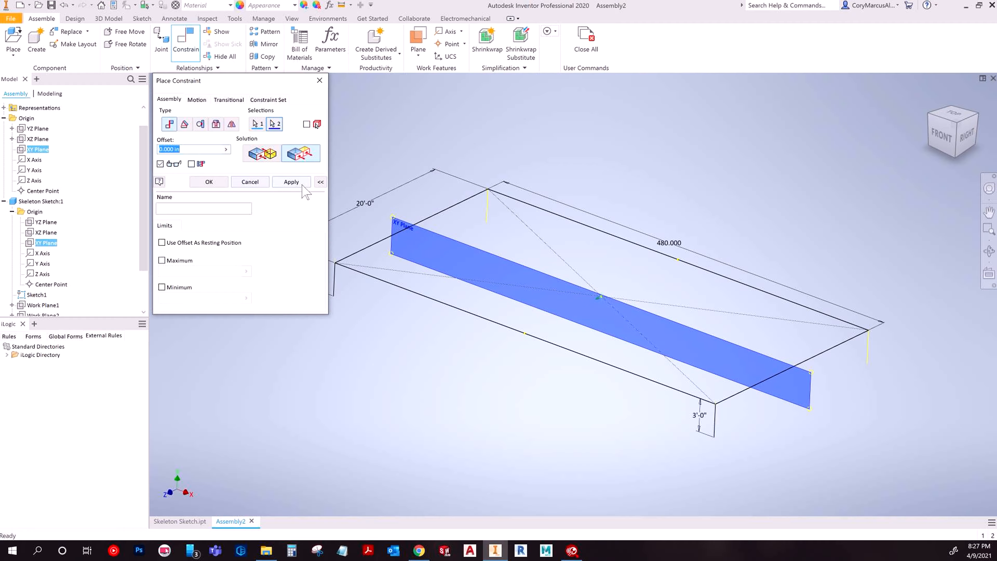
left_click(292, 182)
right_click(462, 174)
left_click(434, 175)
left_click(563, 218)
scroll(571, 362, "up", 1)
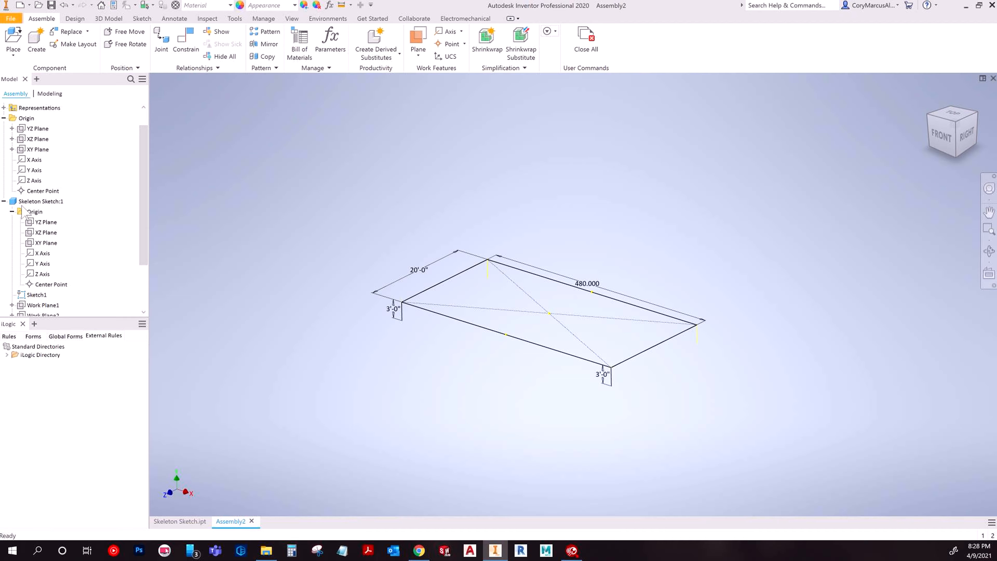
left_click(4, 201)
left_click(4, 138)
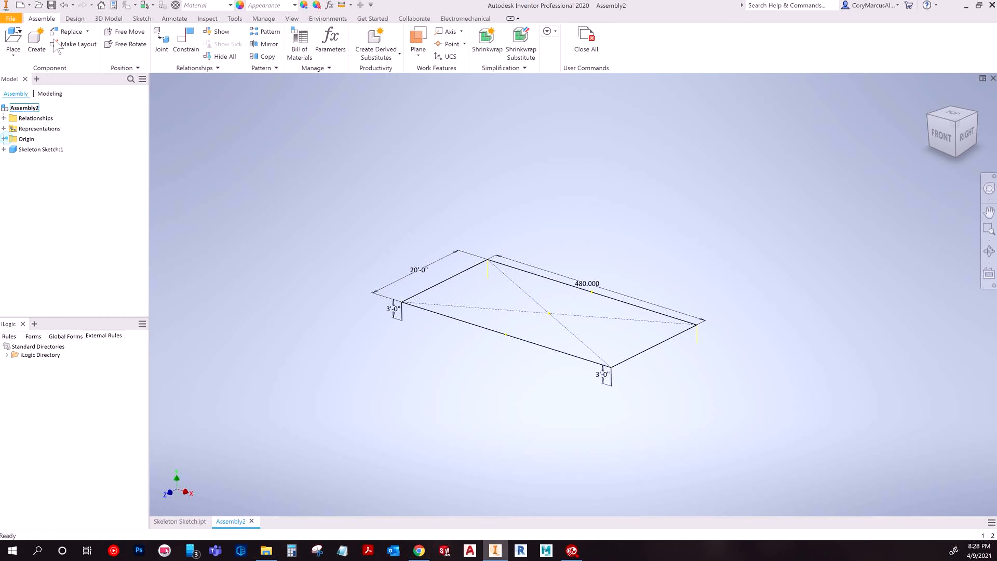
Save the assembly as Frame Assembly on the Desktop, accepting the location outside the active project
key("ctrl+s")
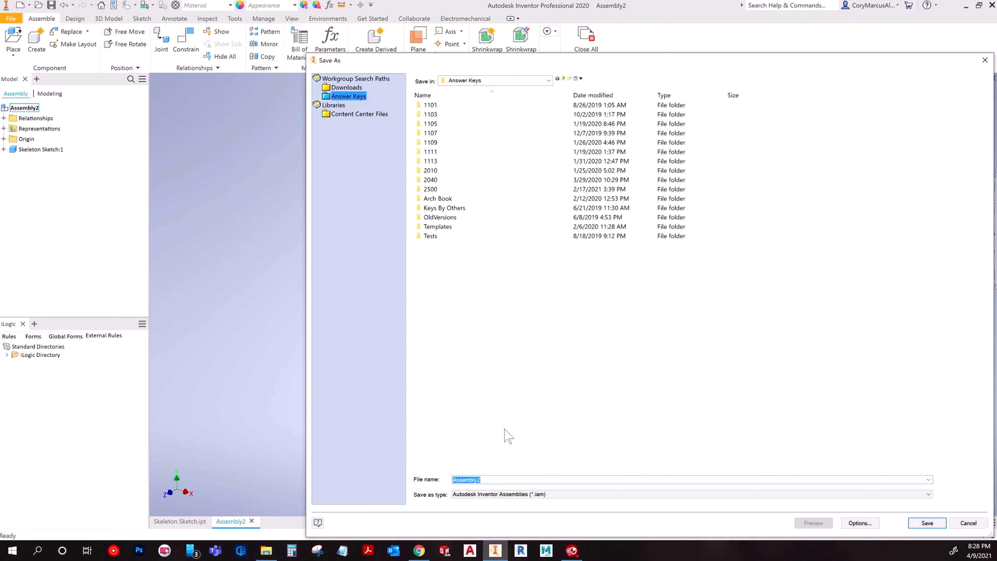
key("shift")
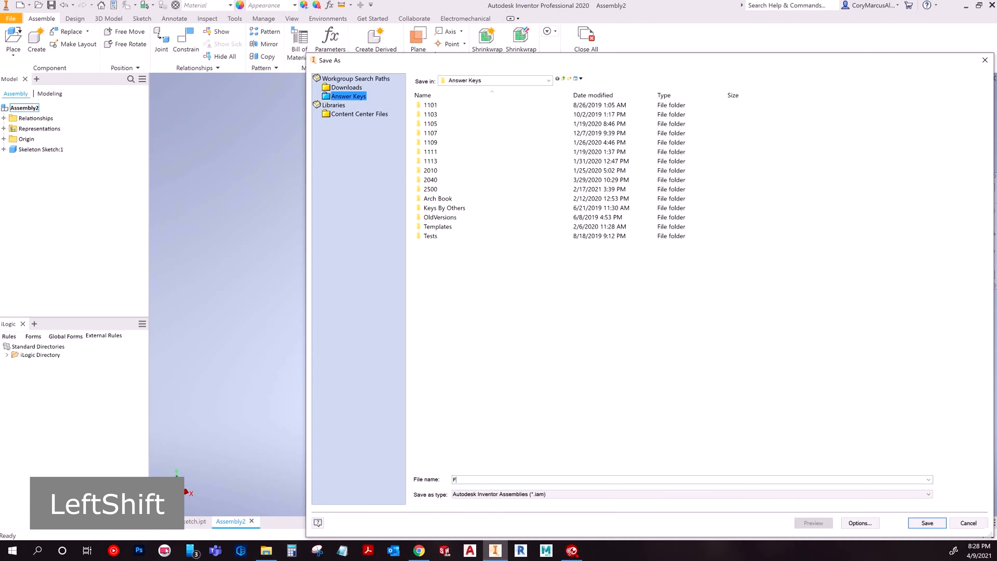
type("Frame Asseembly")
left_click(481, 479)
key("Delete")
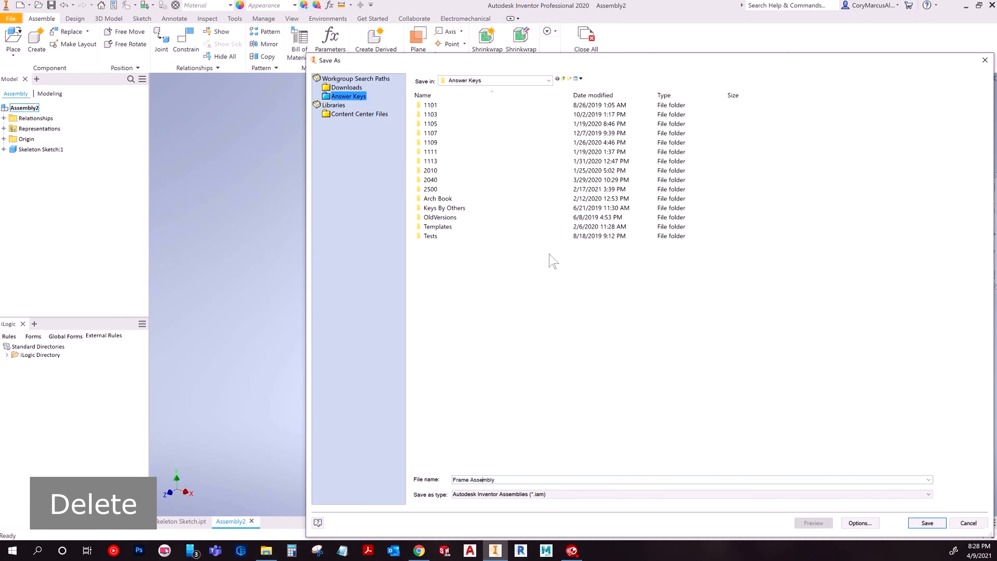
left_click(547, 80)
left_click(467, 156)
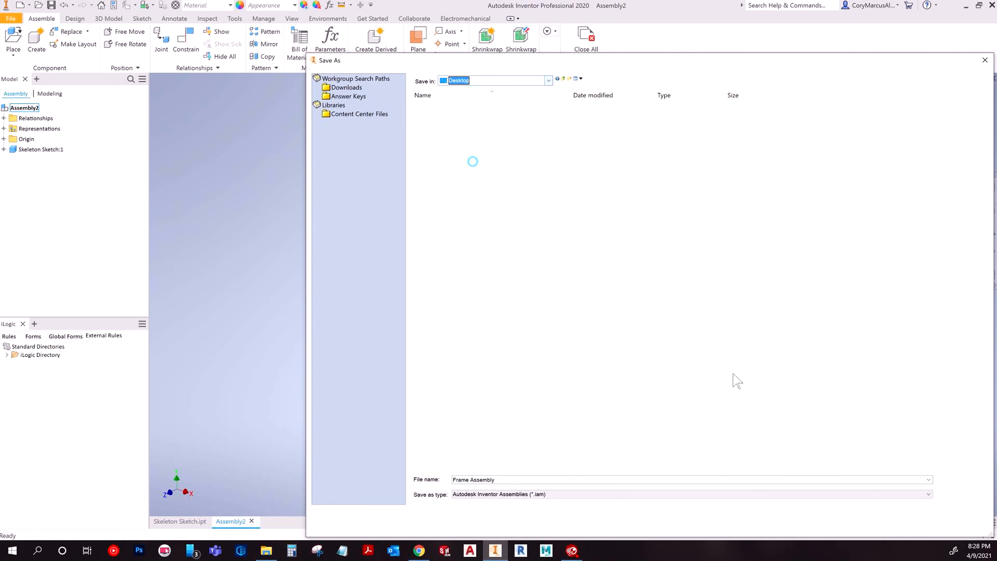
left_click(920, 524)
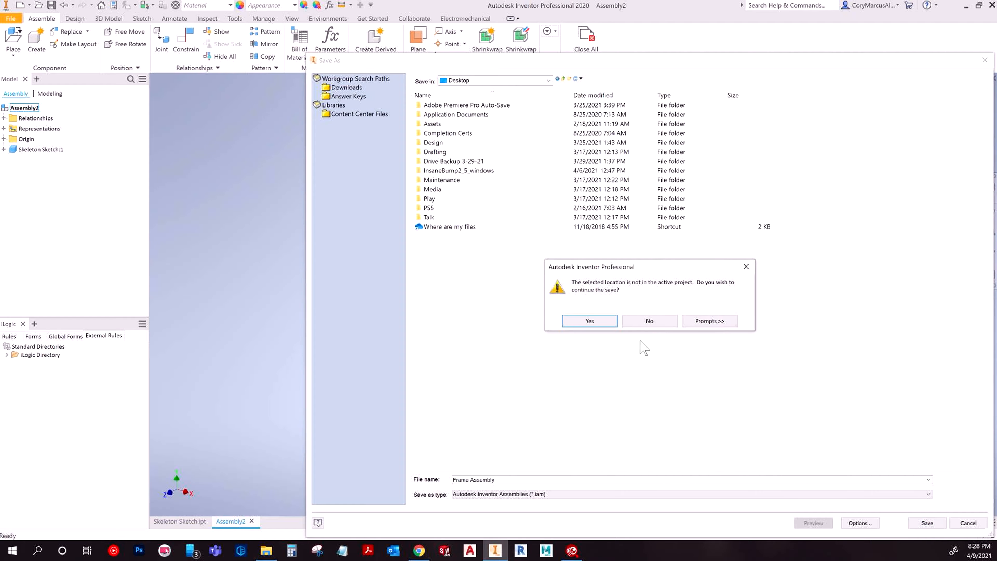
left_click(608, 324)
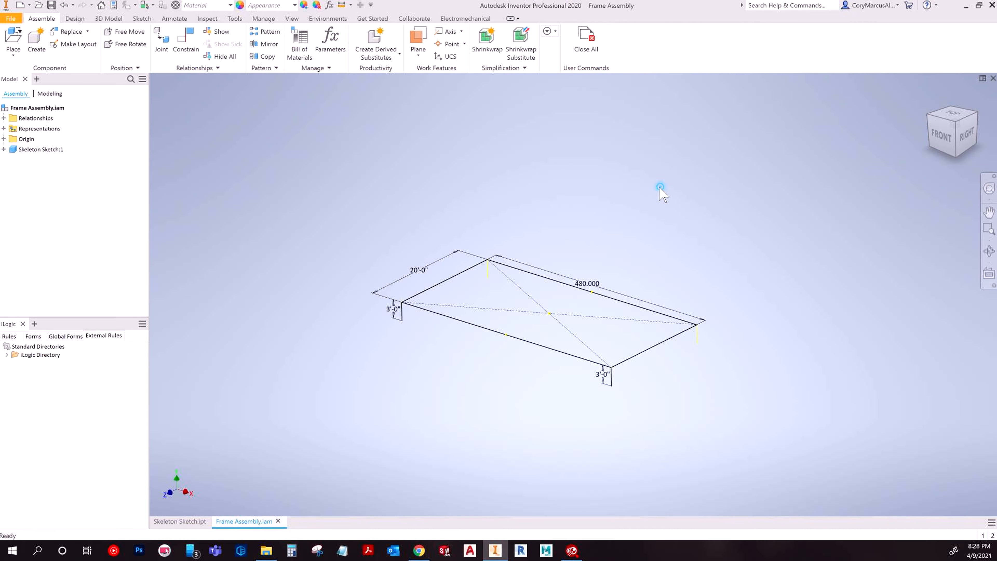
Start a frame member insertion and preview a WT 8x20 tee on the 20 ft skeleton edge, anchored at its top centre
scroll(442, 162, "up", 3)
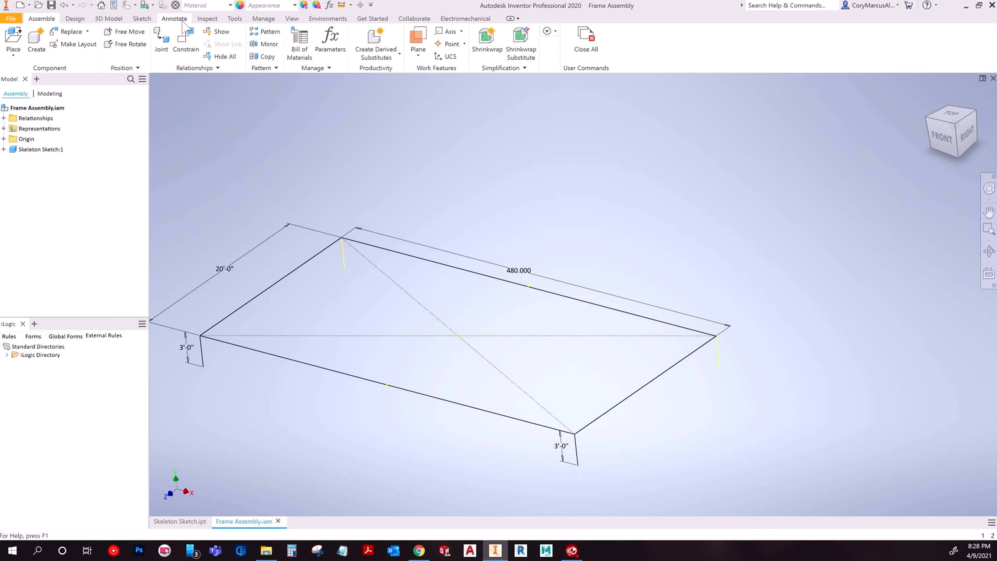
left_click(74, 18)
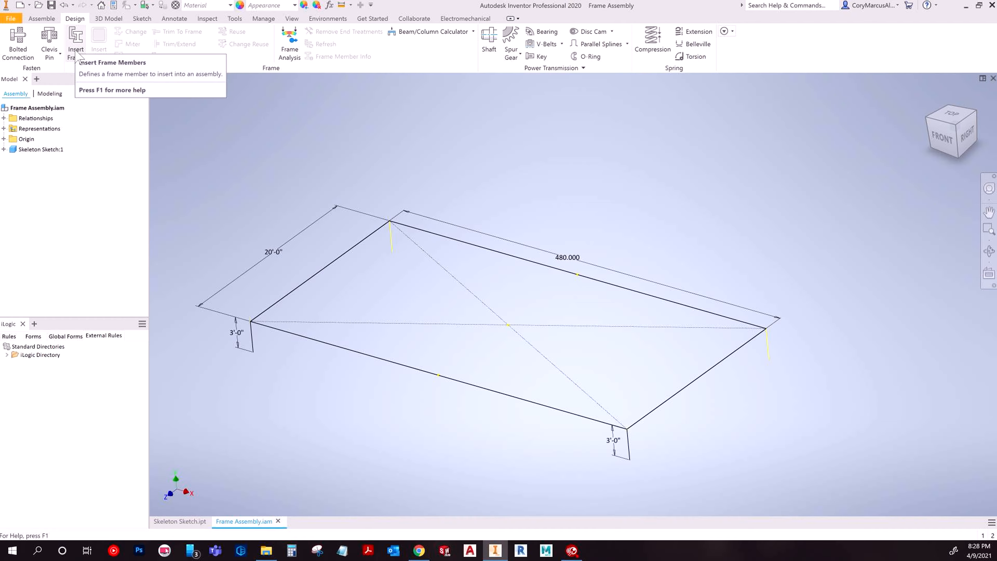
left_click(76, 43)
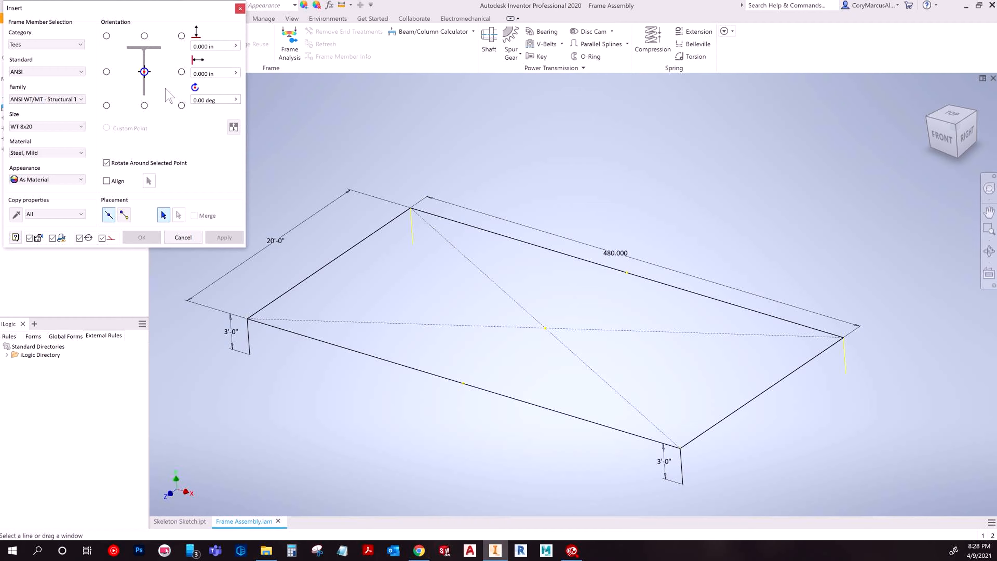
left_click_drag(145, 17, 516, 156)
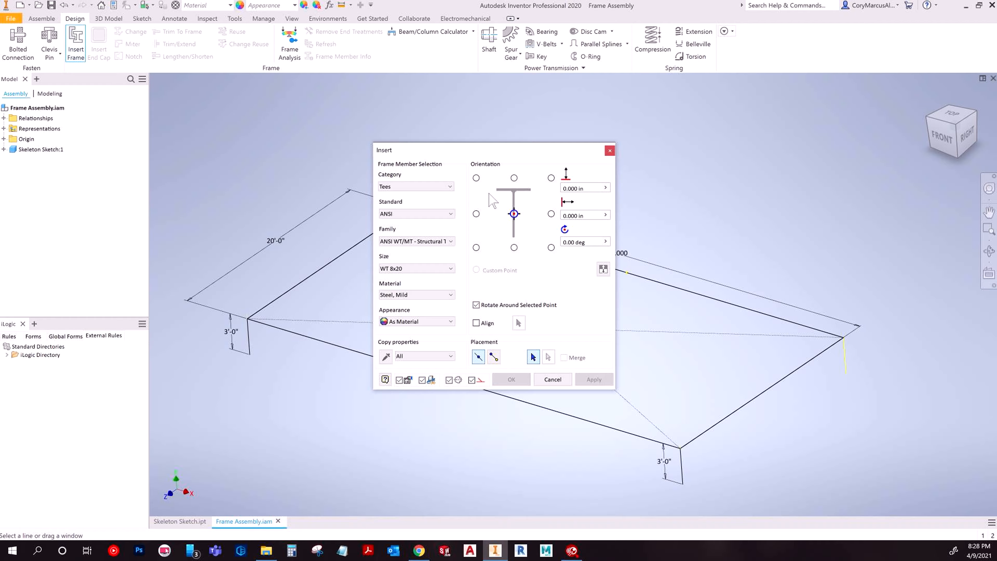
left_click(514, 178)
left_click(281, 297)
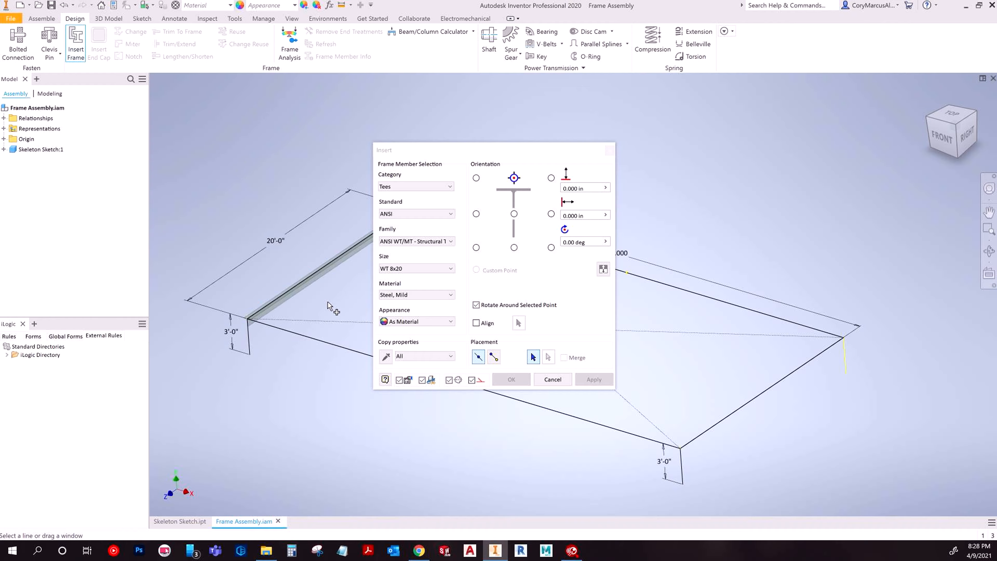
scroll(328, 302, "up", 3)
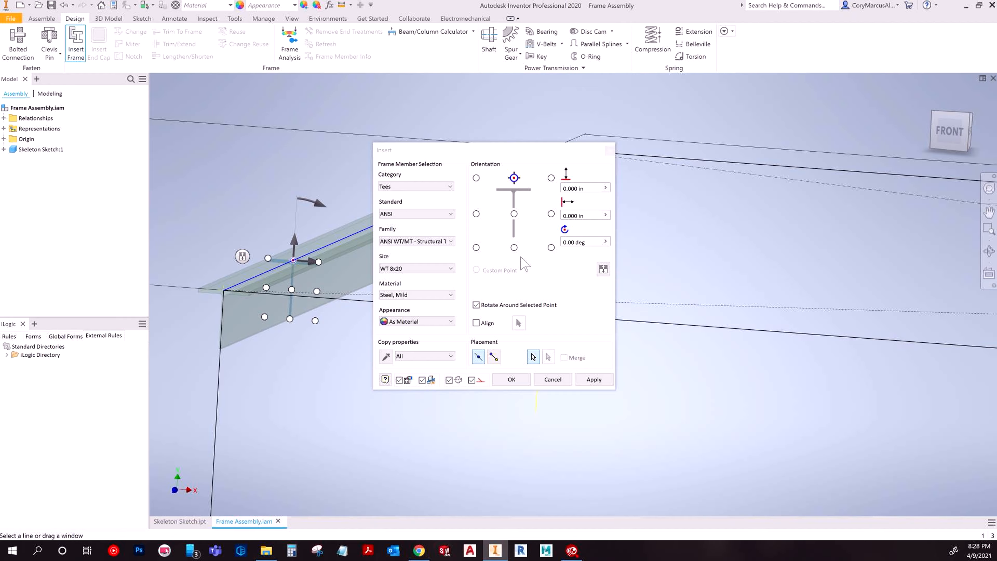
Try the bottom-centre and other anchor points for the tee preview and return it to the top-centre point
left_click(514, 247)
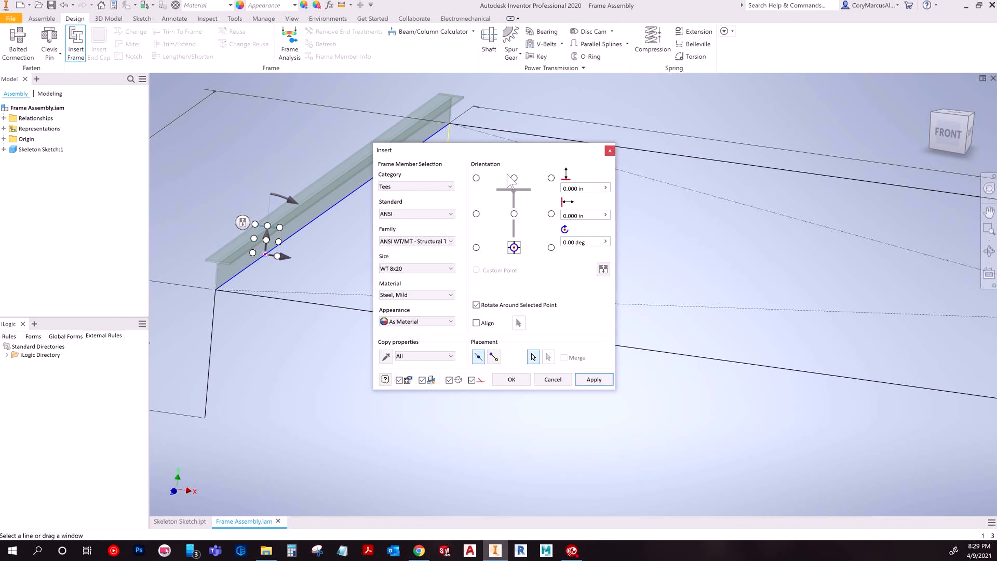
left_click(514, 177)
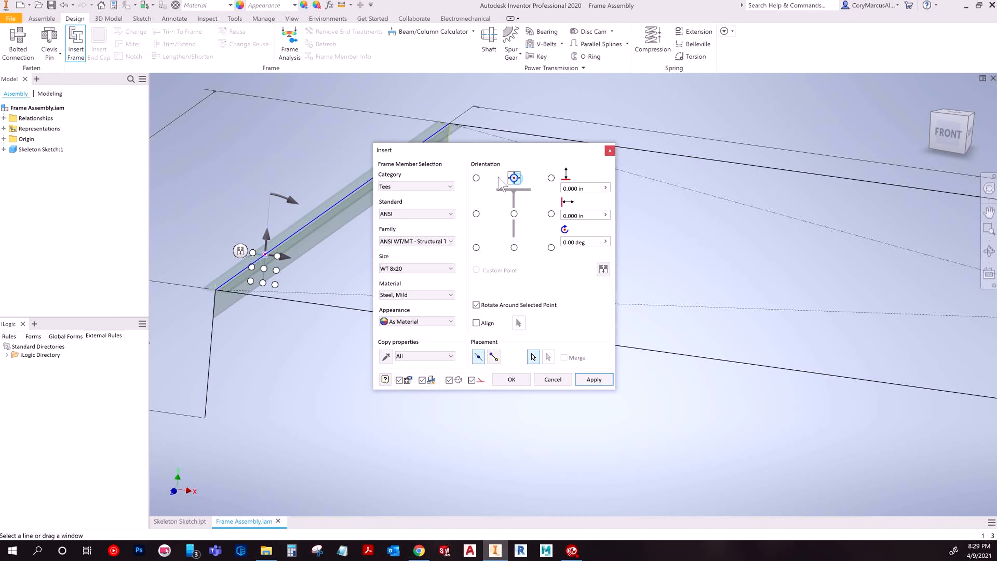
left_click(476, 214)
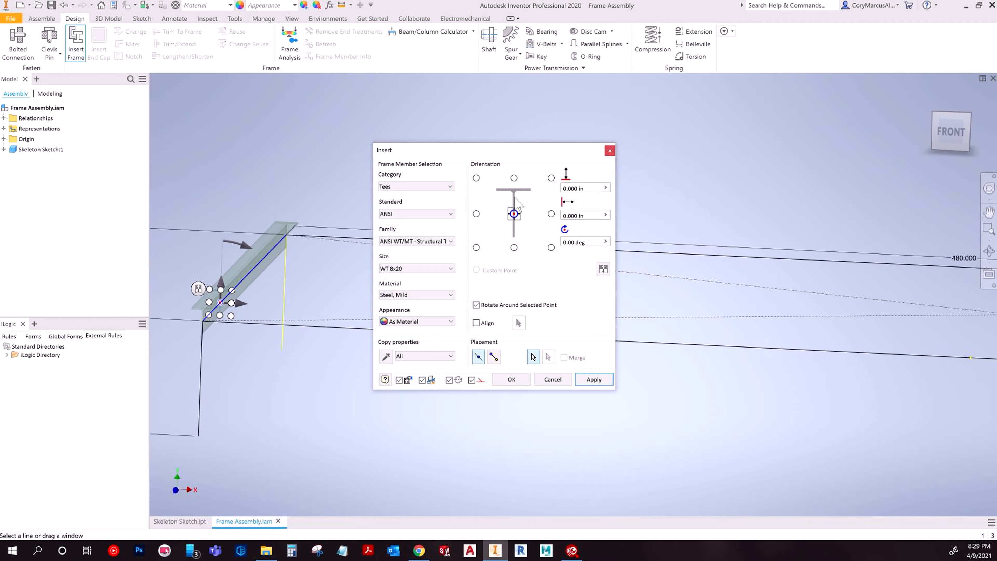
left_click(514, 178)
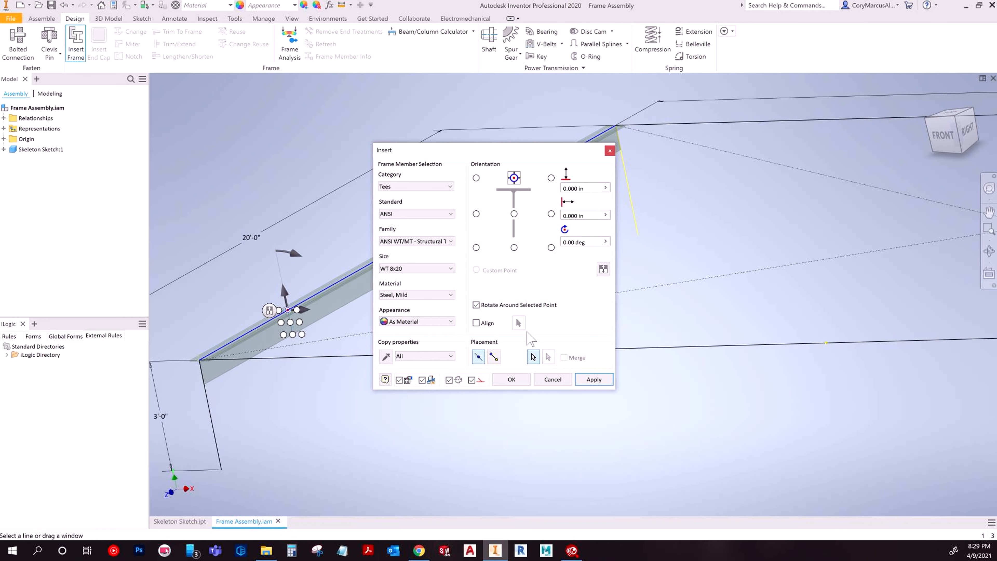
Try aligning the tee preview to picked geometry, add the adjacent 3 ft leg line to the selection and turn alignment off
left_click(476, 323)
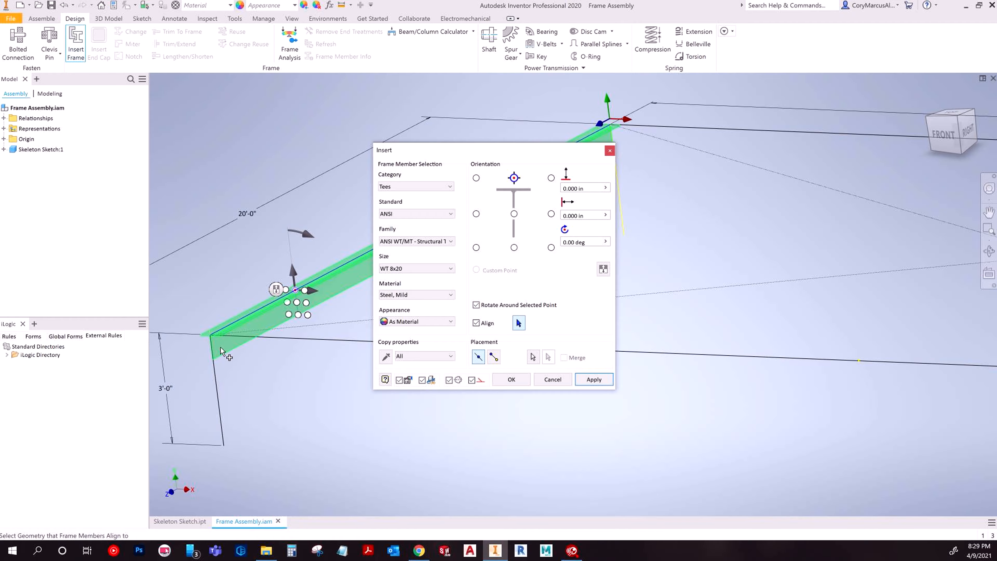
left_click(229, 353)
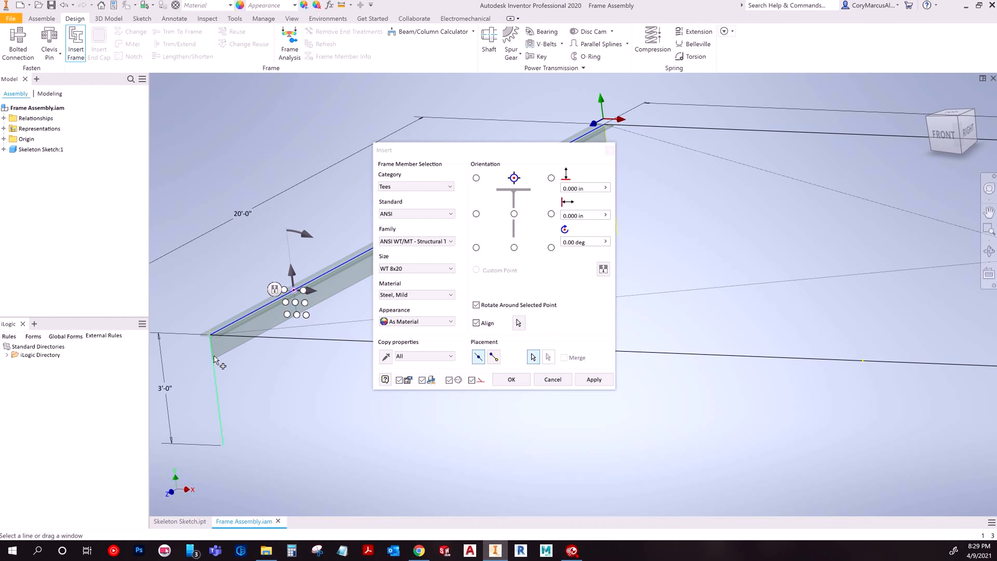
left_click(213, 358)
middle_click_drag(228, 421, 248, 326, "shift")
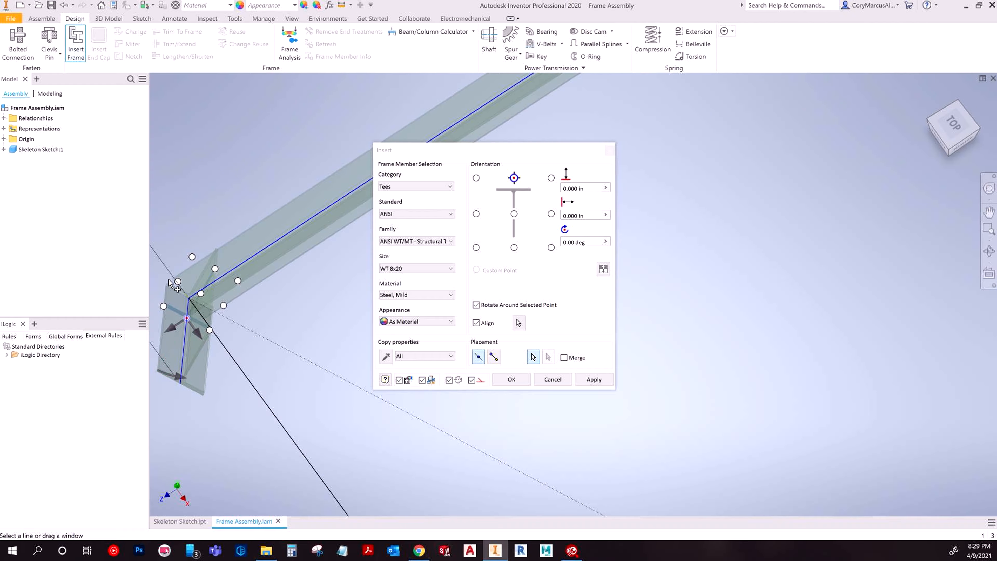
middle_click_drag(217, 310, 439, 337, "shift")
left_click(476, 323)
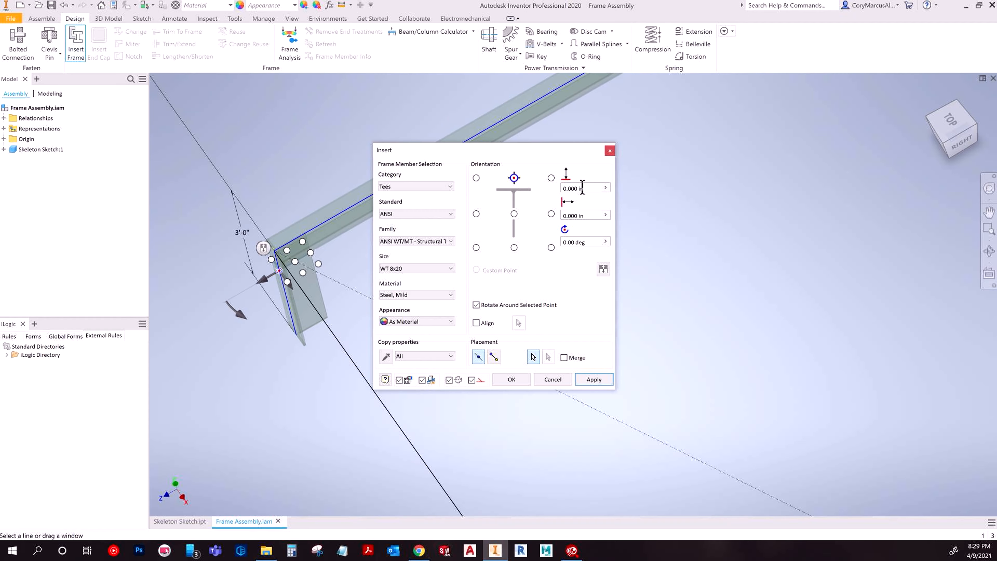
Set the member's vertical offset to 2 in, mirror the tee profile and cancel the insertion
type("2")
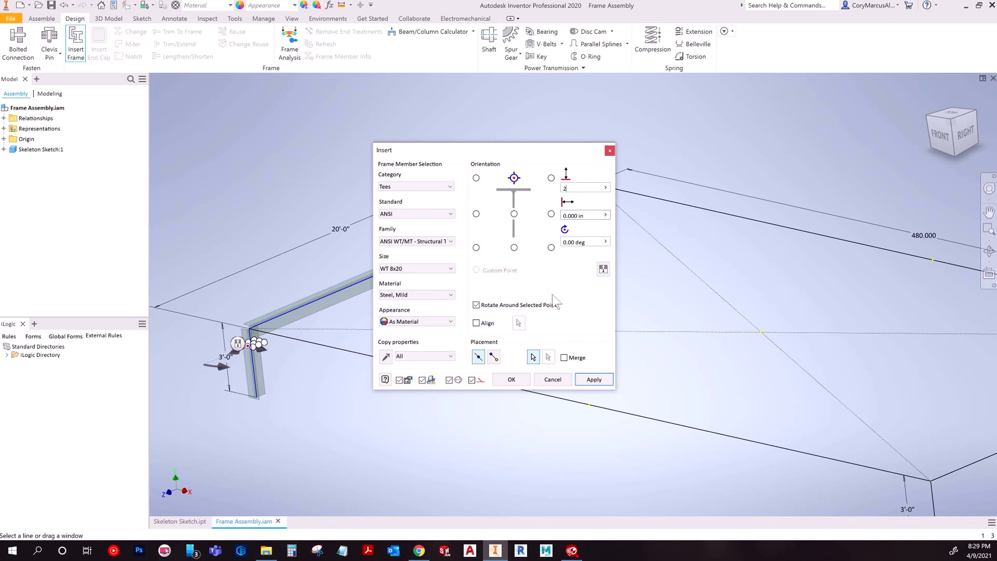
left_click(608, 271)
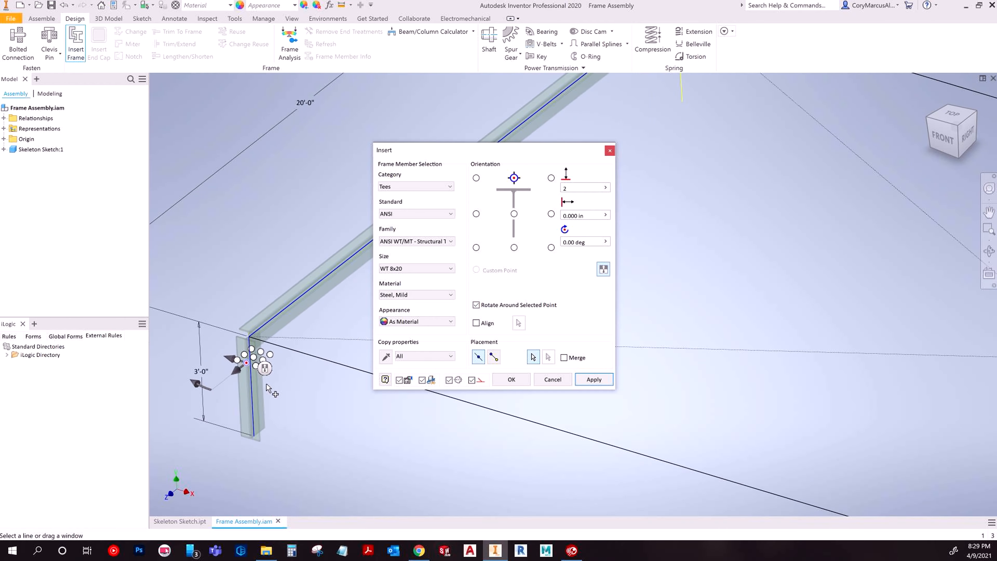
left_click(546, 379)
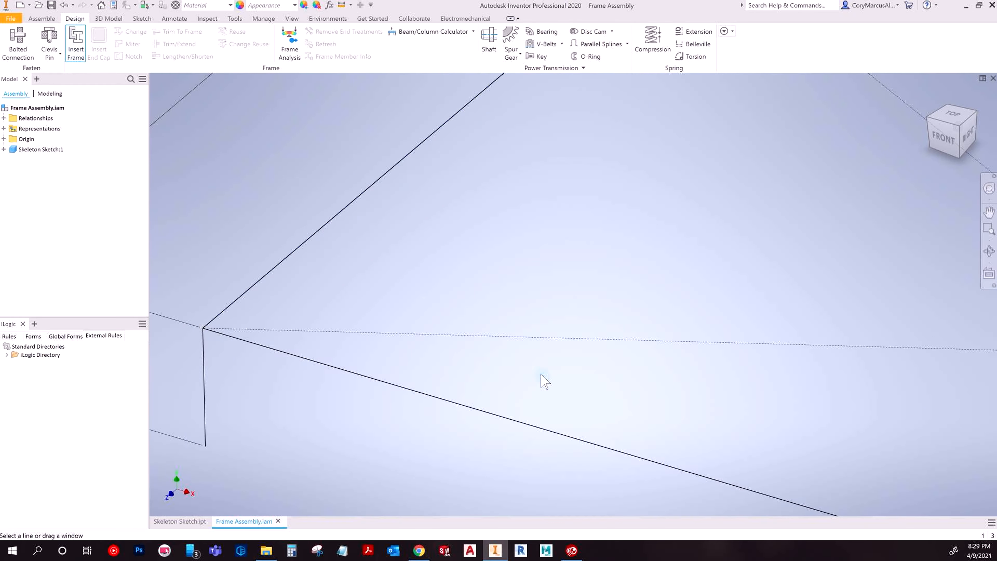
Try to insert a mirrored WT 8x20 tee along the 20 ft edge, cancelling the creation of the new frame files
left_click(76, 41)
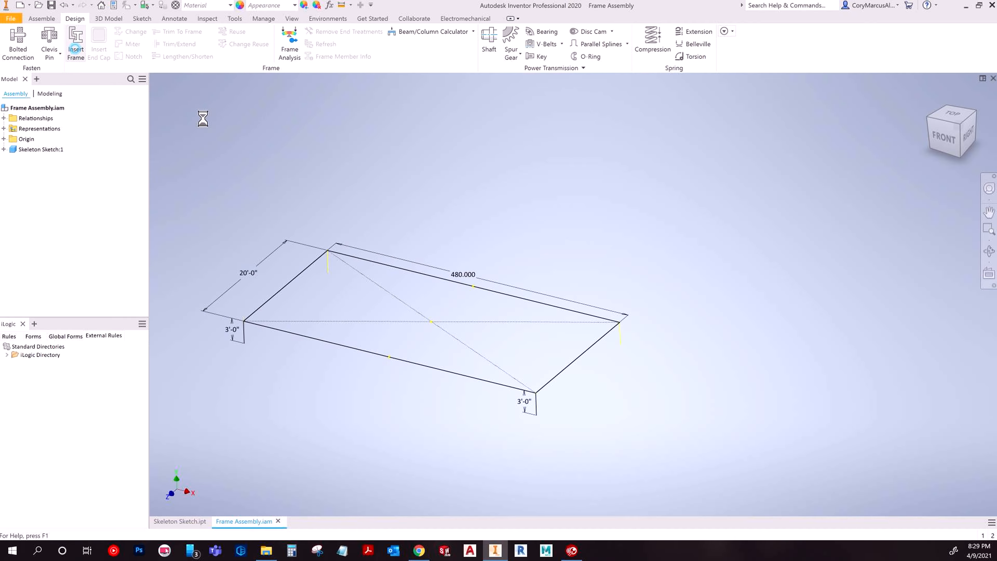
left_click(310, 267)
scroll(338, 323, "down", 5)
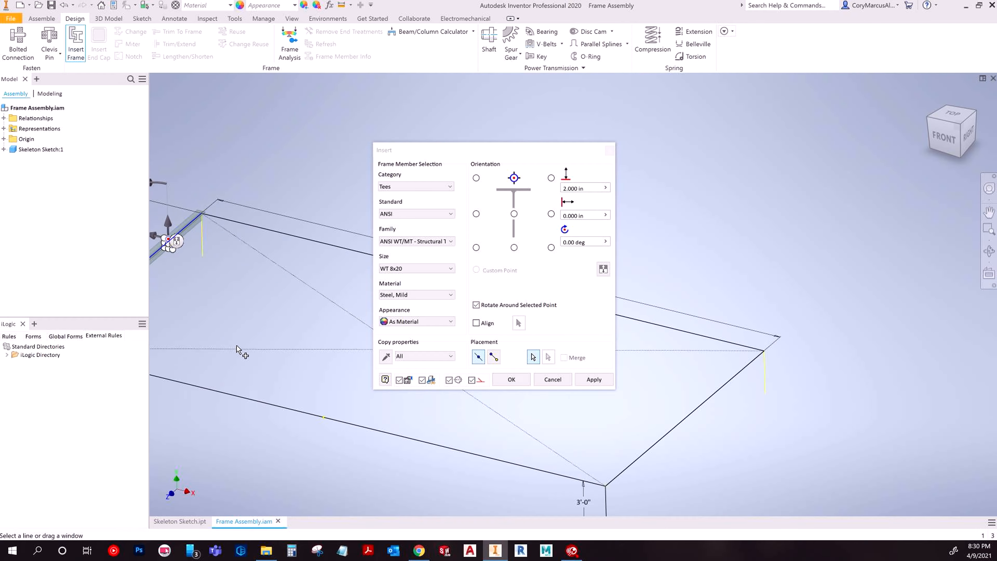
scroll(275, 344, "up", 5)
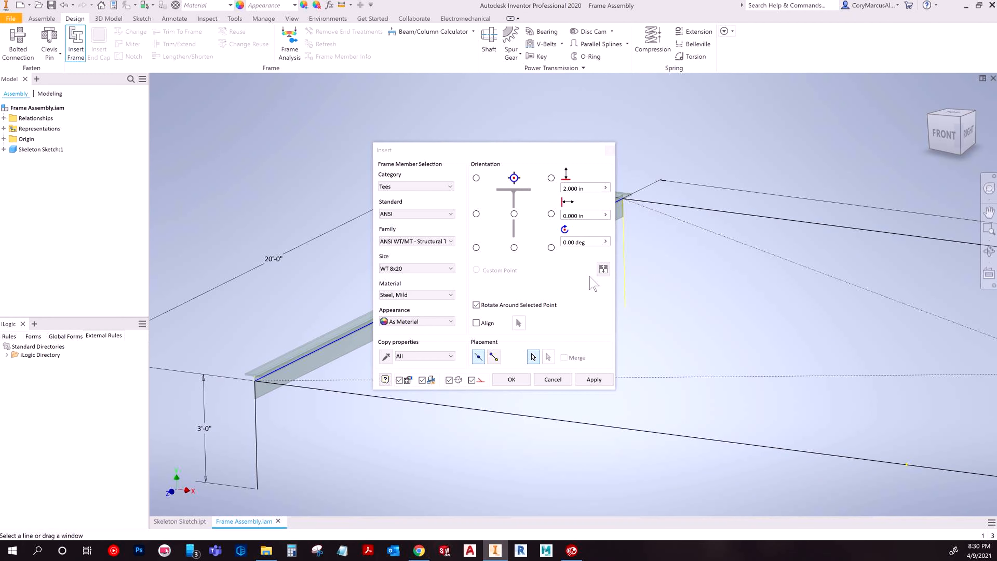
left_click(604, 270)
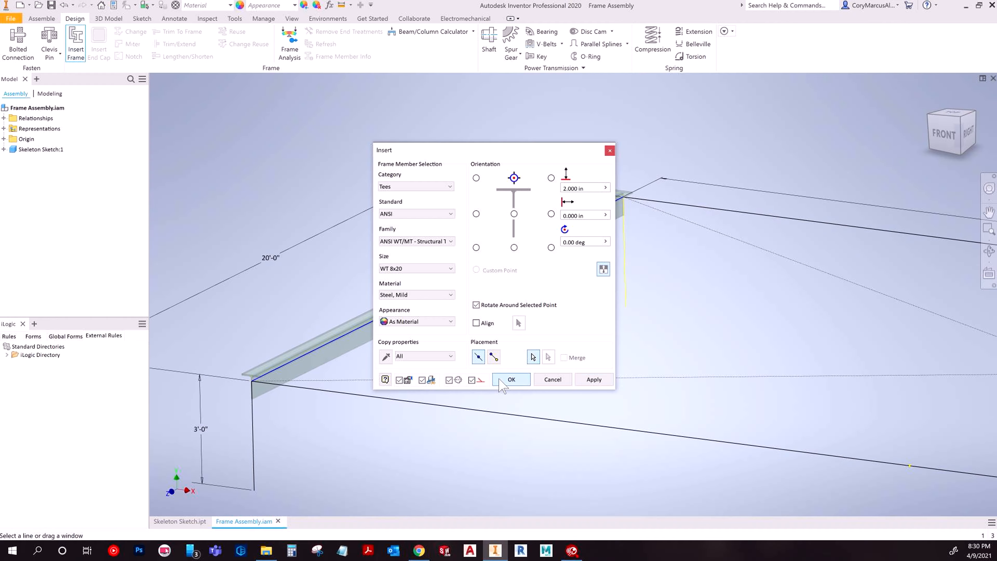
left_click(511, 379)
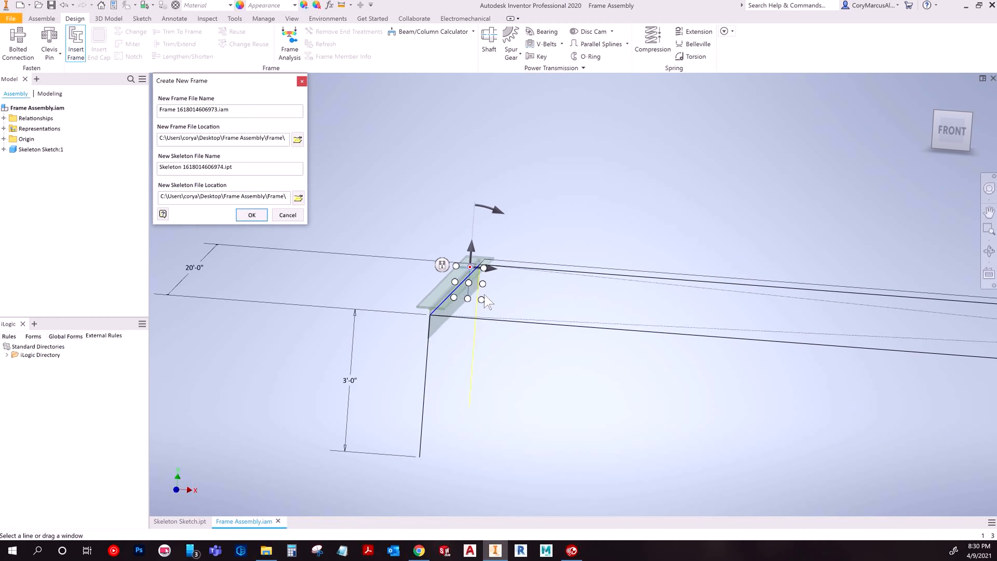
left_click(287, 215)
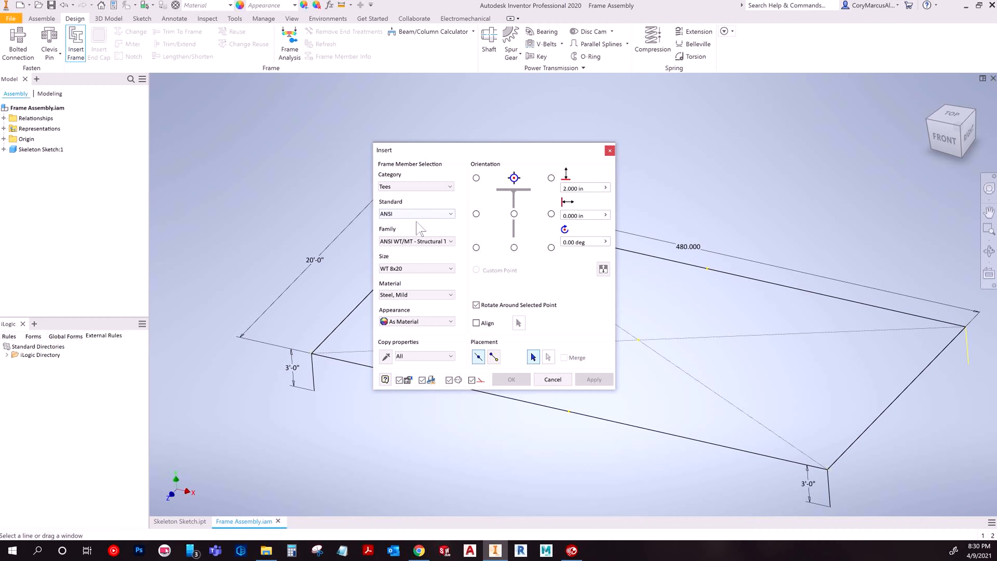
Check the available tee families and sizes and set the family to ANSI ST - Tee-Shape
left_click(414, 240)
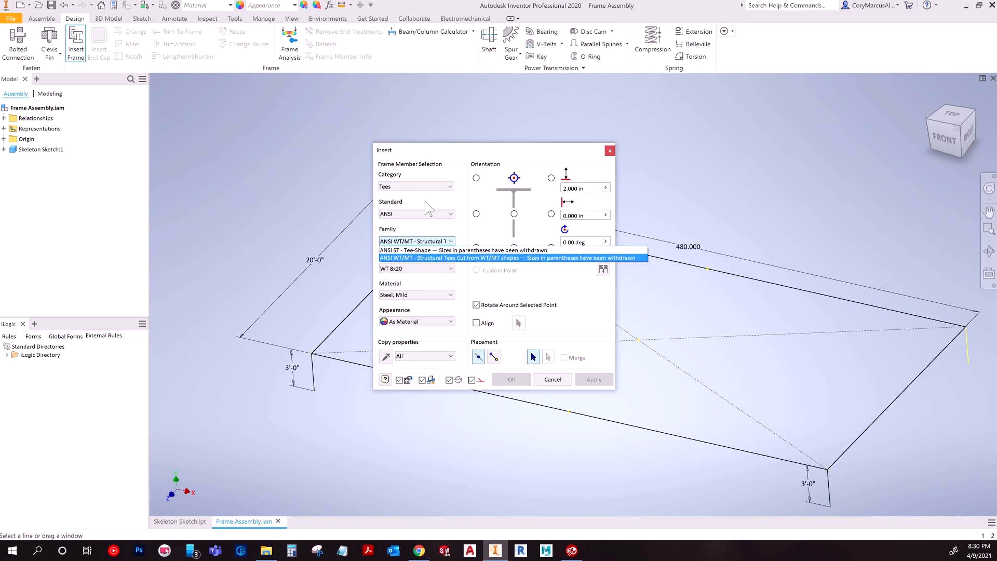
left_click(430, 222)
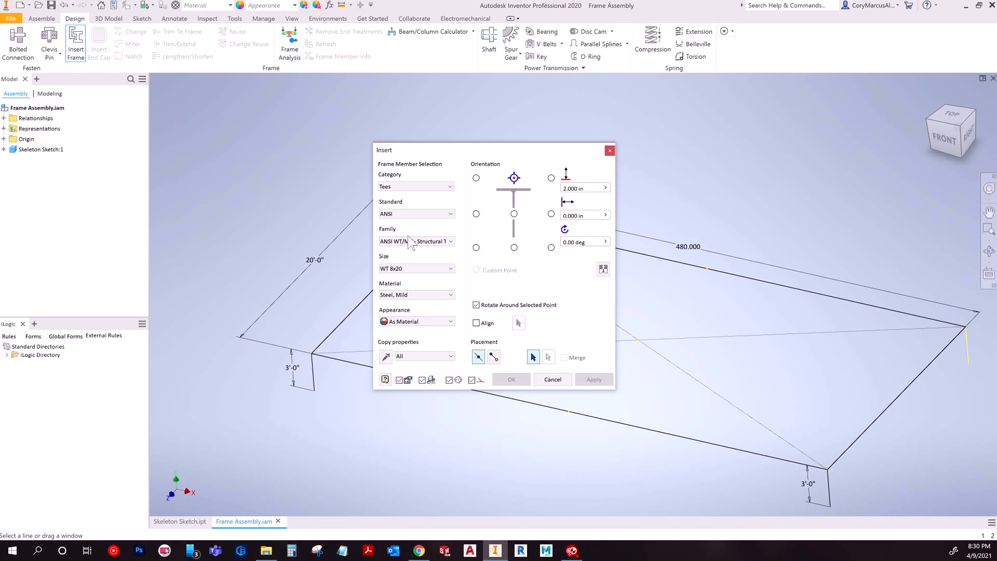
left_click(416, 241)
left_click(415, 226)
left_click(415, 267)
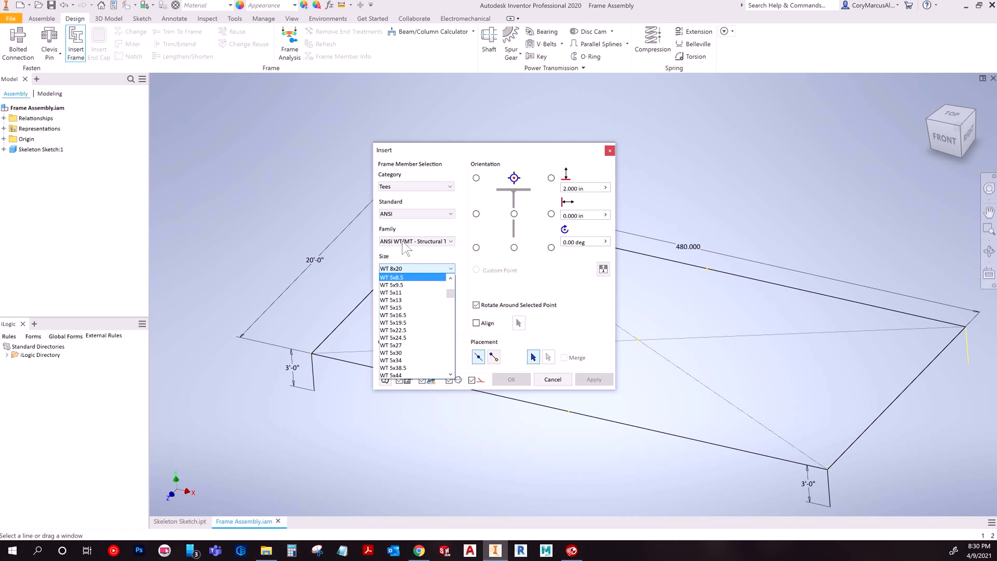
left_click(412, 242)
left_click(413, 242)
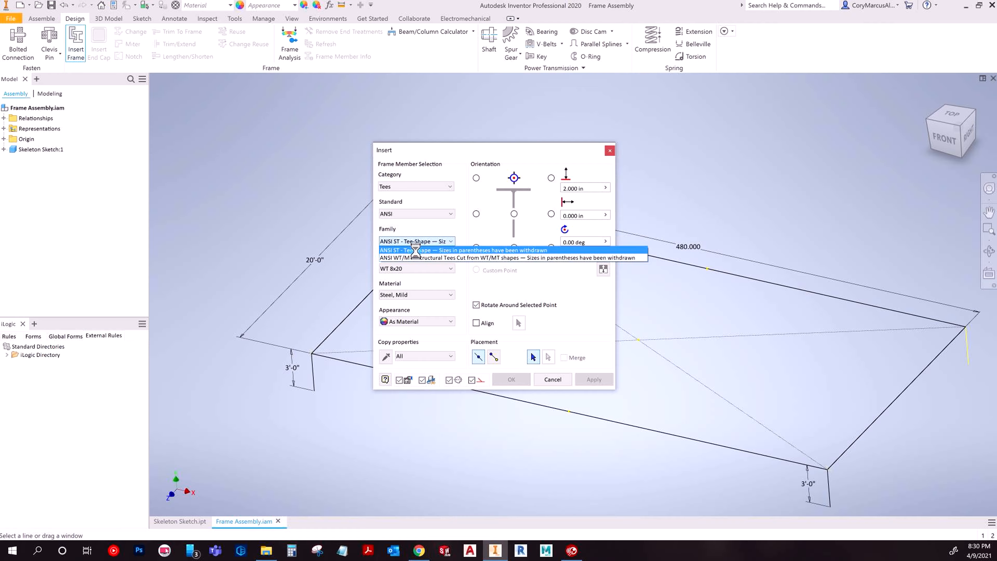
left_click(417, 251)
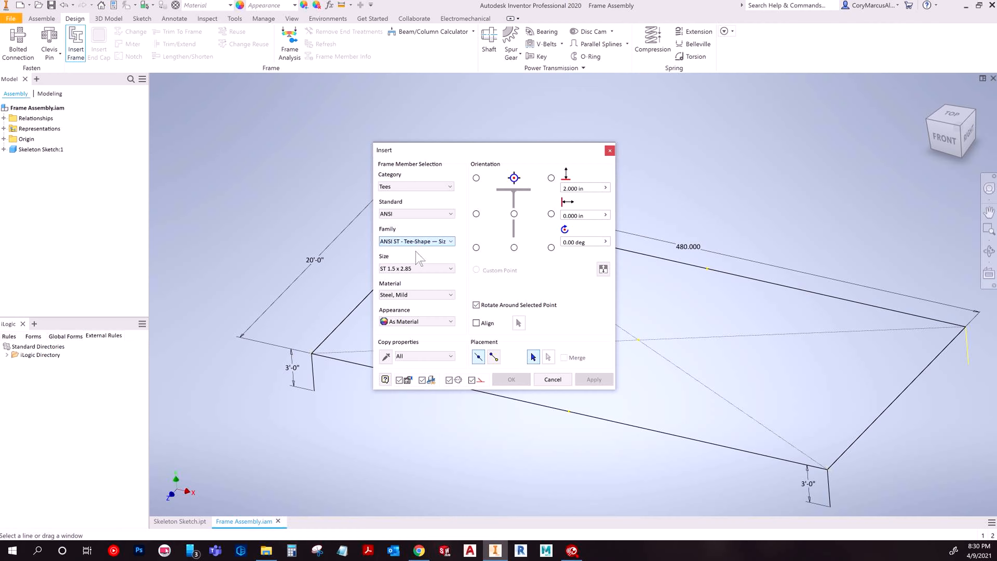
Keep the ANSI standard and set the frame member to the I-Beams category with the ANSI W - W-Shape family
left_click(399, 212)
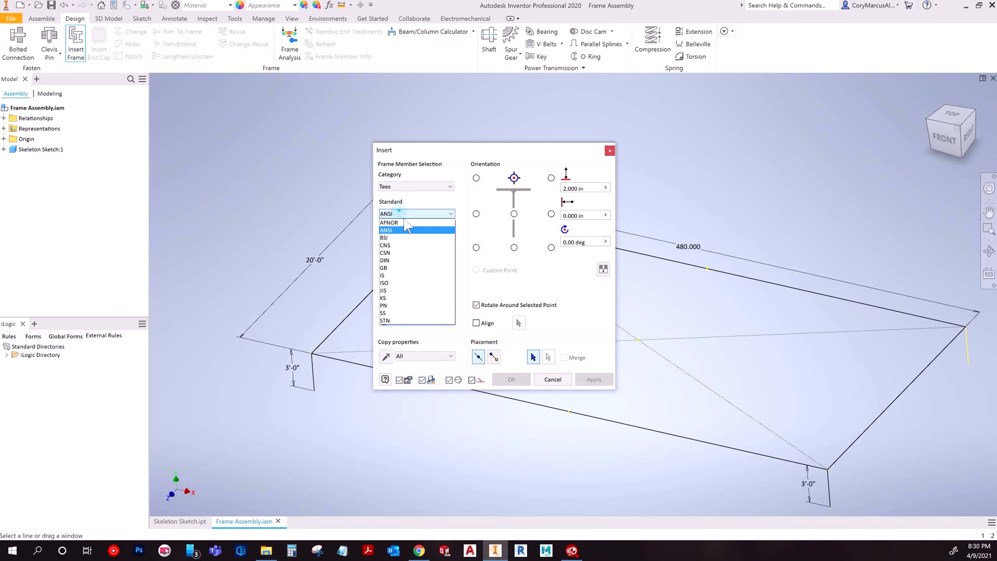
left_click(450, 213)
left_click(434, 186)
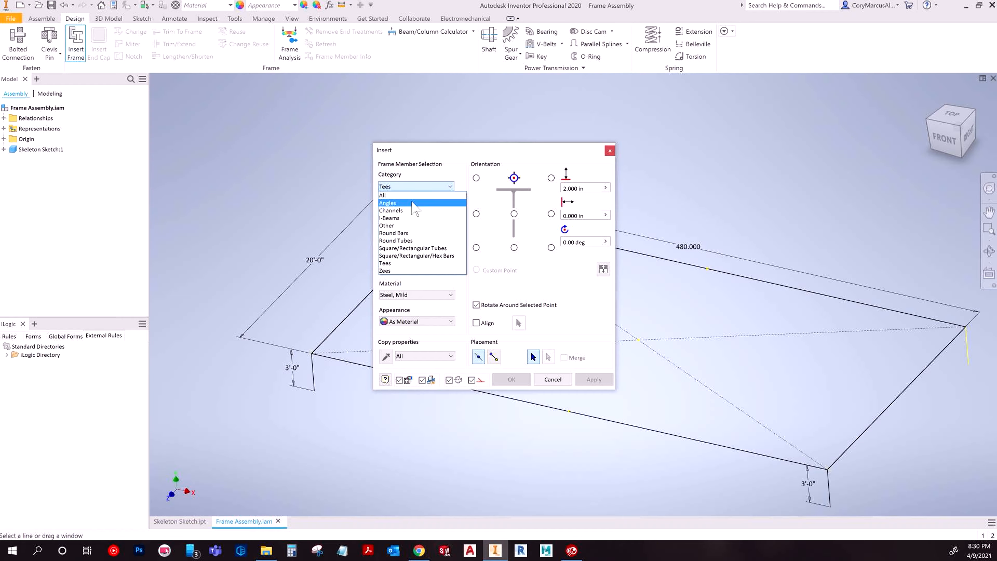
left_click(404, 218)
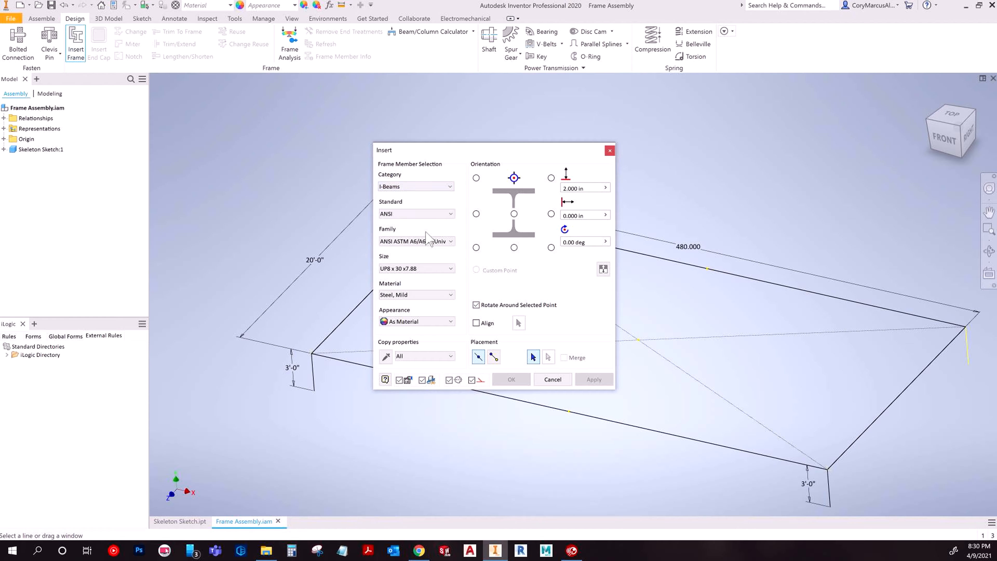
left_click(417, 240)
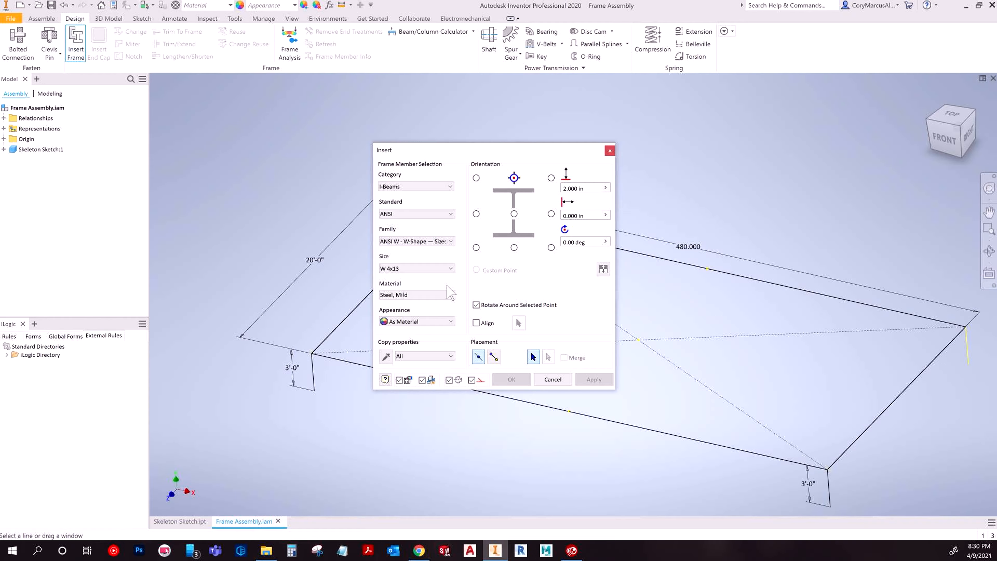
Set the I-beam size to W 8x13
left_click(441, 271)
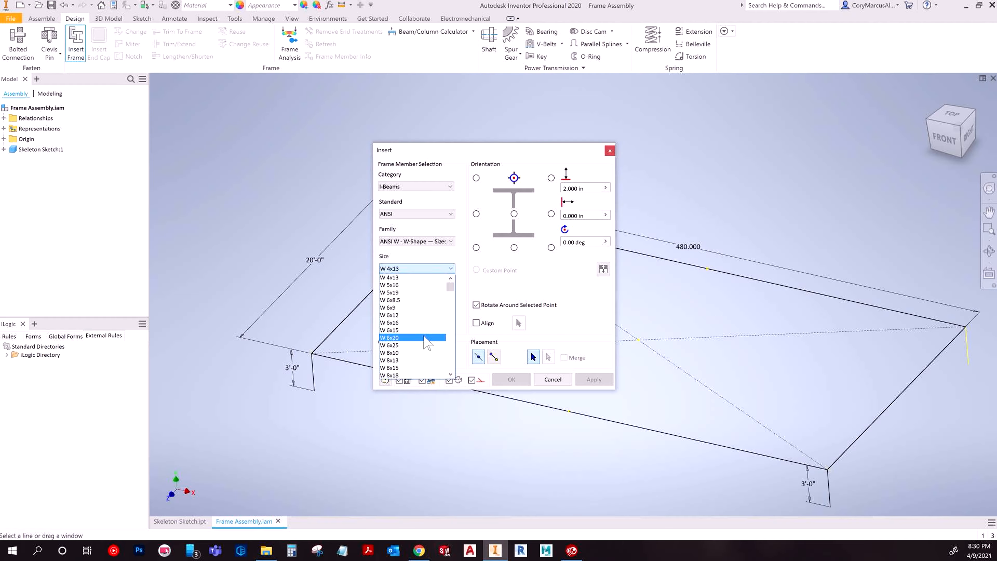
left_click_drag(451, 286, 451, 289)
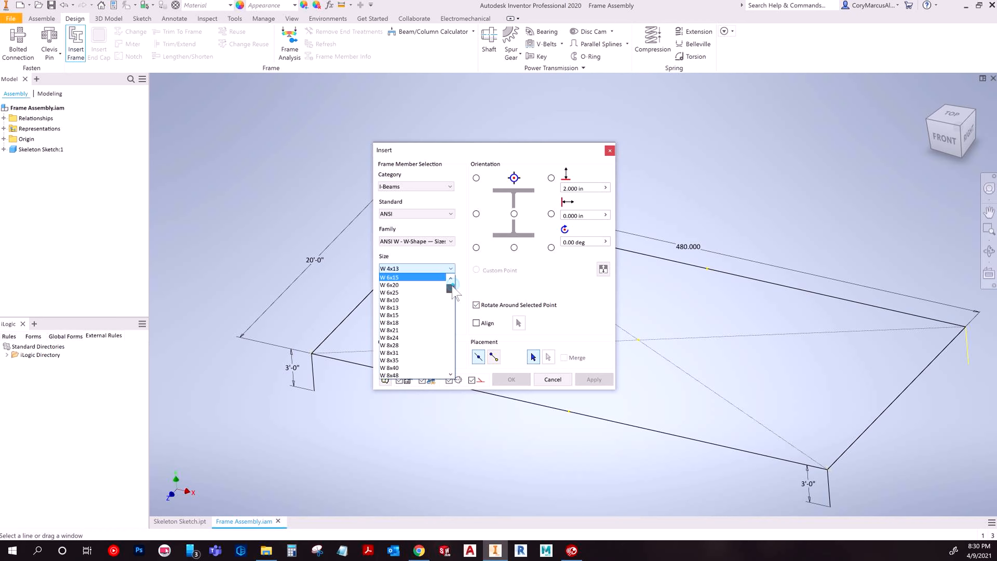
left_click(410, 300)
left_click(426, 268)
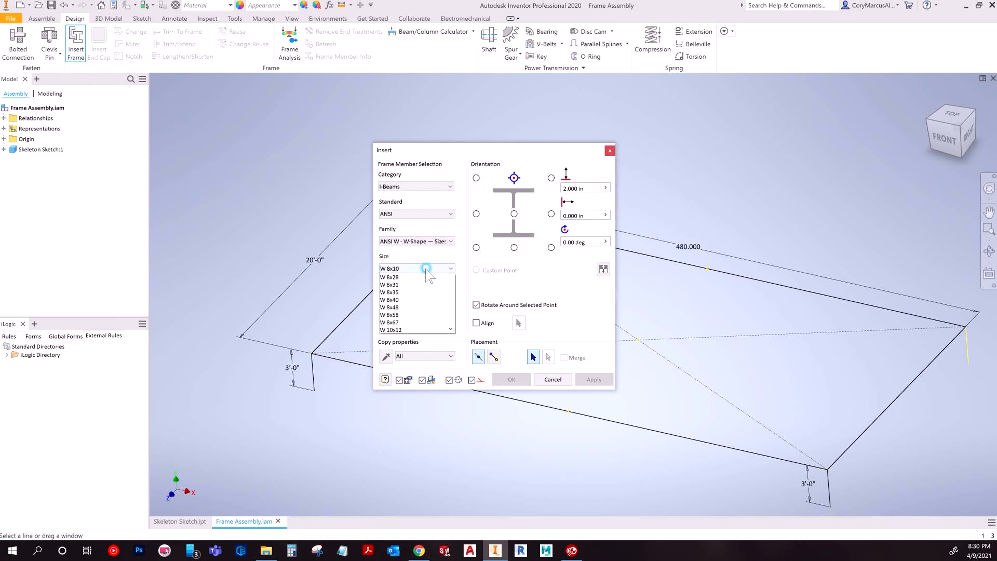
left_click(406, 285)
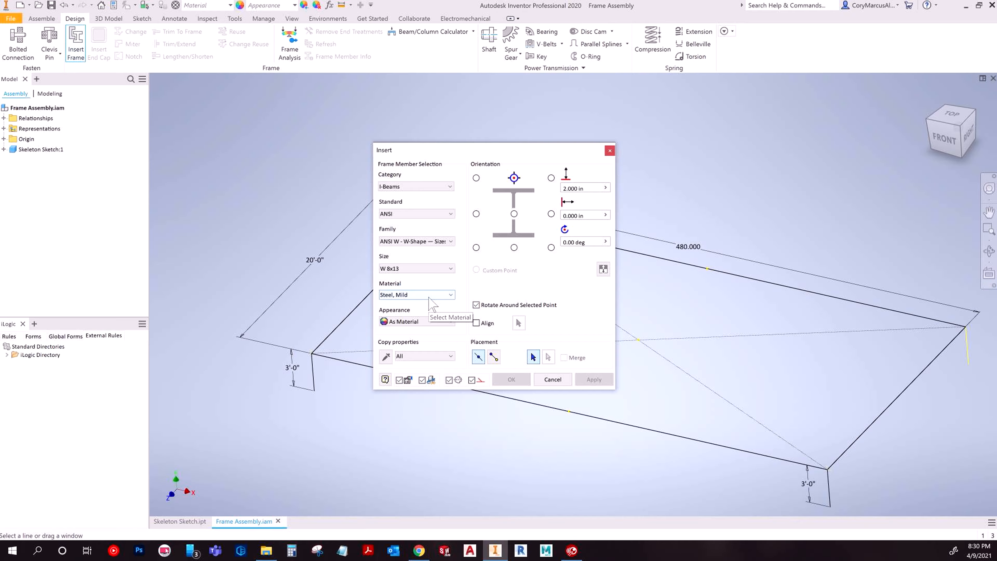
Place W 8x13 beams along the dimensioned 20 ft edge and the rear 40 ft edge of the skeleton, leaving the opposite 20 ft edge unselected
left_click(336, 331)
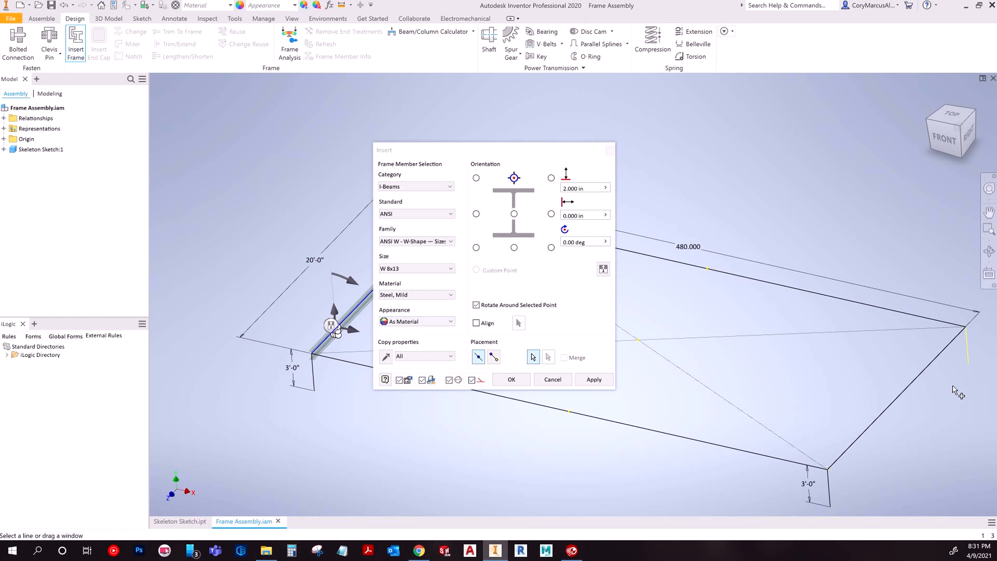
left_click(921, 372)
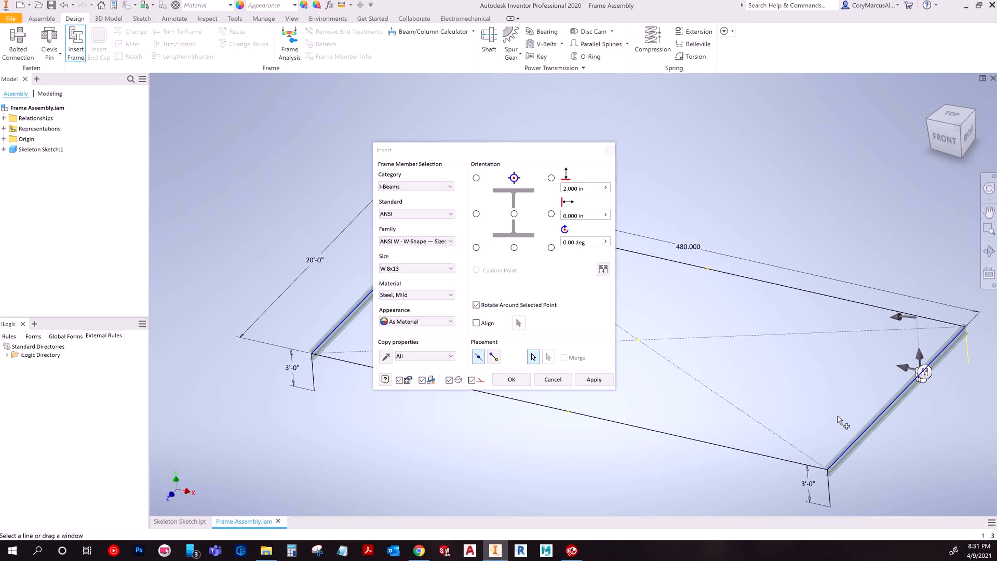
key("ctrl")
key("ctrl")
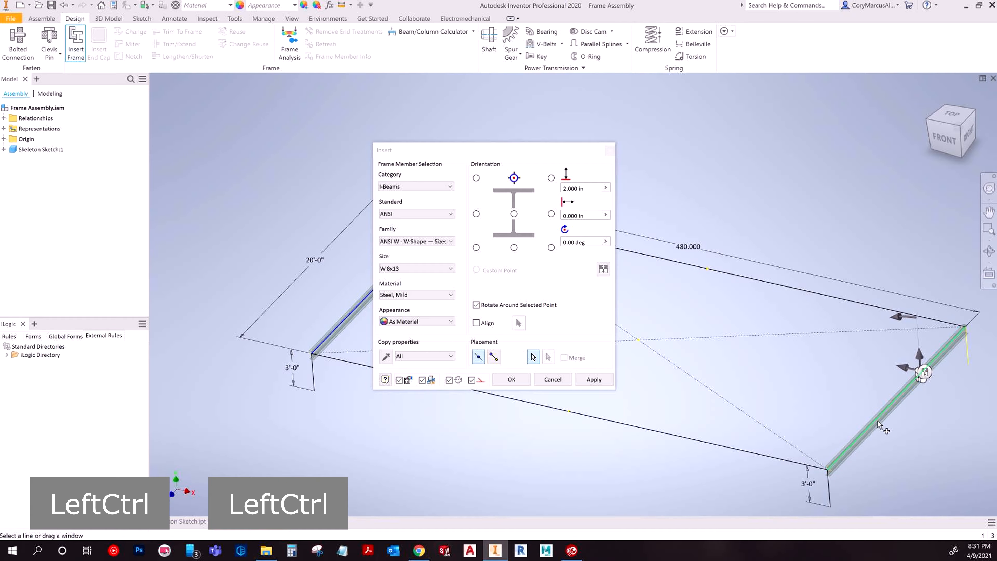
left_click(874, 423, "ctrl")
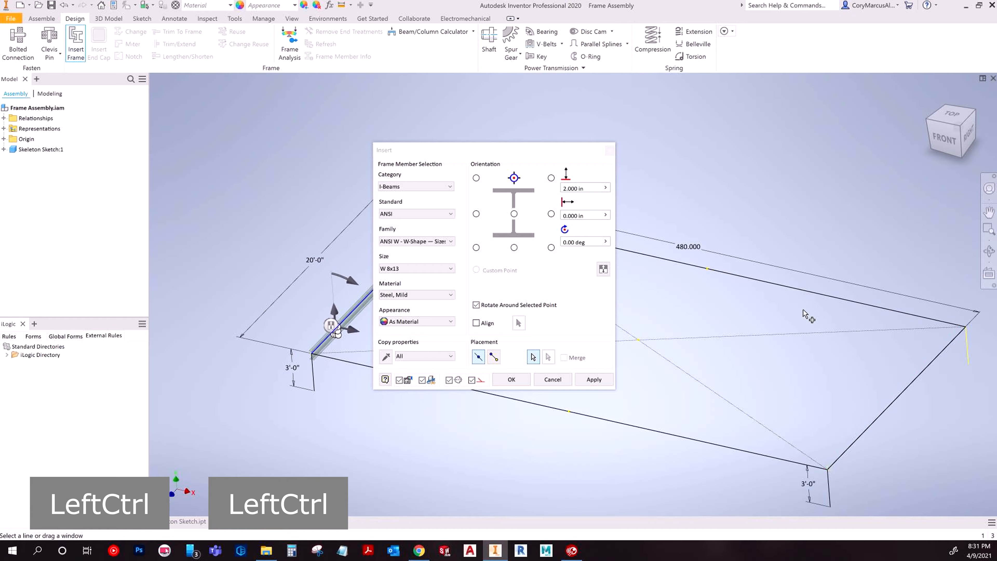
left_click(798, 293)
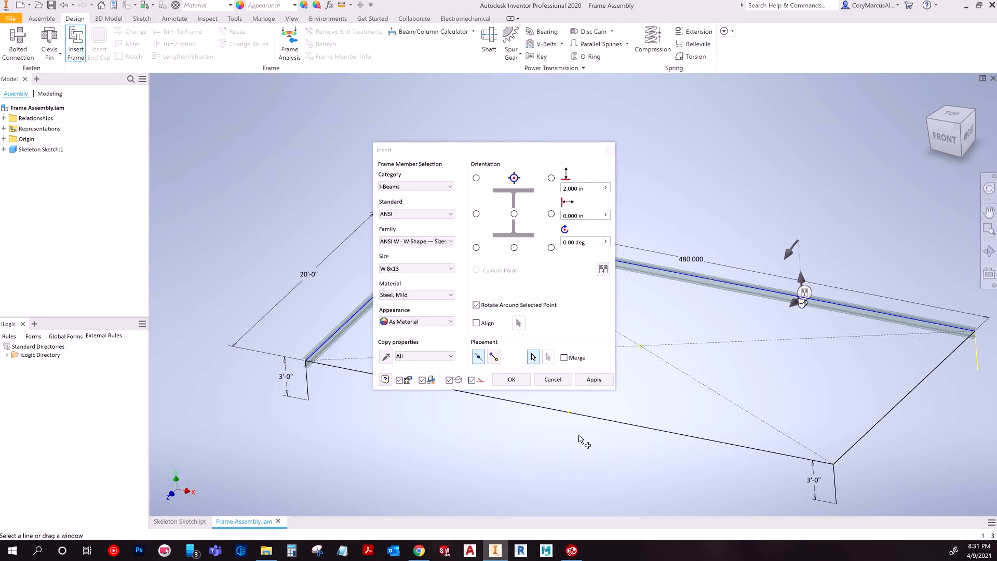
left_click(511, 379)
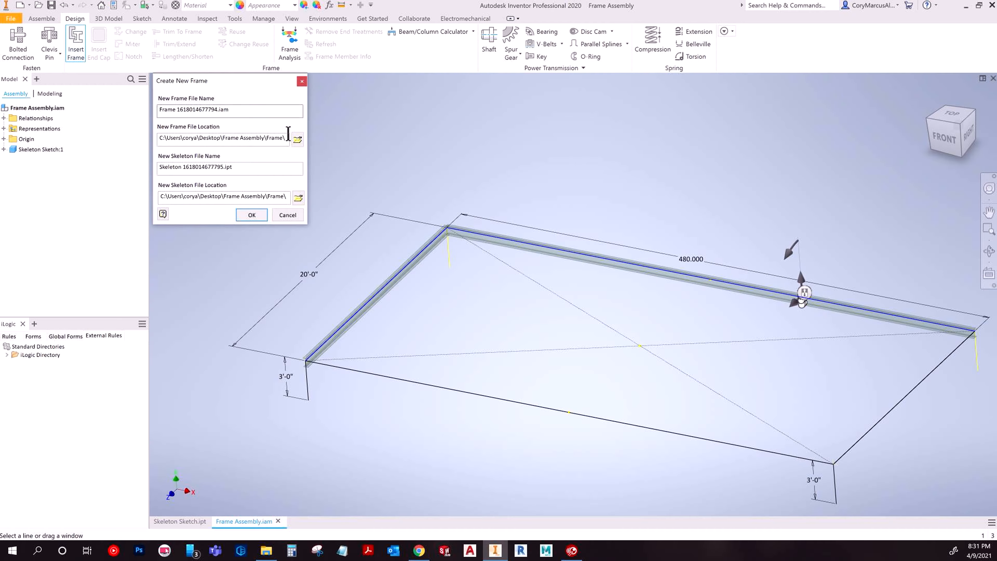
Change the save location of the new frame file to the Desktop folder
left_click(297, 137)
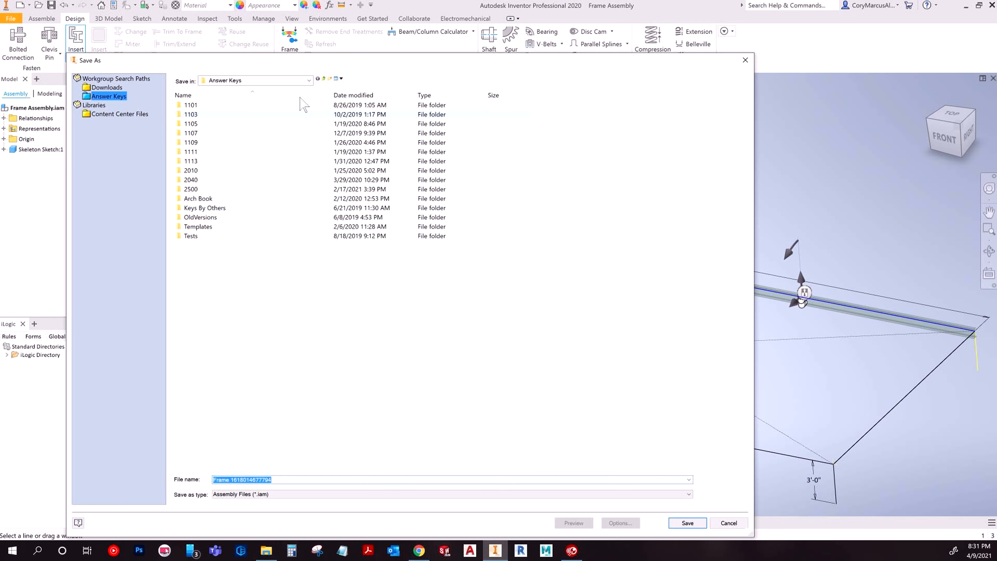
left_click(276, 81)
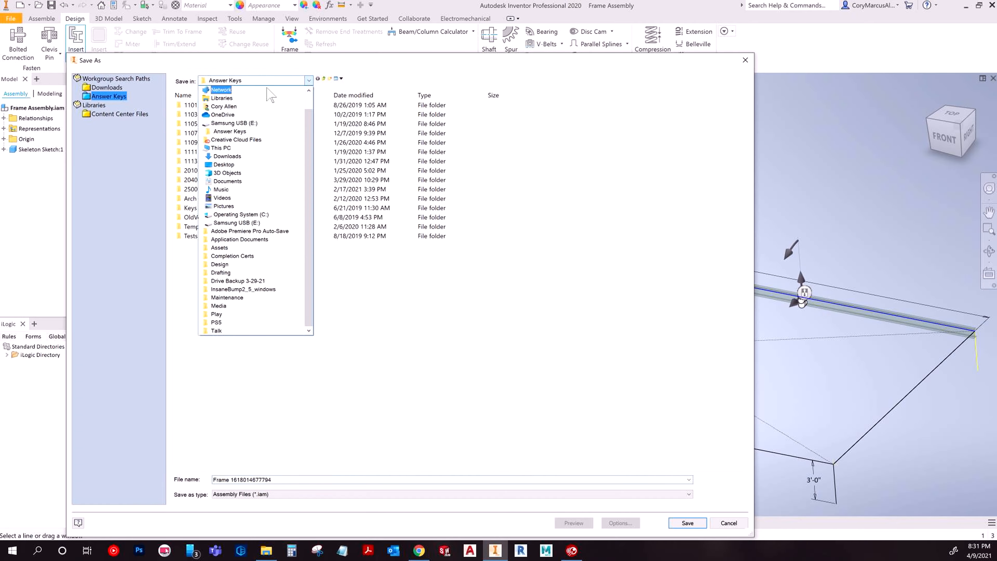
left_click(227, 173)
left_click(253, 81)
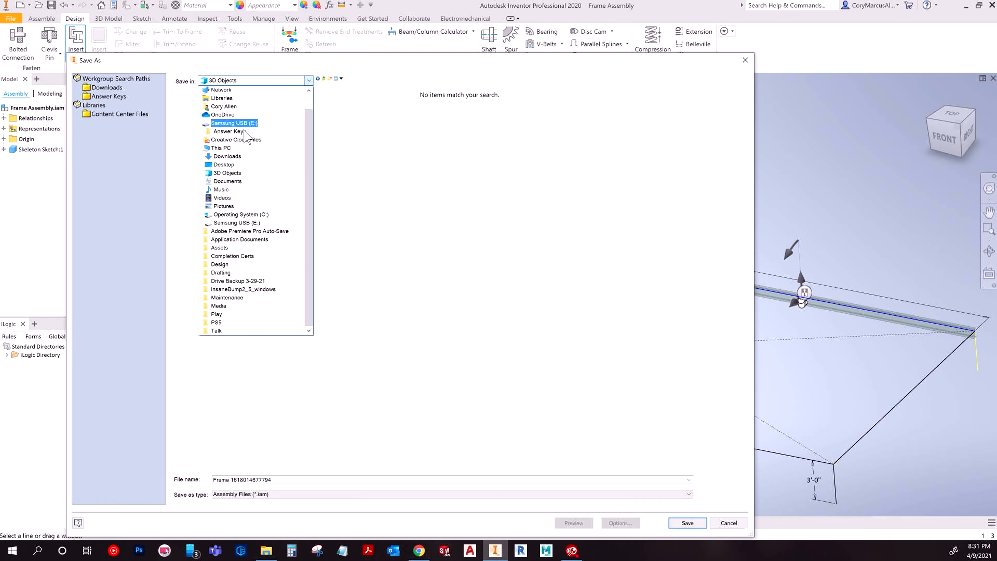
left_click(230, 163)
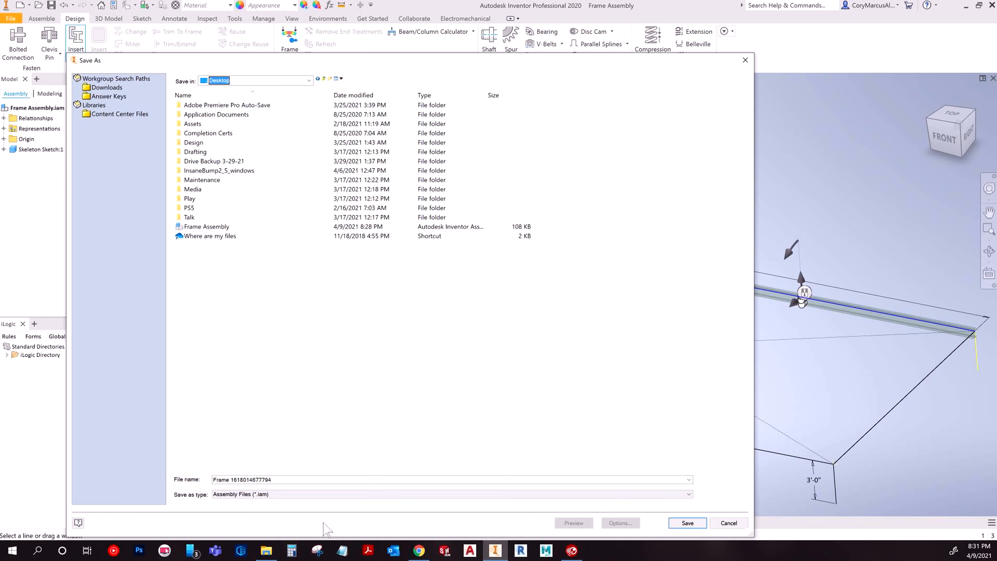
Name the new frame file Frame Assembly1 and continue the save outside the active project
left_click(283, 480)
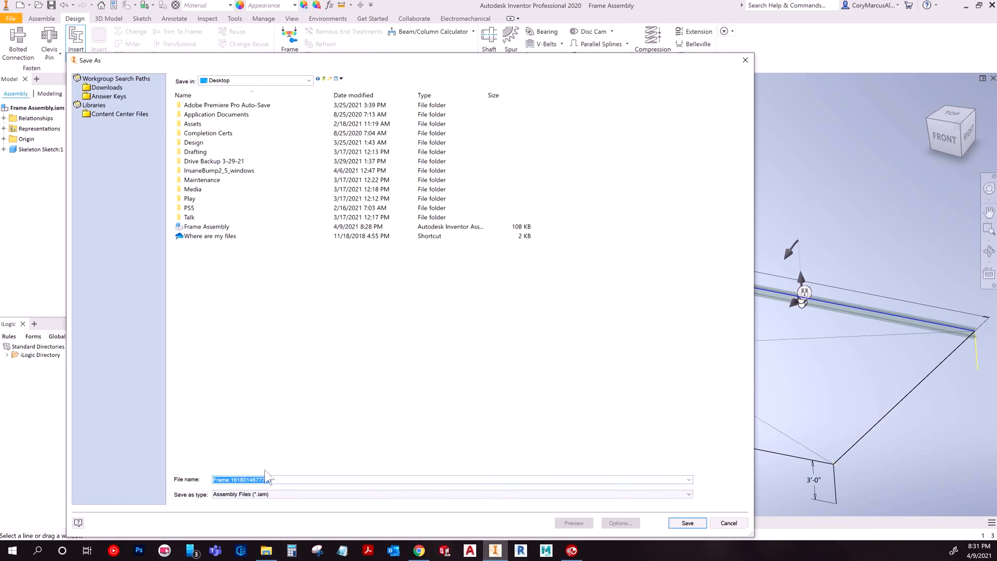
type("Frame Assem")
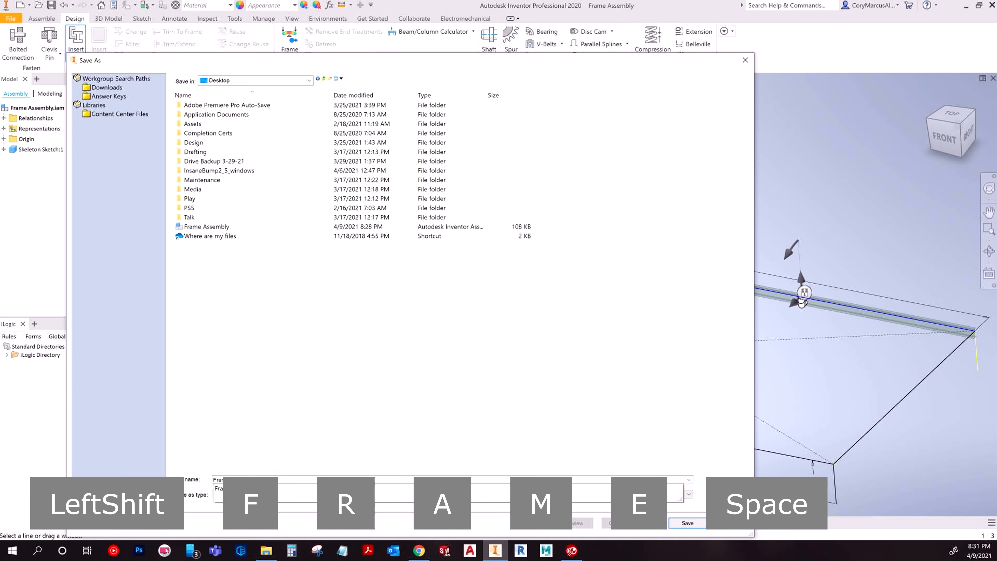
key("BackSpace")
key("BackSpace")
type("sembly")
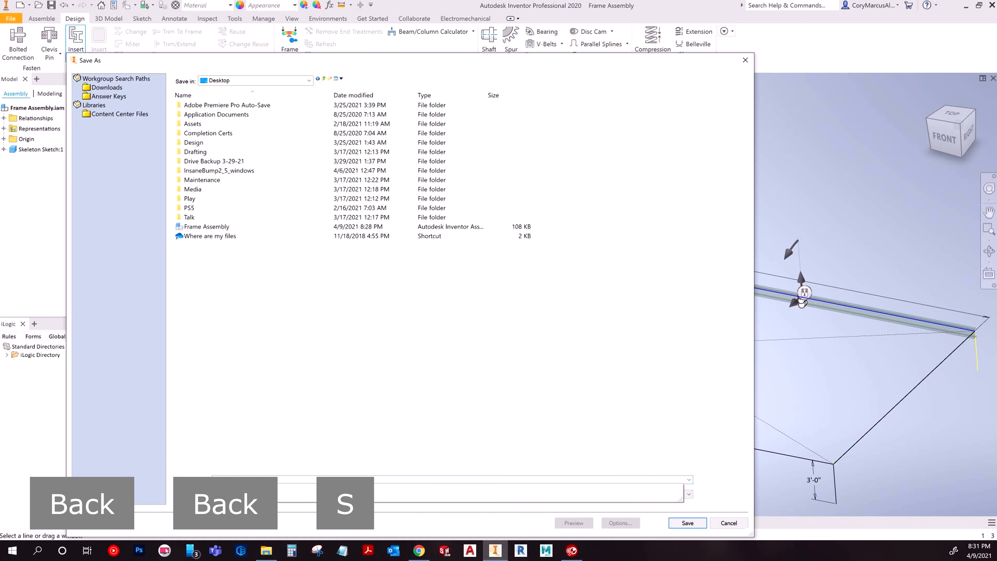
key("Home")
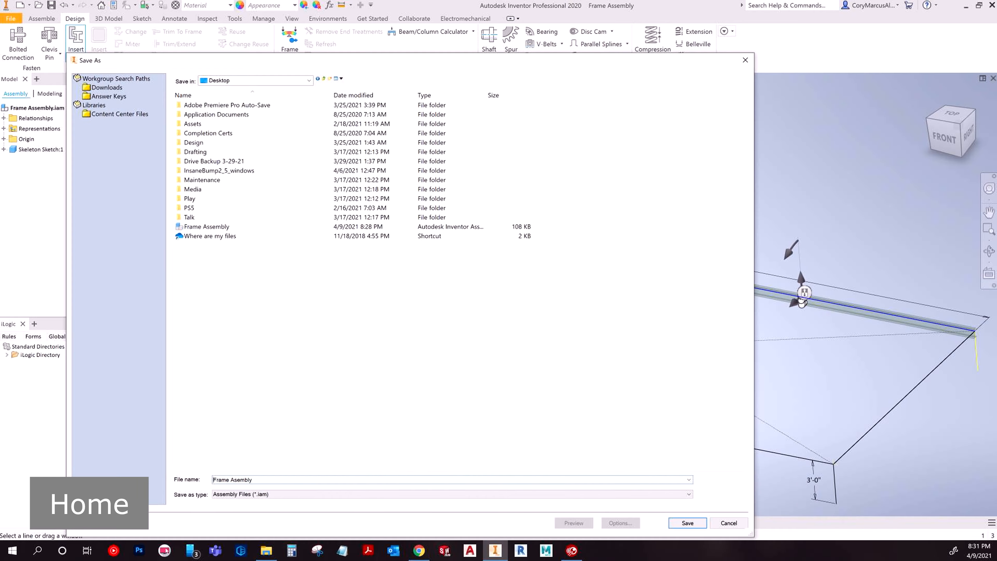
key("Right")
key("Right")
type("S")
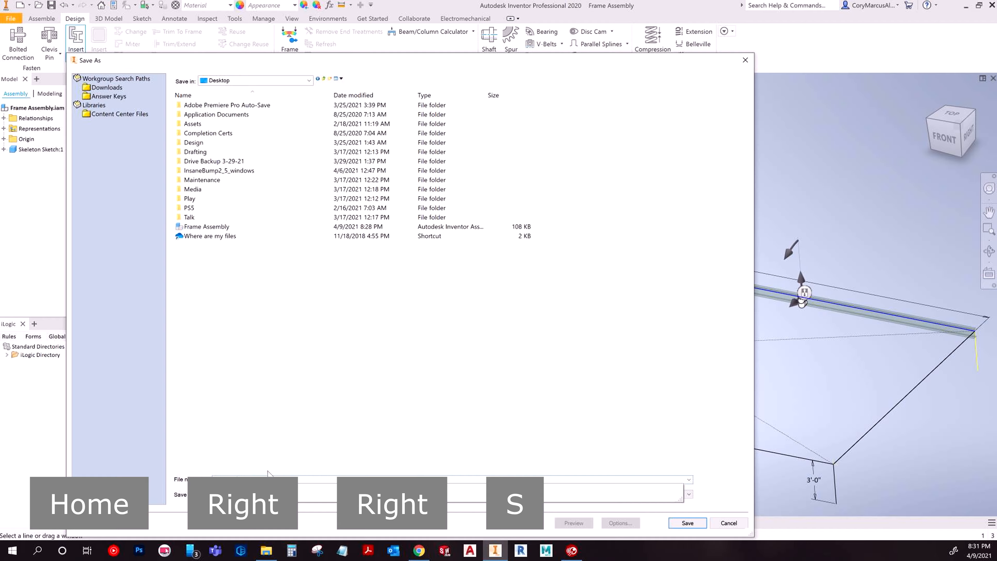
key("Home")
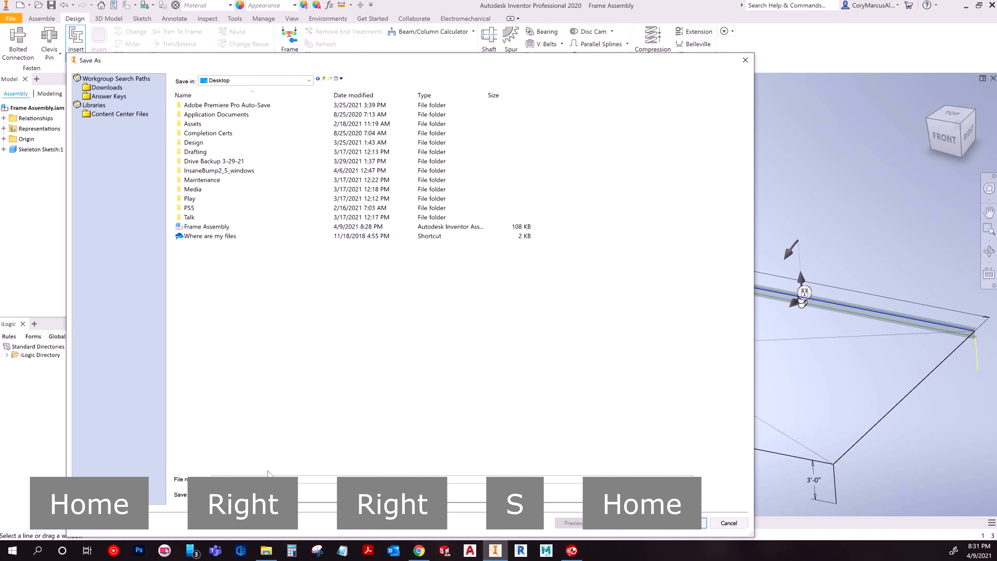
key("End")
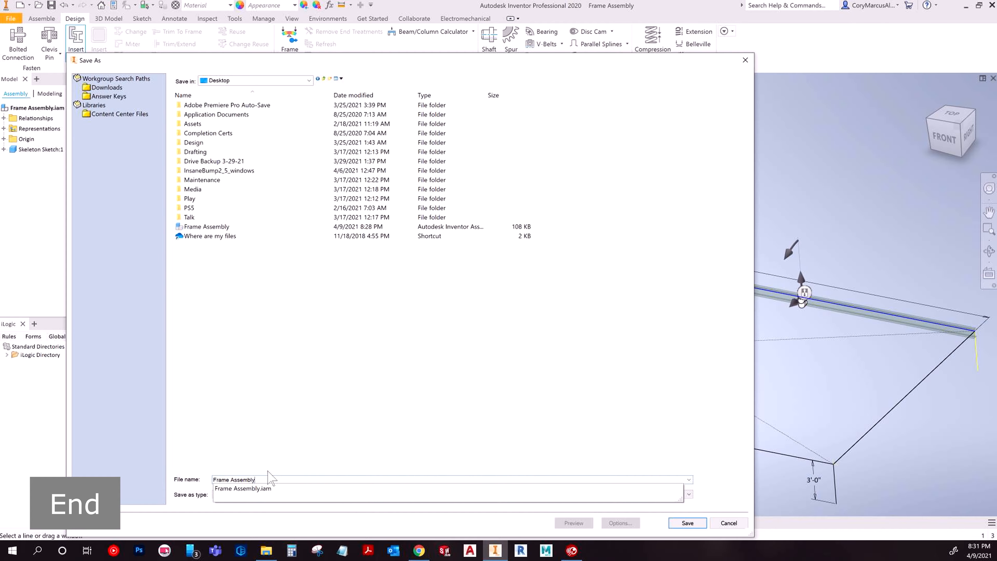
type("1")
key("BackSpace")
key("BackSpace")
type("1")
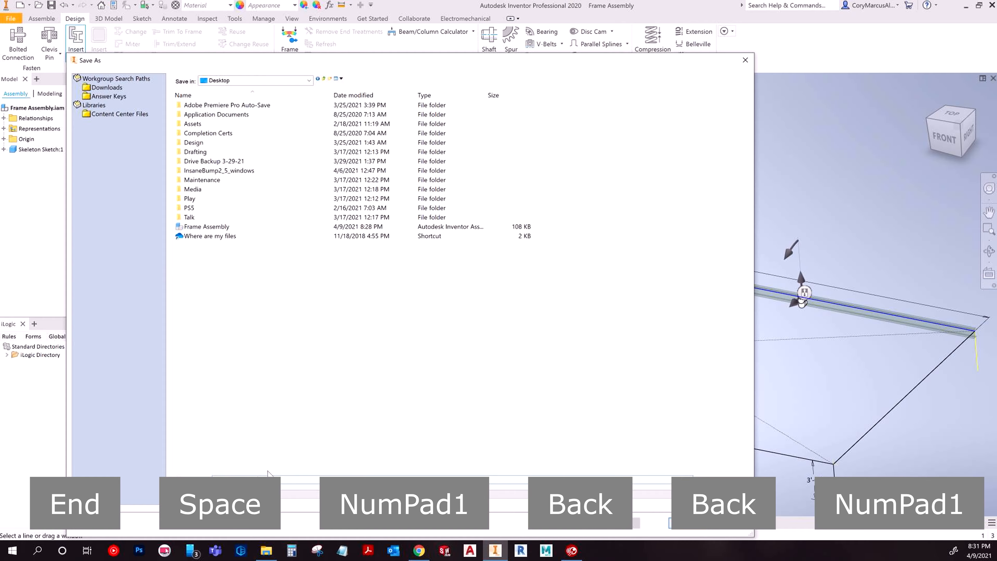
key("Return")
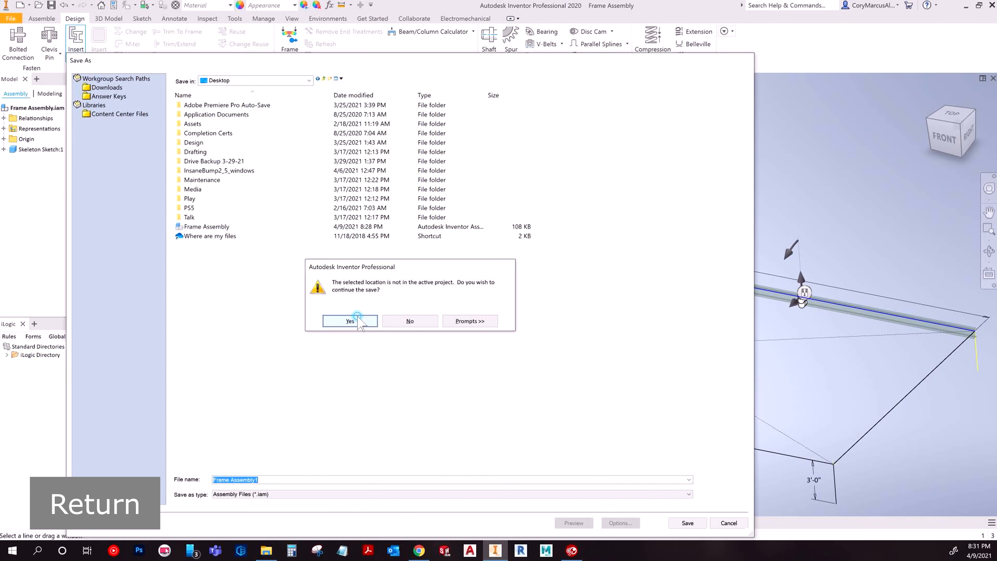
left_click(355, 320)
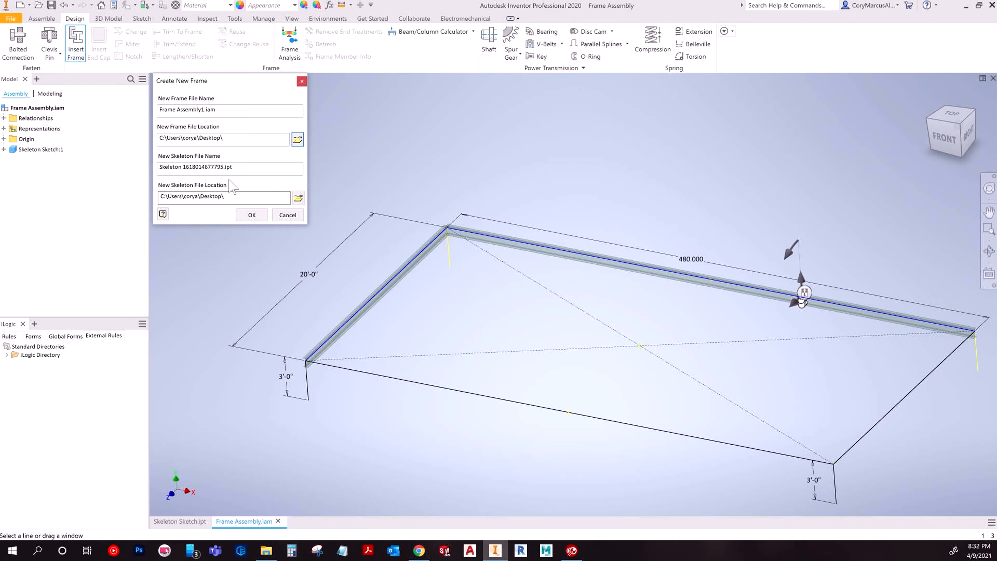
Rename the new skeleton file as IBeam1.ipt
double_click(207, 167)
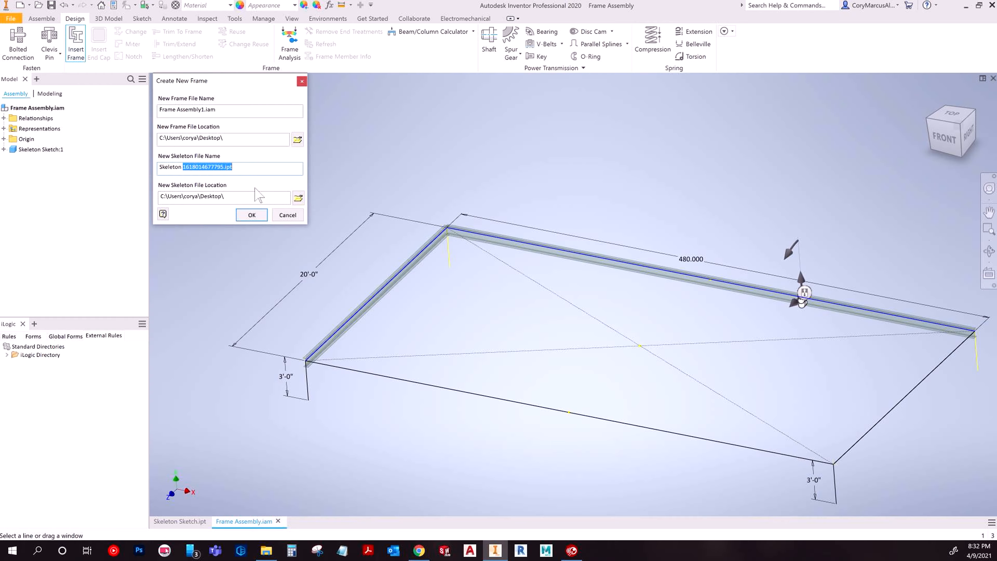
key("shift+Home")
key("Delete")
key("Delete")
key("Delete")
key("Delete")
key("Delete")
key("Delete")
key("Delete")
key("Delete")
key("Delete")
key("Delete")
key("Delete")
key("Delete")
key("Delete")
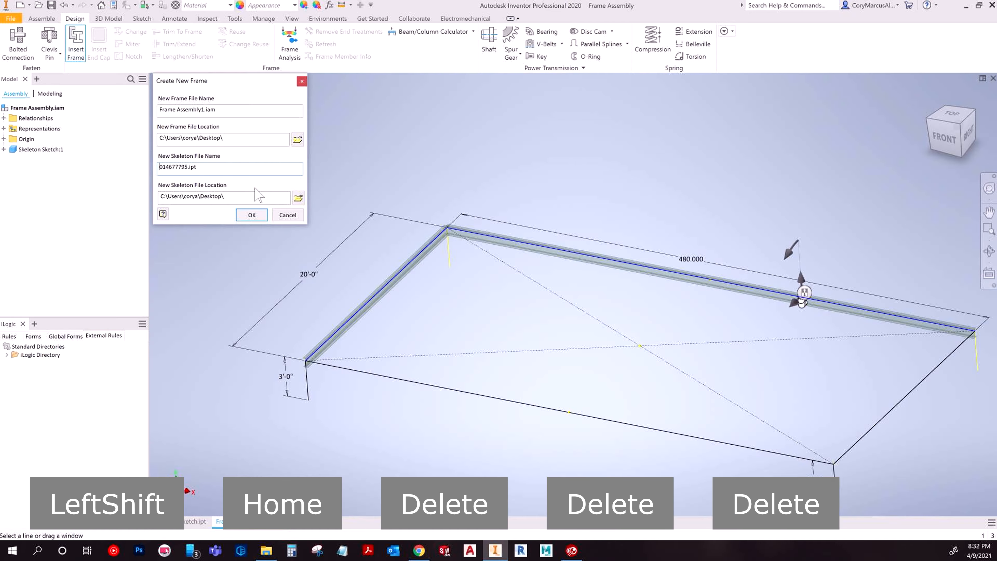
key("Delete")
type("IBeam1")
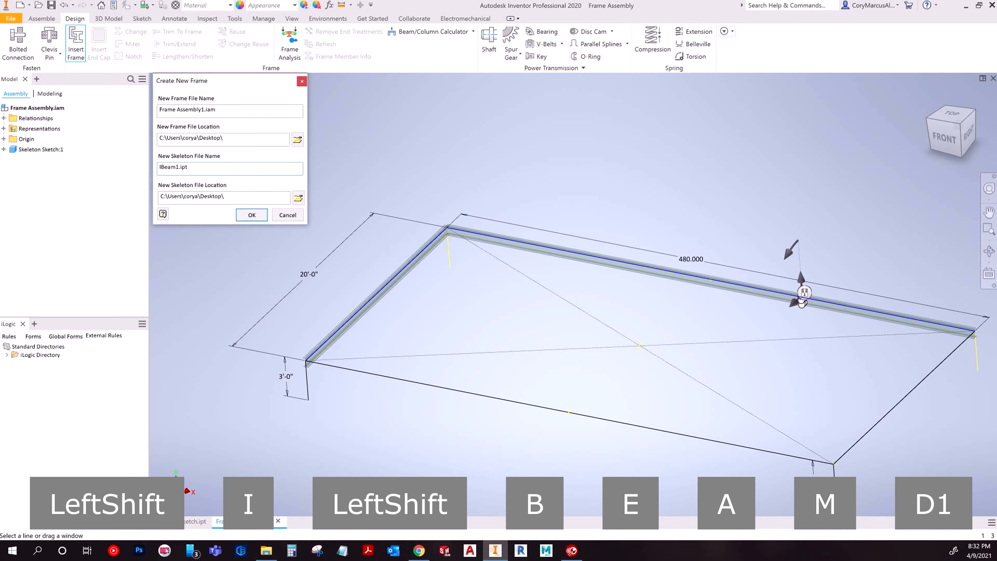
Create the new frame and accept the default names for its two W 8x13 members
left_click(251, 215)
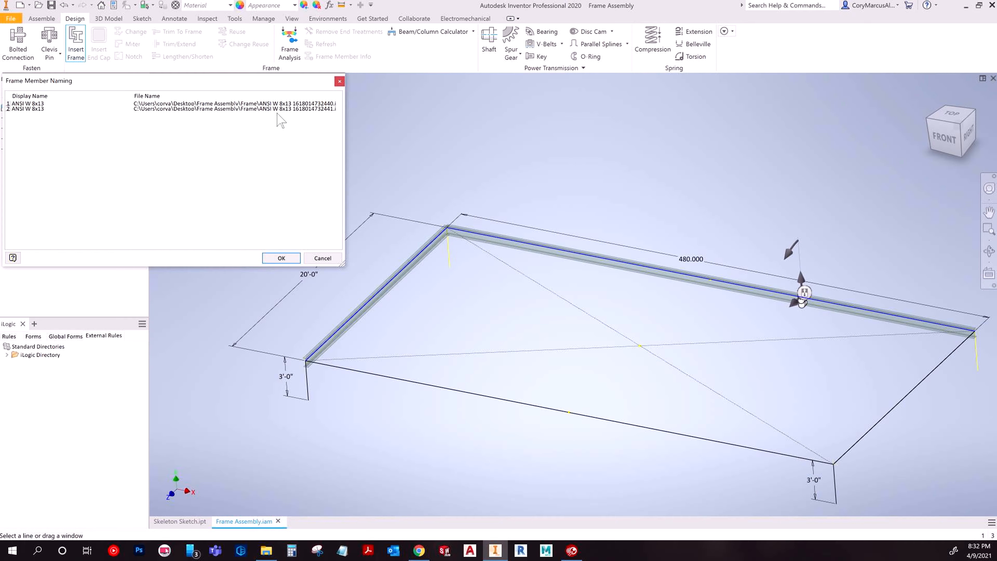
left_click_drag(344, 267, 505, 330)
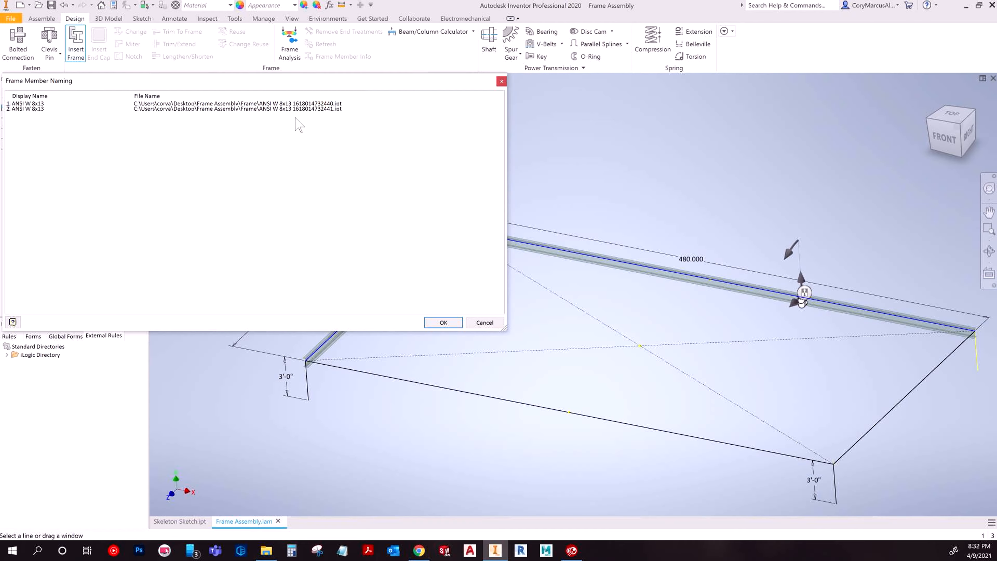
left_click(434, 323)
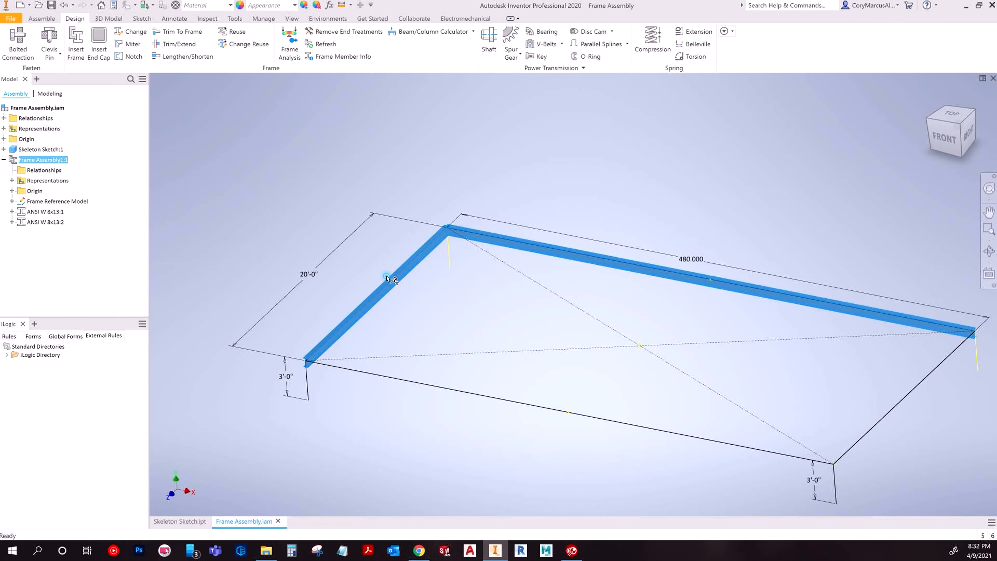
scroll(445, 243, "up", 2)
left_click(388, 316)
mouse_move(387, 323)
middle_mouse_down("shift")
mouse_move(372, 285)
mouse_move(339, 287)
mouse_move(382, 324)
mouse_move(429, 281)
mouse_move(429, 291)
mouse_move(194, 118)
mouse_move(365, 271)
mouse_move(199, 122)
middle_mouse_up("shift")
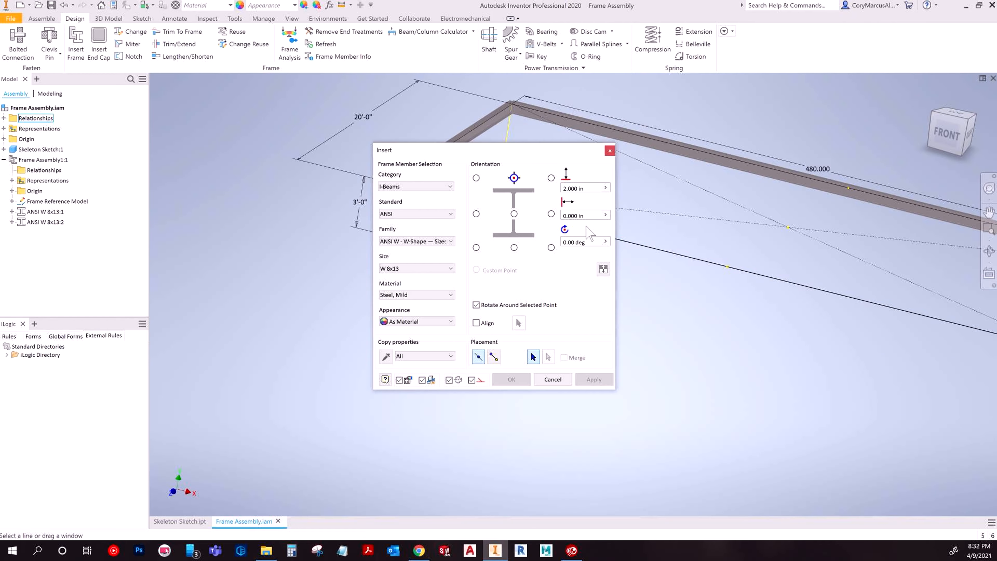
left_click(646, 245)
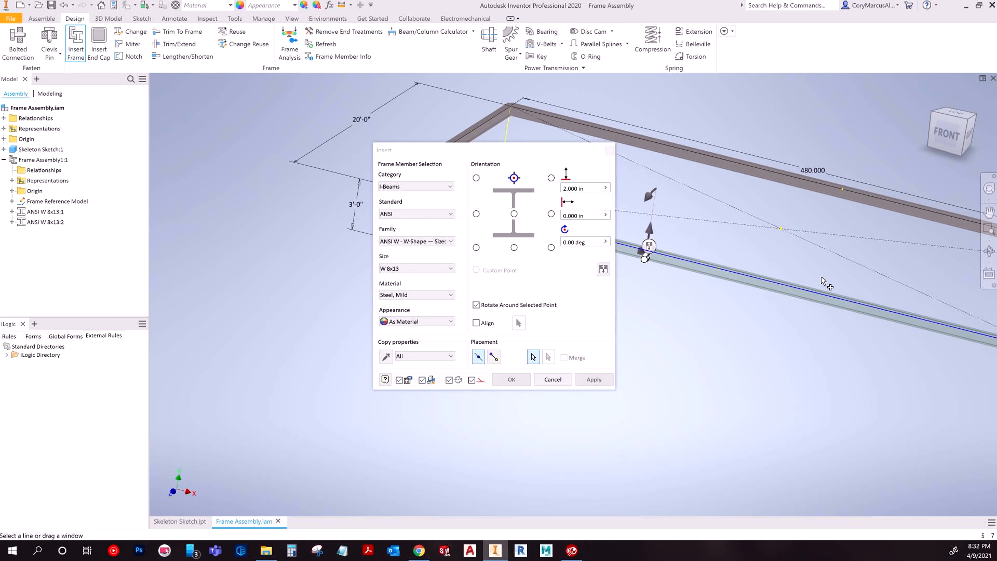
left_click(510, 379)
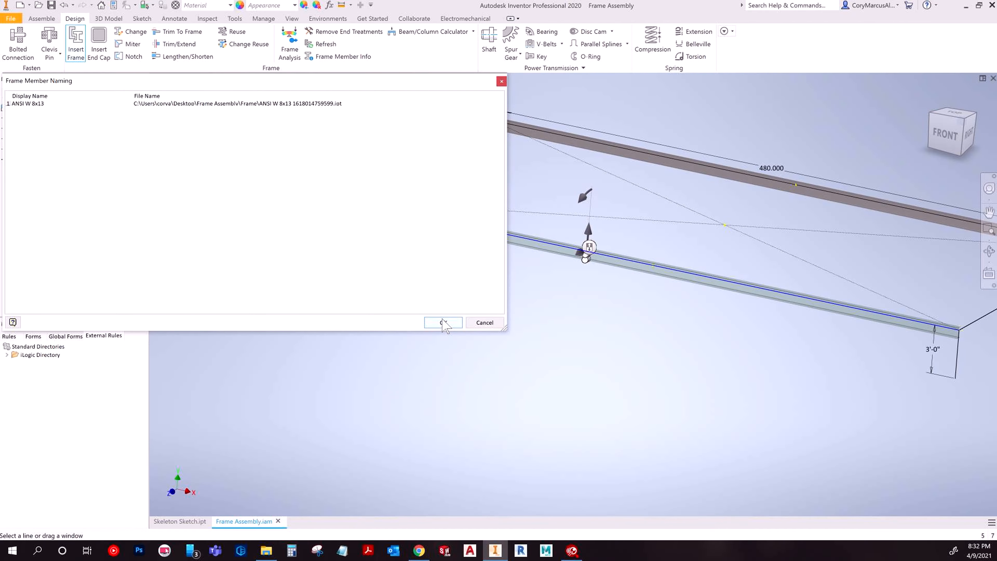
left_click(486, 323)
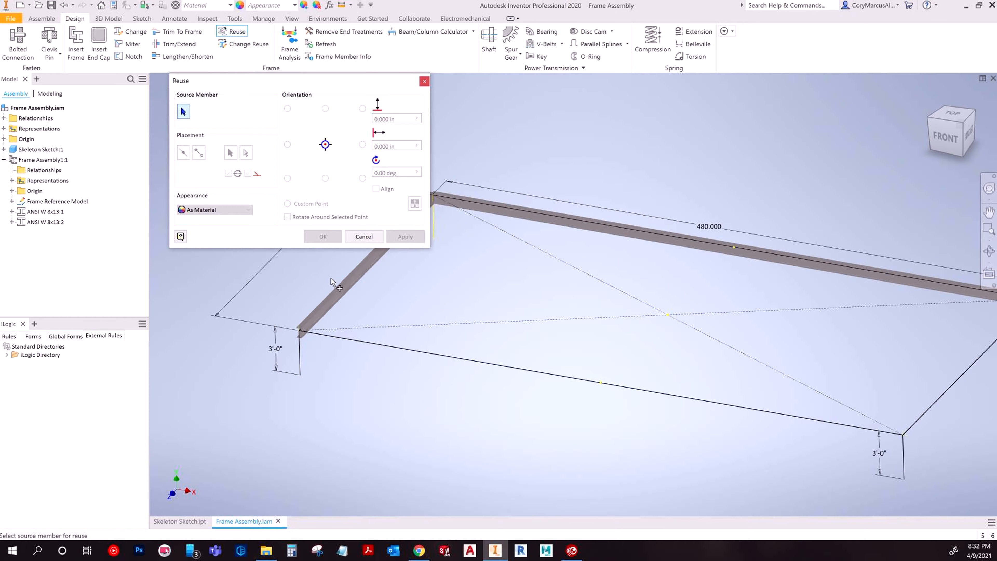
left_click(339, 290)
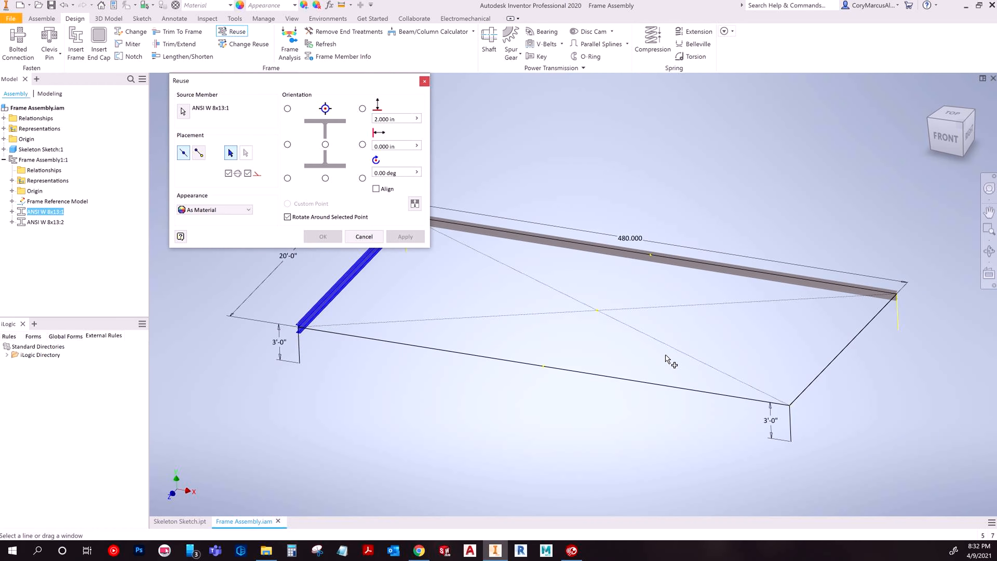
left_click(801, 353)
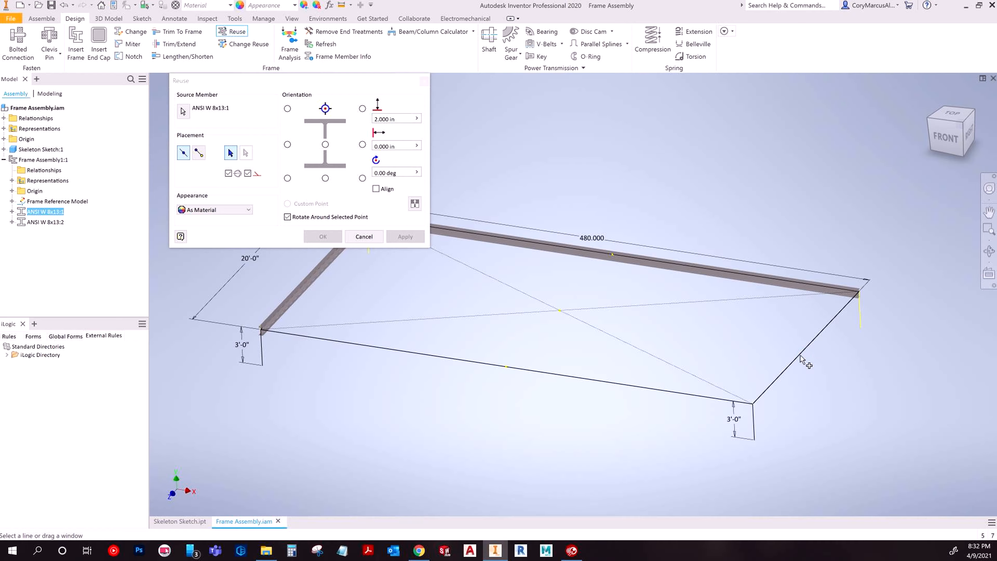
scroll(781, 405, "down", 3)
scroll(762, 383, "down", 5)
left_click(362, 236)
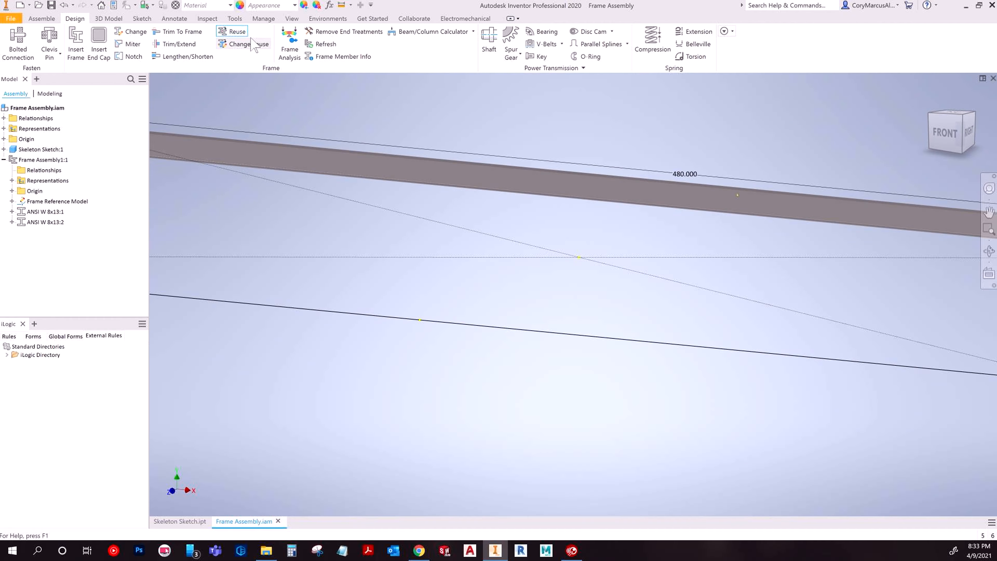
Reuse the 20 ft W 8x13 beam on the opposite 20 ft skeleton line, keeping its top-centre orientation
left_click(232, 31)
left_click(158, 179)
left_click(733, 312)
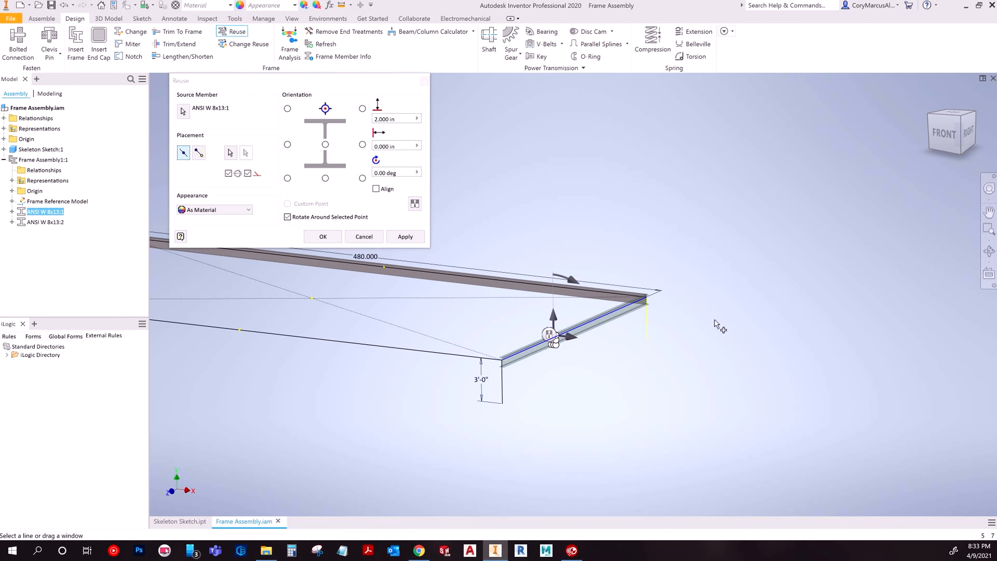
scroll(546, 410, "up", 5)
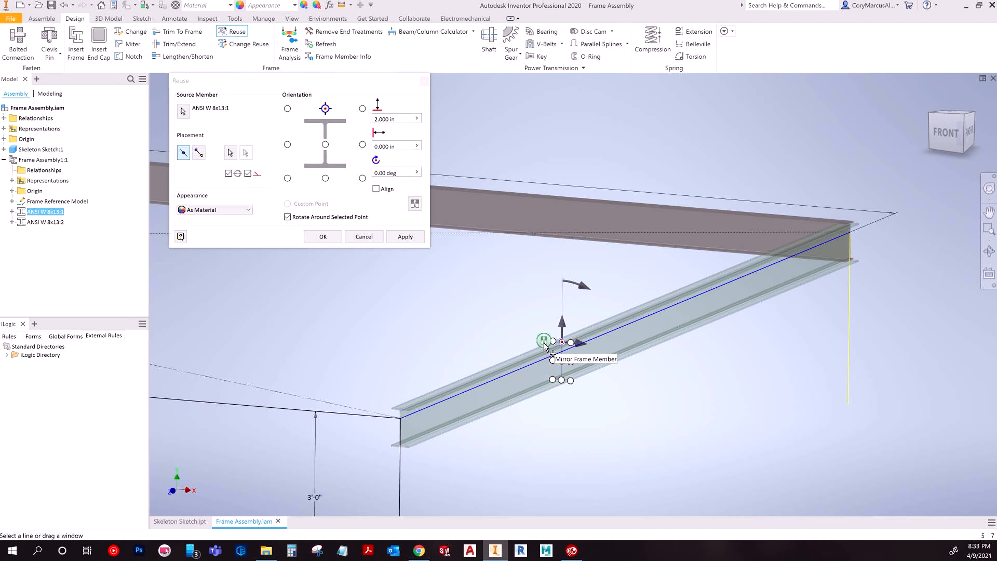
middle_click_drag(577, 367, 639, 321, "shift")
middle_click_drag(538, 205, 698, 383, "shift")
scroll(501, 454, "down", 4)
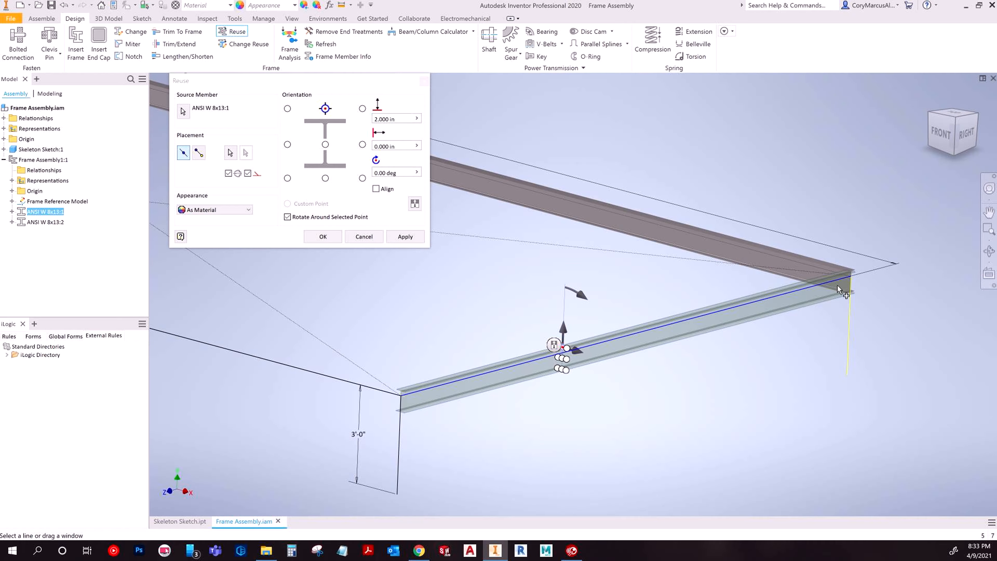
middle_click_drag(467, 318, 547, 367, "shift")
scroll(547, 368, "down", 2)
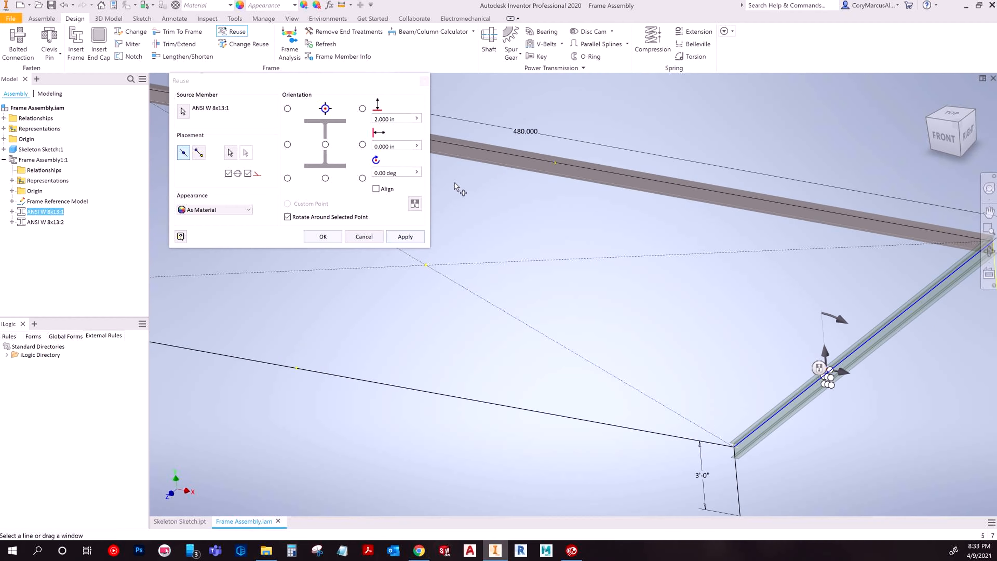
left_click(396, 237)
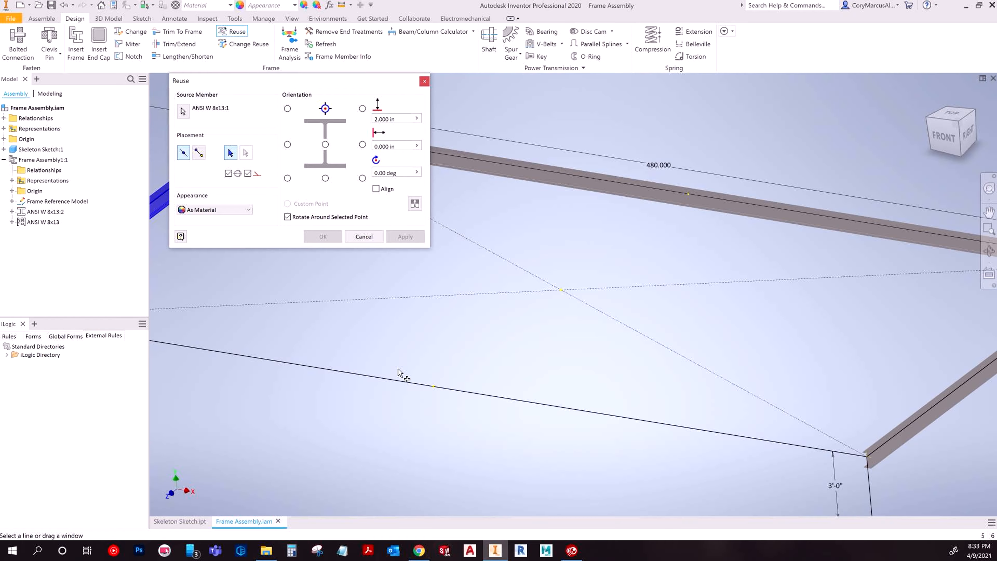
Reuse the back 40 ft W 8x13 beam on the front 40 ft skeleton line and look over the frame's corners
left_click(540, 179)
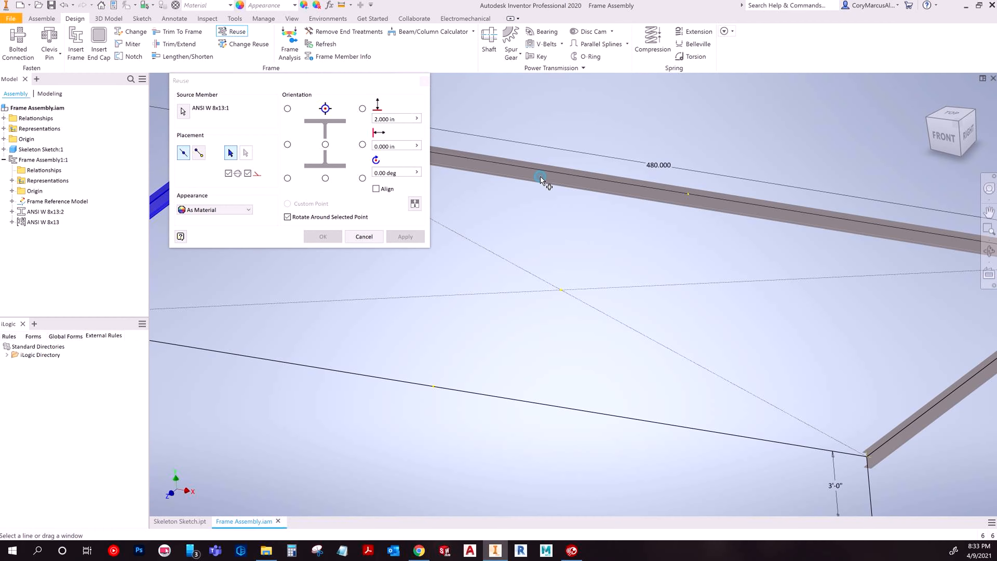
left_click(364, 236)
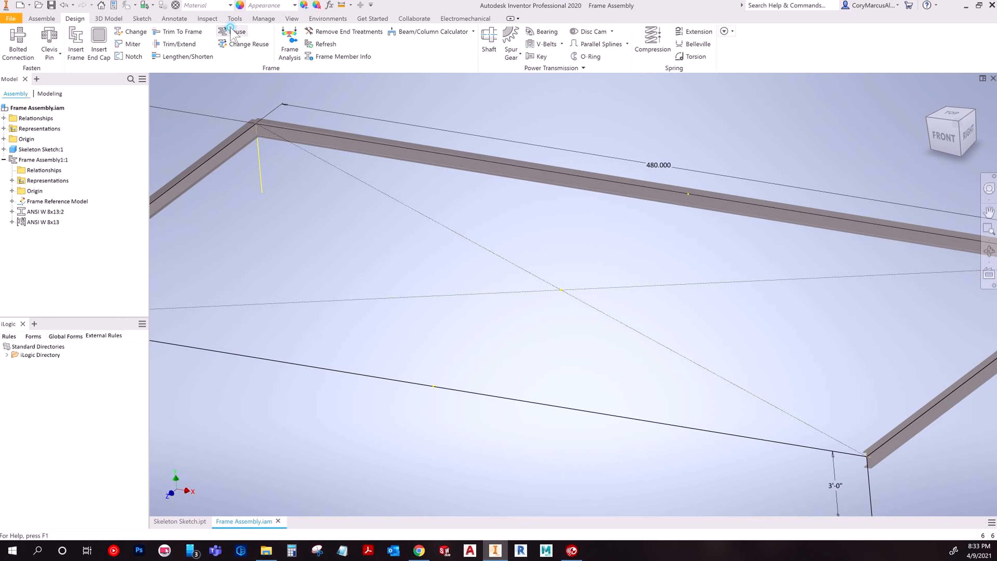
left_click(232, 31)
left_click(548, 184)
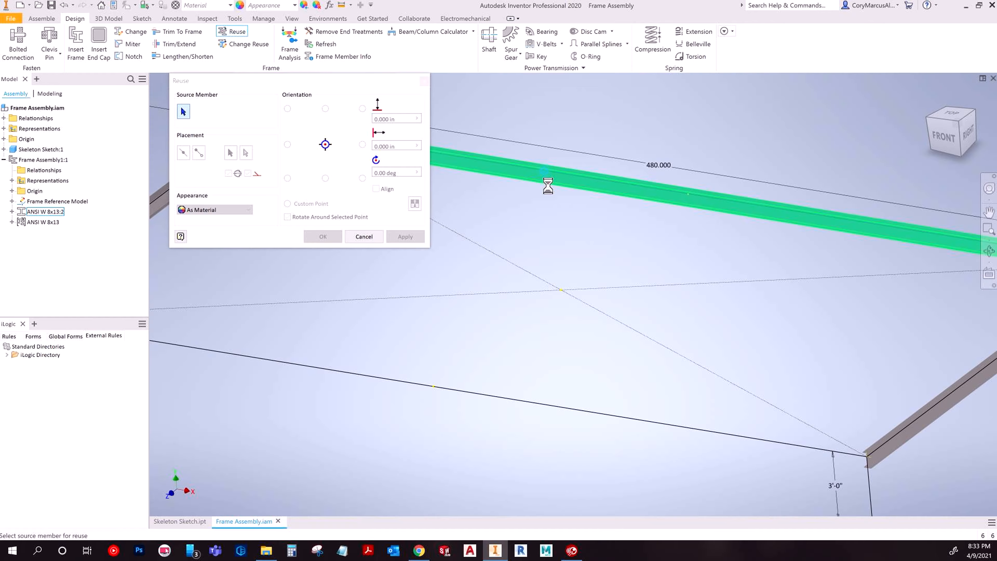
left_click(544, 406)
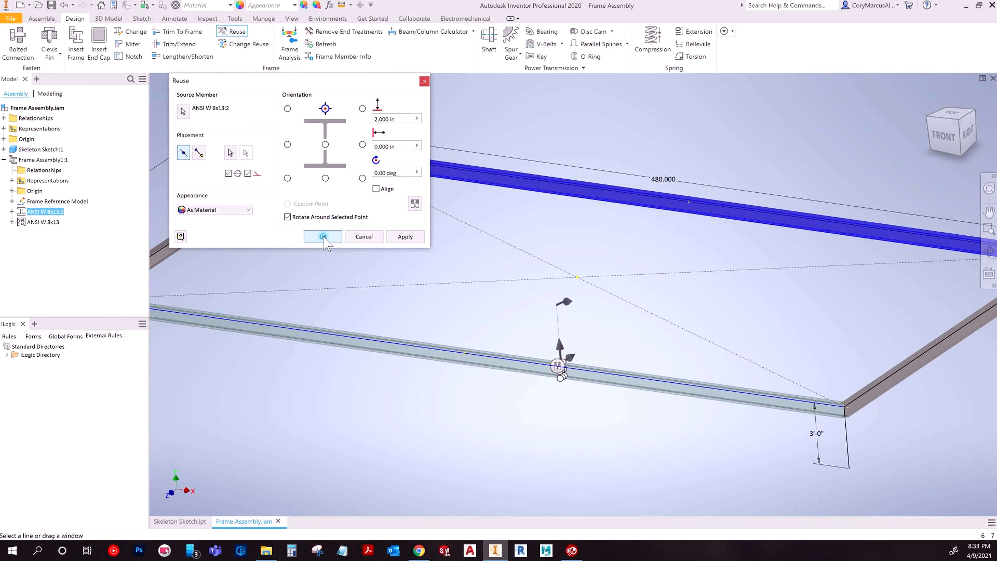
left_click(323, 237)
middle_click_drag(910, 485, 901, 431, "shift")
scroll(852, 443, "down", 3)
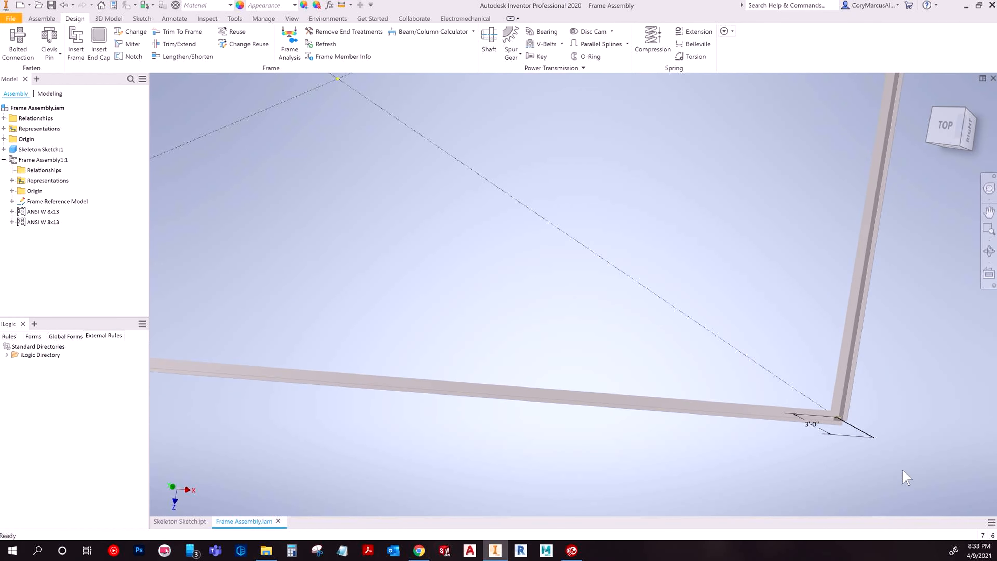
scroll(903, 470, "down", 1)
middle_click_drag(902, 471, 872, 434)
scroll(855, 388, "down", 3)
middle_click_drag(863, 367, 502, 301, "shift")
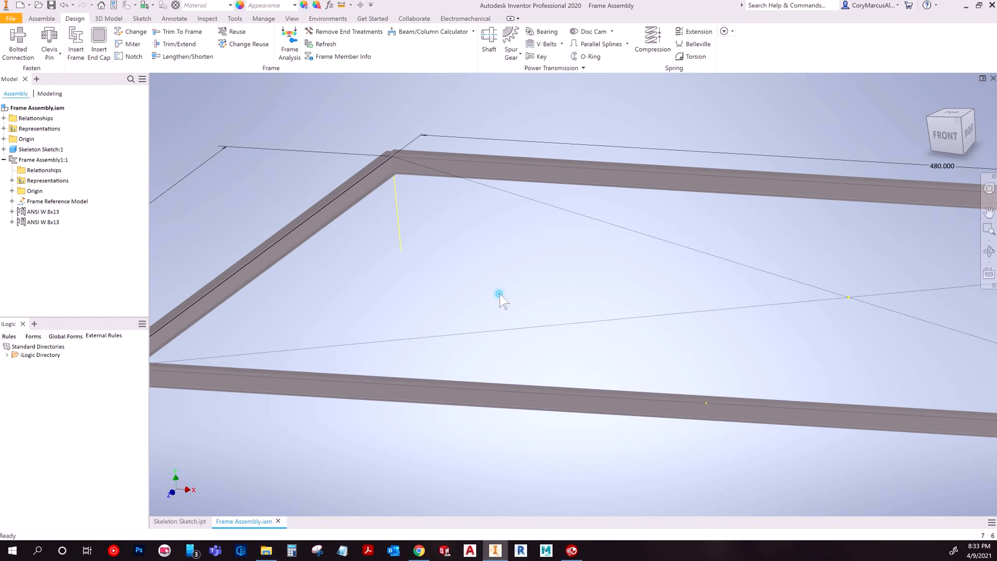
Undo both beam reuses, leaving only the two original W 8x13 members
key("ctrl+z")
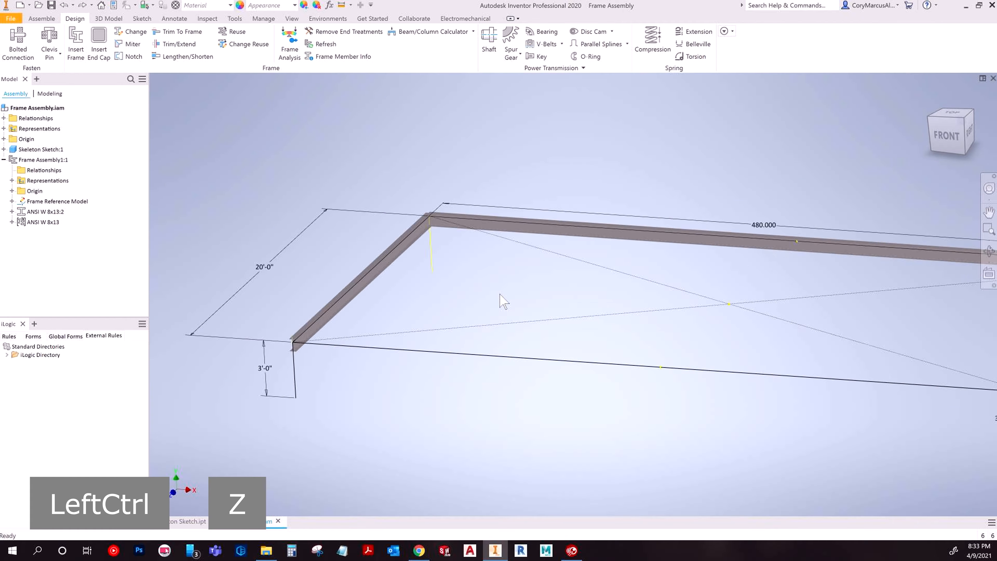
key("ctrl+z")
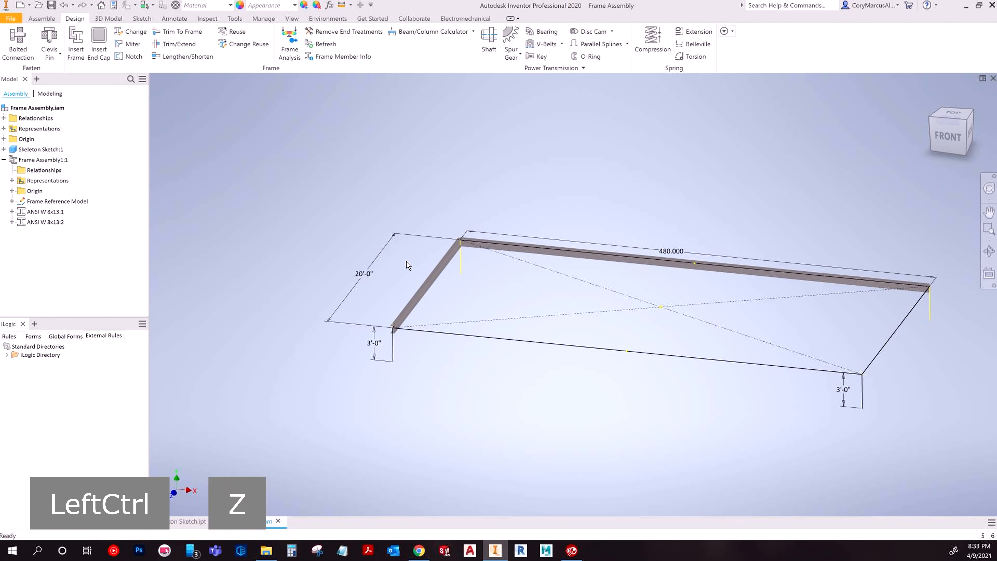
Extend the 20 ft beam to the outer flange face of the 40 ft beam at their shared corner with Trim/Extend
middle_click_drag(464, 278, 371, 355, "shift")
scroll(378, 371, "up", 4)
scroll(370, 355, "up", 3)
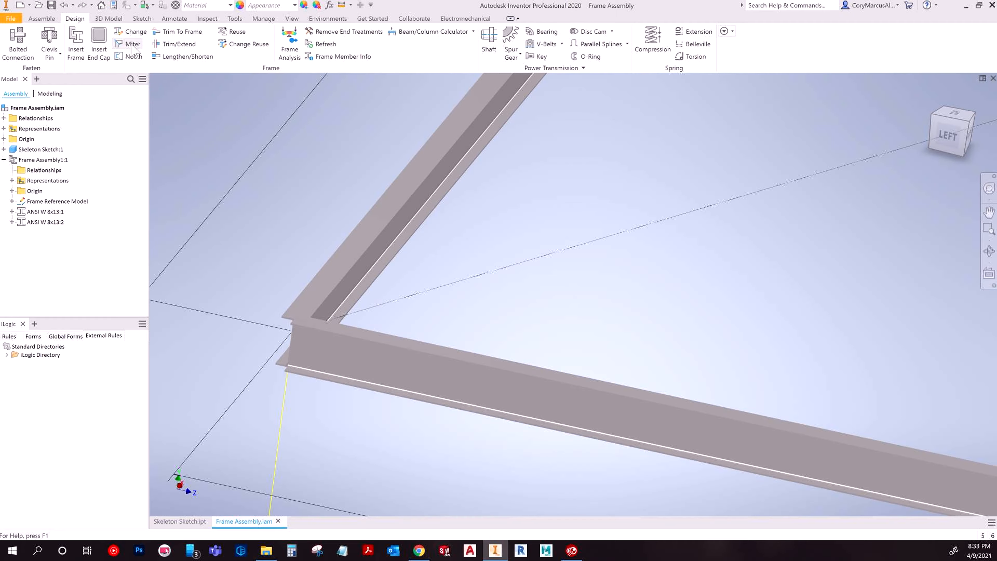
middle_click_drag(466, 314, 434, 369, "shift")
key("F5")
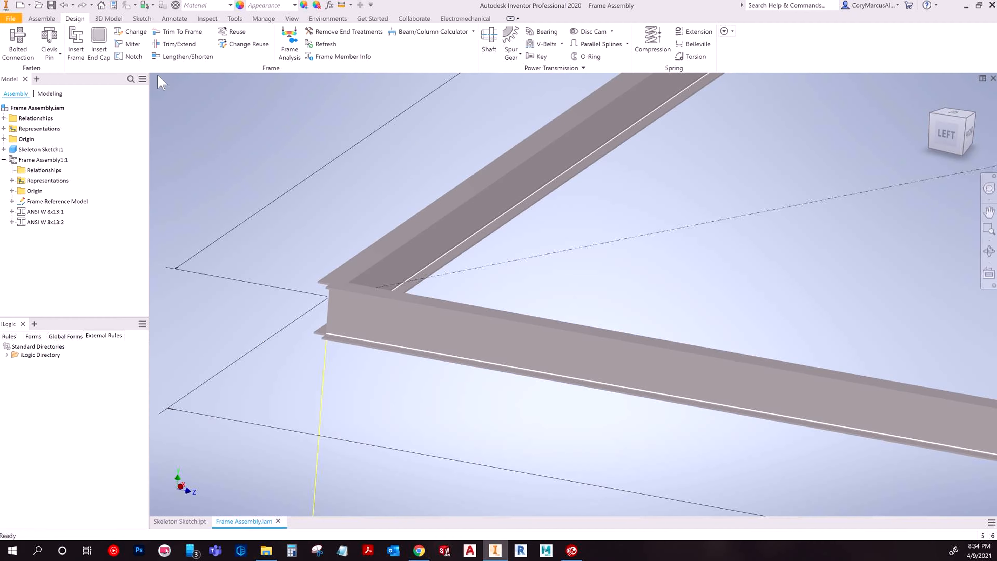
left_click(177, 44)
middle_click_drag(341, 314, 432, 325, "shift")
left_click(466, 330)
middle_click_drag(299, 231, 393, 271, "shift")
scroll(423, 316, "up", 3)
left_click(187, 157)
scroll(365, 342, "up", 2)
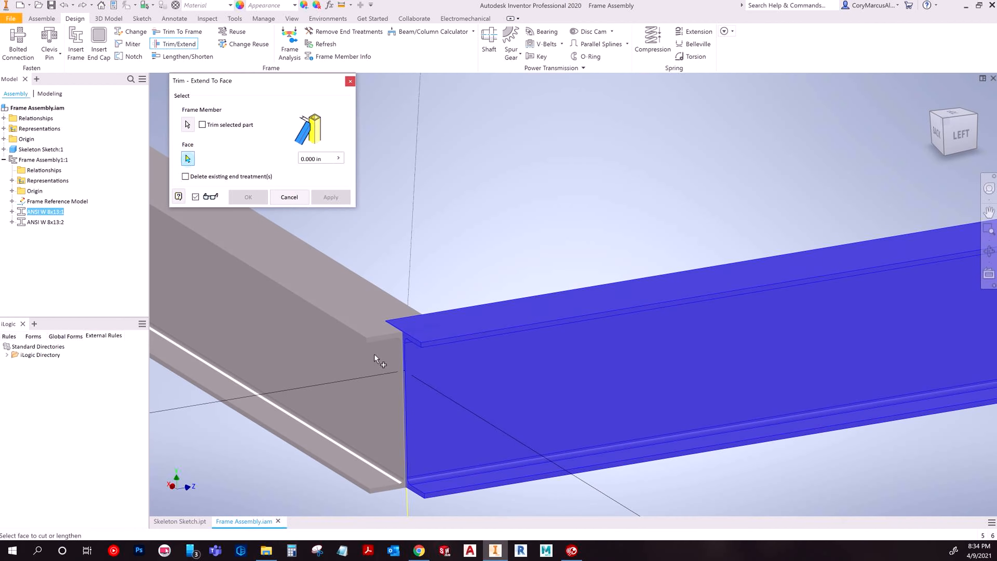
left_click(362, 346)
middle_click_drag(362, 346, 261, 199, "shift")
left_click(254, 196)
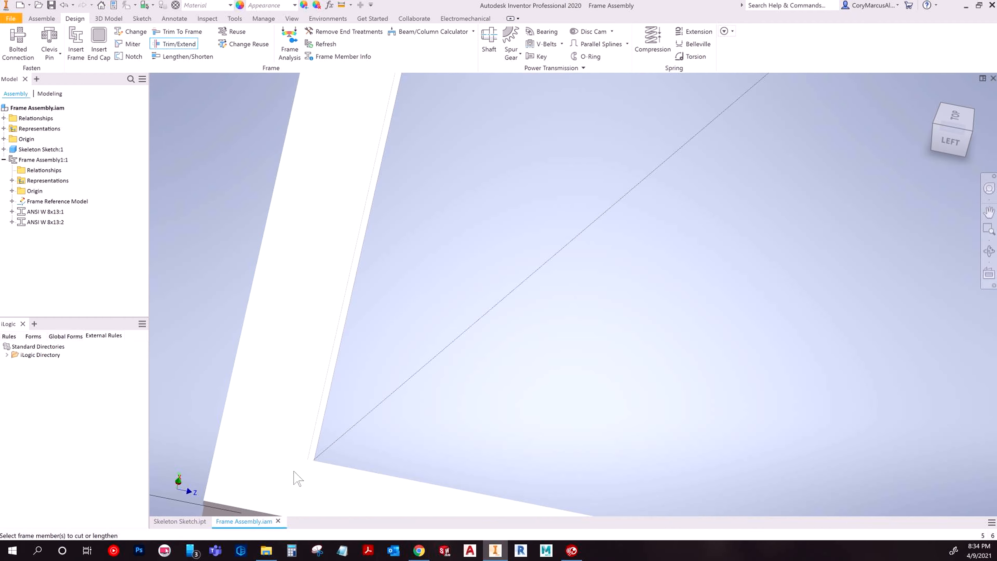
middle_click_drag(294, 474, 251, 378, "shift")
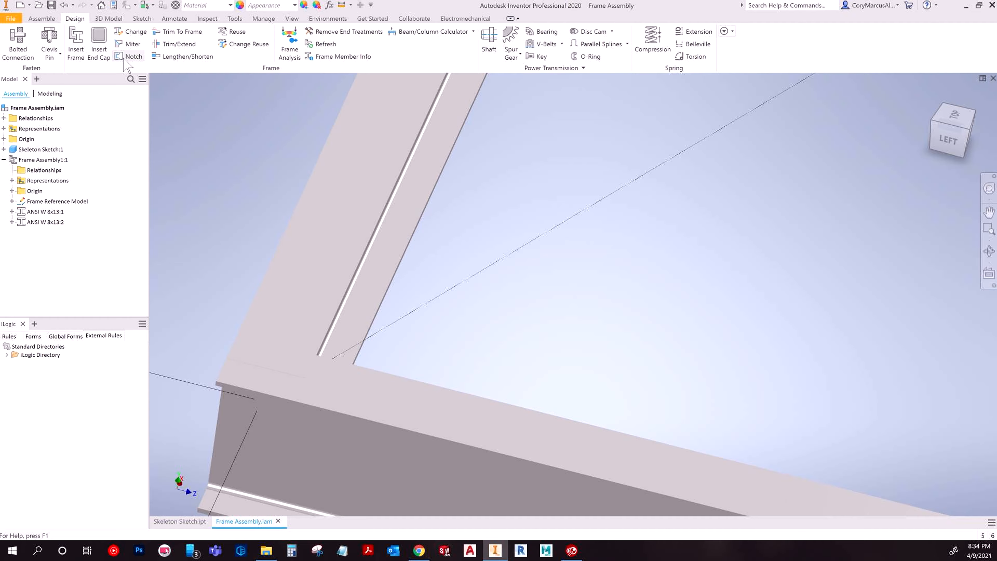
Try to notch the 20 ft beam using the 40 ft beam as the notch tool, and undo it
middle_click_drag(379, 176, 560, 274, "shift")
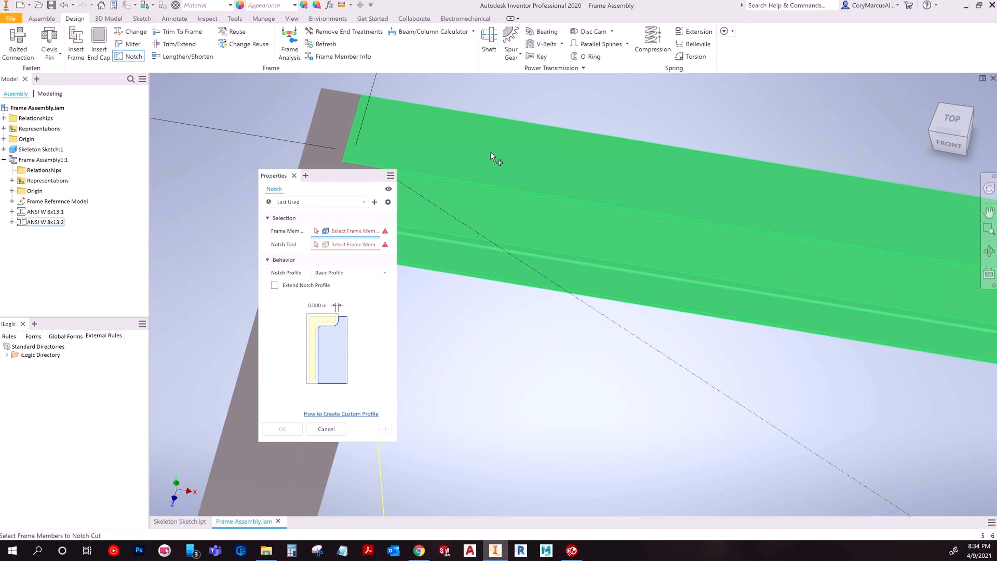
middle_click_drag(316, 113, 409, 118, "shift")
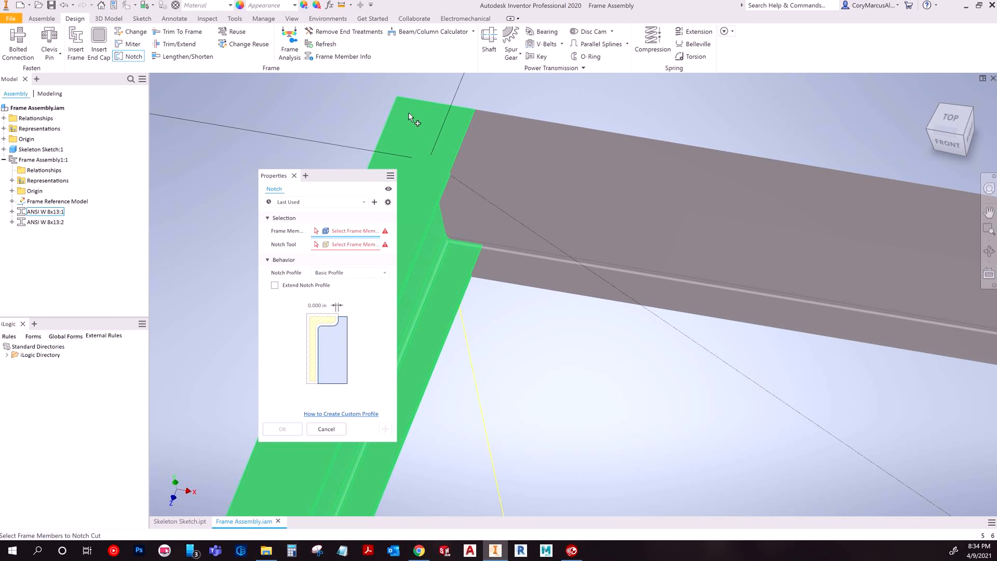
left_click(485, 130)
left_click(410, 117)
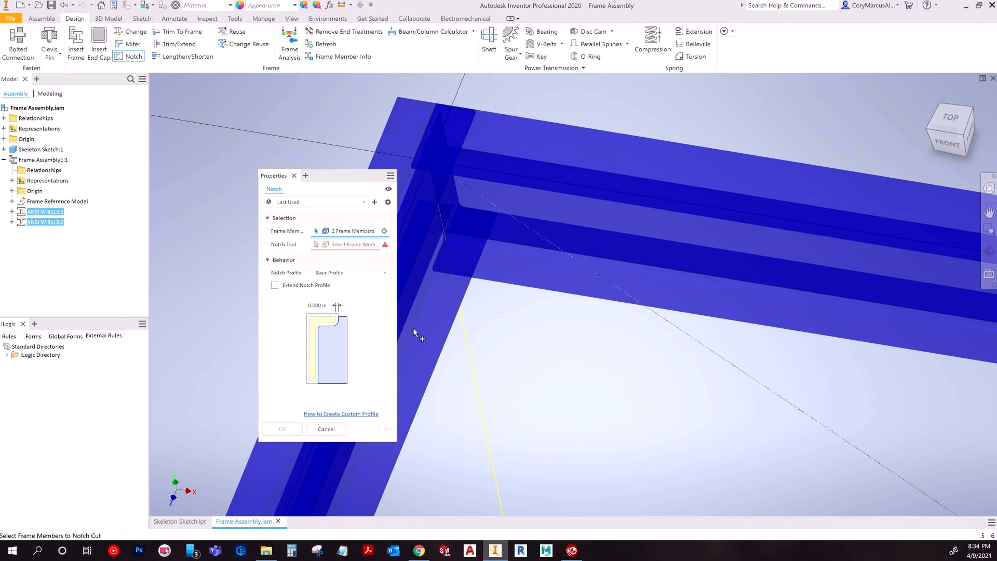
middle_click_drag(443, 248, 452, 227, "shift")
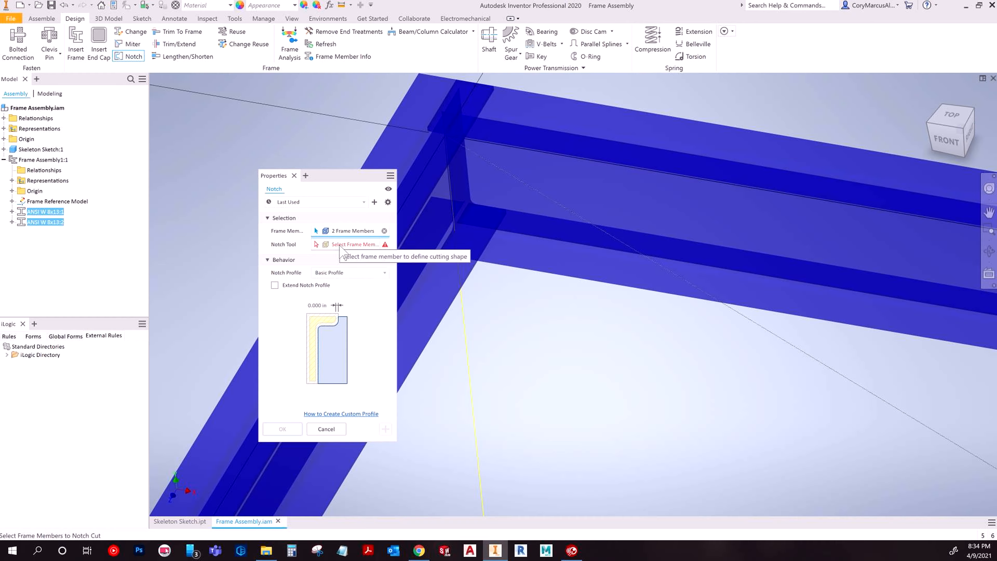
left_click(346, 231)
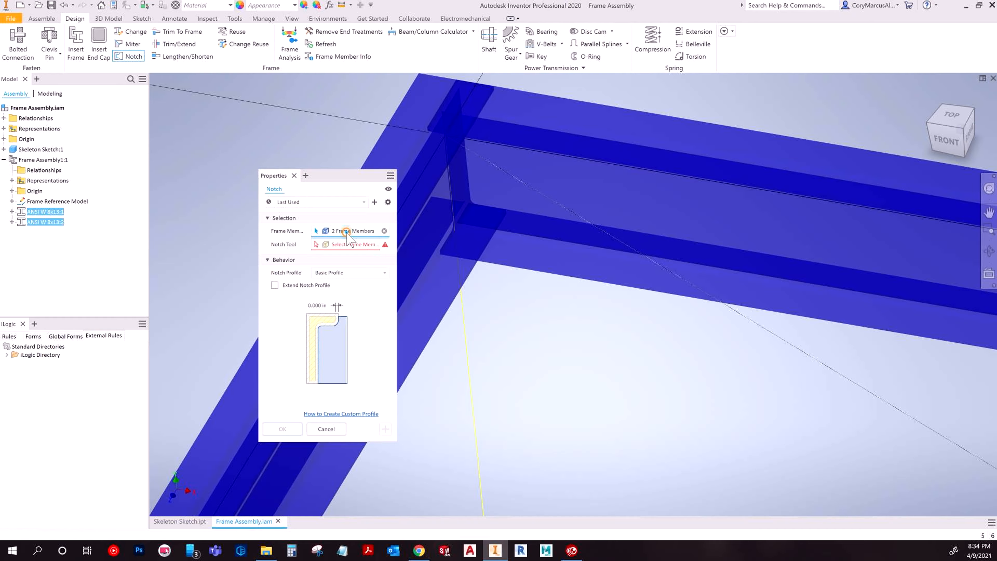
left_click(384, 231)
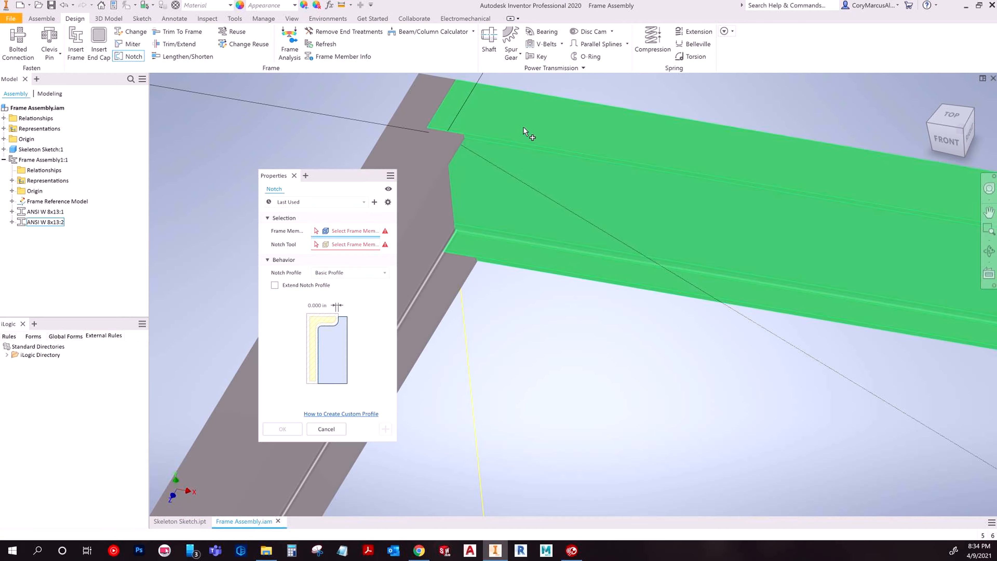
left_click(403, 152)
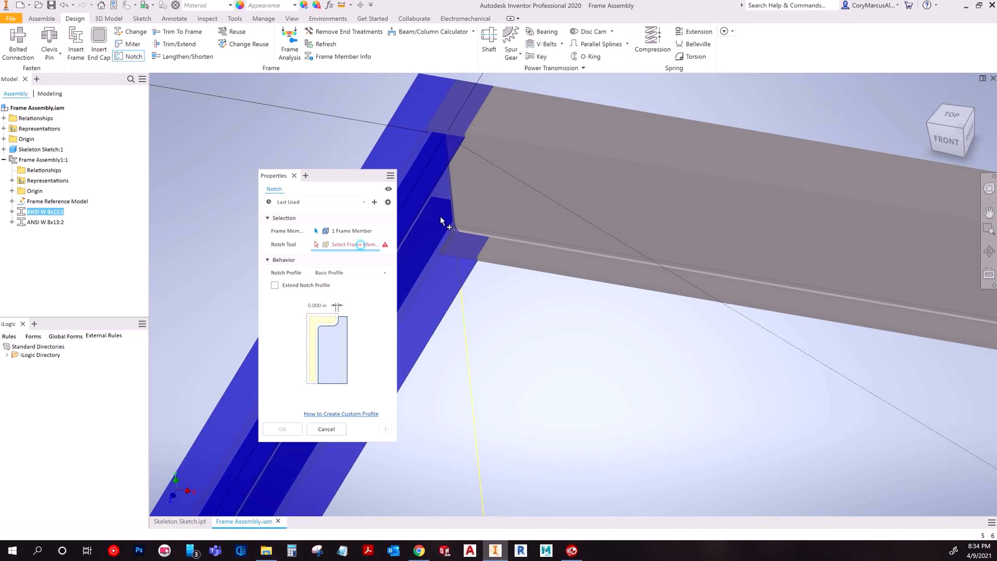
left_click(462, 265)
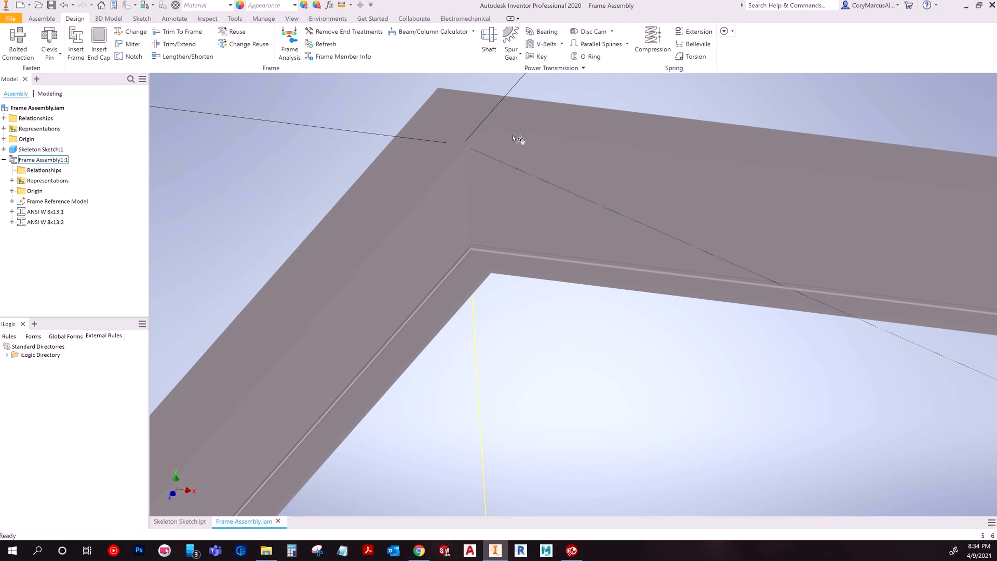
key("ctrl+z")
Notch the 40 ft beam with the 20 ft beam as the notch tool, using the Basic Profile
left_click(263, 164)
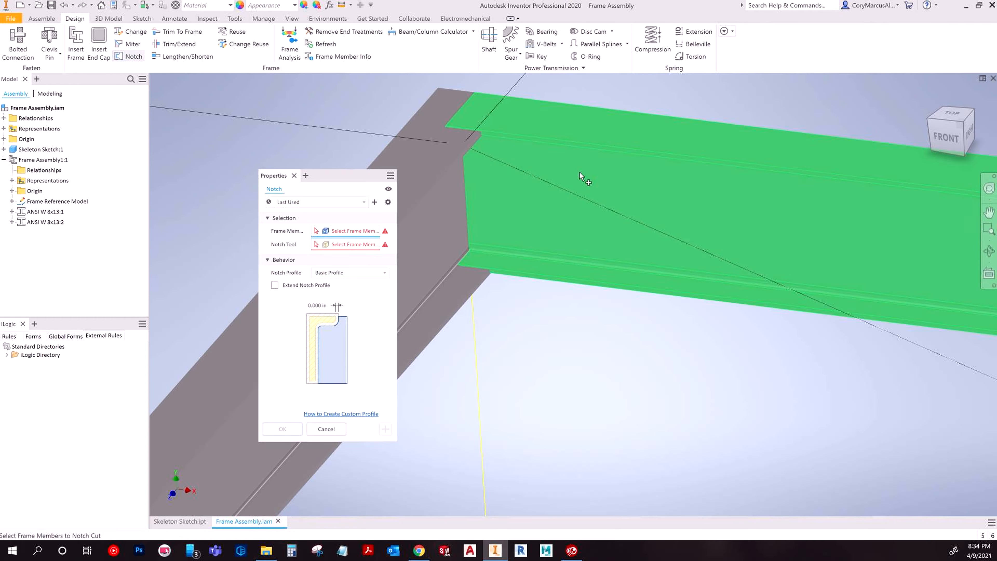
left_click(611, 139)
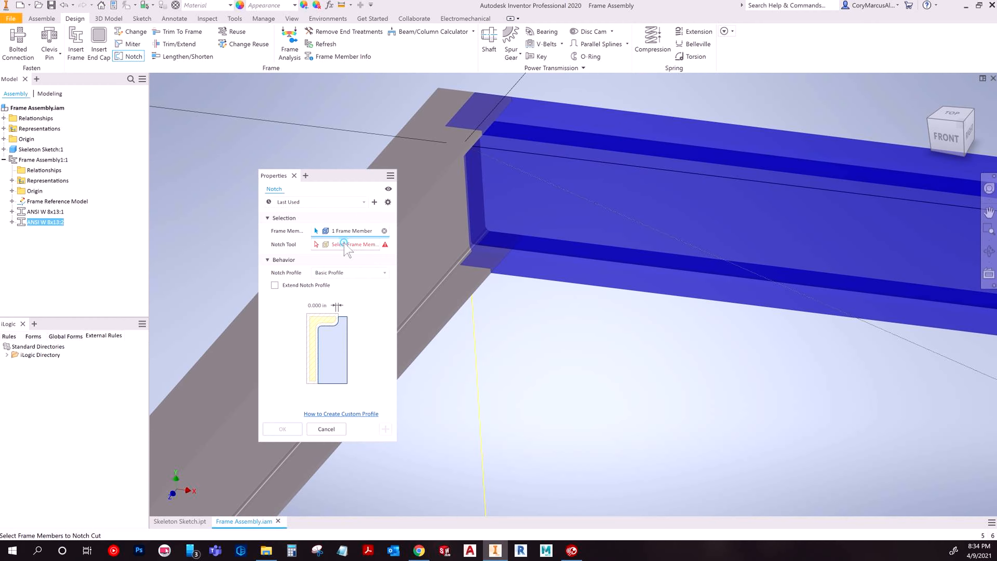
left_click(437, 140)
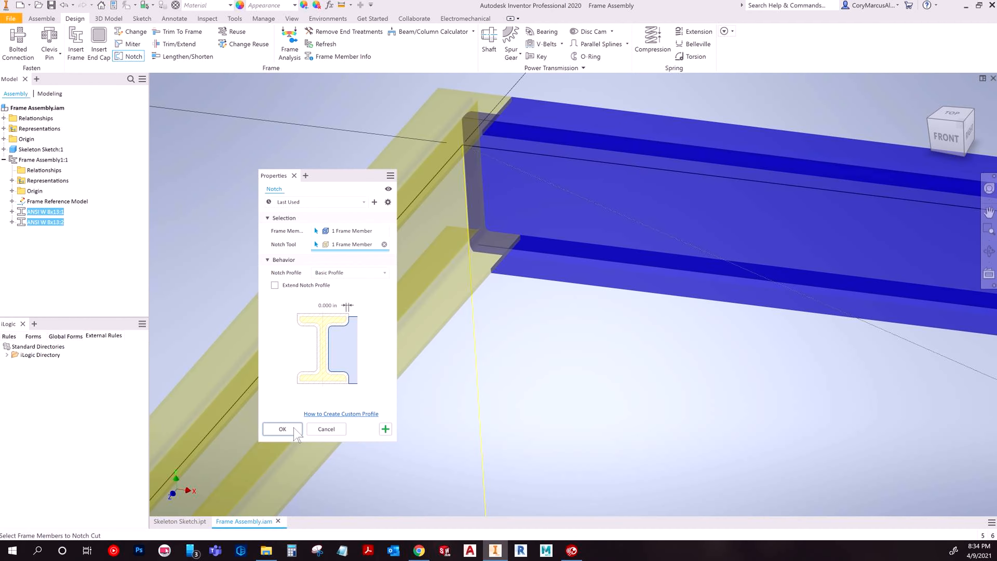
left_click(282, 429)
Examine the notched corner joint between the two beams up close and from several angles
left_click(476, 163)
middle_click_drag(540, 208, 487, 139, "shift")
left_click(471, 328)
middle_click_drag(471, 328, 534, 372, "shift")
scroll(542, 341, "up", 3)
key("F5")
key("F5")
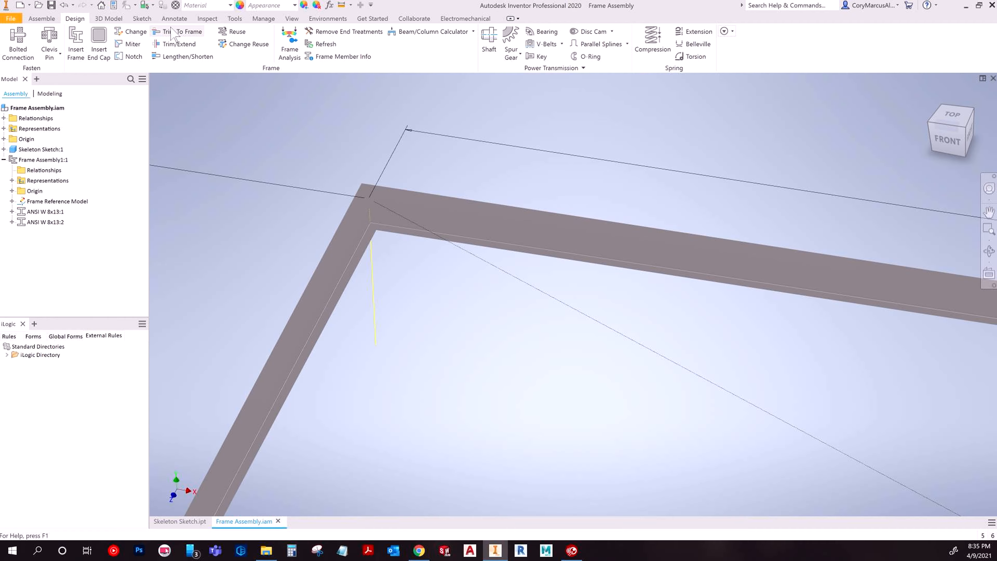
key("F5")
key("F5")
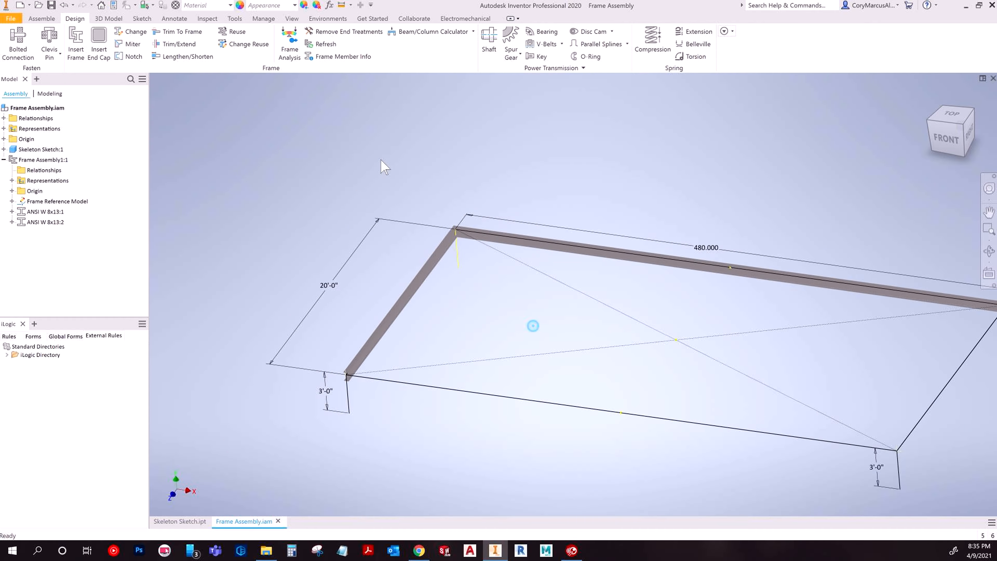
Try to reuse the 40 ft beam along the opposite 40 ft skeleton line, and undo it
left_click(237, 35)
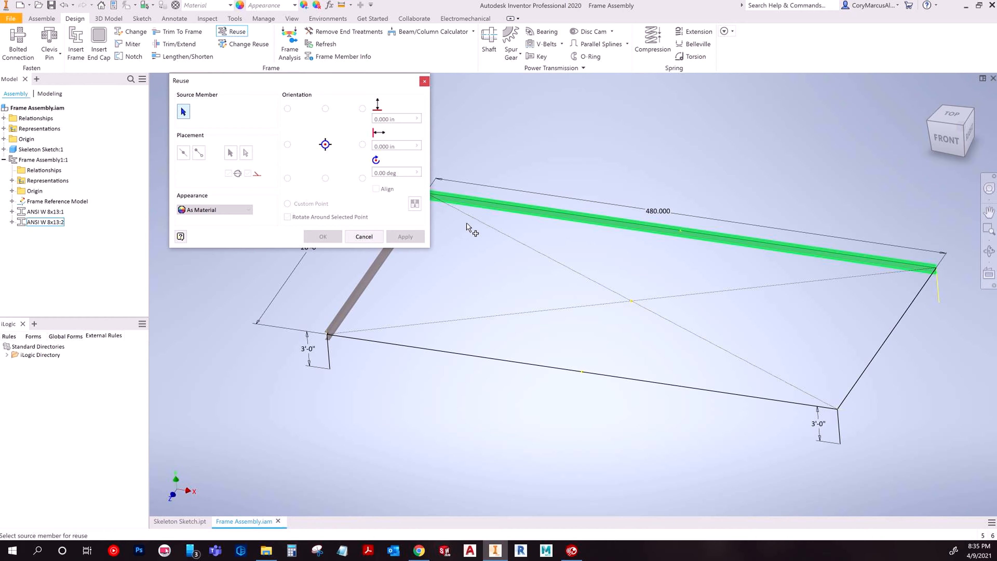
left_click(473, 358)
scroll(295, 273, "up", 5)
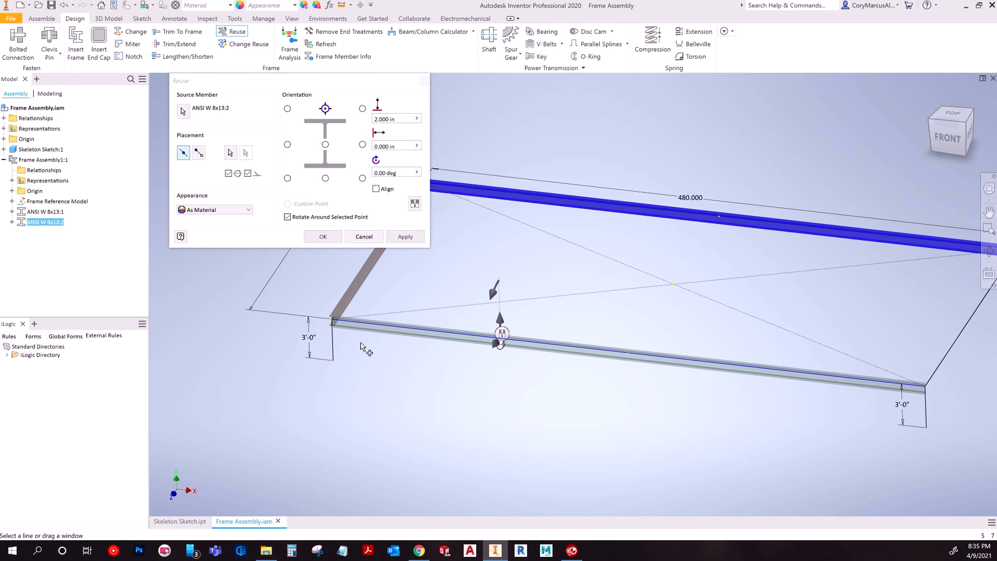
scroll(292, 272, "down", 3)
left_click(322, 236)
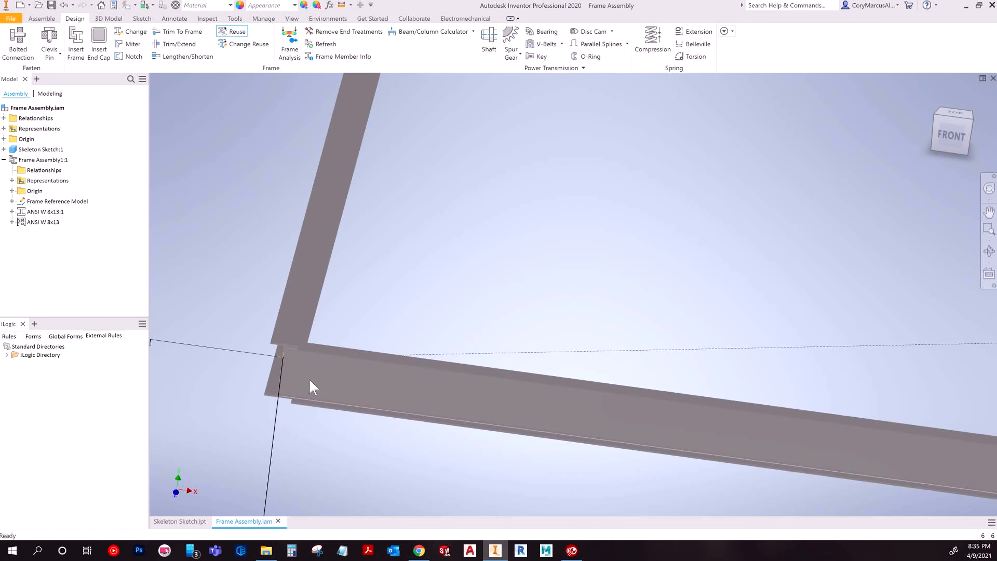
scroll(312, 383, "up", 5)
mouse_move(343, 209)
middle_mouse_down()
mouse_move(347, 347)
mouse_move(361, 298)
mouse_move(353, 221)
mouse_move(279, 226)
mouse_move(511, 251)
middle_mouse_up()
left_click(338, 256)
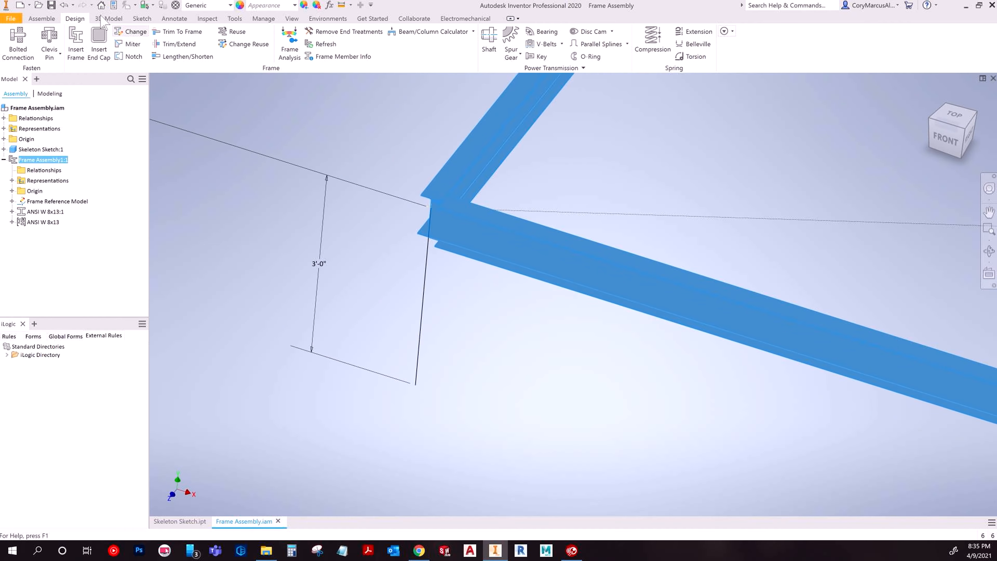
scroll(511, 251, "down", 2)
left_click(64, 5)
Reuse the 20 ft beam along the opposite 20 ft line of the skeleton
scroll(482, 235, "down", 5)
scroll(496, 356, "up", 4)
mouse_move(218, 372)
middle_mouse_down()
mouse_move(255, 374)
mouse_move(253, 403)
mouse_move(267, 420)
mouse_move(232, 398)
middle_mouse_up()
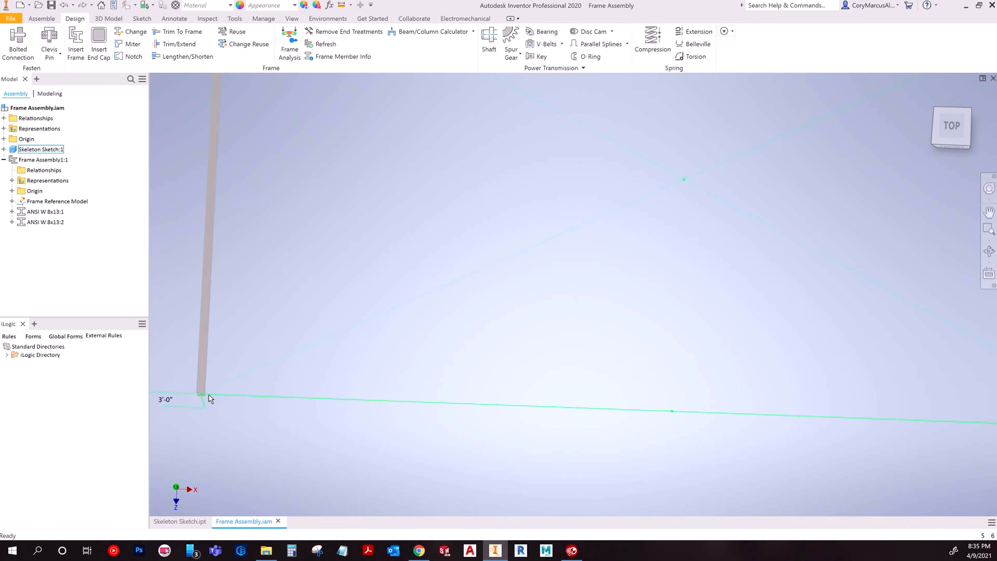
mouse_move(245, 234)
middle_mouse_down("shift")
mouse_move(293, 211)
mouse_move(169, 74)
middle_mouse_up("shift")
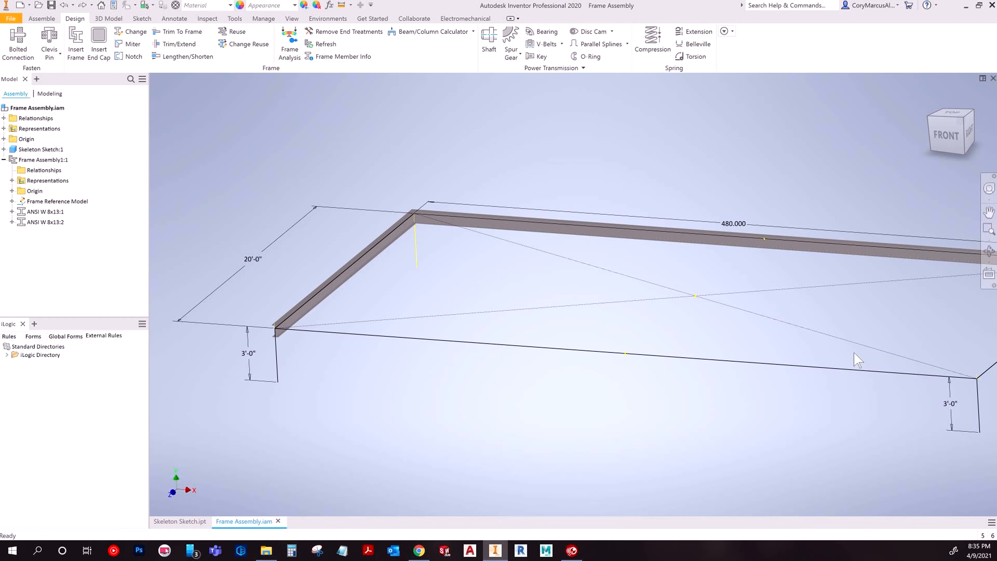
key("F5")
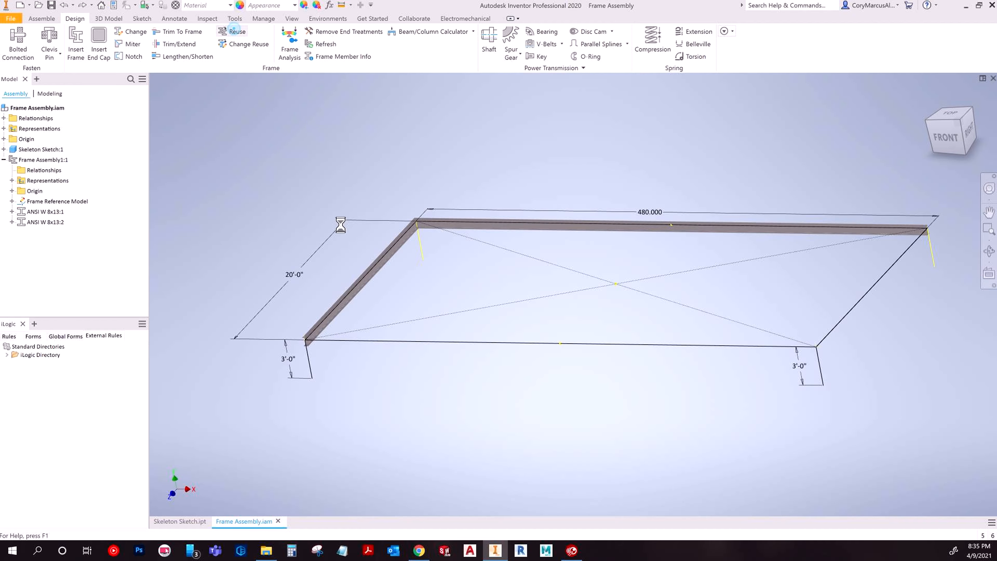
left_click(862, 301)
left_click(323, 239)
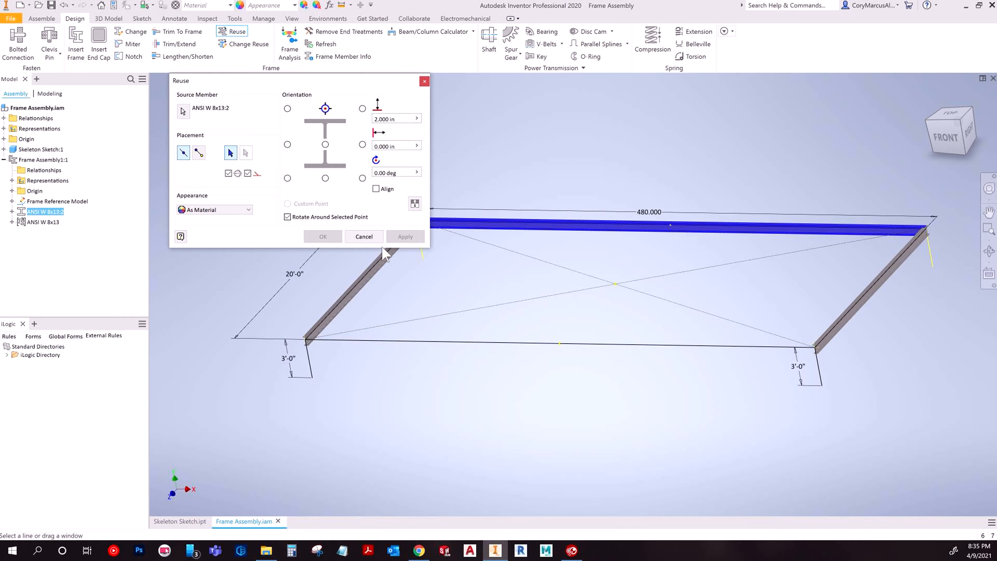
left_click(368, 240)
Notch the 40 ft beam with the reused 20 ft beam as the notch tool at their shared corner
middle_click_drag(781, 259, 891, 263, "shift")
scroll(803, 275, "down", 3)
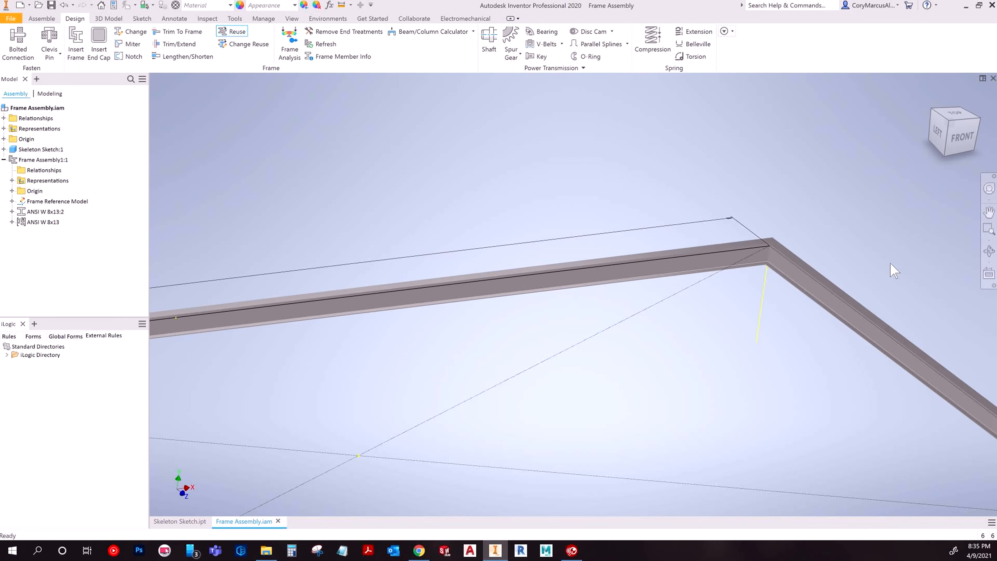
scroll(848, 270, "down", 3)
left_click(736, 231)
middle_click_drag(816, 216, 855, 198, "shift")
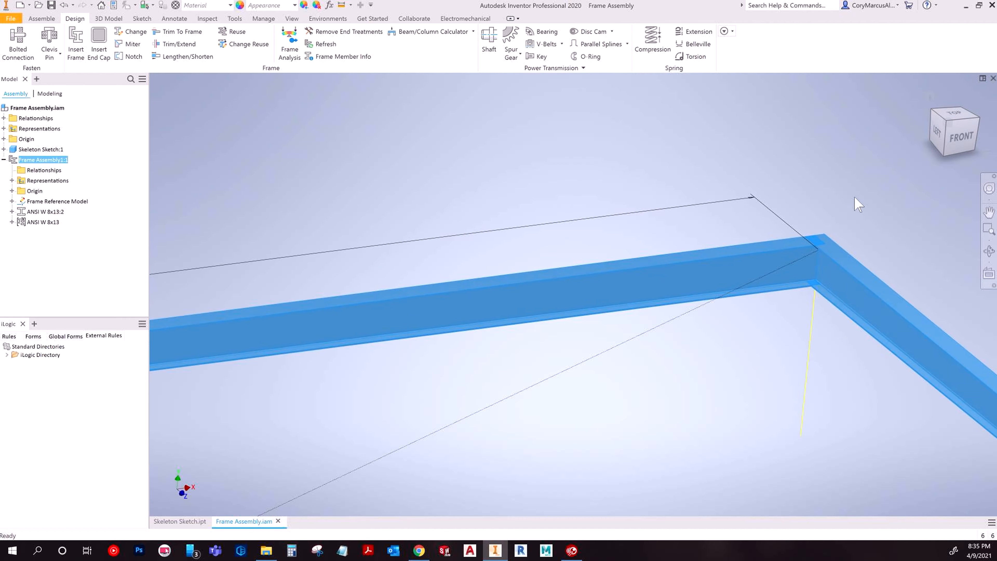
left_click(854, 198)
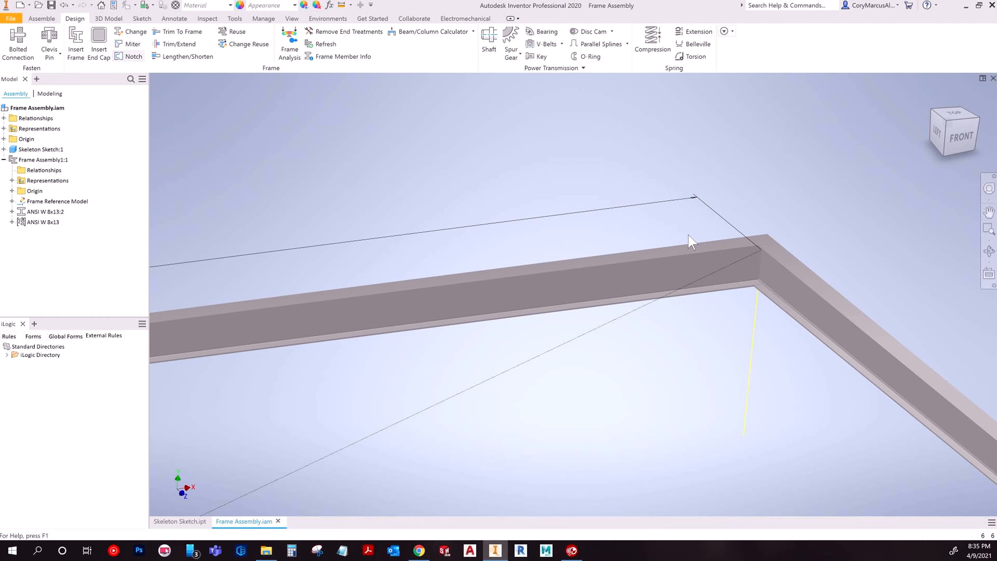
left_click(698, 245)
left_click(810, 289)
key("Return")
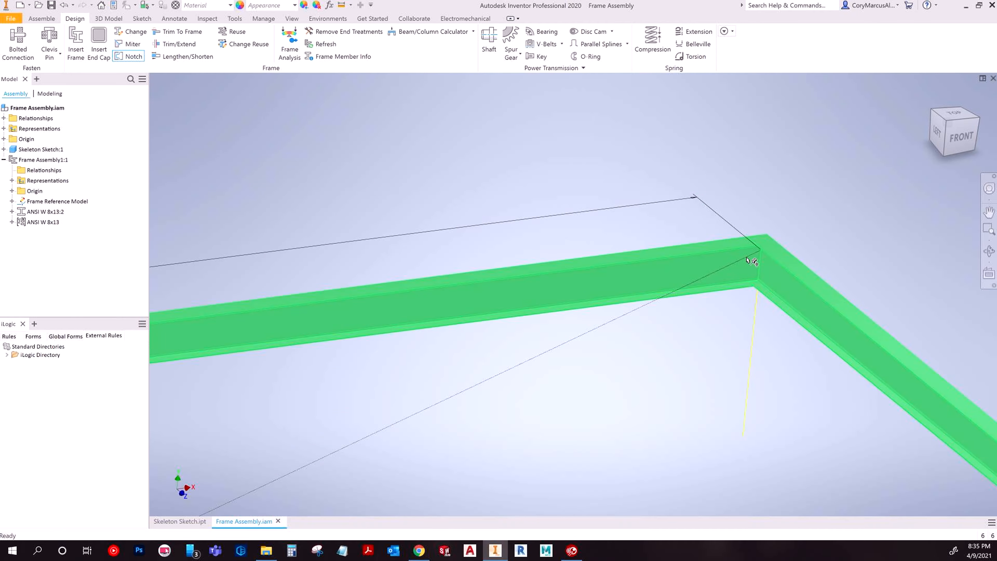
Reuse the 40 ft beam, notched at both ends, along the open 40 ft line to close the rectangle
scroll(662, 390, "up", 2)
middle_click_drag(662, 390, 632, 387, "shift")
left_click(495, 220)
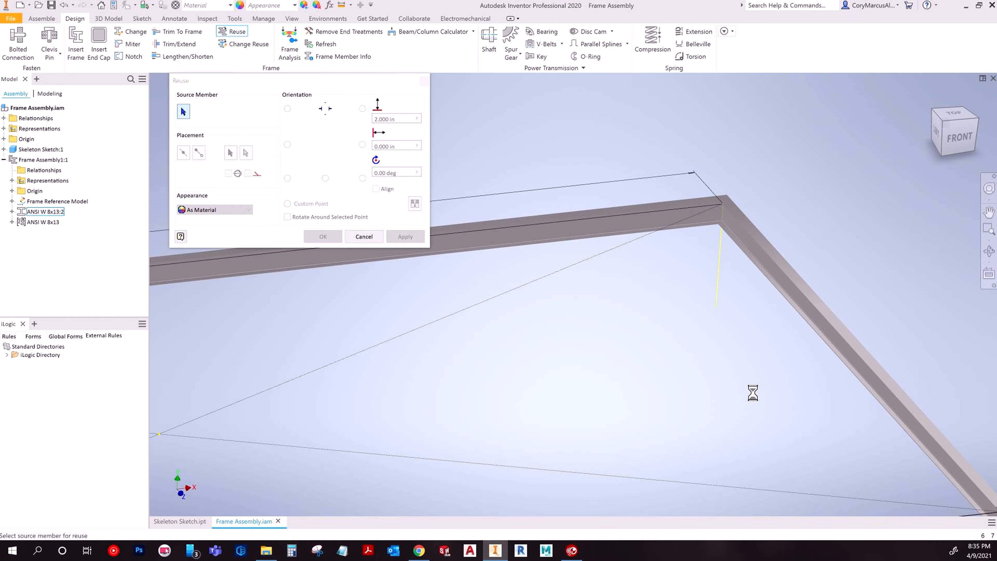
scroll(742, 396, "up", 3)
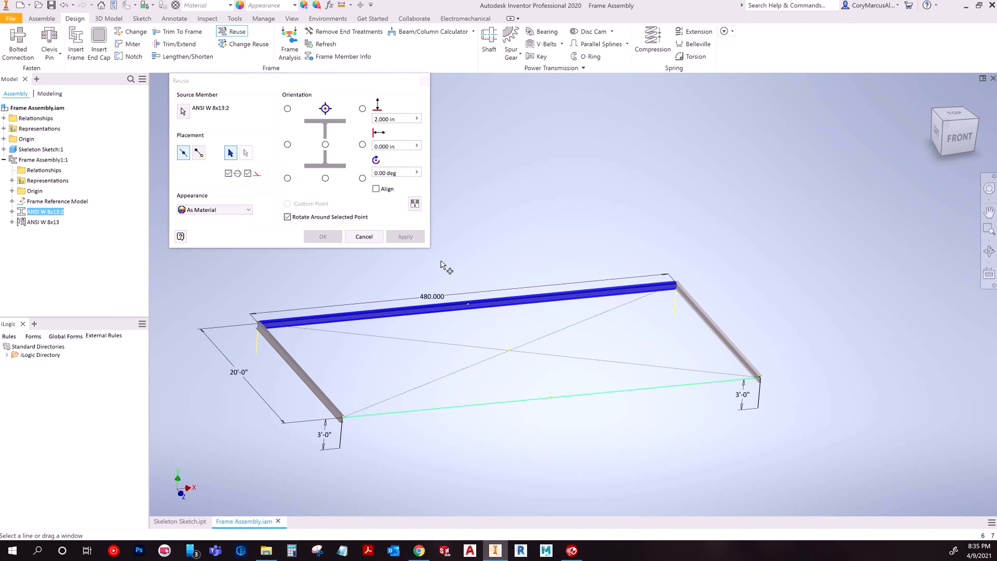
left_click(319, 236)
middle_click_drag(738, 393, 689, 391, "shift")
left_click(691, 397)
scroll(745, 404, "down", 5)
middle_click_drag(781, 385, 499, 383, "shift")
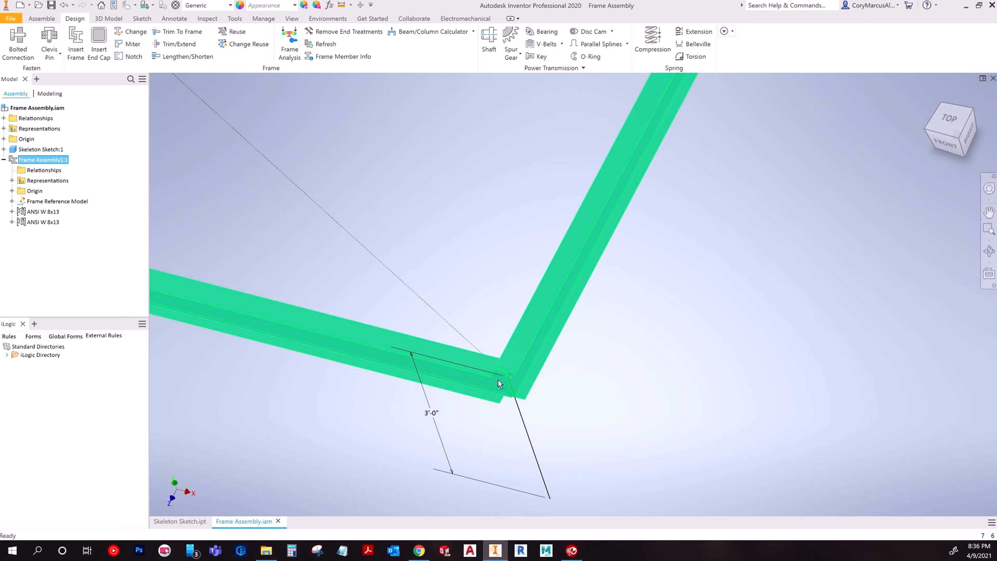
left_click(663, 346)
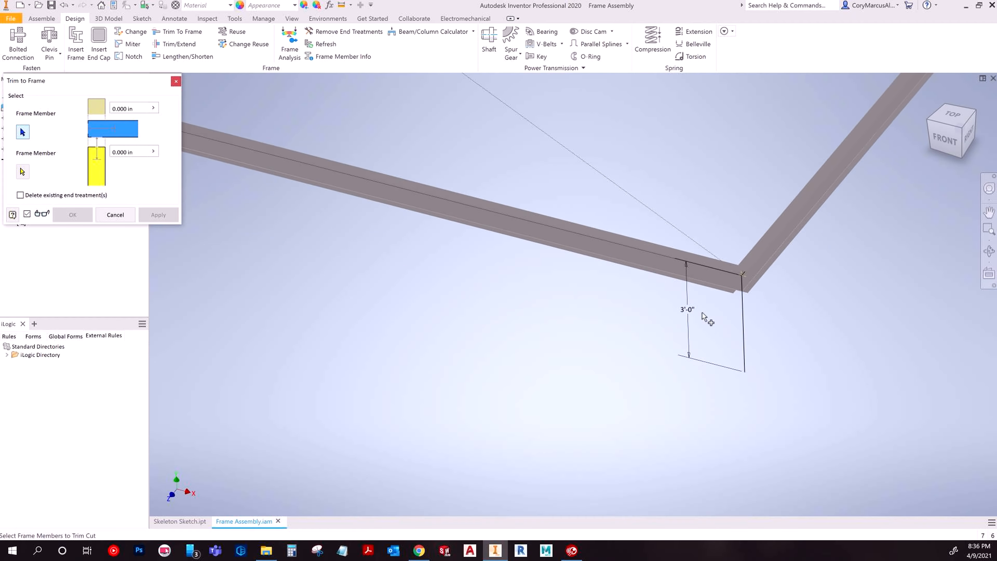
scroll(736, 291, "down", 4)
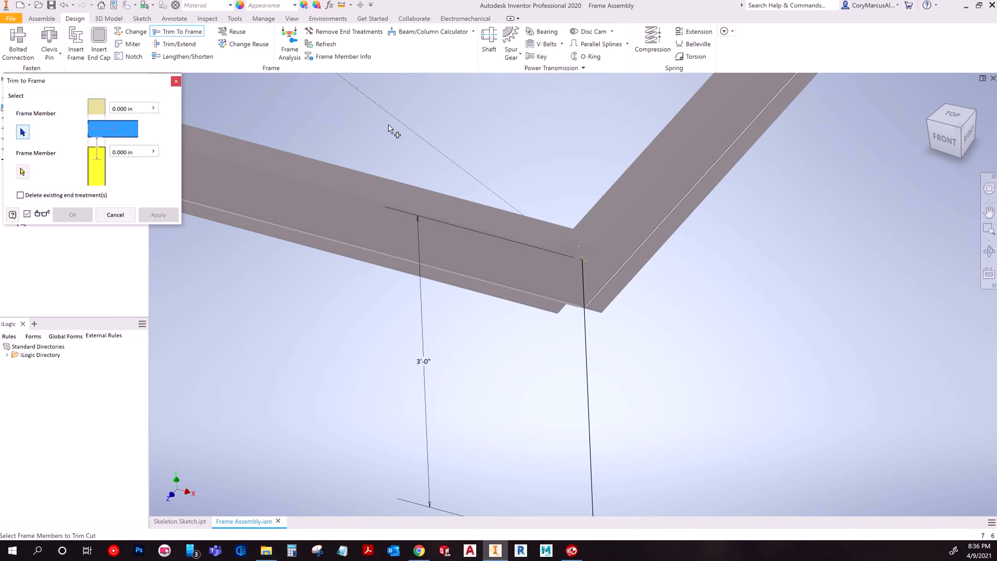
left_click(115, 215)
left_click(173, 44)
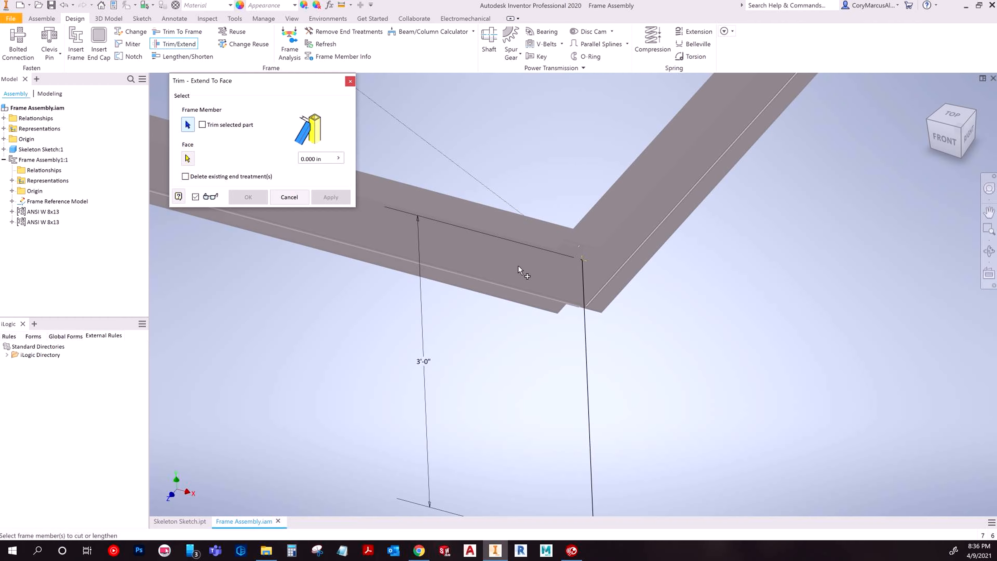
scroll(618, 214, "up", 3)
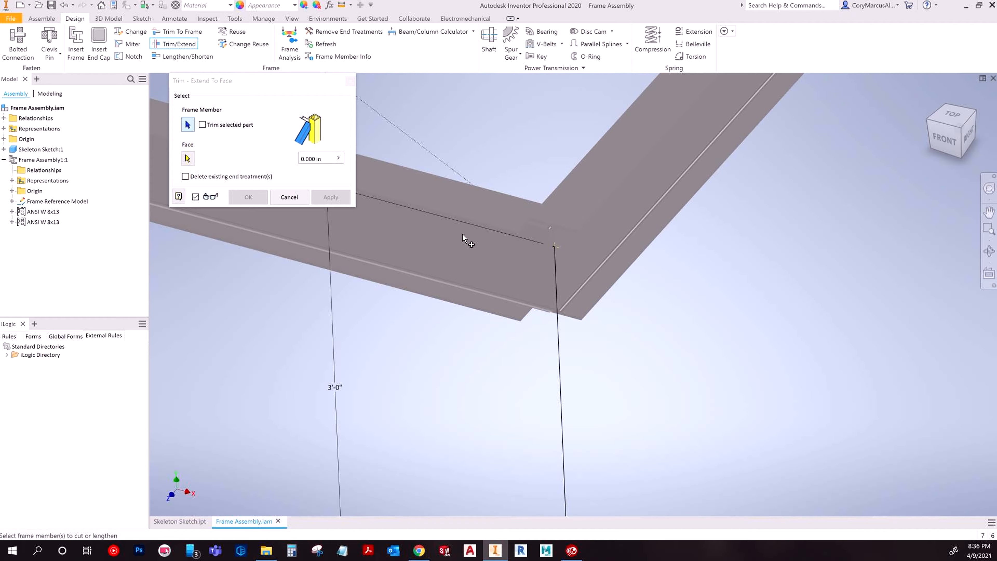
left_click(289, 197)
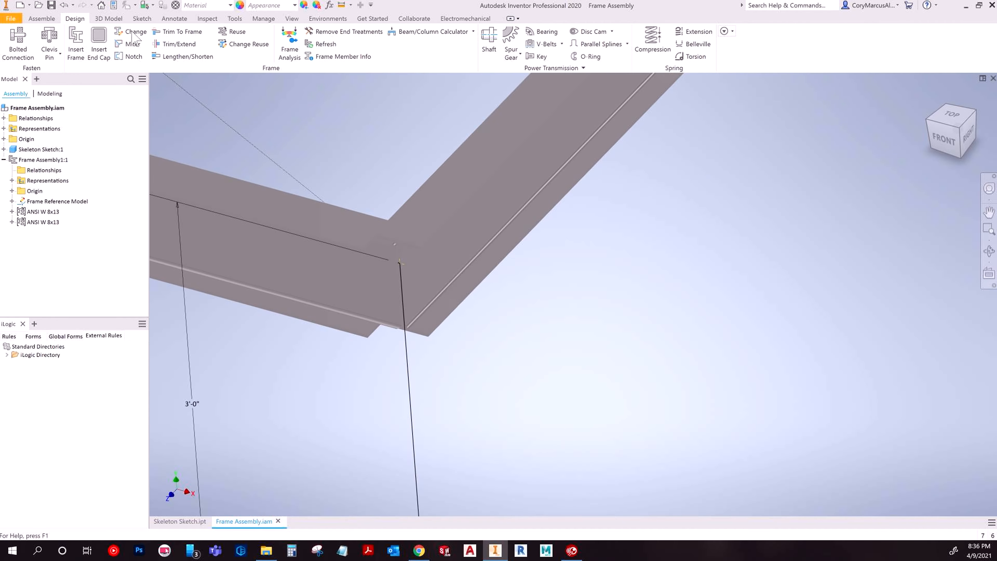
Extend the original 20 ft beam to the outer flange face of the reused 40 ft beam with Trim/Extend
left_click(195, 45)
middle_click_drag(552, 220, 445, 291, "shift")
scroll(445, 294, "down", 5)
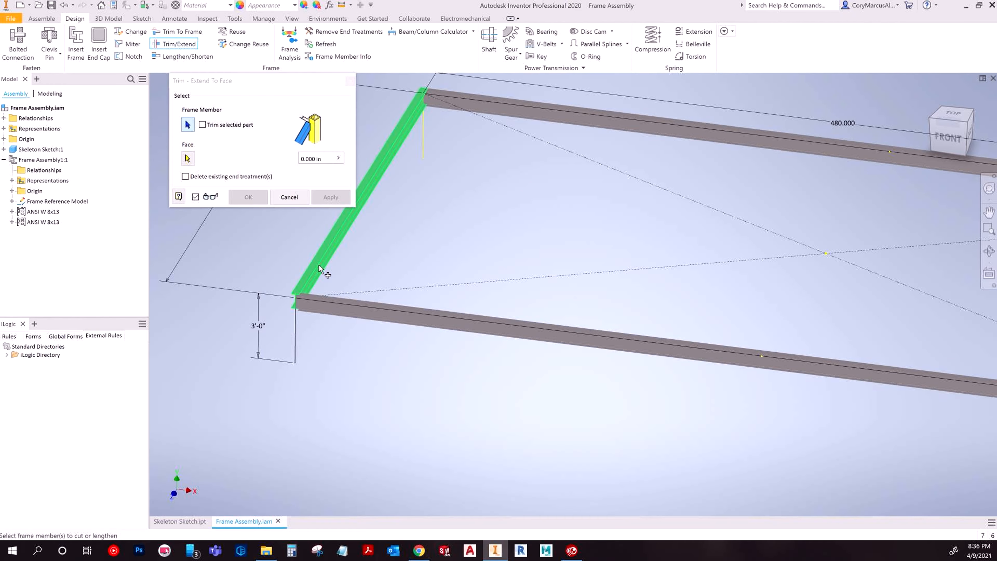
scroll(488, 297, "down", 4)
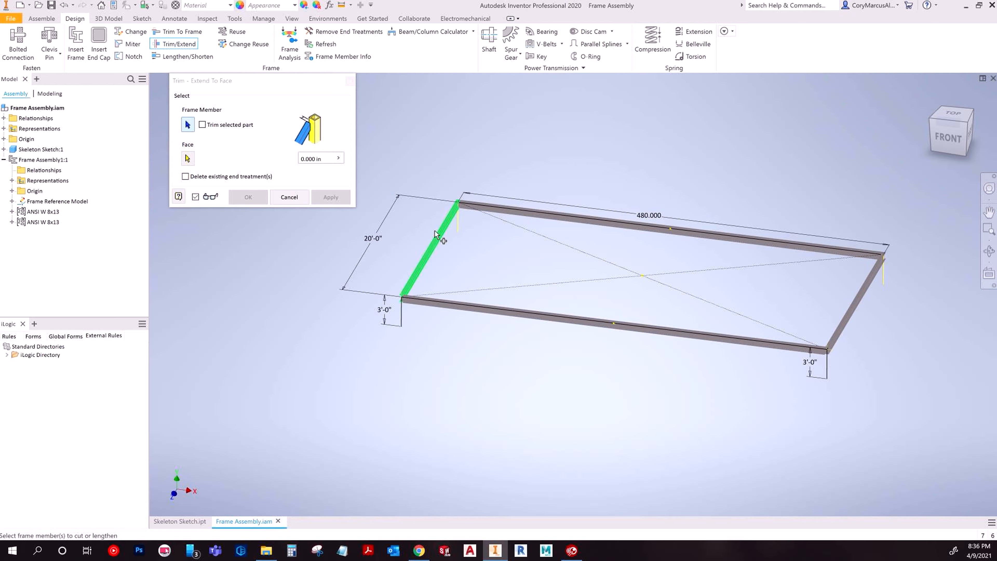
scroll(733, 373, "up", 5)
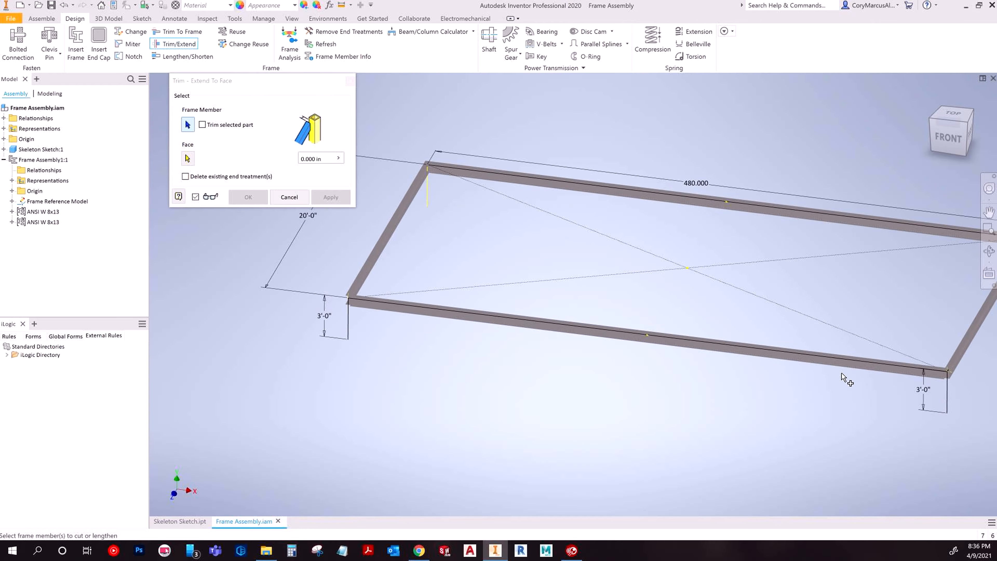
scroll(432, 348, "up", 3)
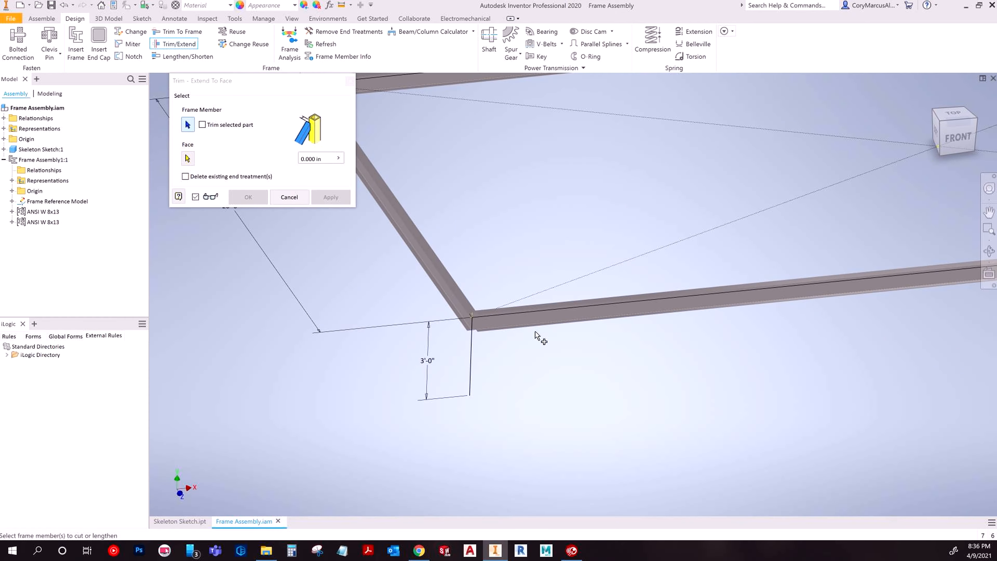
scroll(552, 345, "up", 6)
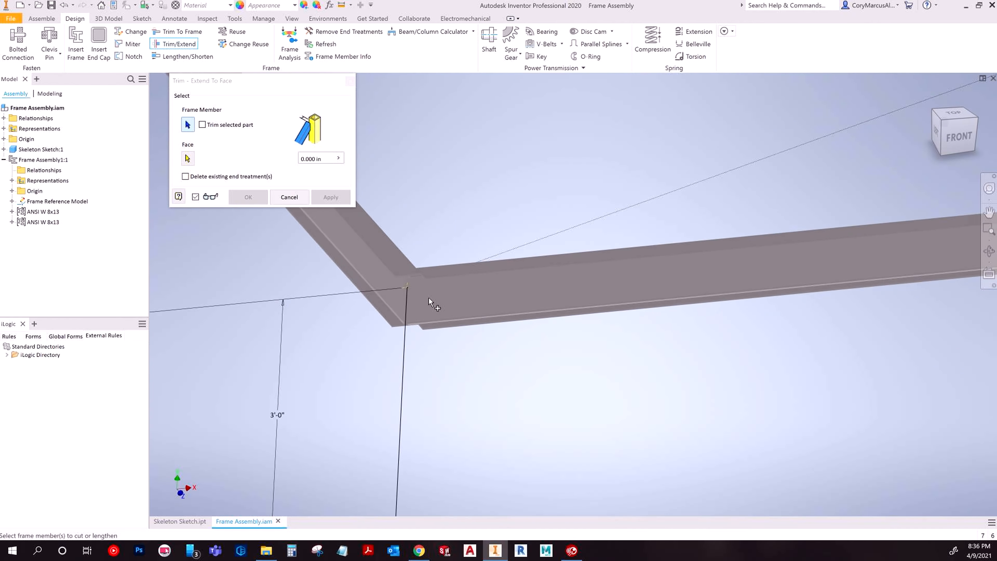
scroll(354, 274, "down", 5)
left_click(317, 235)
scroll(456, 263, "up", 5)
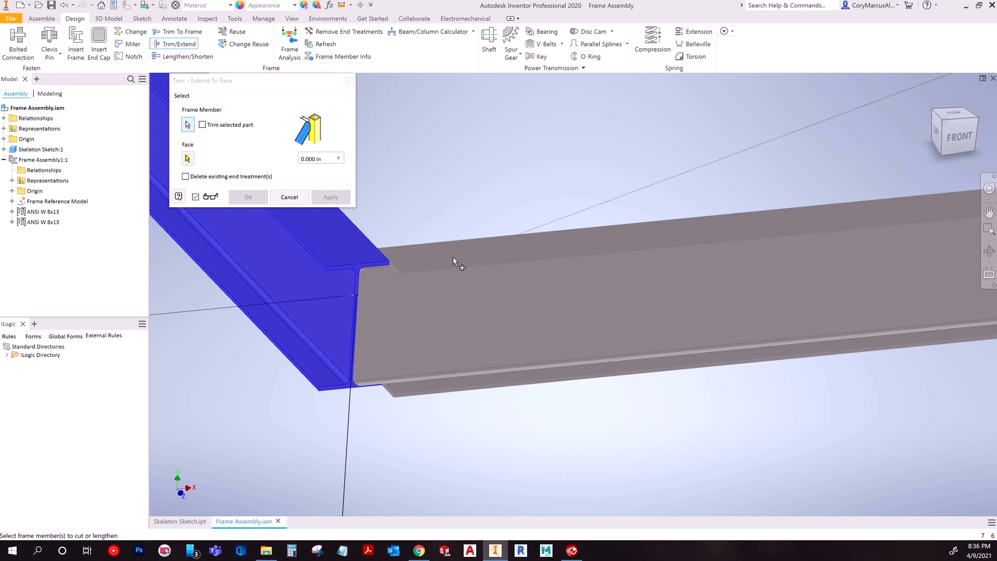
left_click(187, 158)
scroll(411, 340, "up", 4)
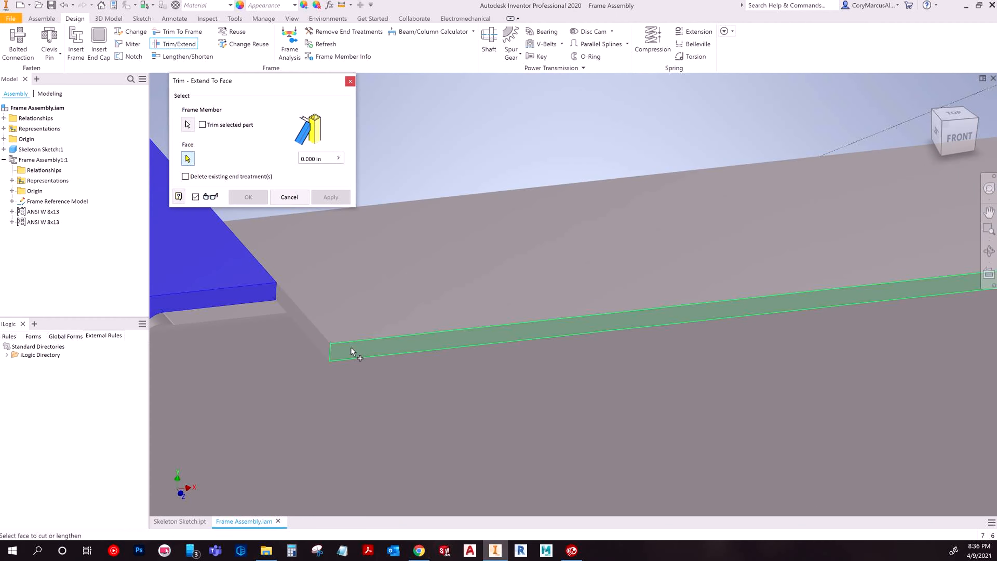
left_click(351, 348)
scroll(351, 349, "down", 4)
left_click(251, 198)
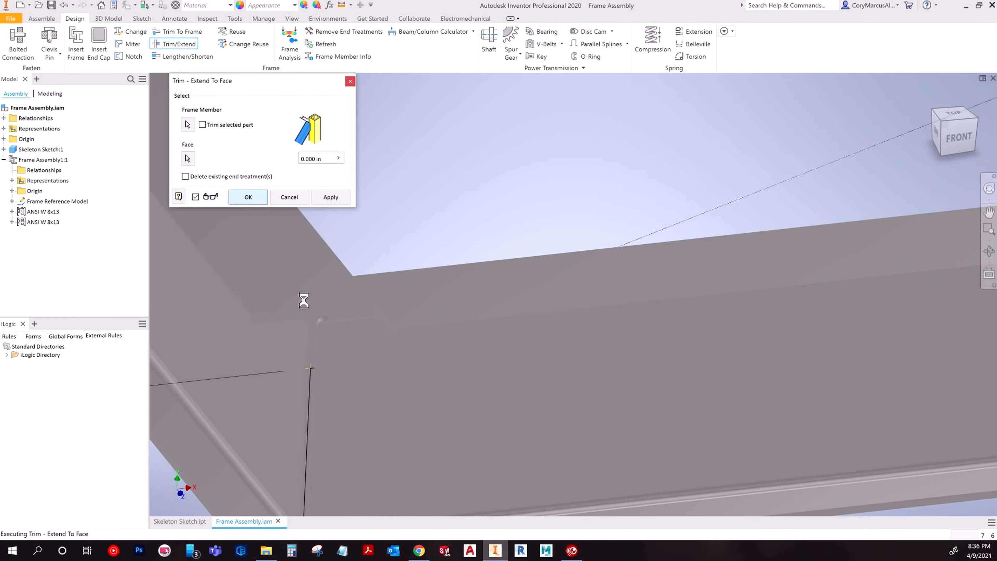
Examine the closed rectangular frame and its corners from the top view and at an angle
middle_click_drag(430, 225, 469, 309, "shift")
scroll(524, 319, "down", 8)
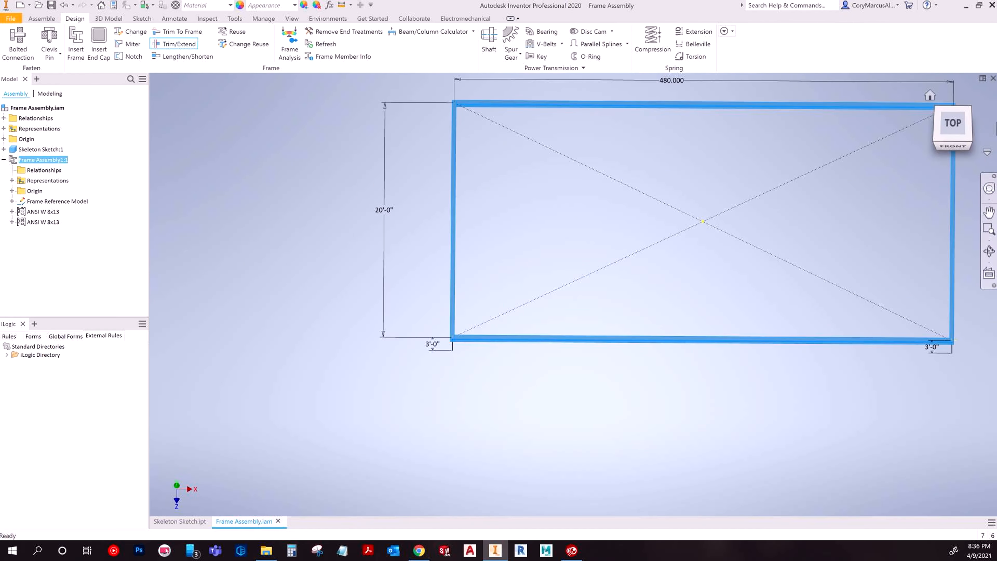
left_click(951, 122)
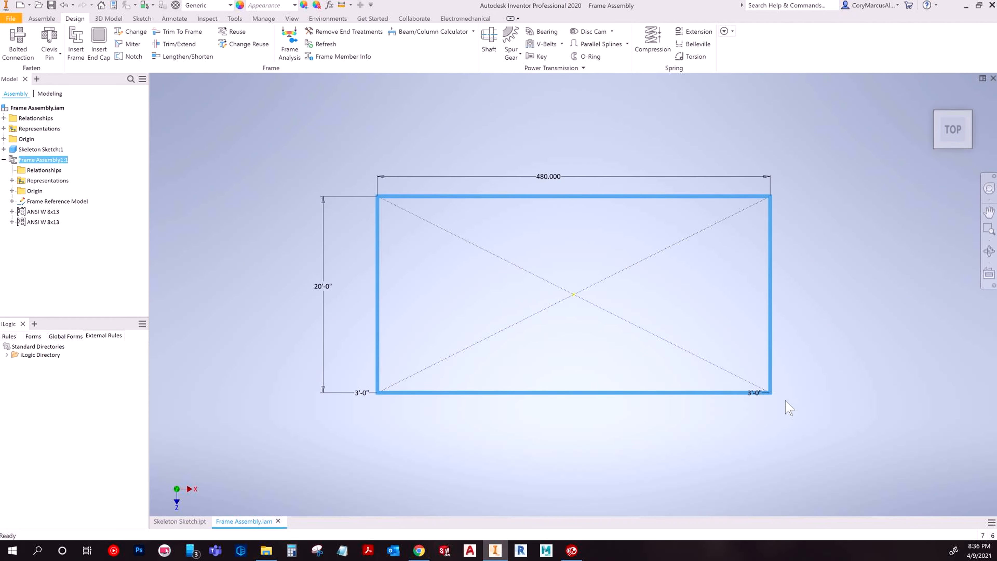
scroll(730, 380, "up", 8)
scroll(731, 381, "down", 12)
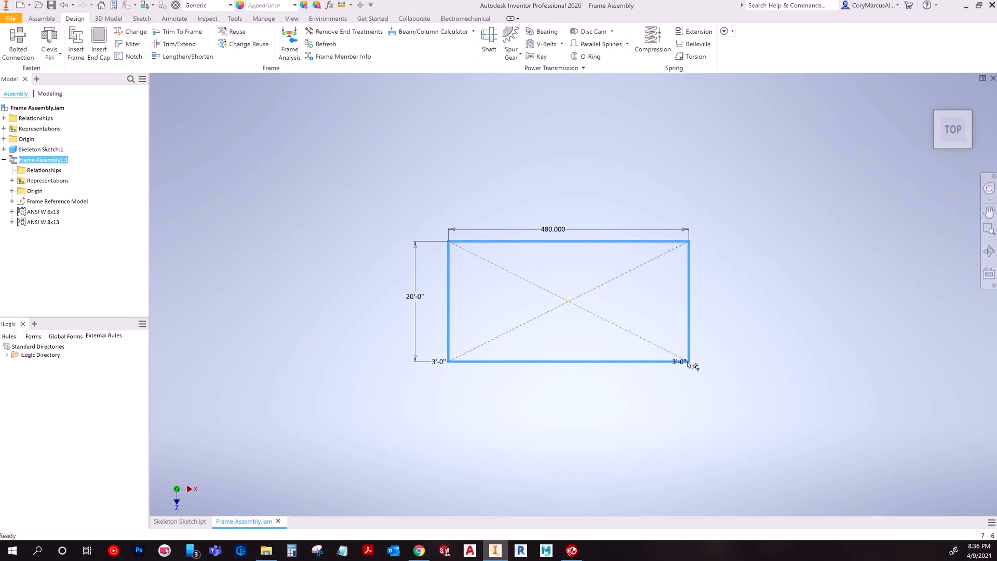
middle_click_drag(676, 369, 398, 200, "shift")
left_click(696, 371)
scroll(718, 343, "up", 3)
scroll(731, 377, "up", 3)
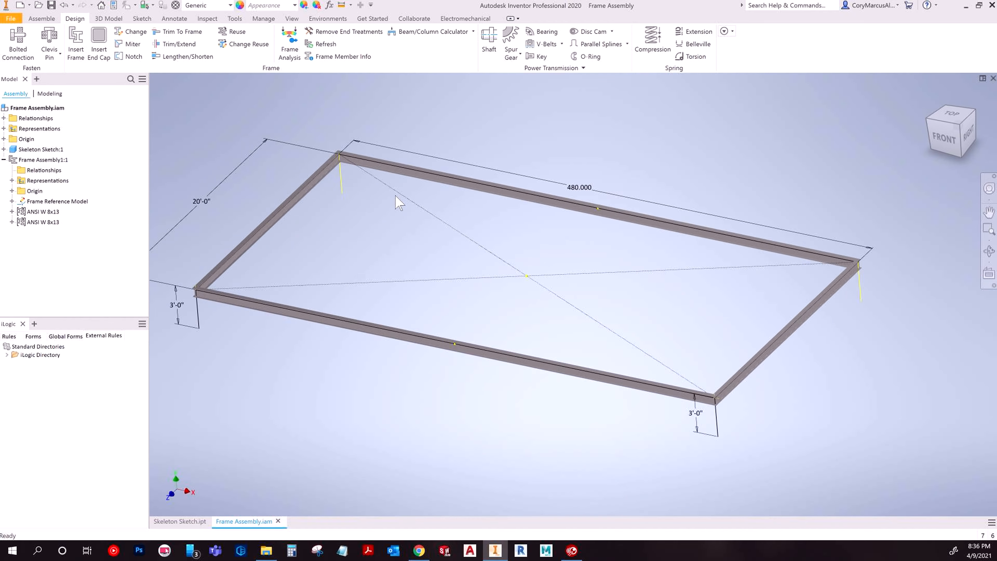
Look at the Change Reuse options without changing anything, and collapse the frame's members in the model tree
left_click(245, 48)
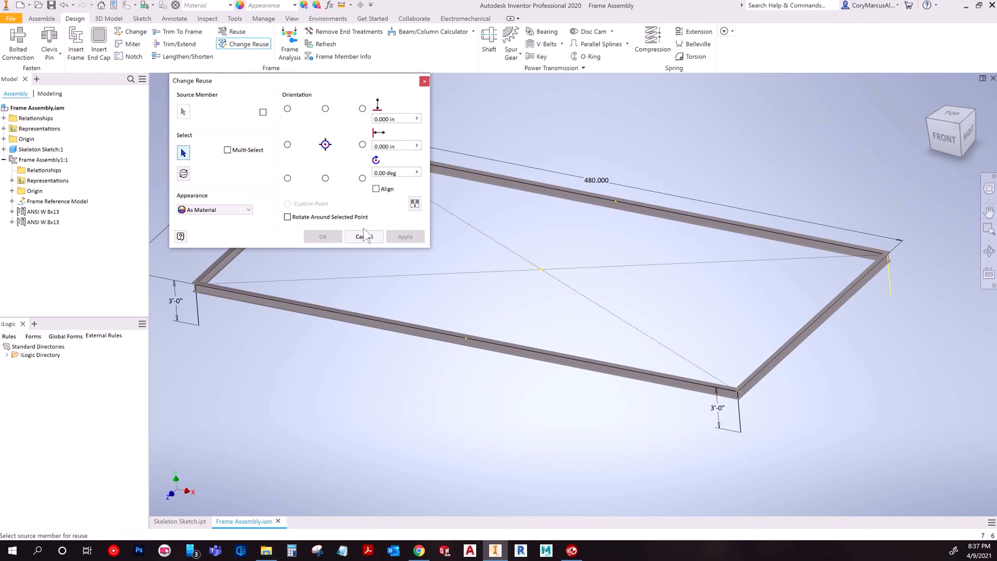
left_click(362, 236)
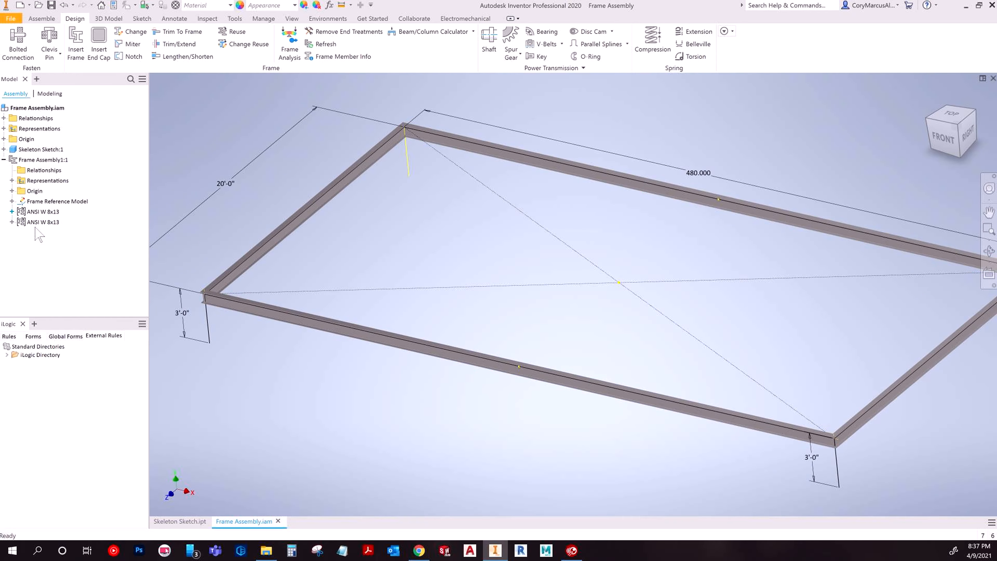
left_click(16, 159)
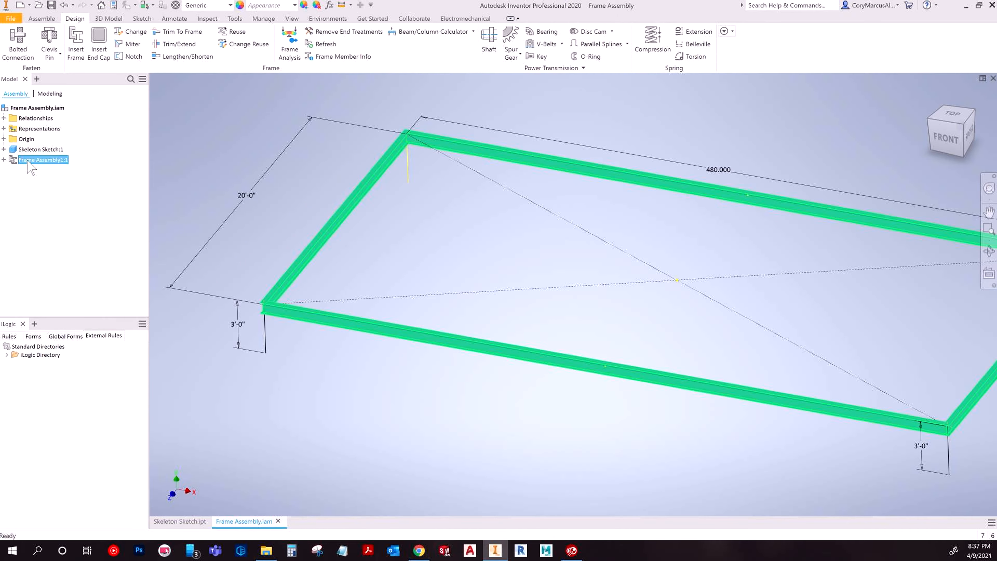
Examine in the model tree which beams belong to the skeleton, the frame and the 20 ft and 40 ft reuse groups
left_click(51, 105)
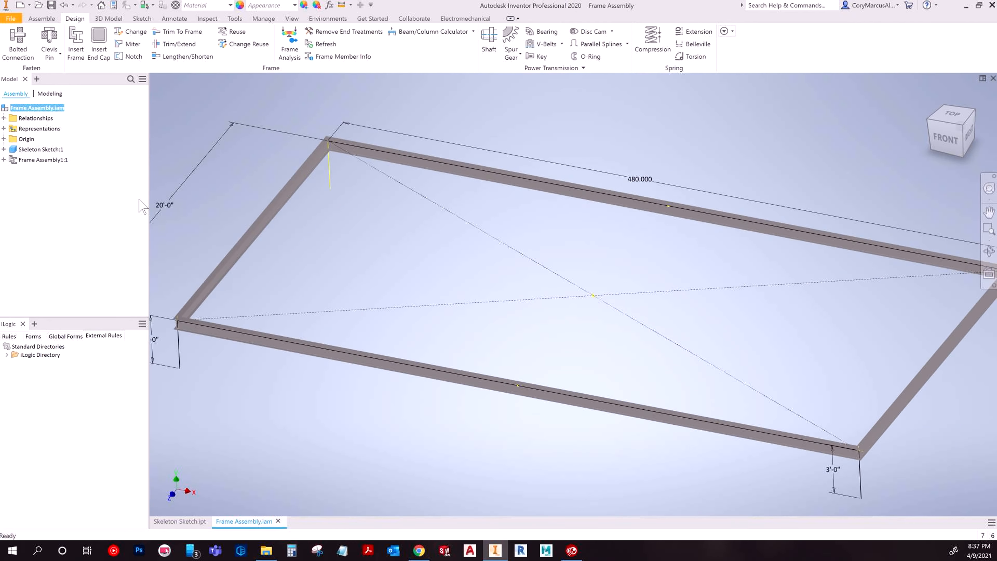
left_click(30, 150)
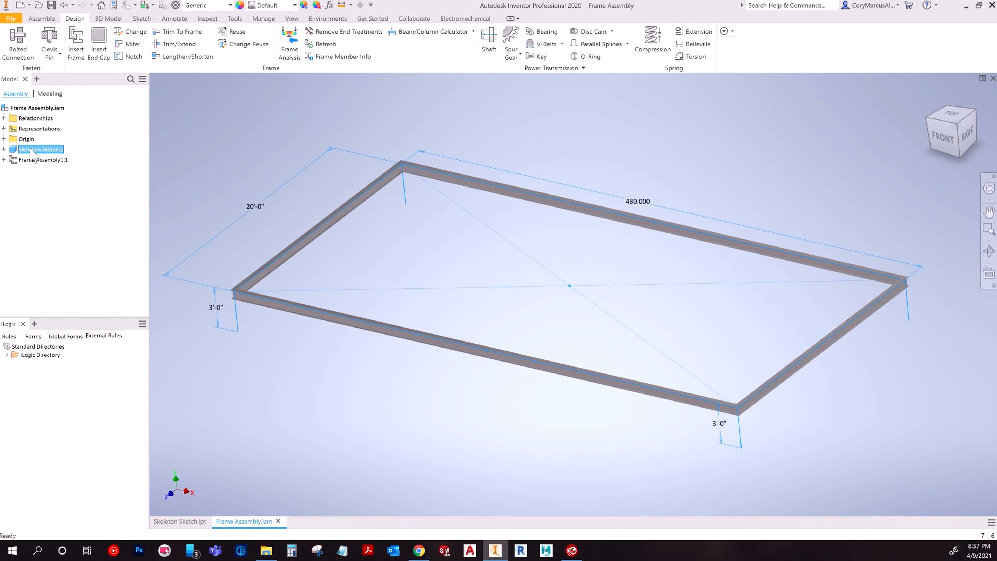
left_click(4, 160)
right_click(27, 160)
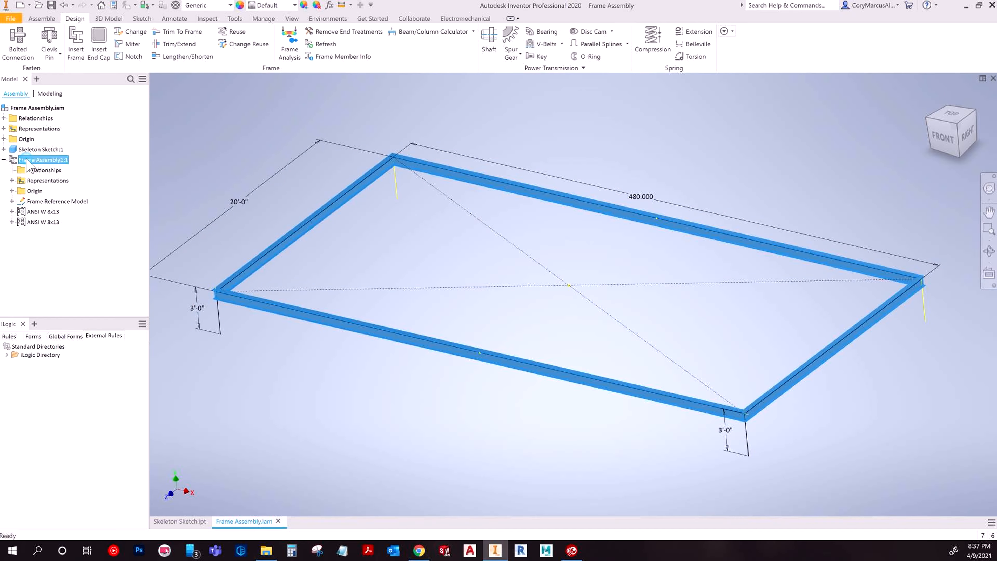
left_click(385, 267)
left_click(41, 211)
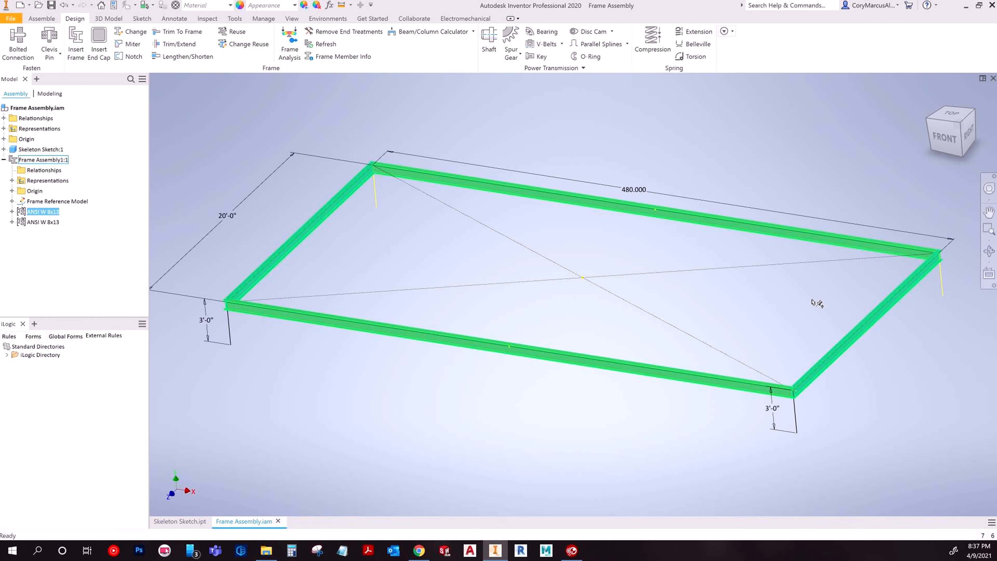
left_click(52, 222)
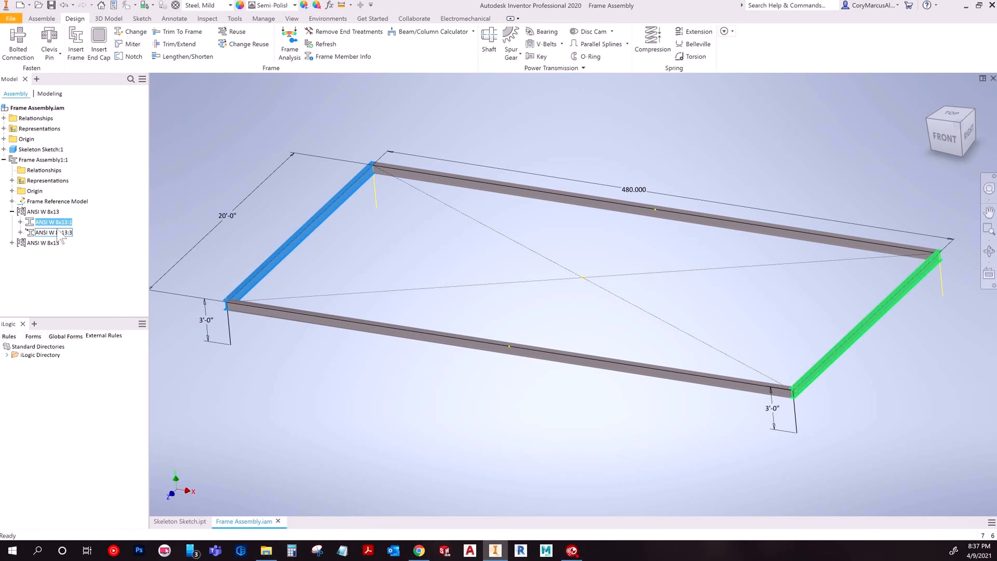
left_click(11, 243)
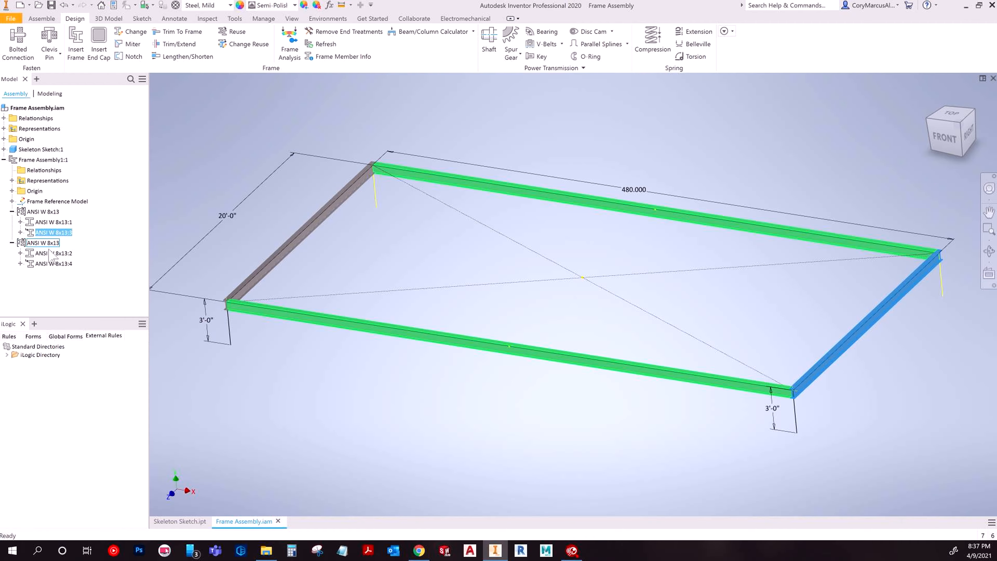
left_click(54, 253)
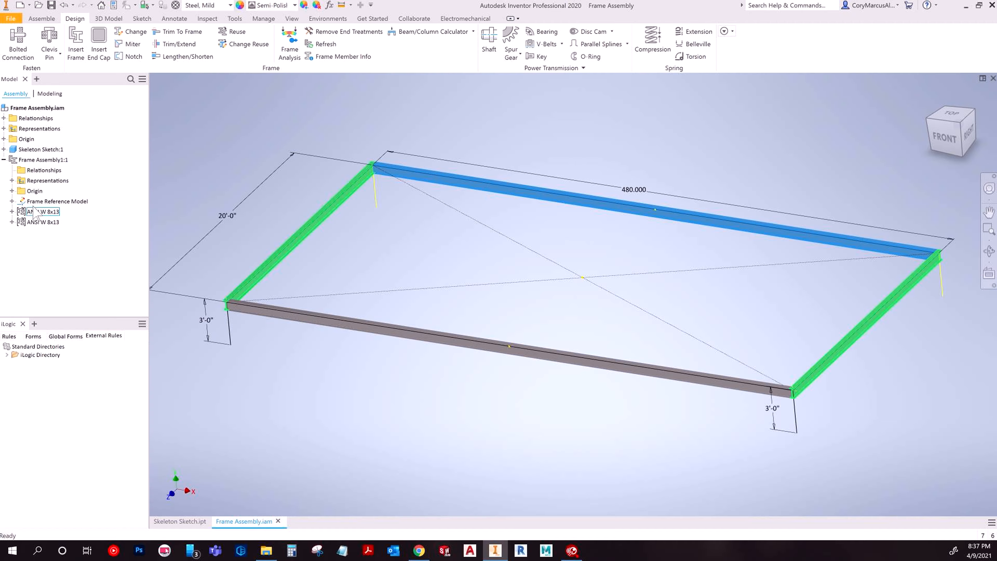
left_click(41, 222)
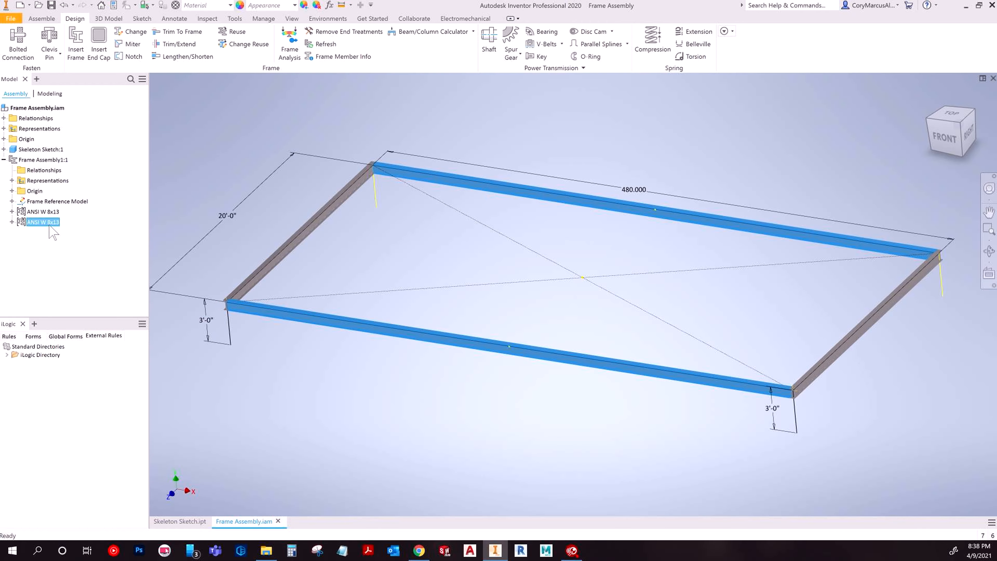
Try to remove the notches of the reused 40 ft beam with Remove End Treatments
scroll(200, 216, "down", 1)
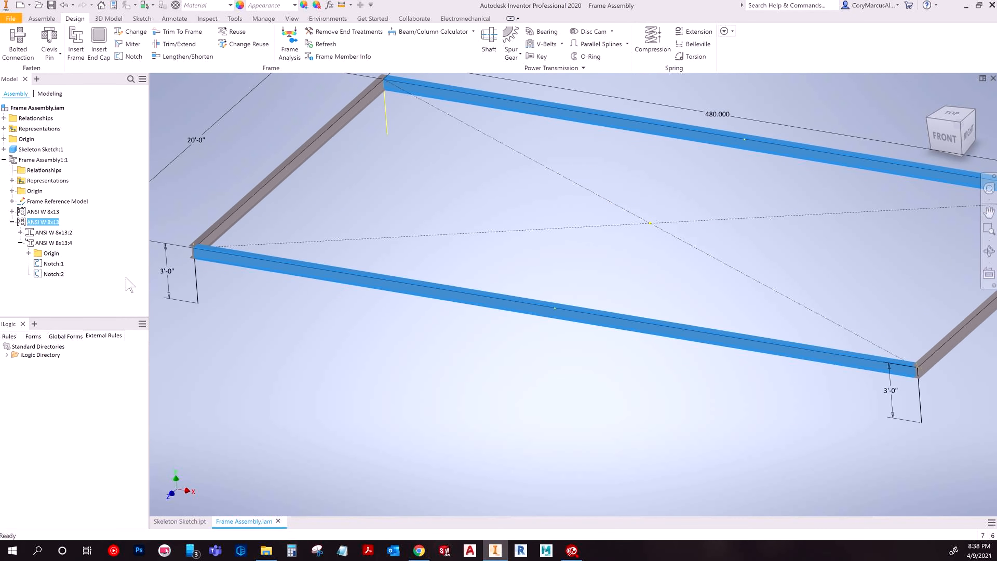
left_click(57, 243)
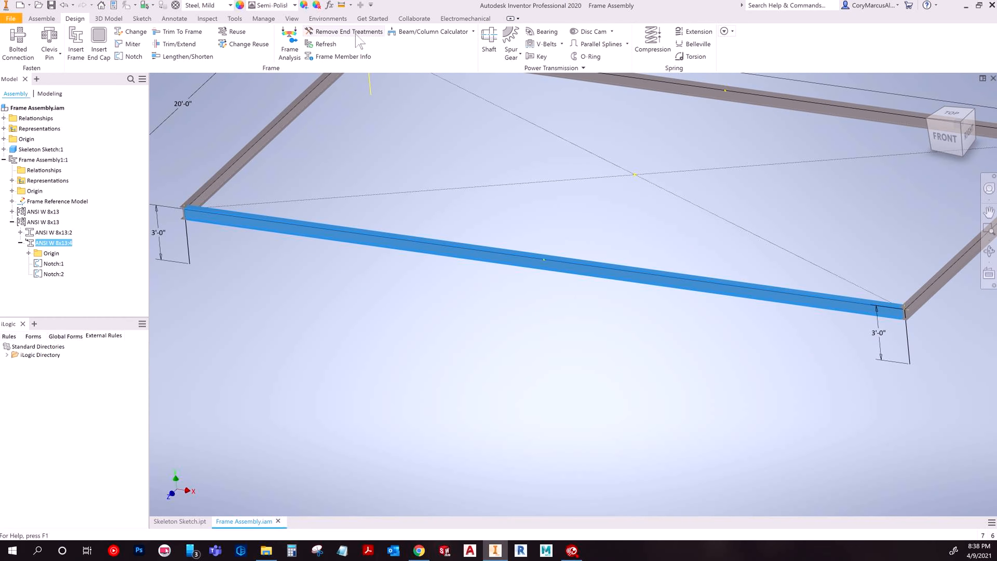
left_click(346, 32)
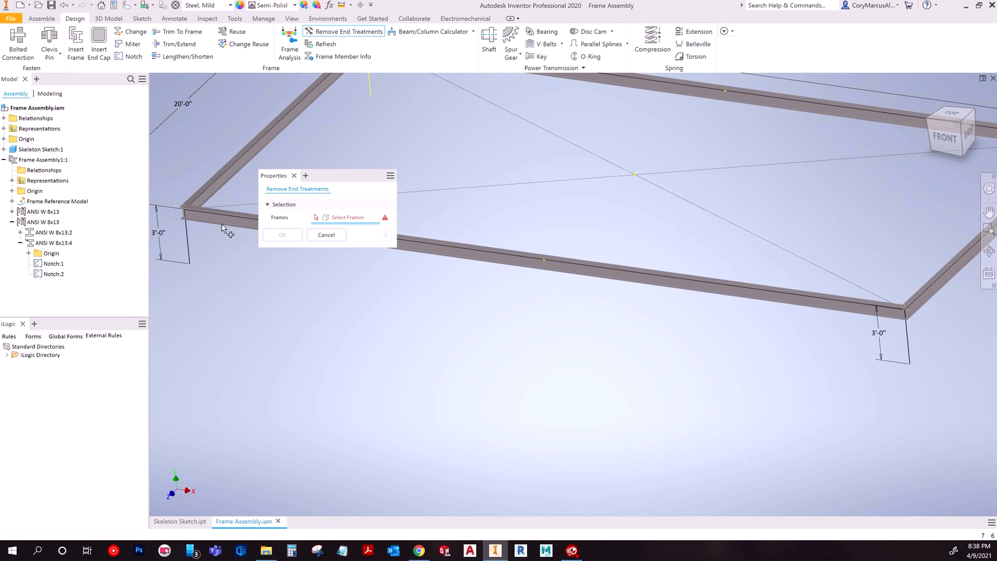
left_click(326, 235)
left_click(62, 242)
left_click(58, 235)
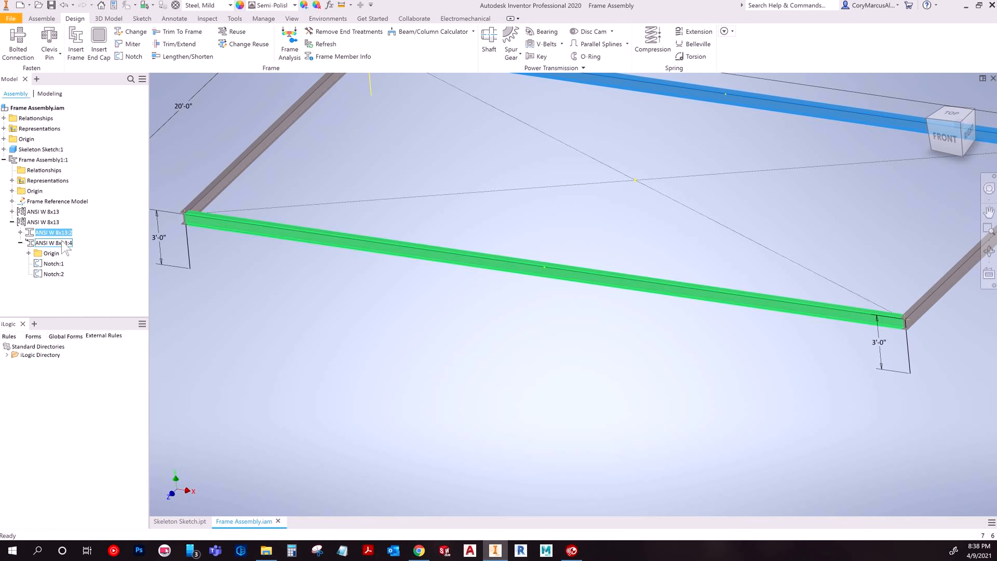
left_click(63, 244)
scroll(382, 299, "down", 2)
middle_click_drag(398, 332, 458, 330)
left_click(458, 329)
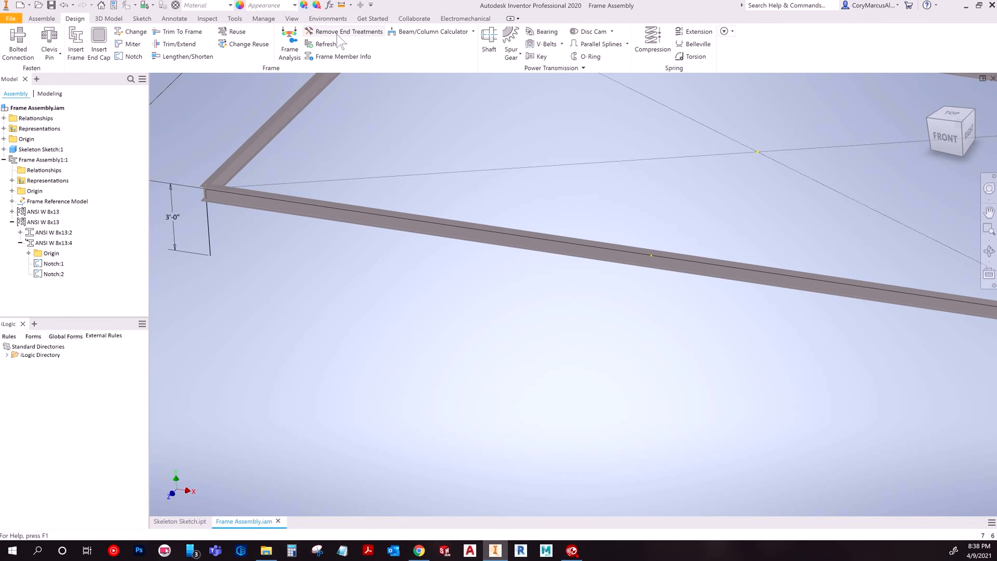
left_click(345, 31)
left_click(212, 191)
left_click(324, 235)
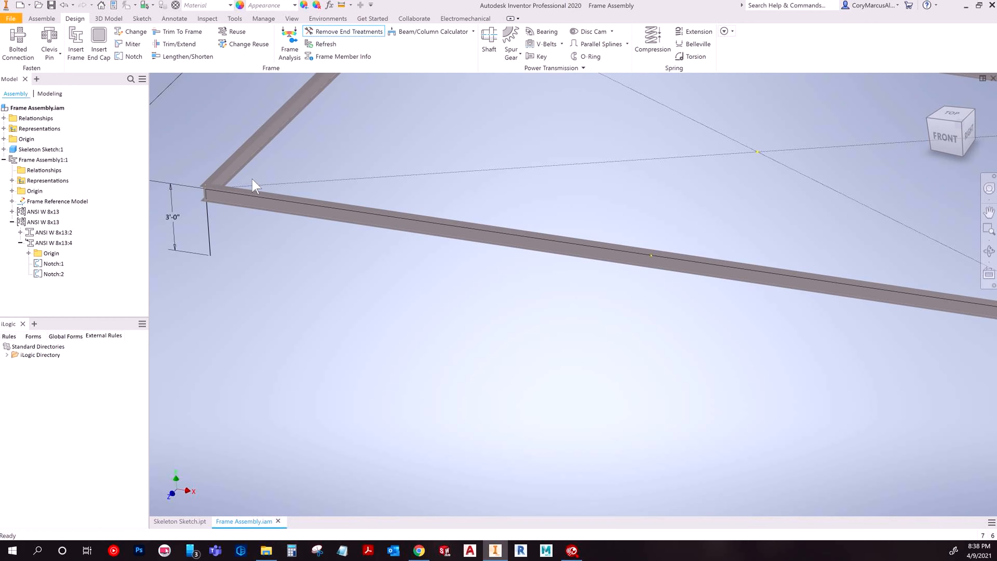
Delete Notch:1 and Notch:2 from the reused 40 ft beam with Frame Generator and inspect its corner
right_click(48, 264)
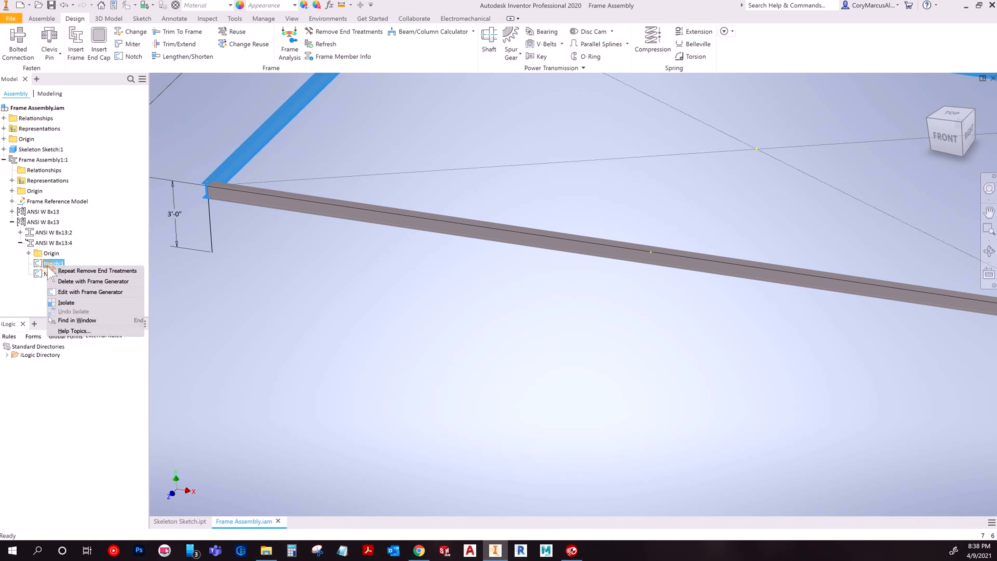
left_click(90, 282)
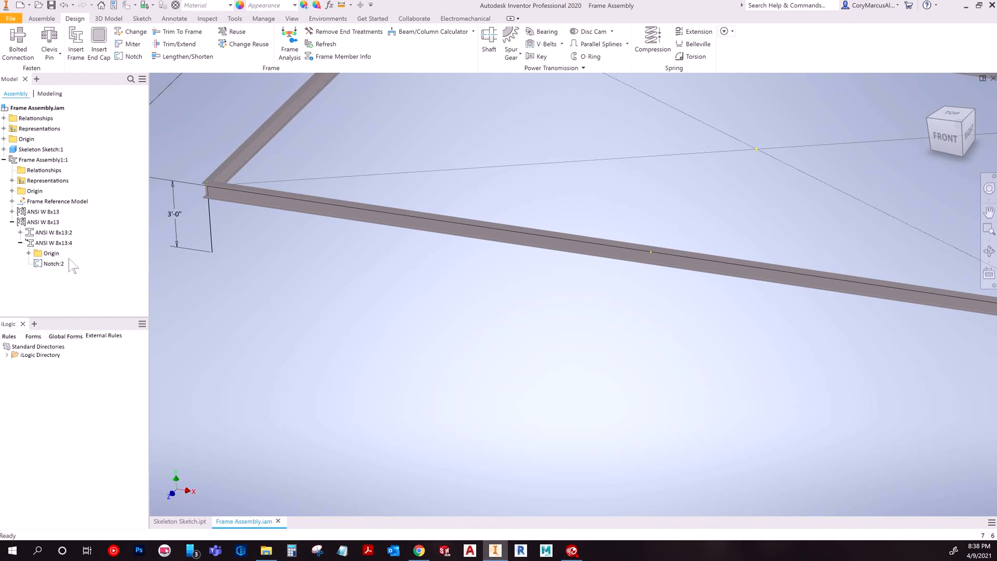
right_click(47, 265)
left_click(79, 281)
scroll(491, 310, "up", 3)
scroll(490, 311, "up", 3)
scroll(272, 327, "down", 6)
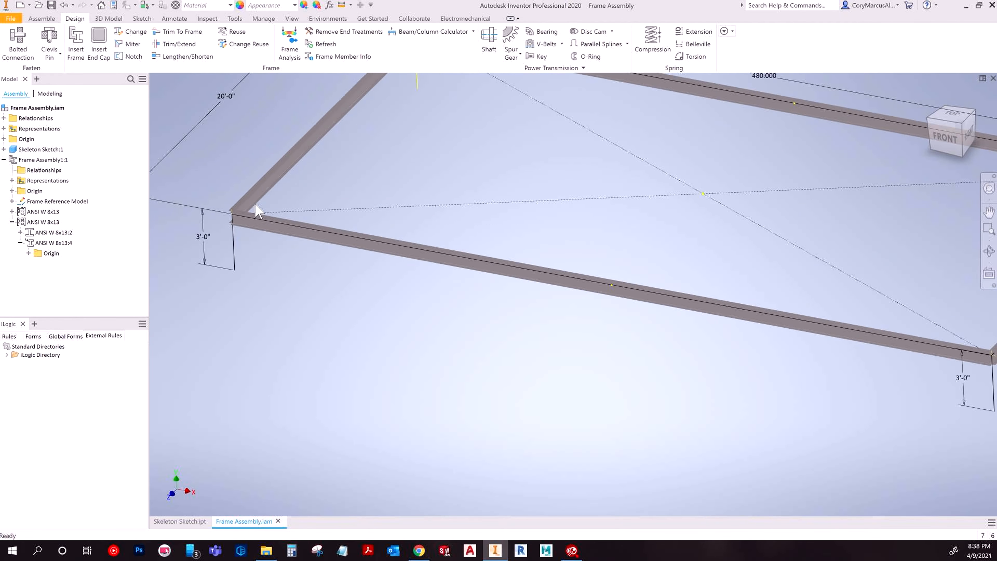
Undo the deletion of both notches on the reused 40 ft beam
left_click(40, 222)
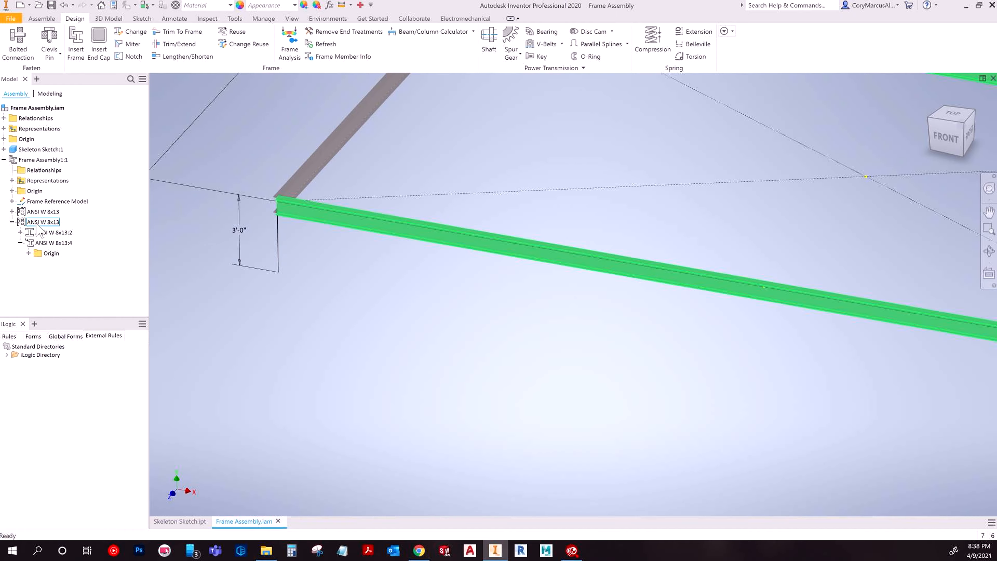
key("ctrl+z")
key("ctrl+z")
left_click(353, 383)
scroll(460, 364, "up", 3)
middle_click_drag(459, 364, 411, 372)
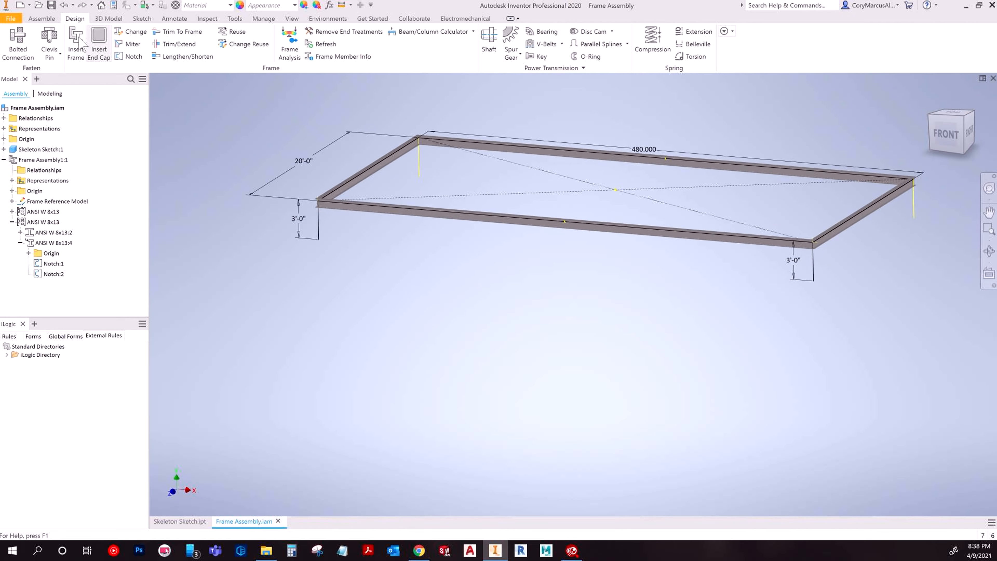
Examine the options offered for the 20 ft beam group, the frame subassembly and the top-level assembly
left_click(377, 258)
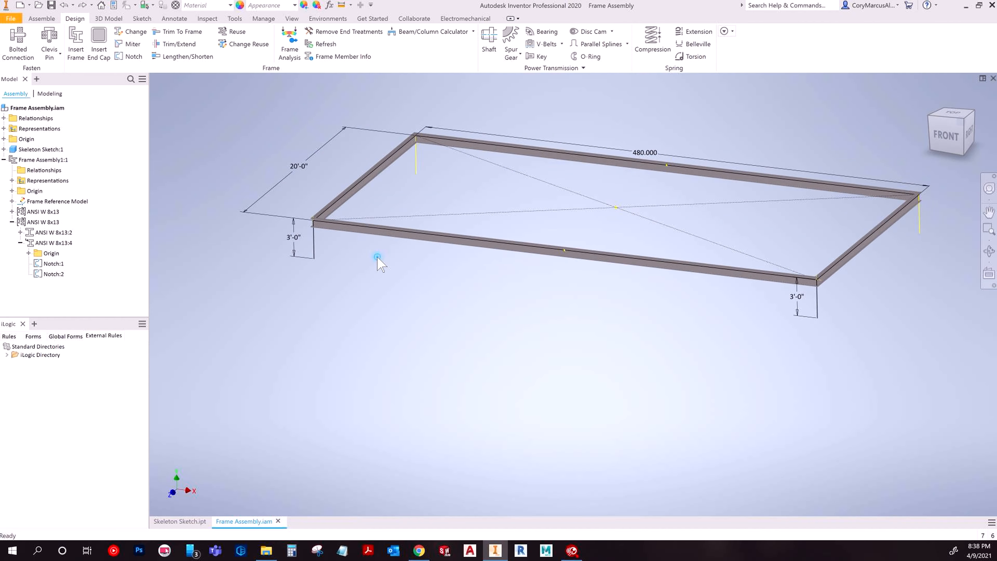
right_click(48, 212)
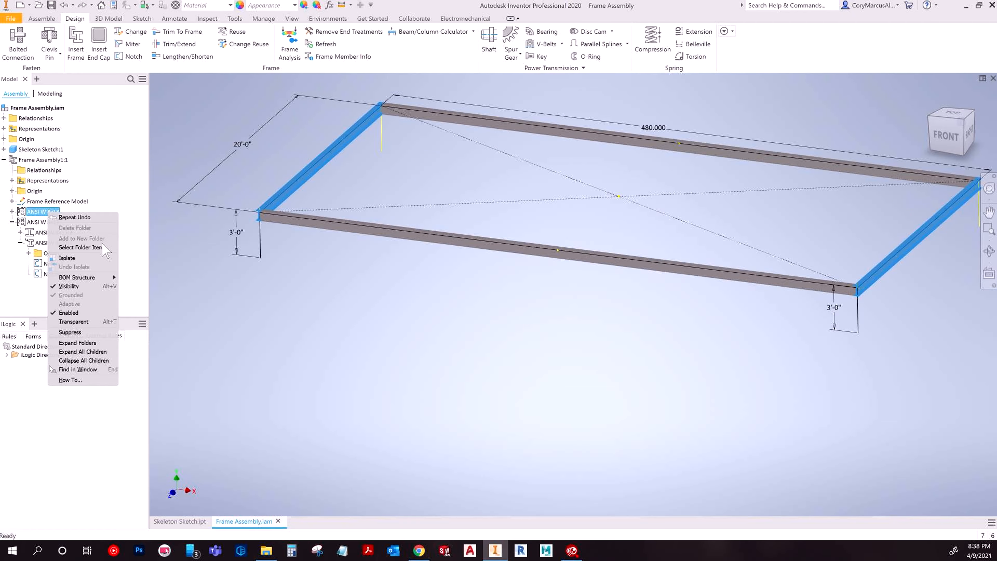
key("Escape")
right_click(34, 159)
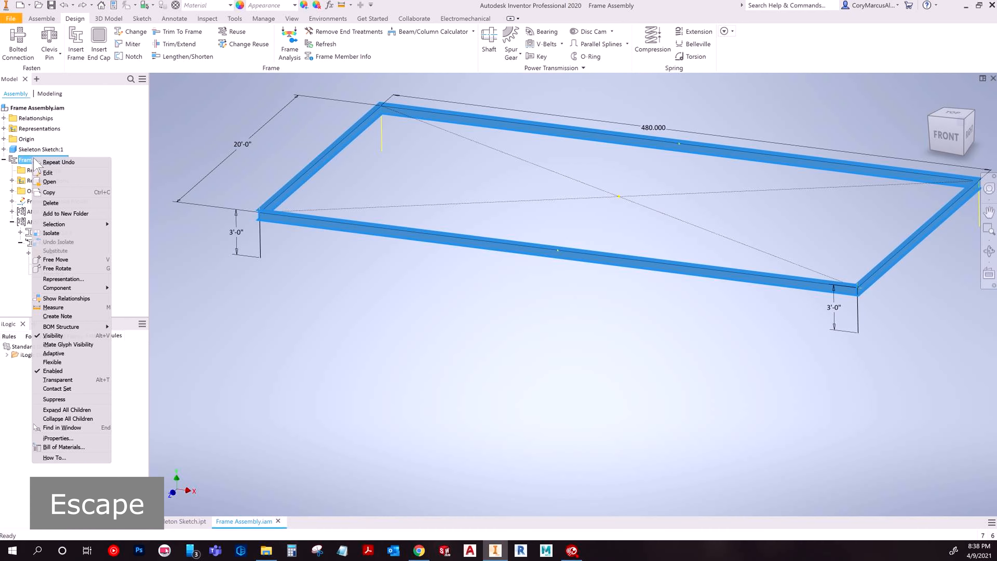
key("Escape")
right_click(31, 109)
key("Escape")
double_click(39, 160)
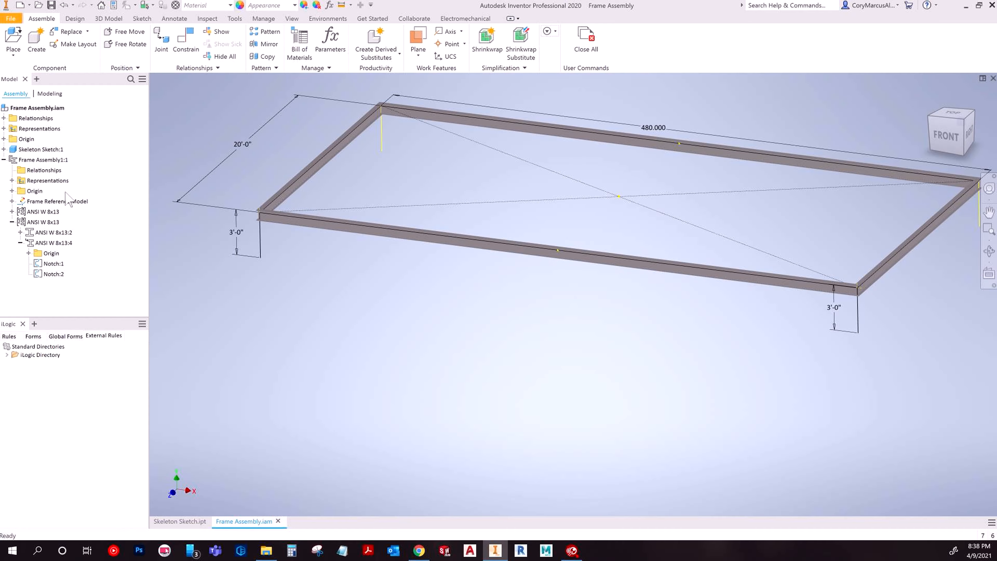
right_click(44, 160)
key("Escape")
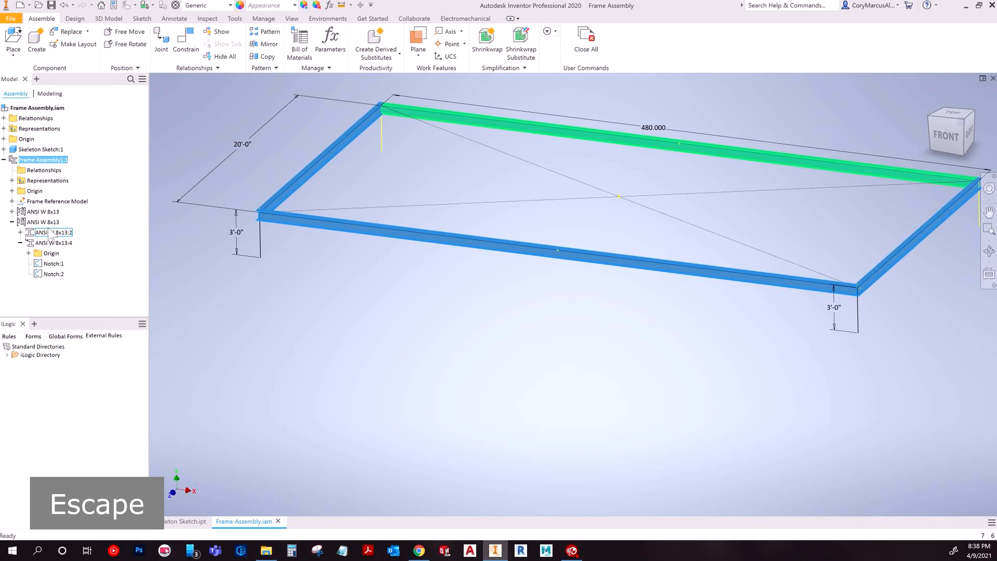
right_click(43, 212)
key("Escape")
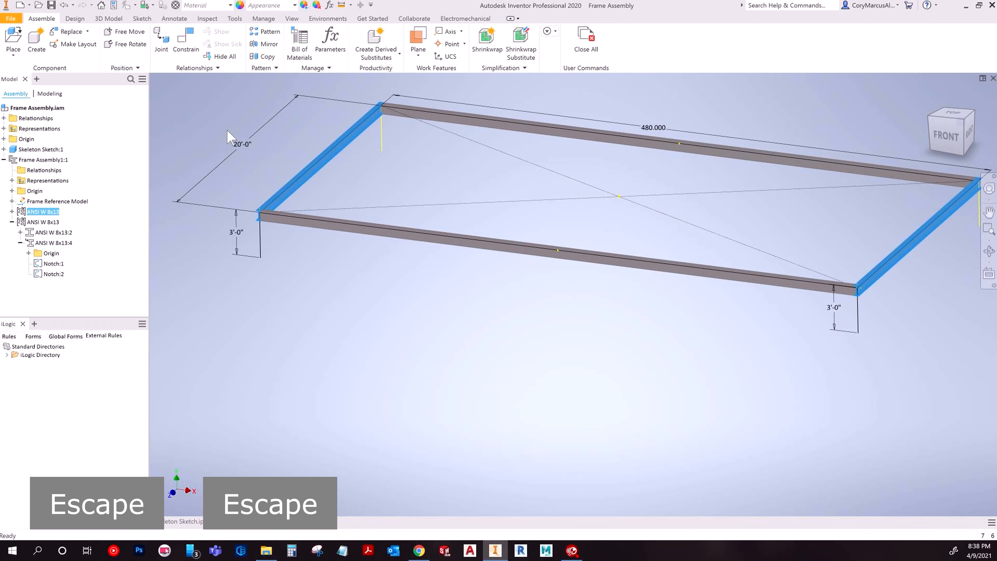
Check the frame design commands and the options of the 20 ft beam group, the skeleton and the frame
left_click(74, 19)
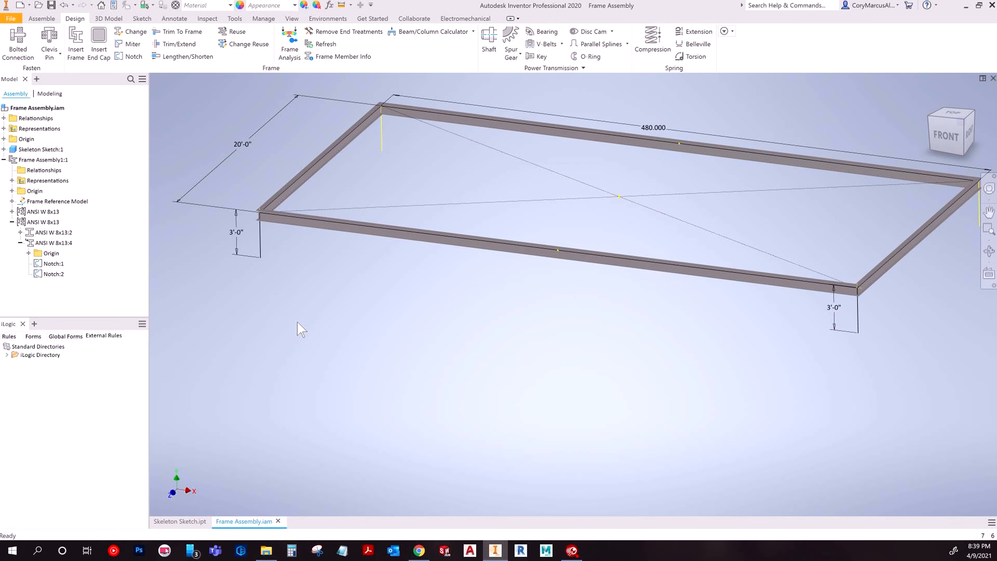
right_click(42, 212)
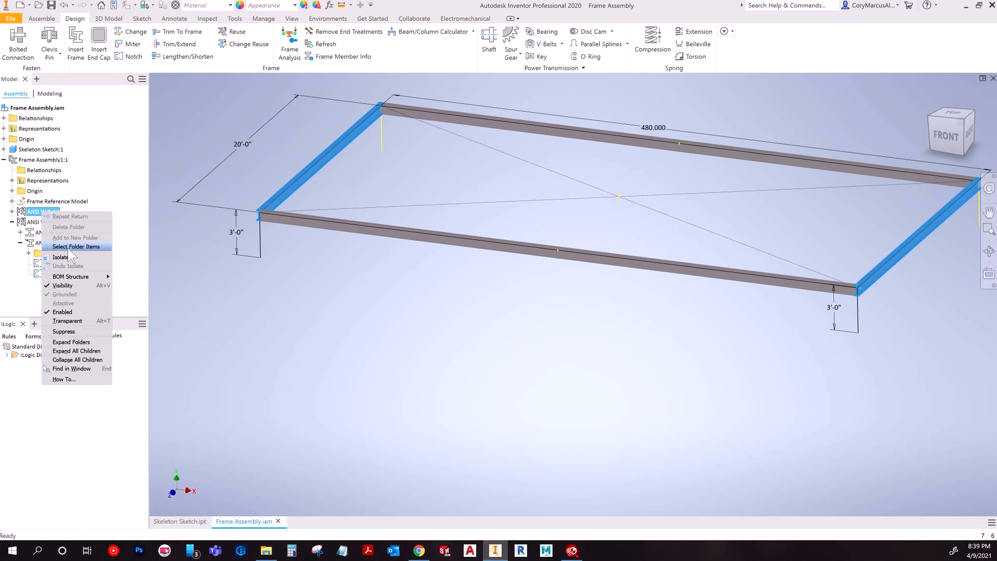
left_click(239, 344)
left_click(40, 149)
right_click(41, 150)
left_click(26, 158)
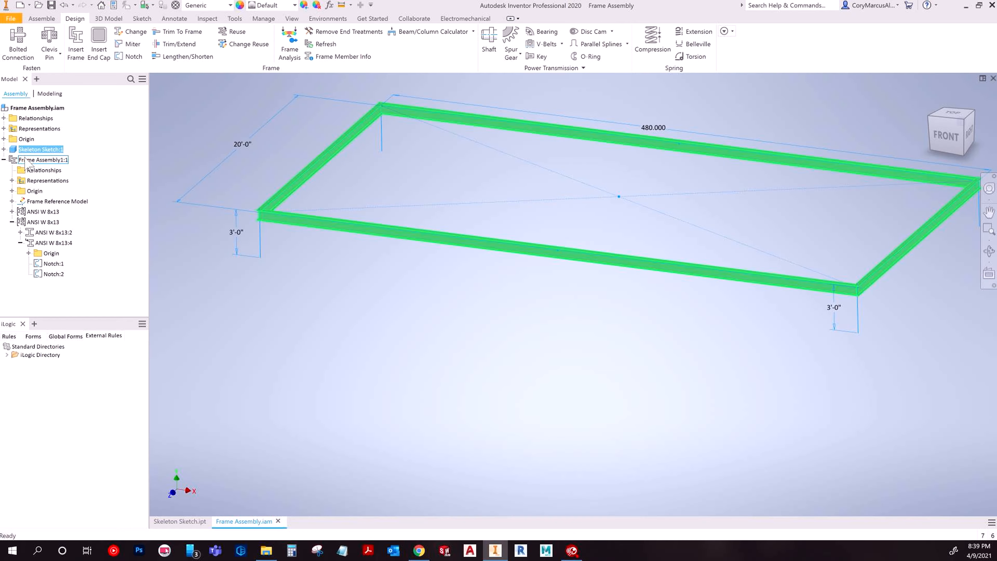
right_click(26, 157)
left_click(404, 412)
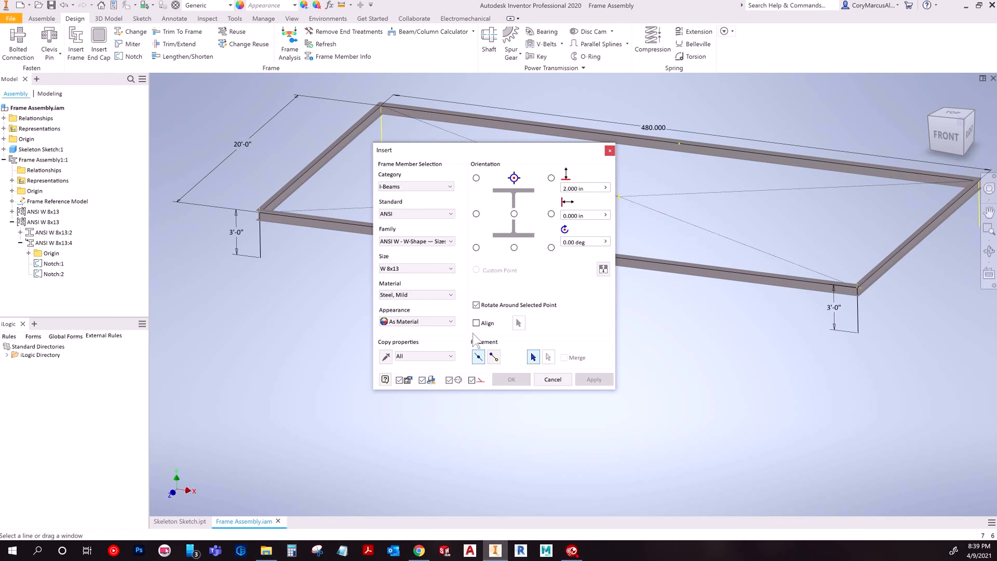
left_click(47, 223)
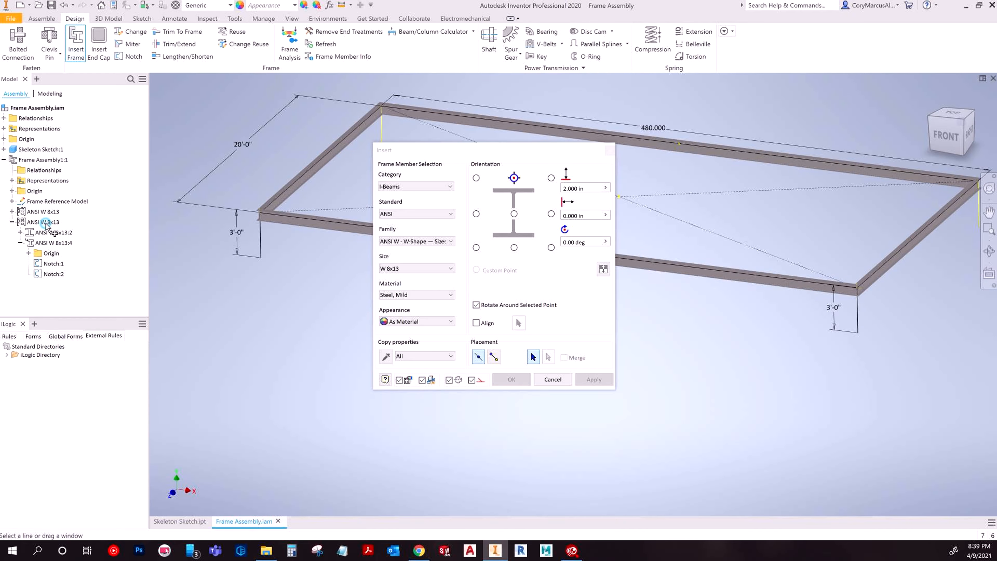
left_click(549, 380)
Select the reused 40 ft beam for changing and set its category to Channels
middle_click_drag(380, 221, 405, 222)
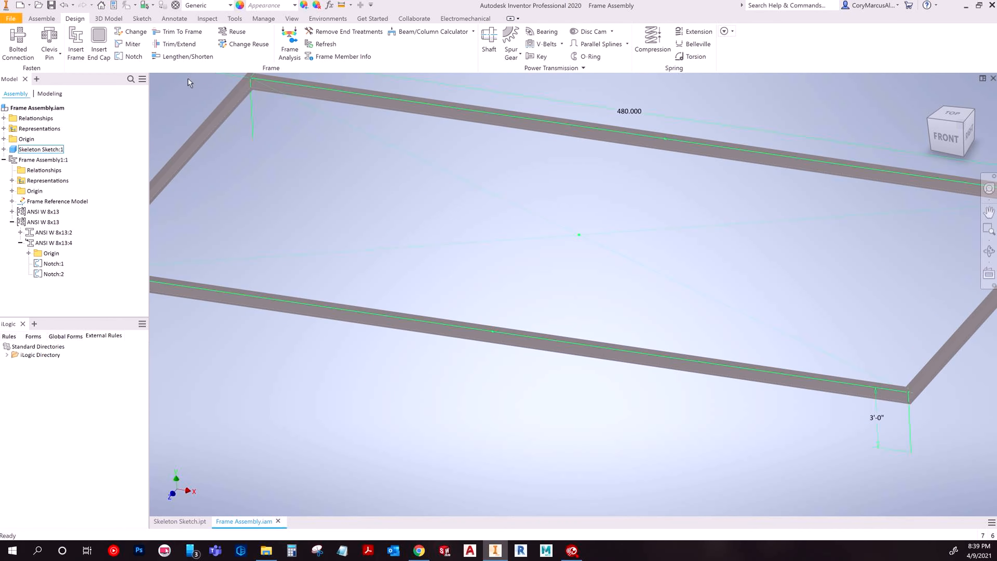
left_click(233, 32)
left_click(424, 82)
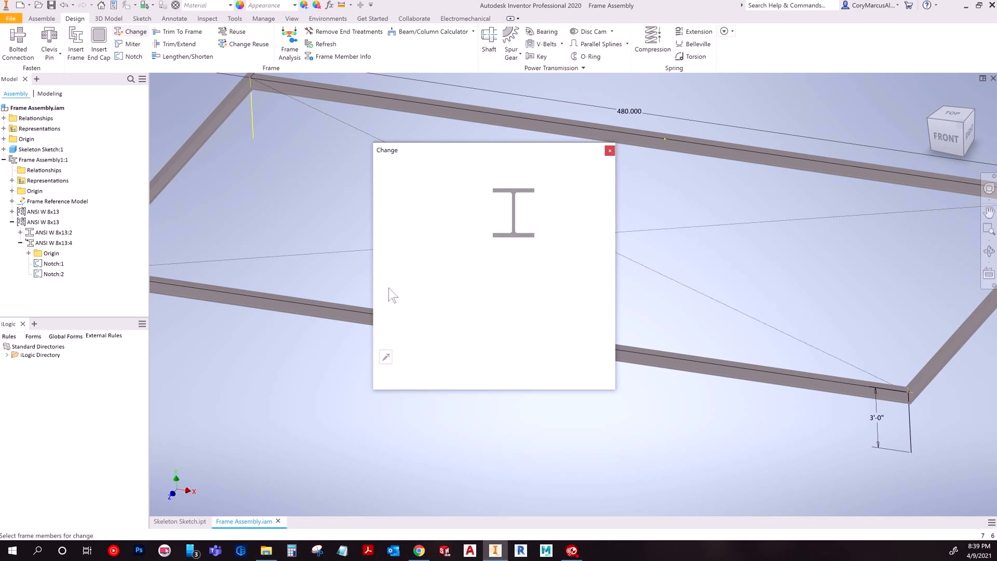
scroll(309, 314, "up", 1)
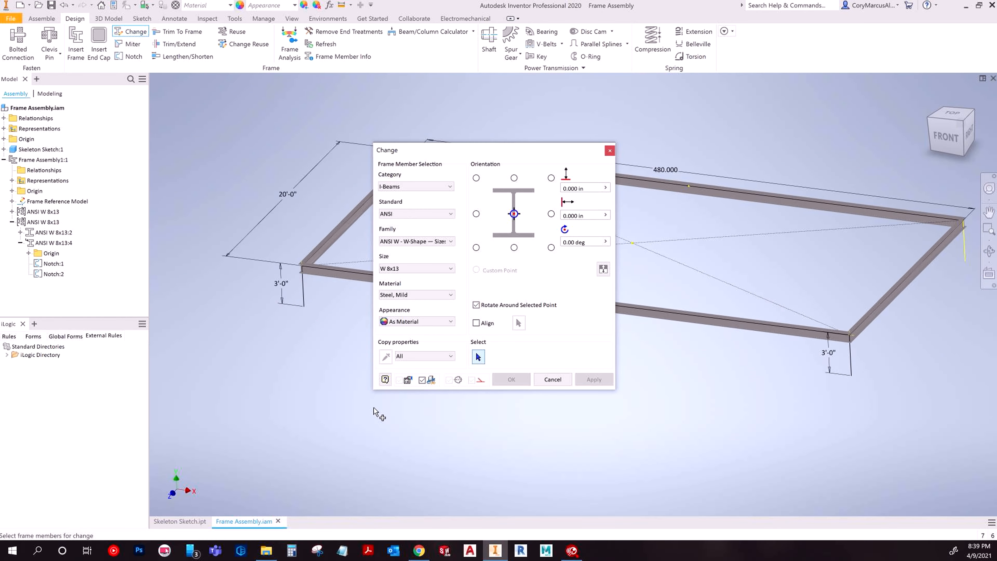
left_click(702, 339)
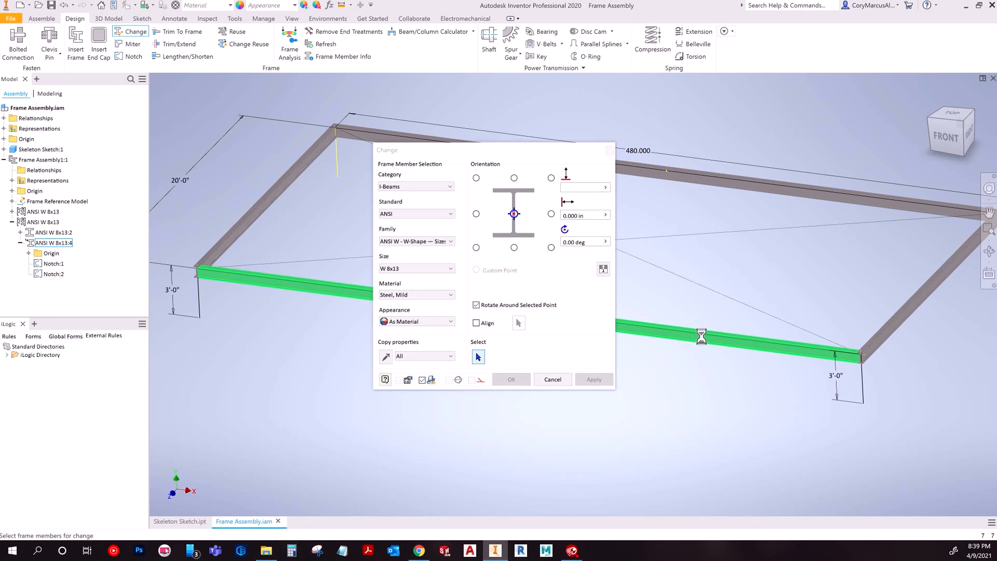
left_click(412, 188)
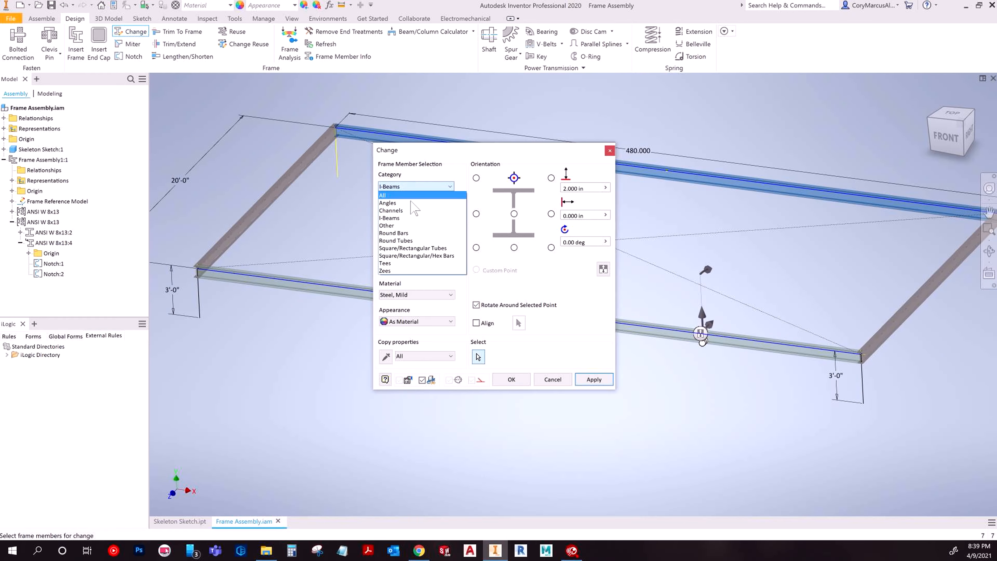
left_click(405, 217)
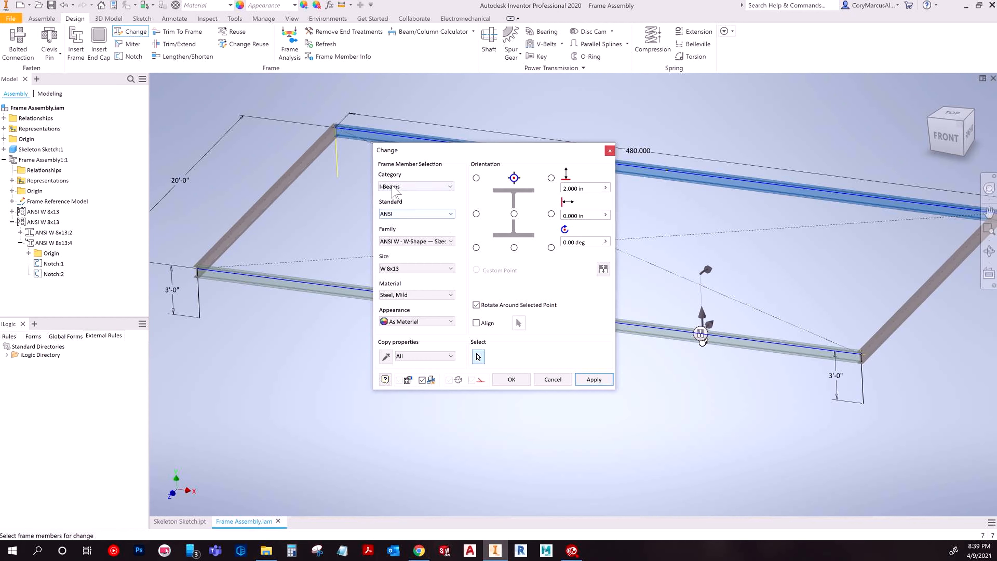
left_click(406, 186)
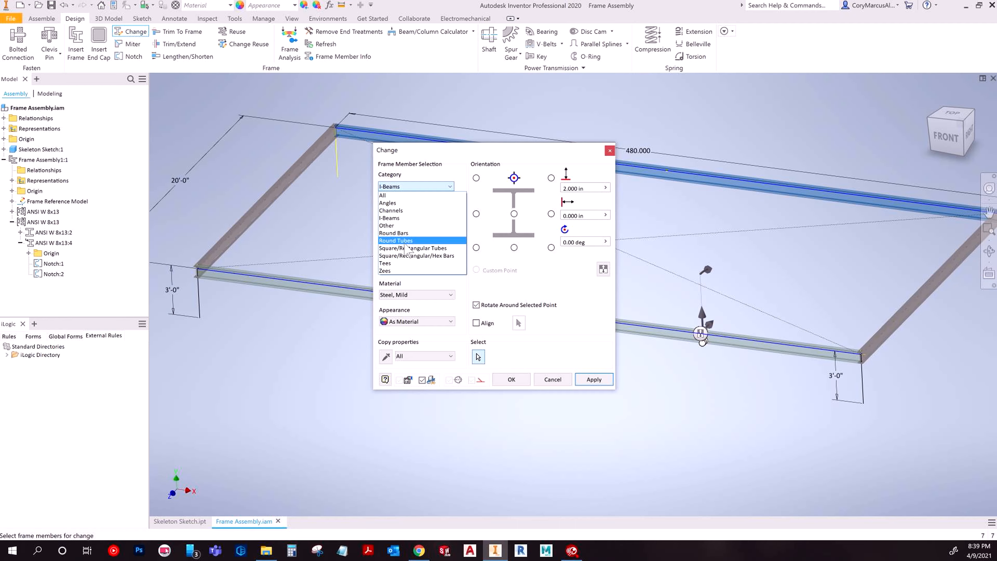
left_click(395, 210)
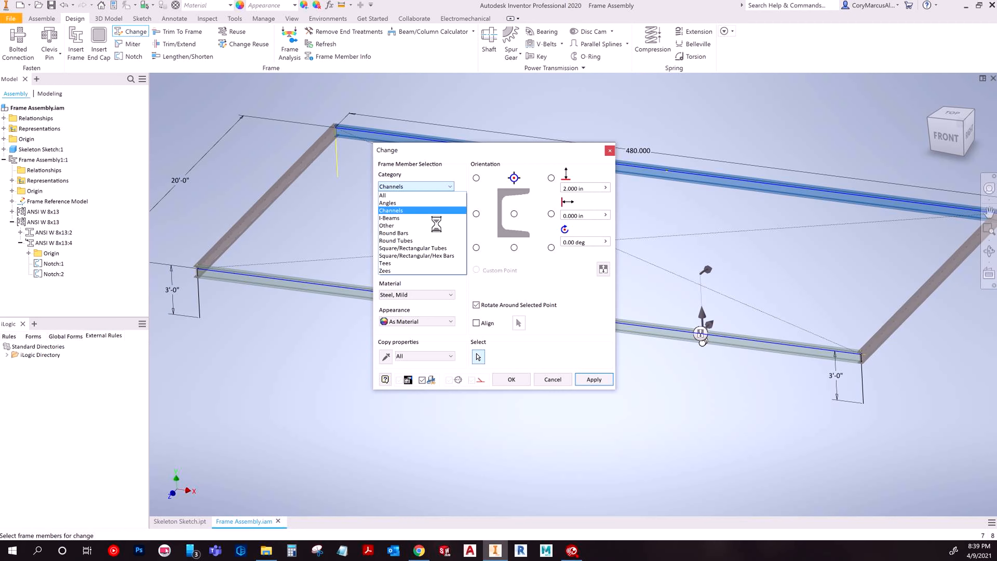
Check the channel preview at the corner and change the reused 40 ft beams to ANSI C 3 x 3.5
scroll(282, 283, "up", 4)
middle_click_drag(282, 279, 574, 452, "shift")
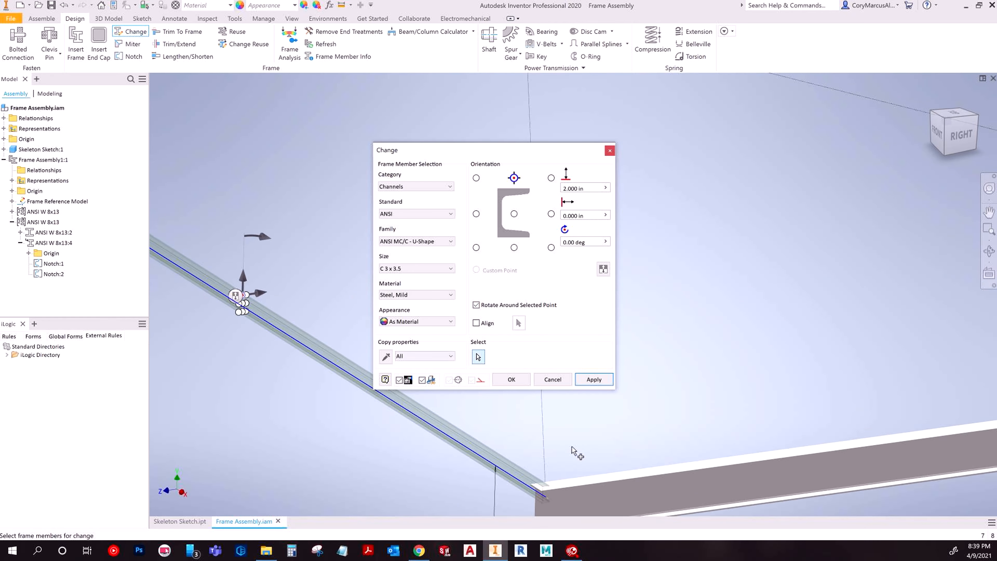
scroll(565, 463, "up", 3)
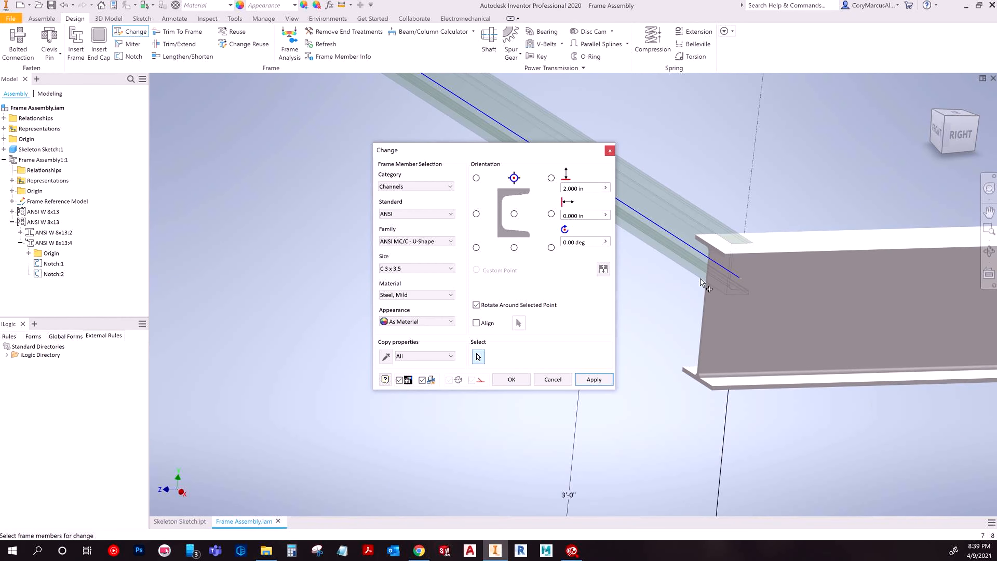
left_click(512, 379)
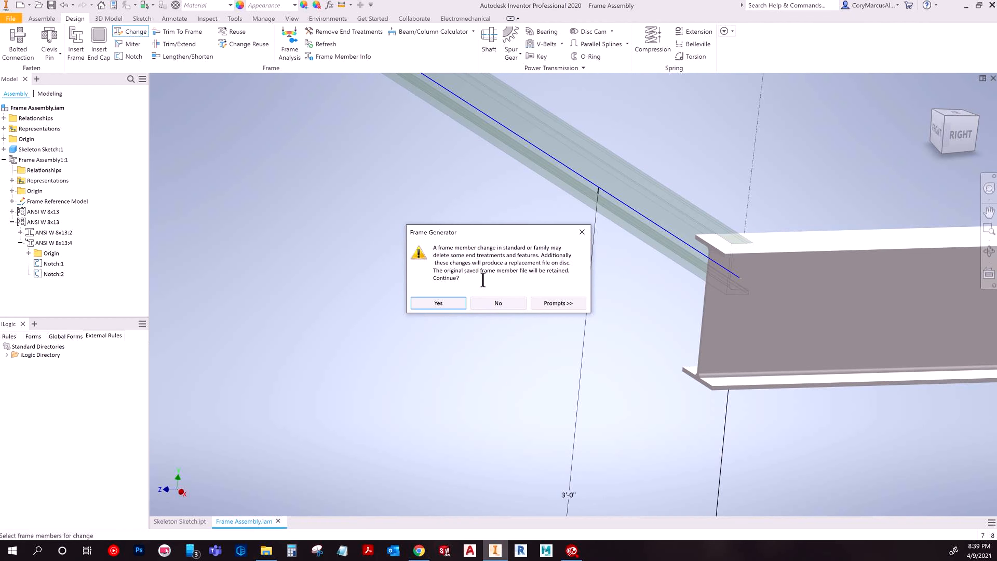
left_click(455, 306)
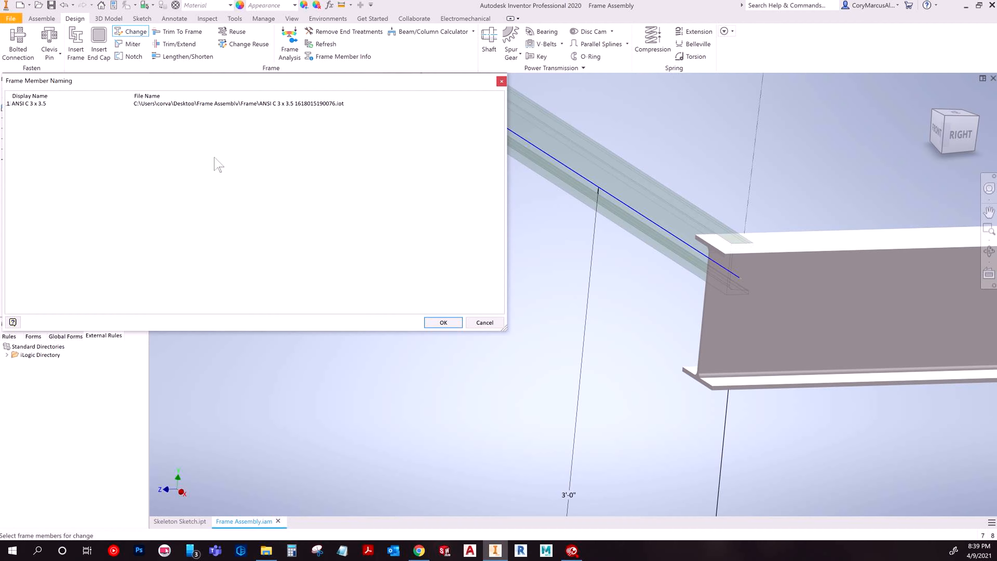
left_click(443, 323)
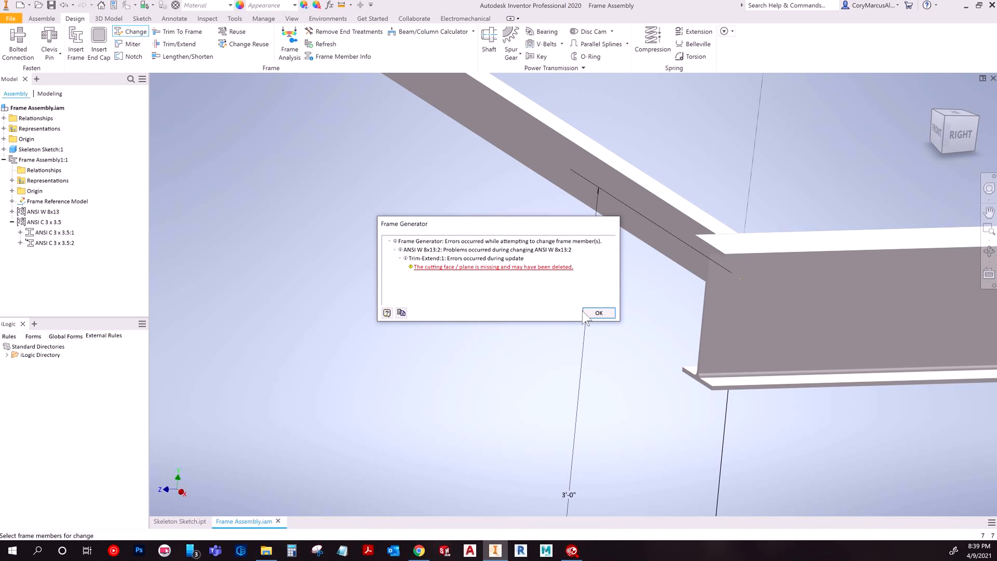
left_click(599, 313)
Inspect both changed 40 ft members and their corner joints with the 20 ft beams
scroll(663, 279, "down", 5)
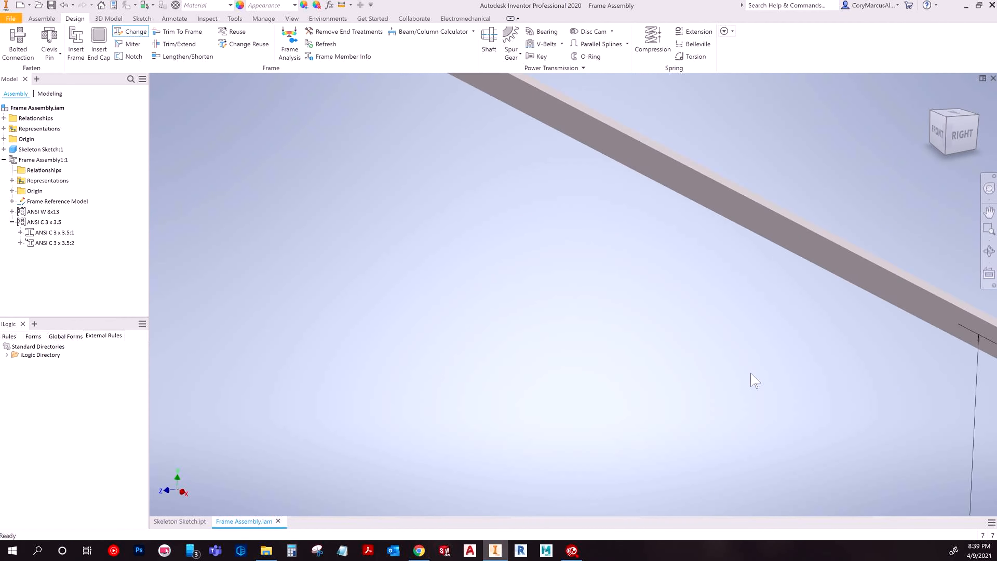
middle_click_drag(796, 231, 758, 314)
left_click(845, 295)
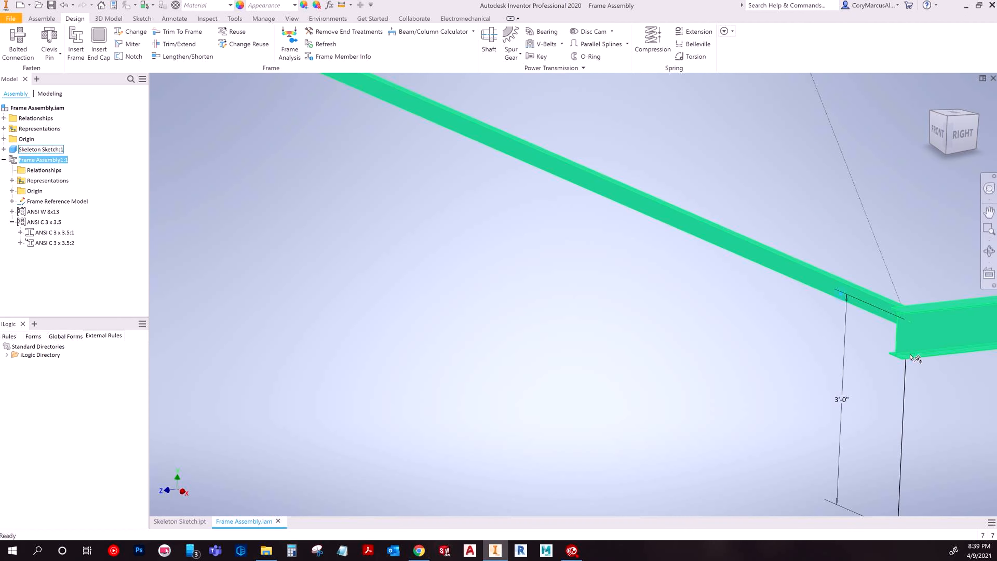
key("F6")
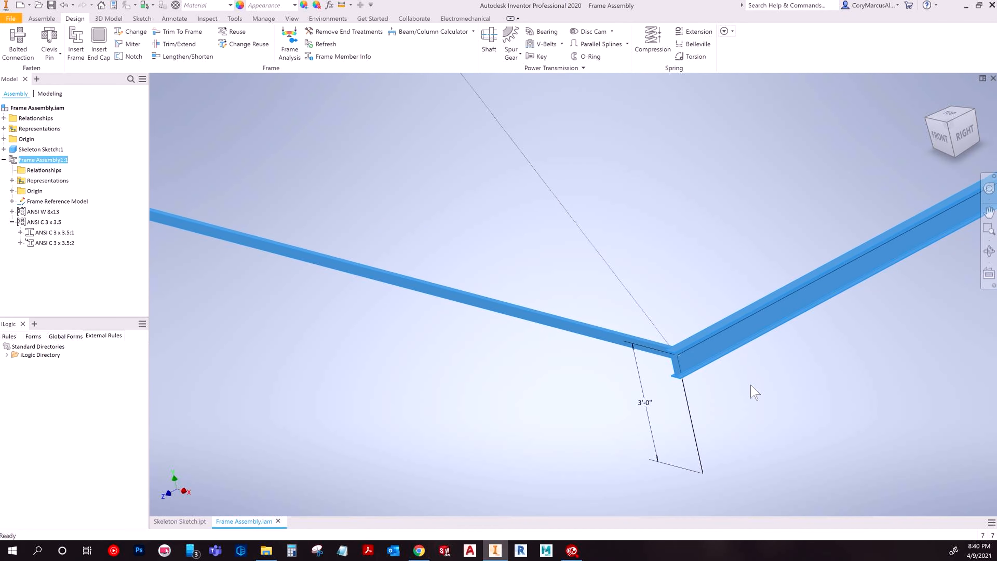
left_click(508, 375)
left_click(692, 385)
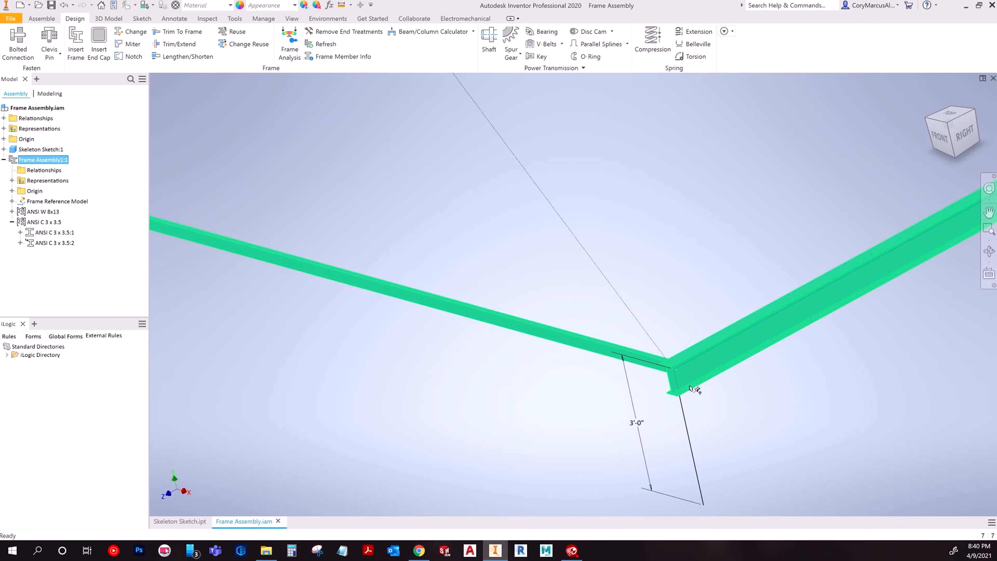
key("F6")
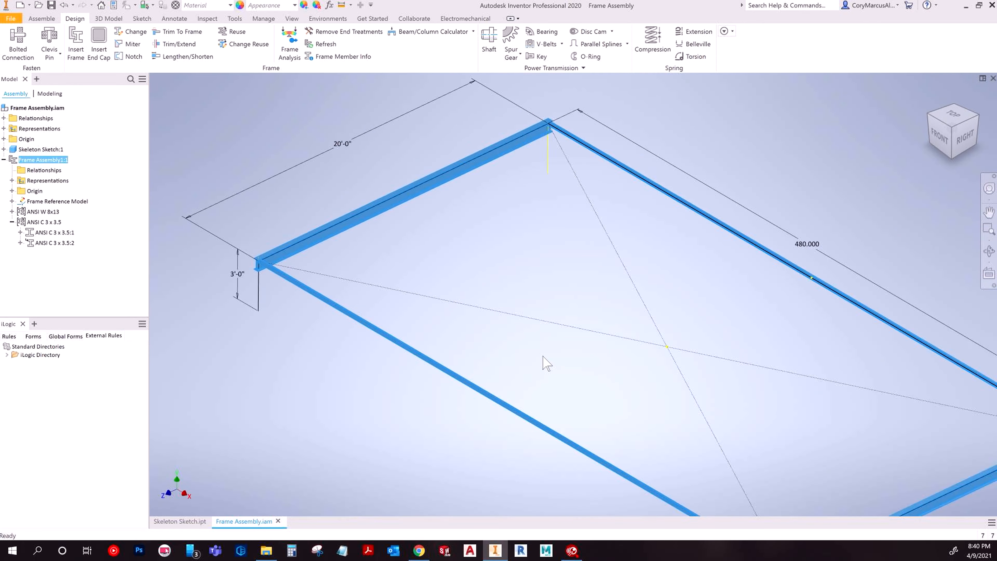
Undo the change of the 40 ft beams to channels and leave the Change command
key("ctrl+z")
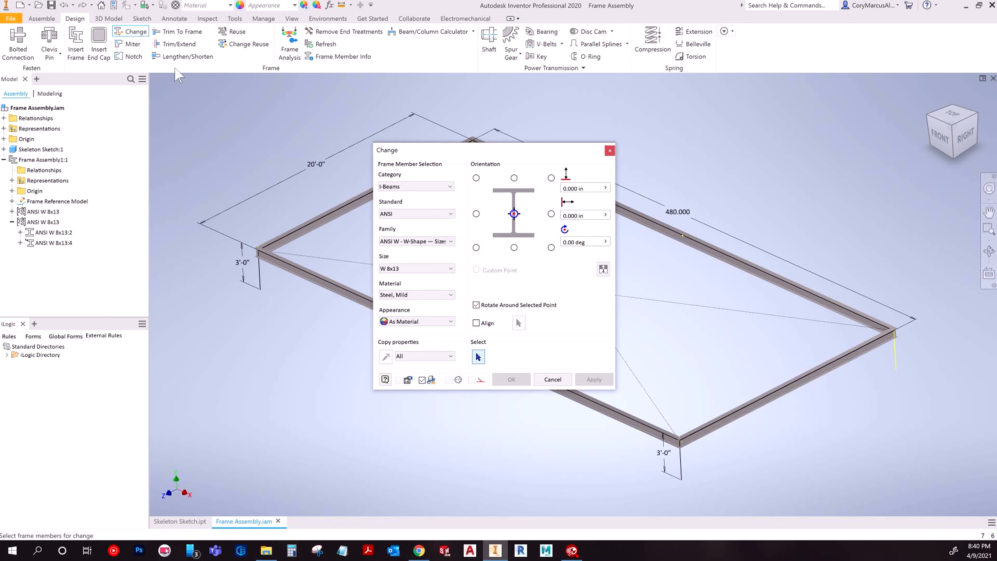
key("Escape")
key("Escape")
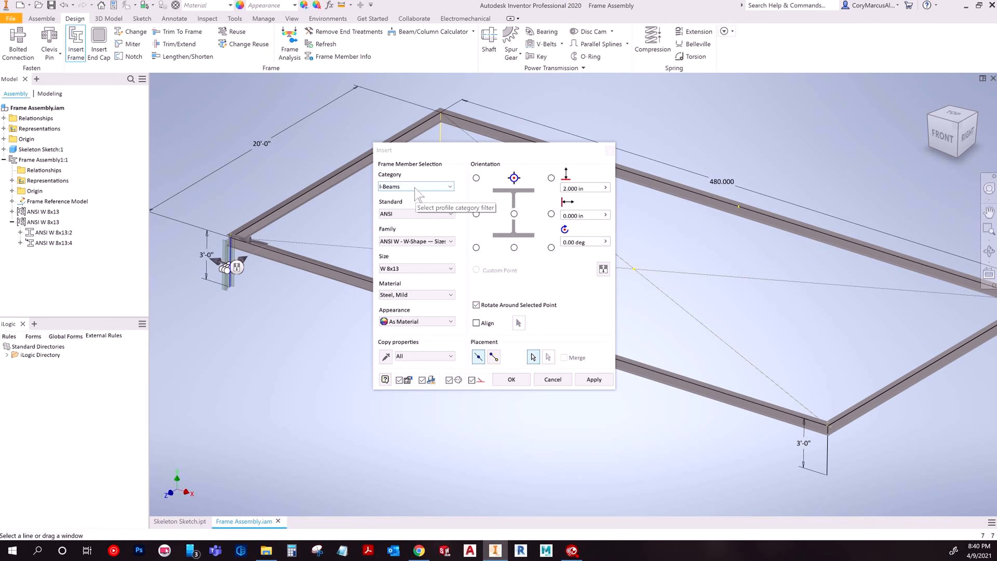
Set the size of the new ANSI W-shape column on the 3 ft corner line to W 4x13
left_click(407, 266)
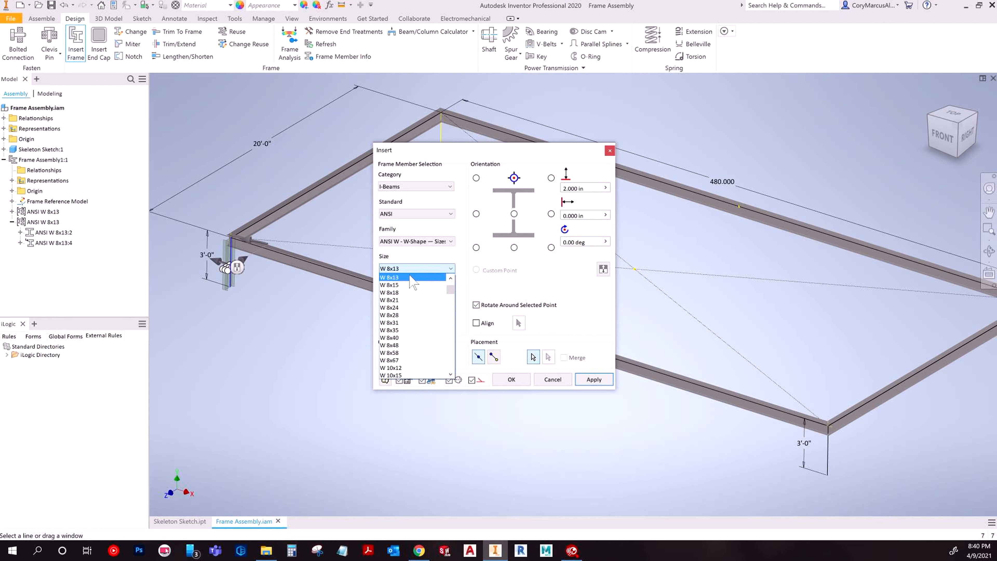
scroll(407, 291, "up", 4)
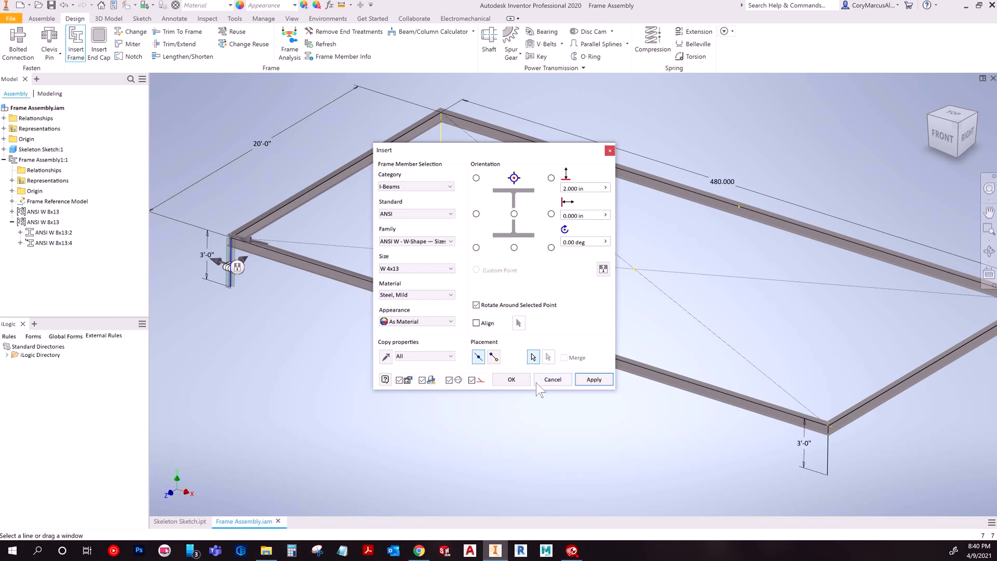
middle_click_drag(247, 263, 615, 340, "shift")
scroll(209, 313, "down", 2)
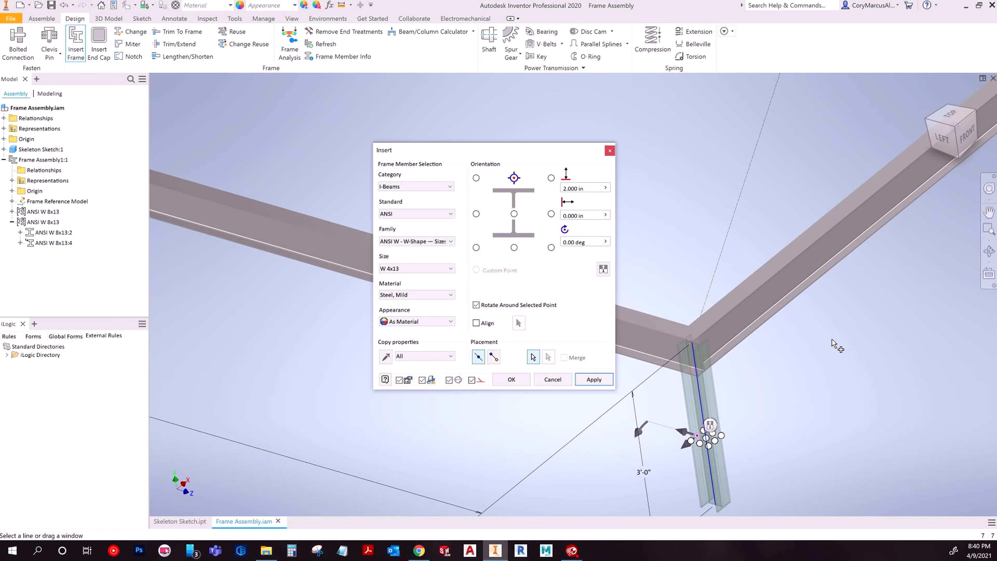
Examine from above how the W 4x13 column preview sits under the frame corner
left_click(954, 125)
scroll(425, 425, "up", 5)
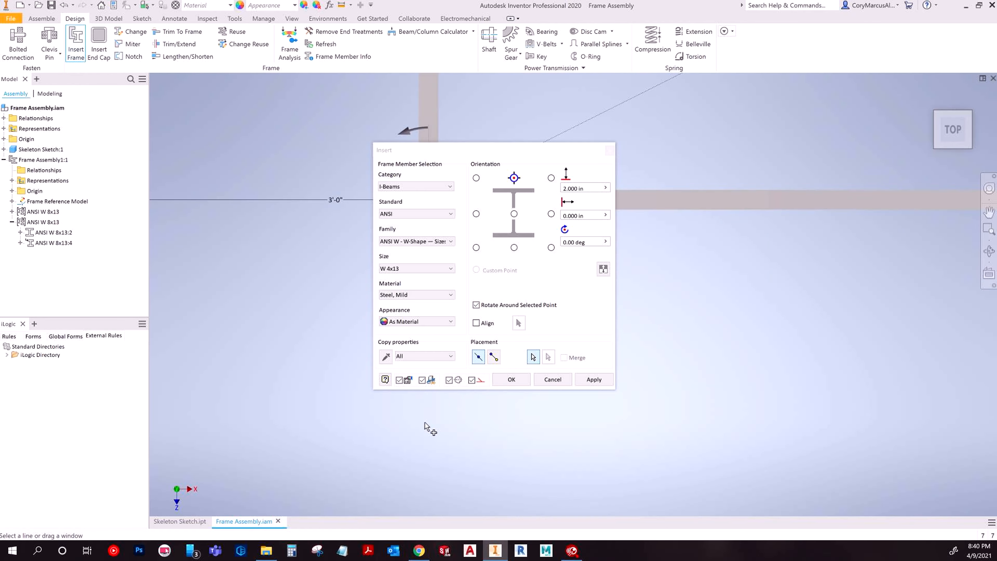
middle_click_drag(407, 424, 387, 463, "shift")
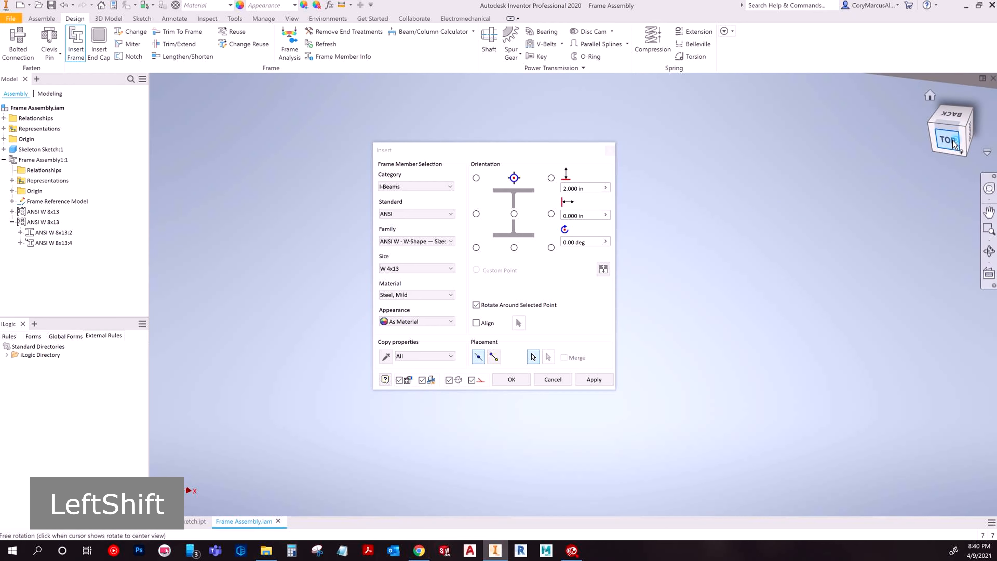
left_click(949, 139)
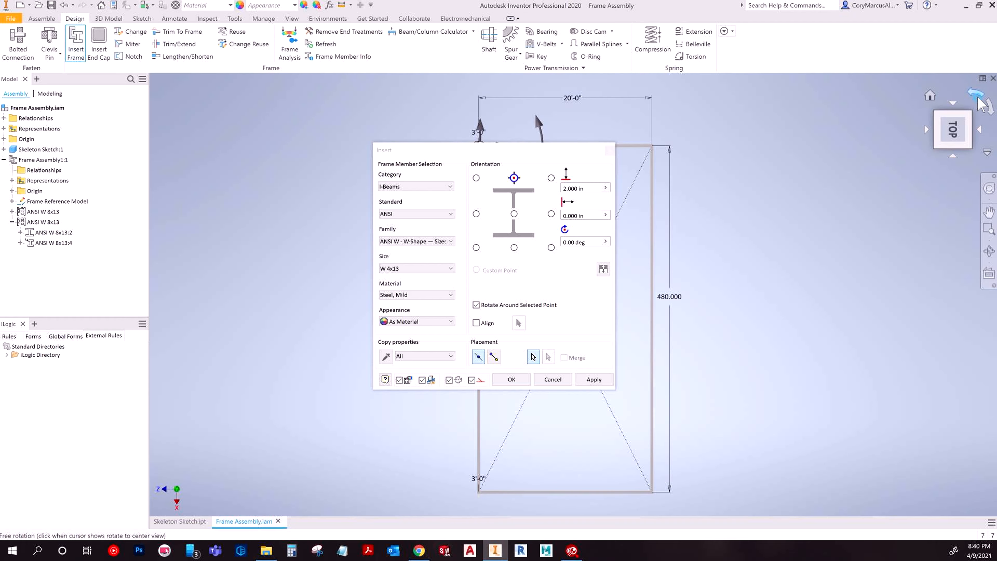
left_click(979, 103)
middle_click_drag(452, 414, 309, 415)
scroll(306, 377, "up", 6)
scroll(298, 388, "down", 7)
scroll(196, 408, "up", 3)
scroll(290, 338, "down", 8)
key("alt")
middle_click_drag(439, 440, 247, 368)
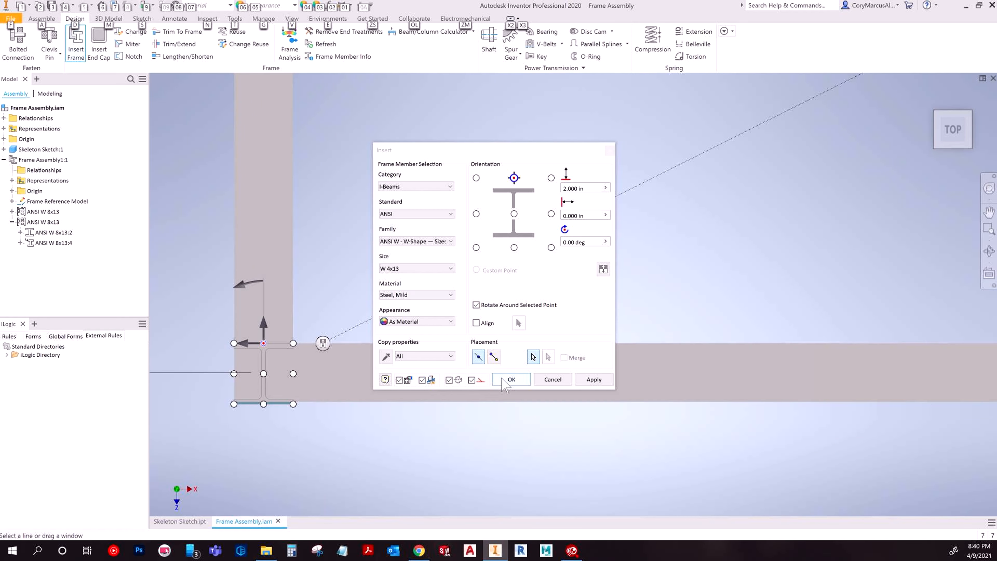
Insert the W 4x13 column with a vertical offset of 0, centred on its 3 ft skeleton line
left_click(513, 248)
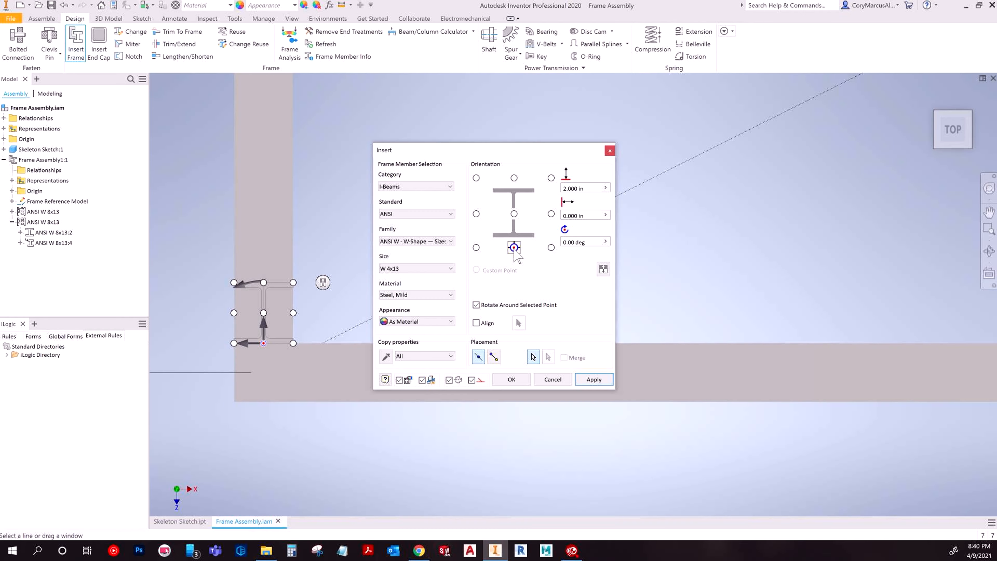
left_click(514, 214)
left_click(514, 179)
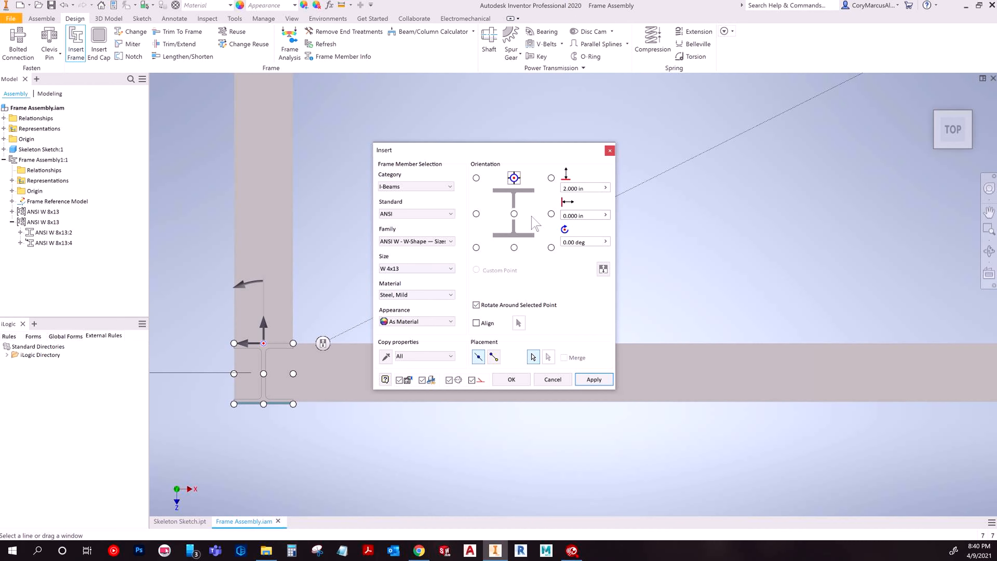
type("0")
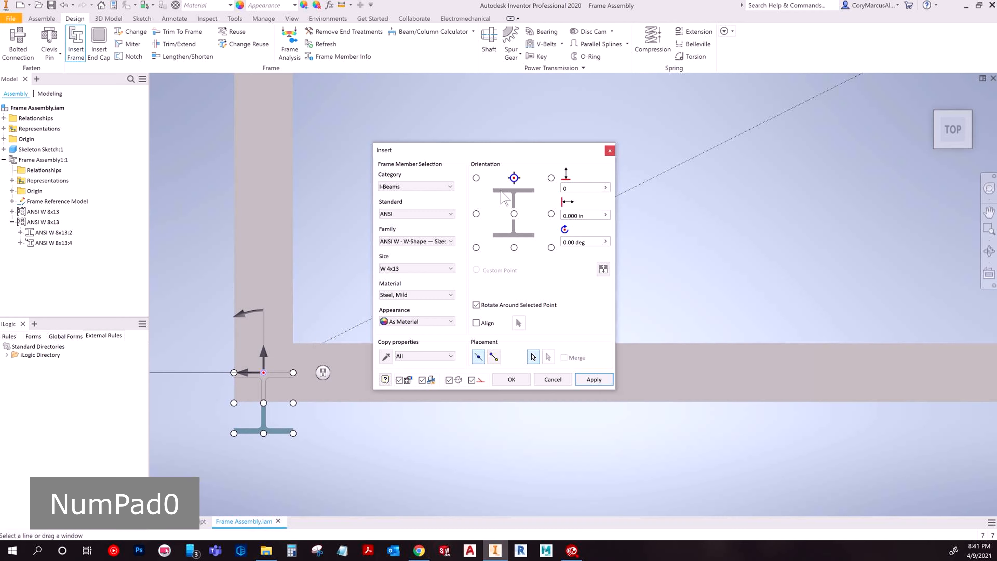
left_click(514, 248)
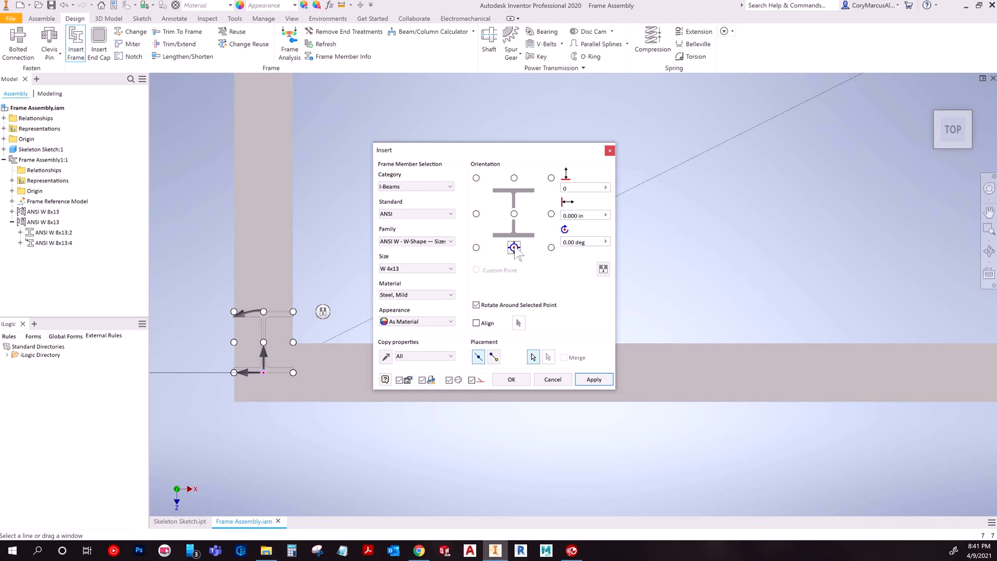
left_click(515, 215)
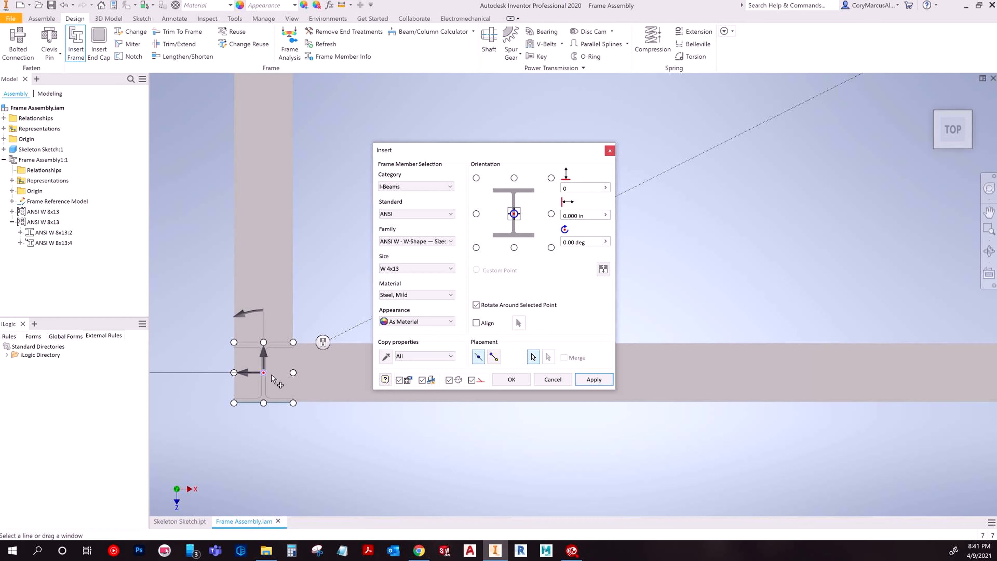
left_click(504, 379)
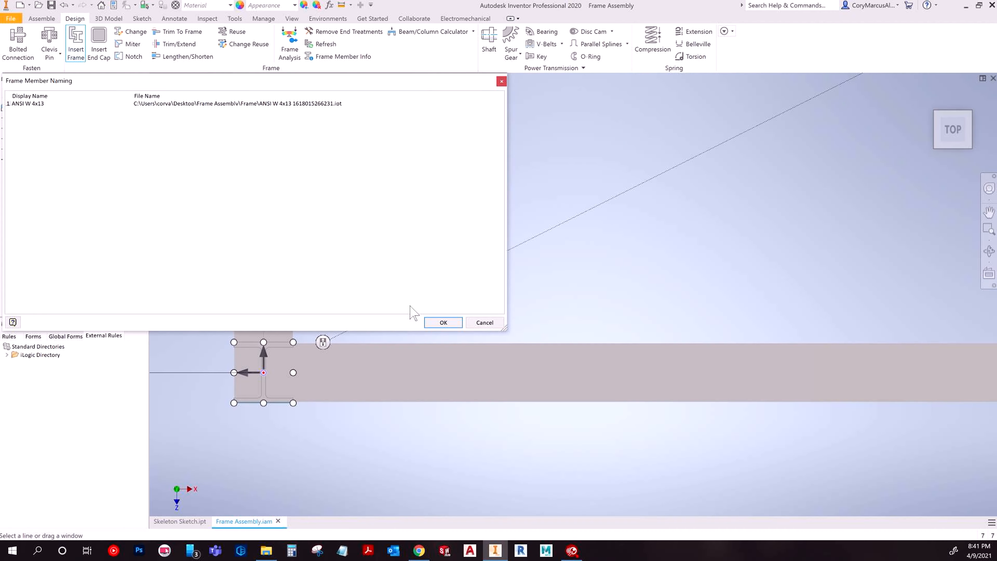
left_click(453, 322)
Try a Trim To Frame between the W 4x13 corner column and the adjoining beam, and undo it
middle_click_drag(390, 423, 376, 125, "shift")
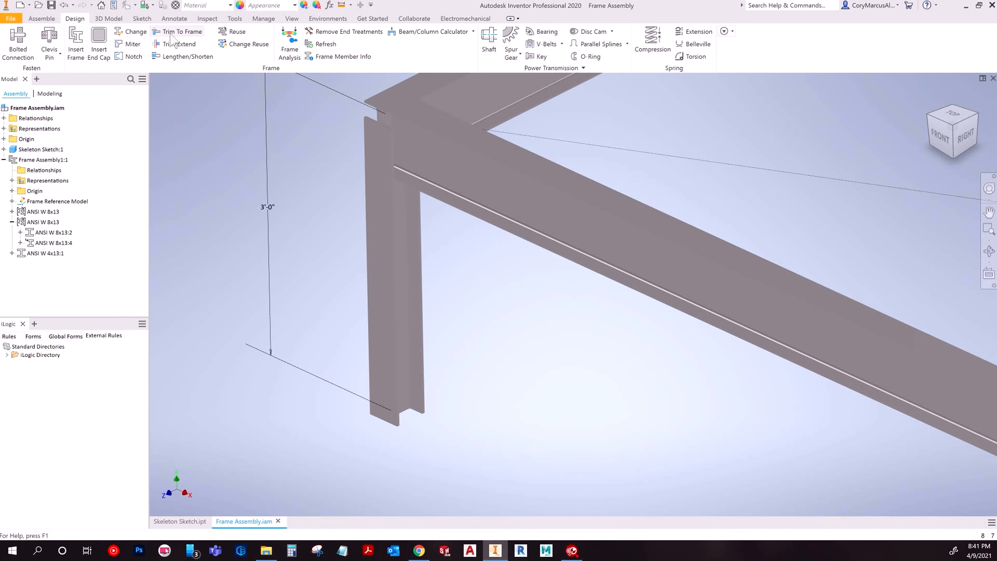
left_click(173, 32)
left_click(411, 234)
middle_click_drag(412, 233, 63, 174, "shift")
left_click(430, 200)
middle_click_drag(430, 201, 78, 215, "shift")
left_click(72, 215)
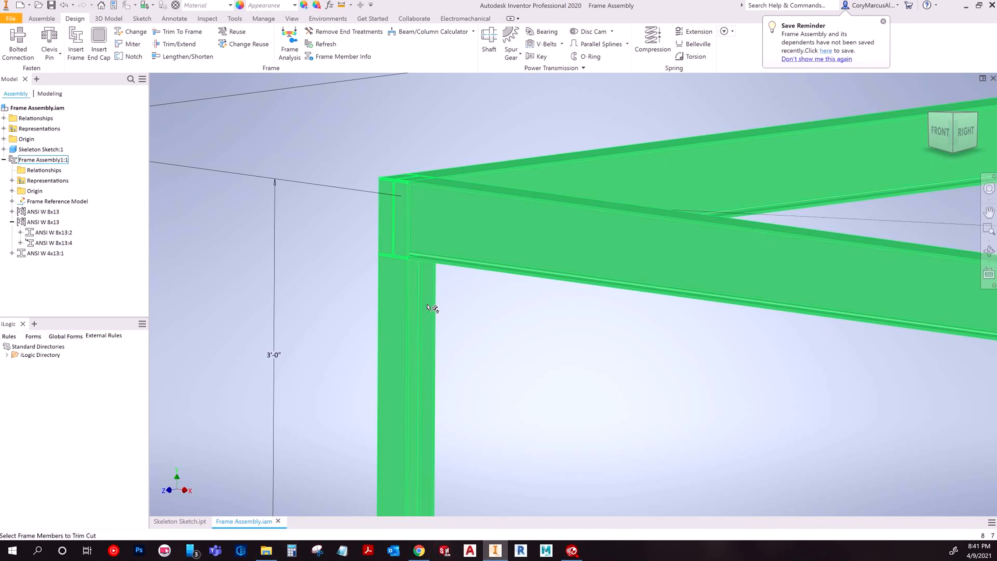
left_click(429, 307)
key("ctrl+z")
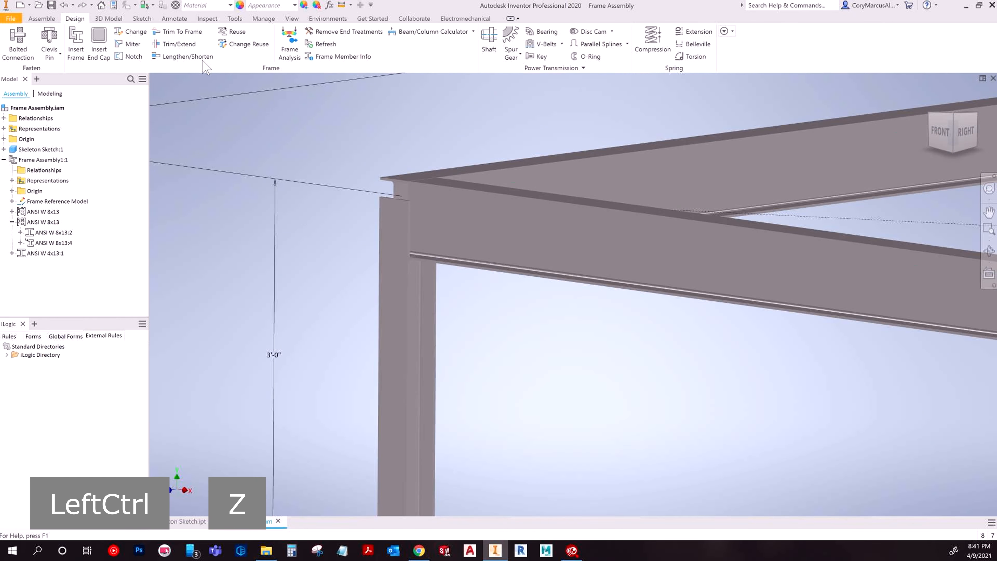
Apply Trim To Frame with the W 4x13 column as first member, the 40 ft W 8x13 beam as second, and zero offsets
left_click(178, 31)
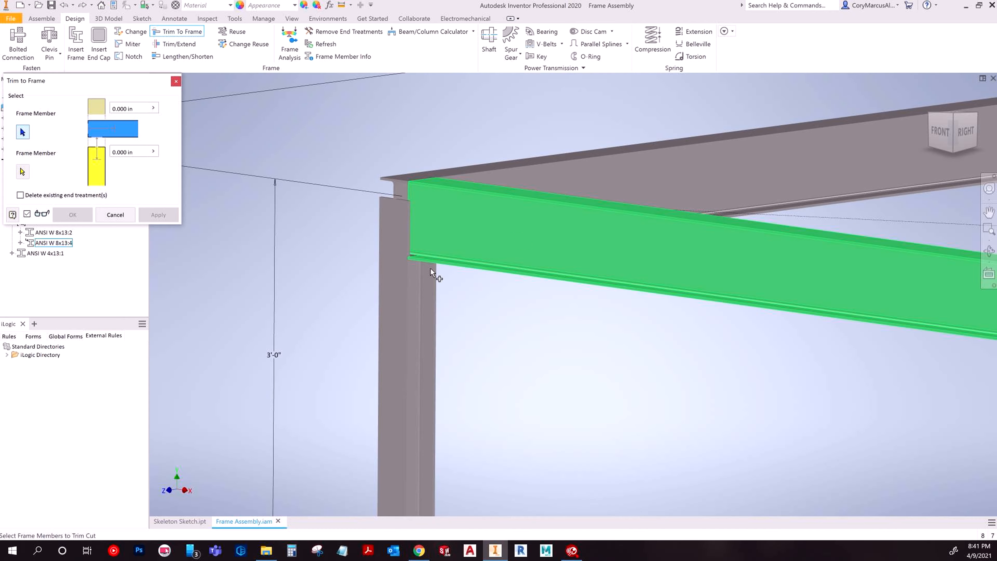
left_click(401, 297)
left_click(531, 225)
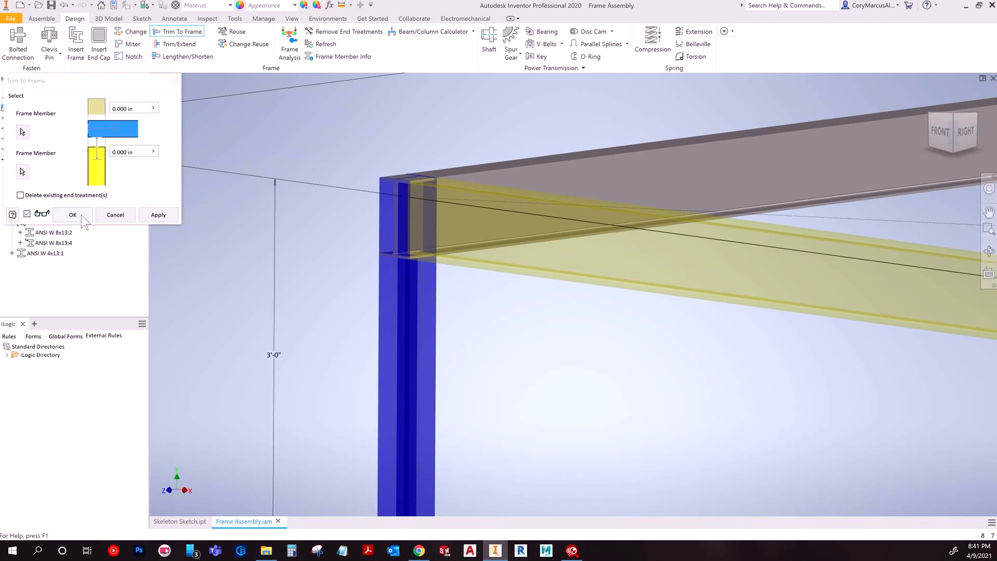
left_click(83, 220)
middle_click_drag(530, 379, 452, 229, "shift")
middle_click_drag(443, 349, 327, 291, "shift")
middle_click_drag(339, 231, 417, 446, "shift")
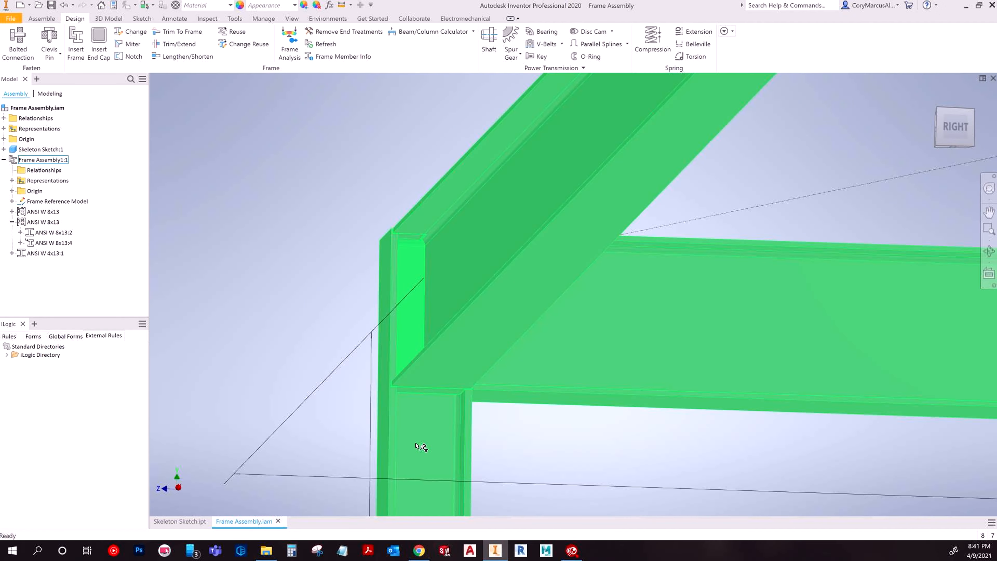
Open the corner column's W 4x13 part file and inspect the end treatment on the member
right_click(250, 201)
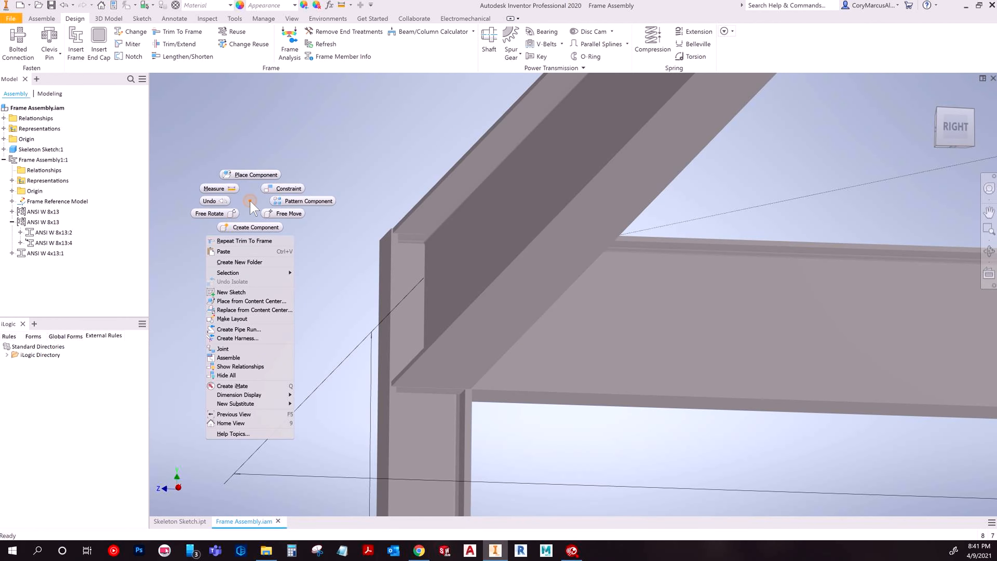
left_click(194, 102)
left_click(148, 7)
left_click(169, 31)
left_click(389, 304)
left_click(376, 477)
right_click(263, 162)
left_click(288, 194)
middle_click_drag(490, 331, 645, 337, "shift")
scroll(518, 330, "up", 6)
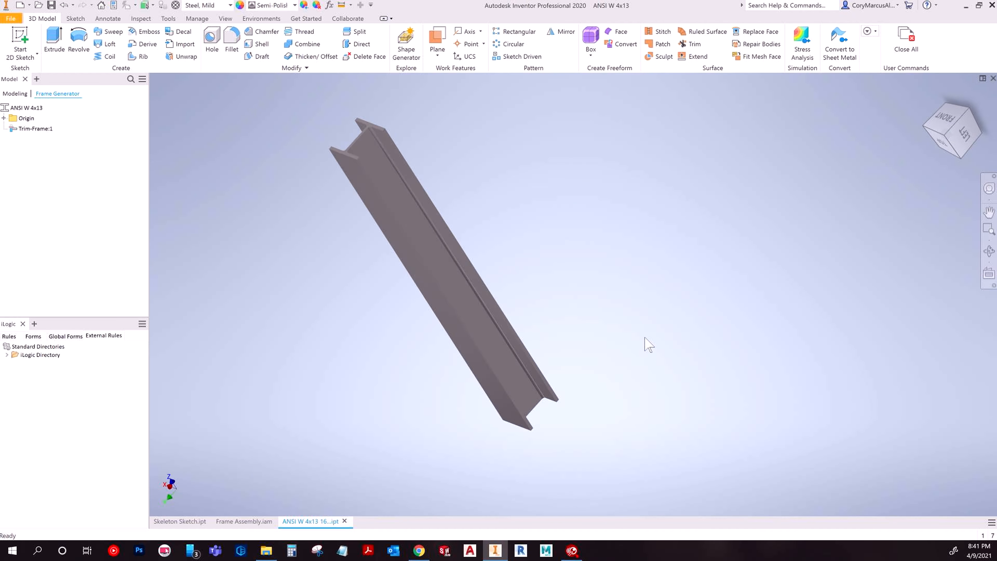
Open the W 8x13 beam's part file, compare its end treatments with the W 4x13 column's, and return to the frame assembly
left_click(244, 521)
left_click(468, 318)
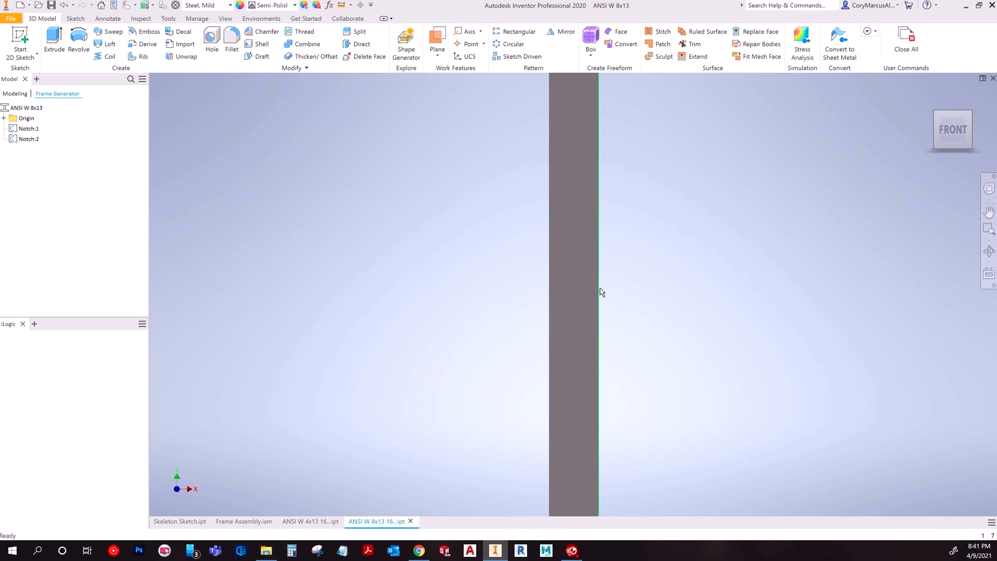
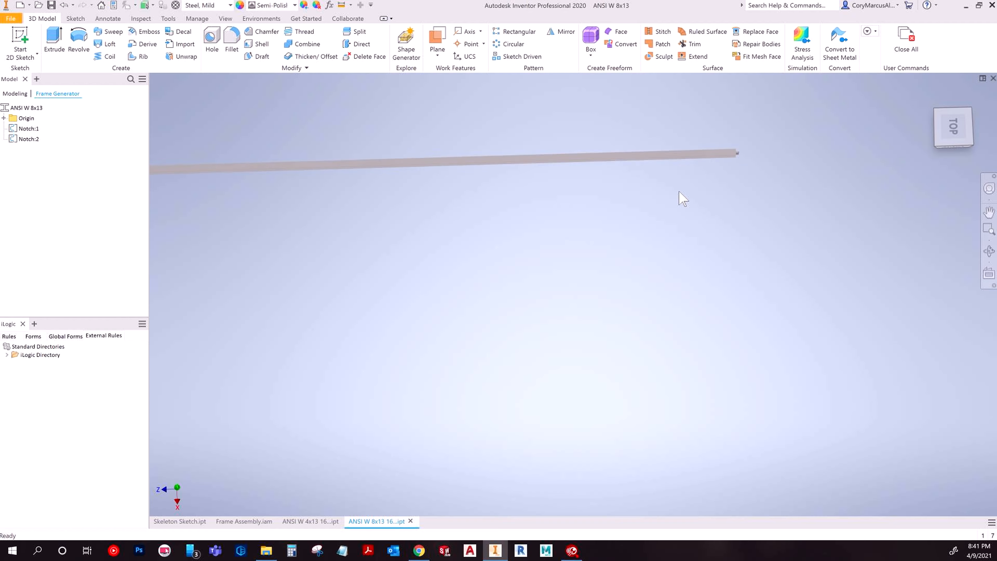
scroll(734, 154, "down", 3)
left_click(310, 521)
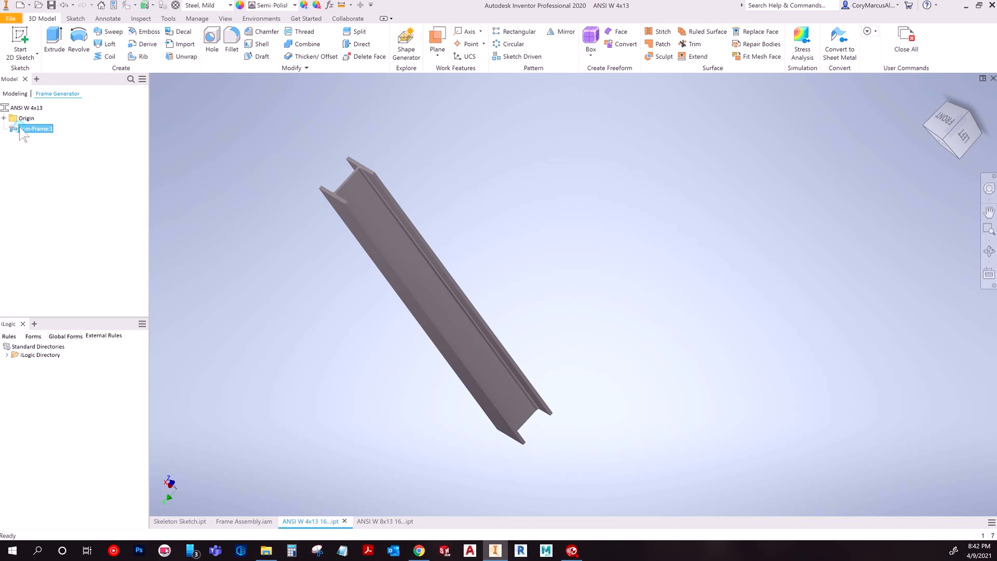
left_click(28, 206)
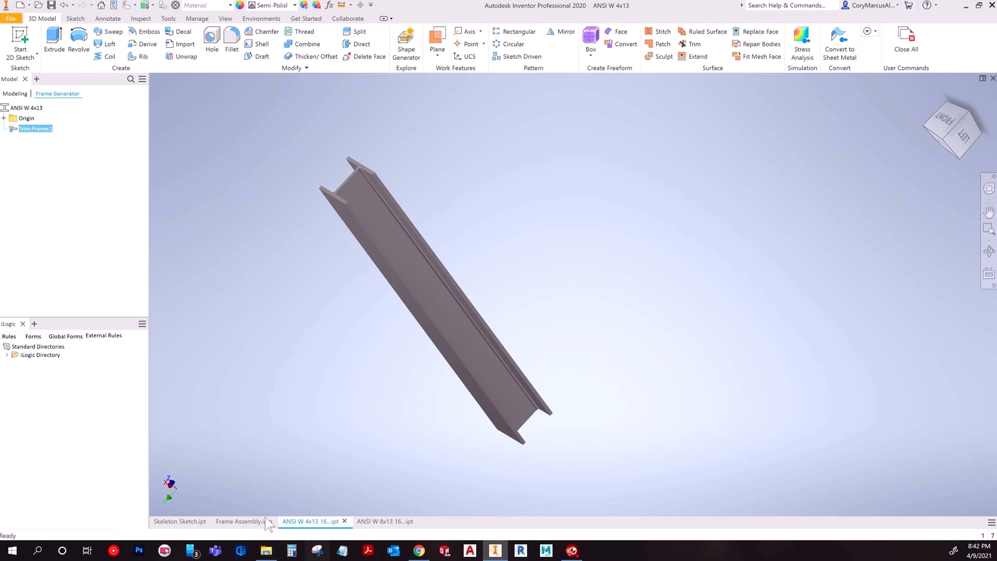
left_click(246, 521)
Undo the Trim To Frame between the W 4x13 column and the 40 ft beam
left_click(485, 380)
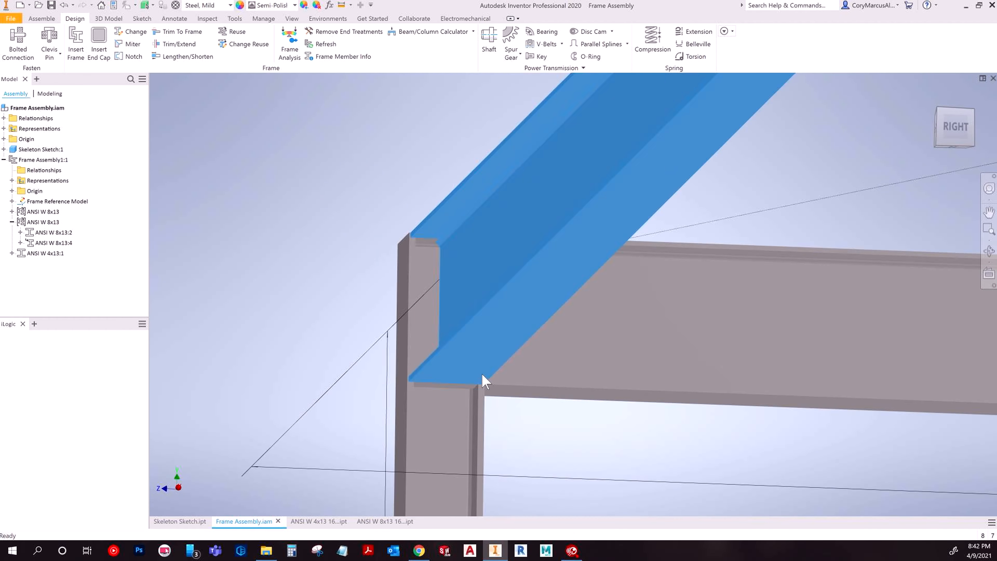
scroll(510, 387, "down", 5)
left_click(460, 336)
scroll(494, 414, "up", 2)
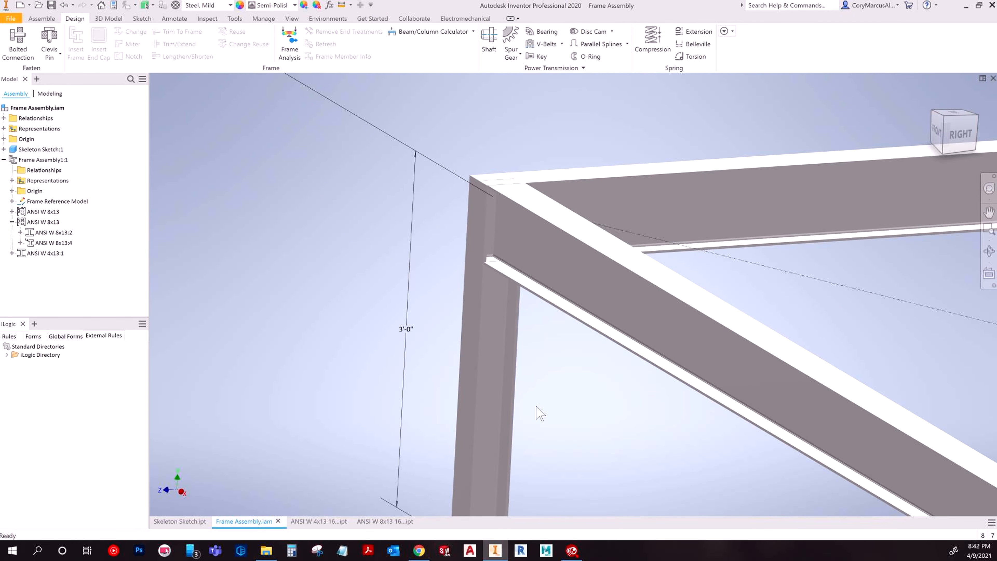
key("ctrl+z")
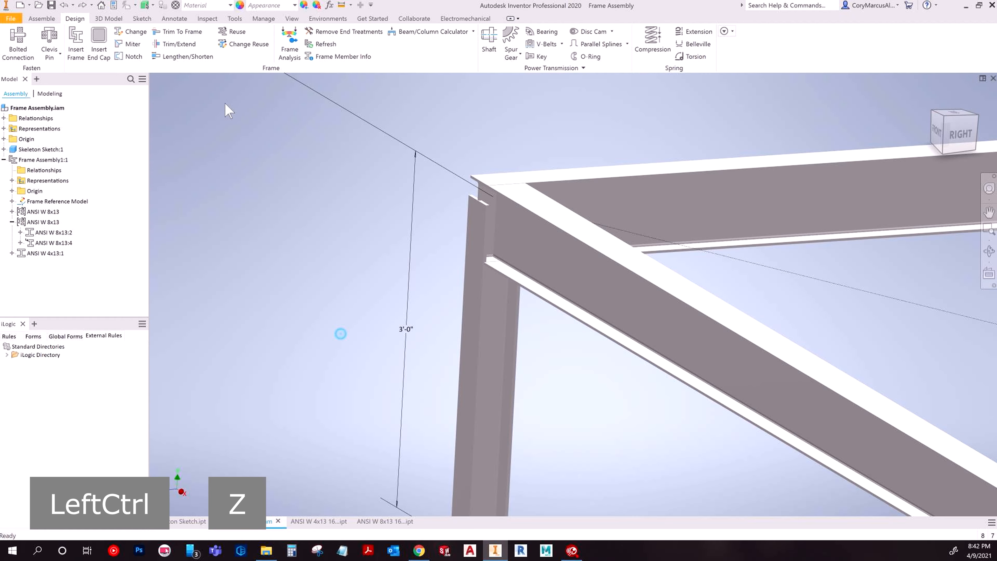
Trim the W 4x13 corner column to the underside of the 40 ft beam's bottom flange using Trim/Extend, with a 0 in offset
left_click(179, 44)
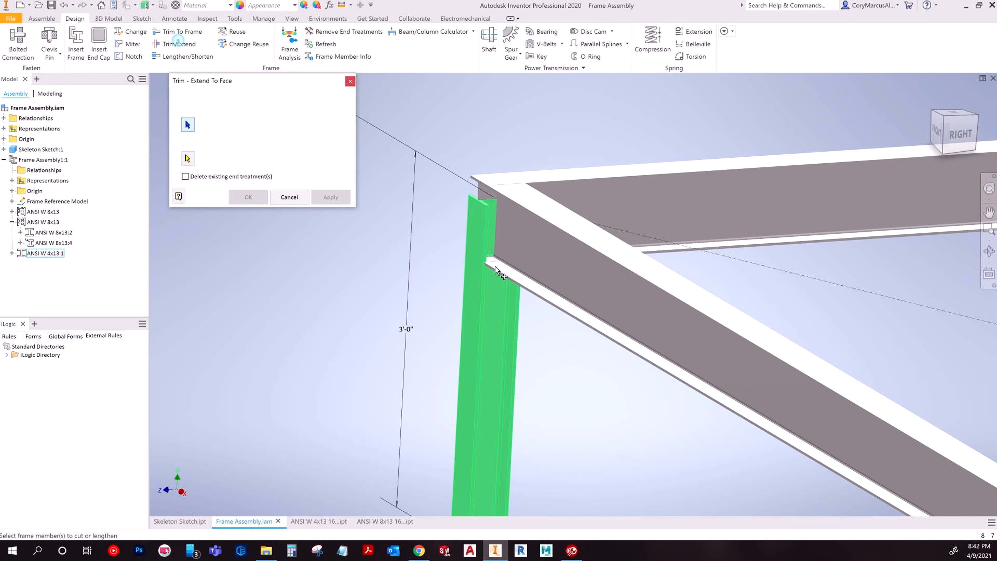
left_click(488, 320)
middle_click_drag(569, 228, 208, 152, "shift")
left_click(182, 158)
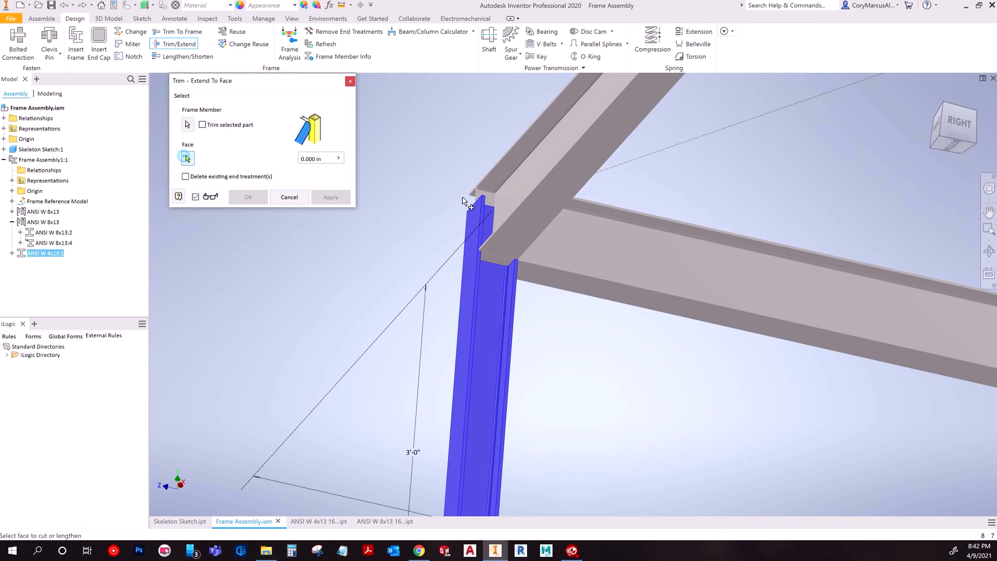
left_click(526, 224)
middle_click_drag(527, 224, 246, 190, "shift")
middle_click_drag(517, 356, 636, 261, "shift")
middle_click_drag(512, 187, 543, 253, "shift")
scroll(543, 254, "down", 4)
middle_click_drag(434, 168, 652, 340, "shift")
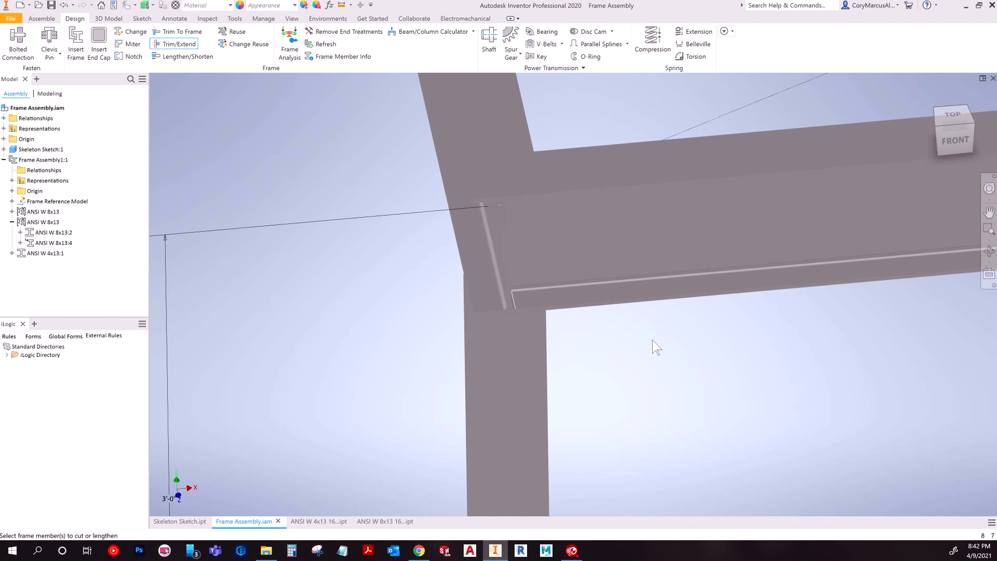
scroll(657, 347, "down", 5)
key("Escape")
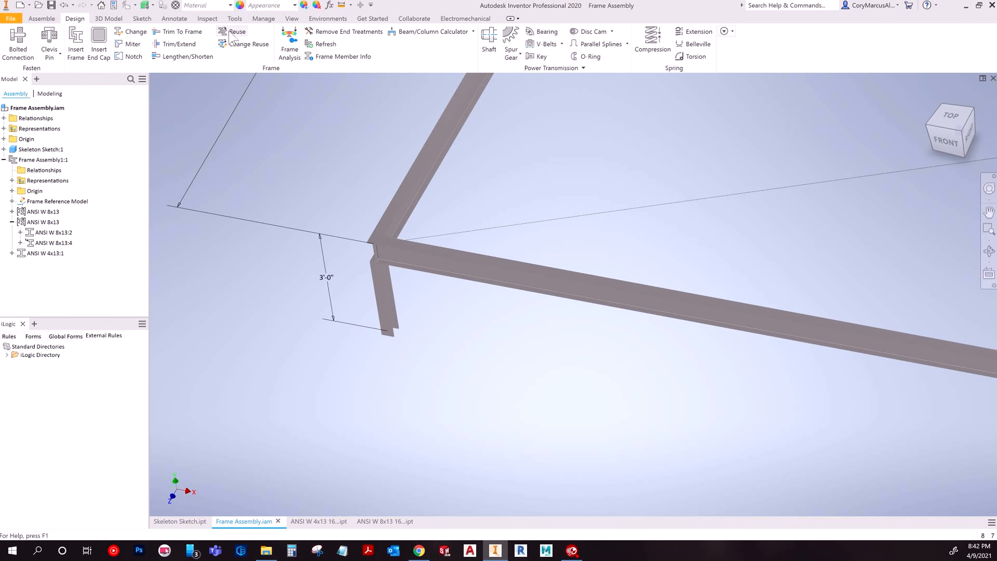
Reuse the W 4x13 column on the three remaining 3 ft corner lines of the skeleton and check the placed columns
left_click(237, 32)
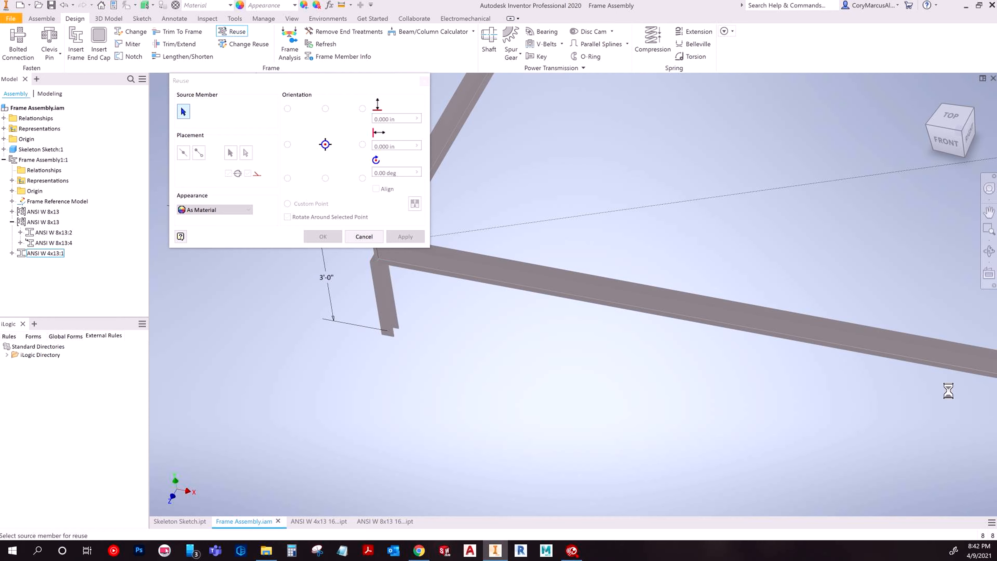
scroll(761, 374, "down", 3)
middle_click_drag(928, 392, 916, 374, "shift")
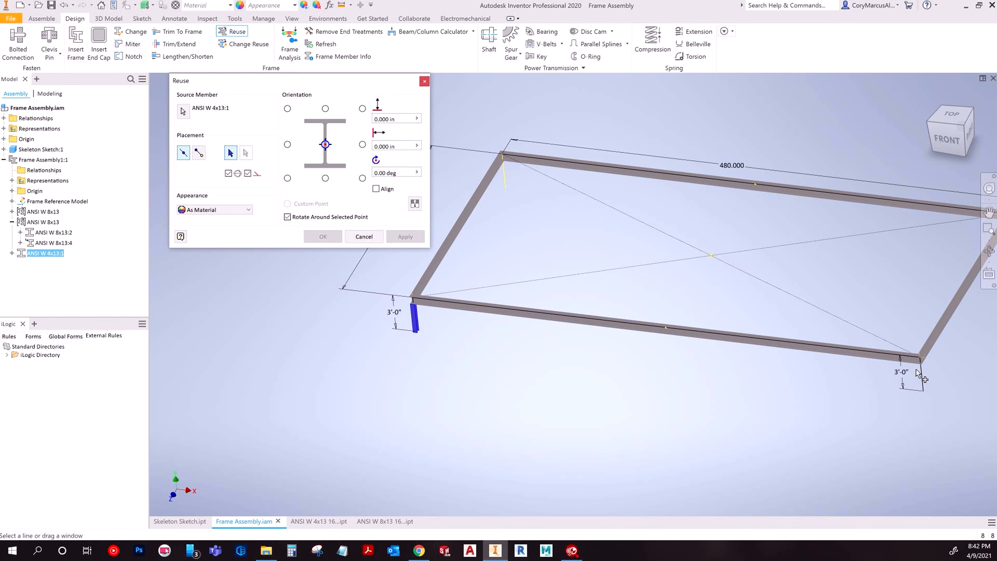
left_click(508, 183)
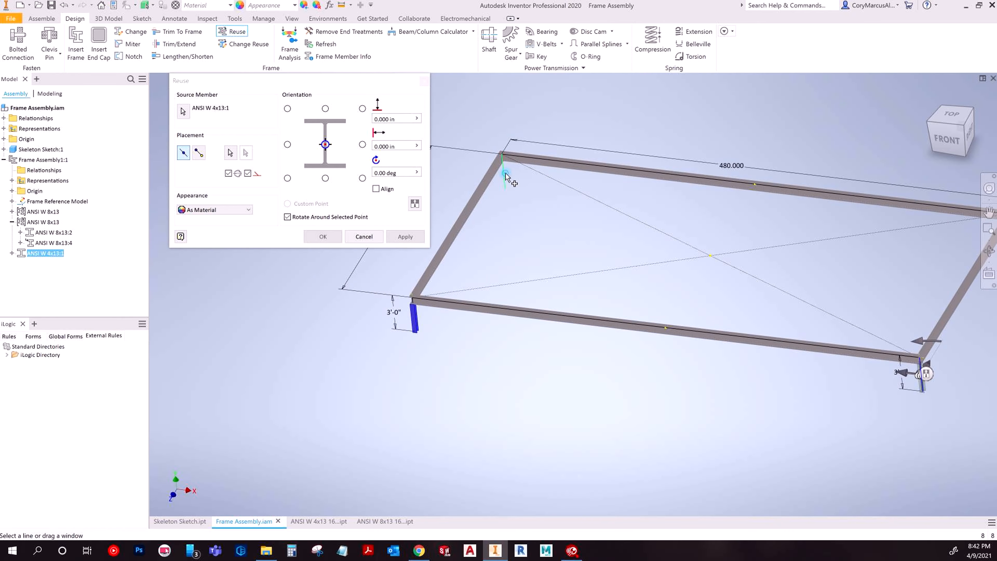
scroll(730, 263, "down", 3)
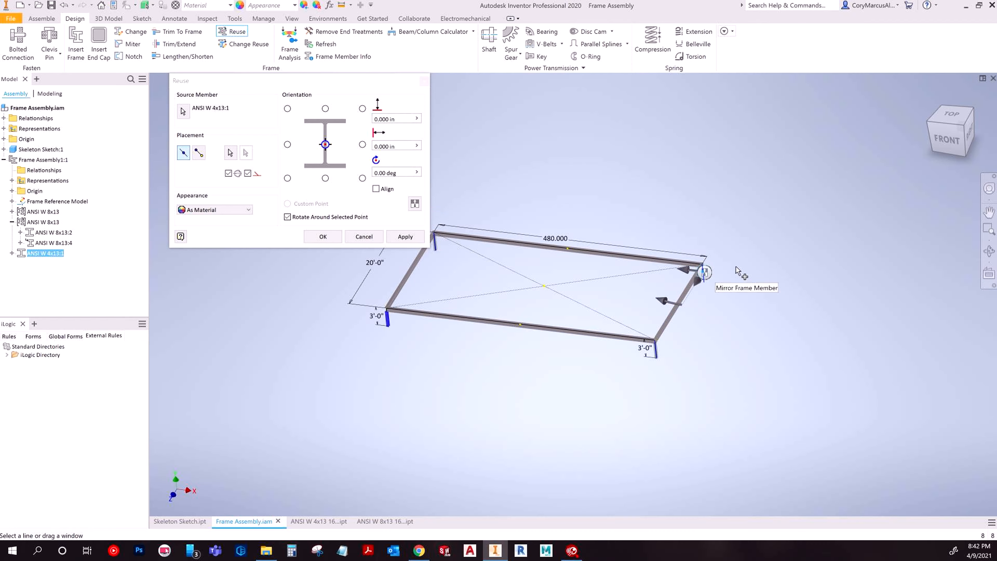
left_click(322, 236)
scroll(691, 363, "up", 6)
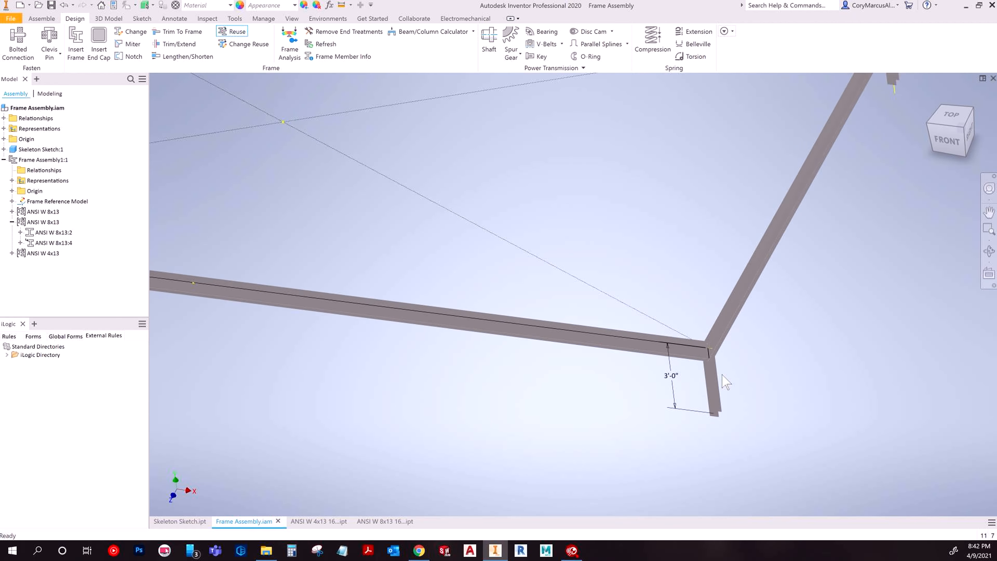
middle_click_drag(736, 368, 863, 248, "shift")
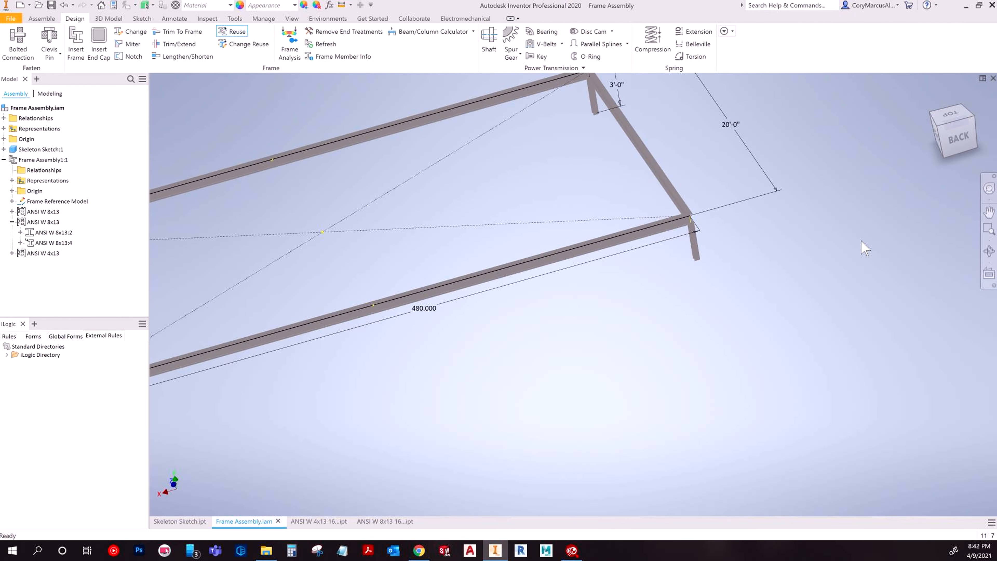
left_click(694, 251)
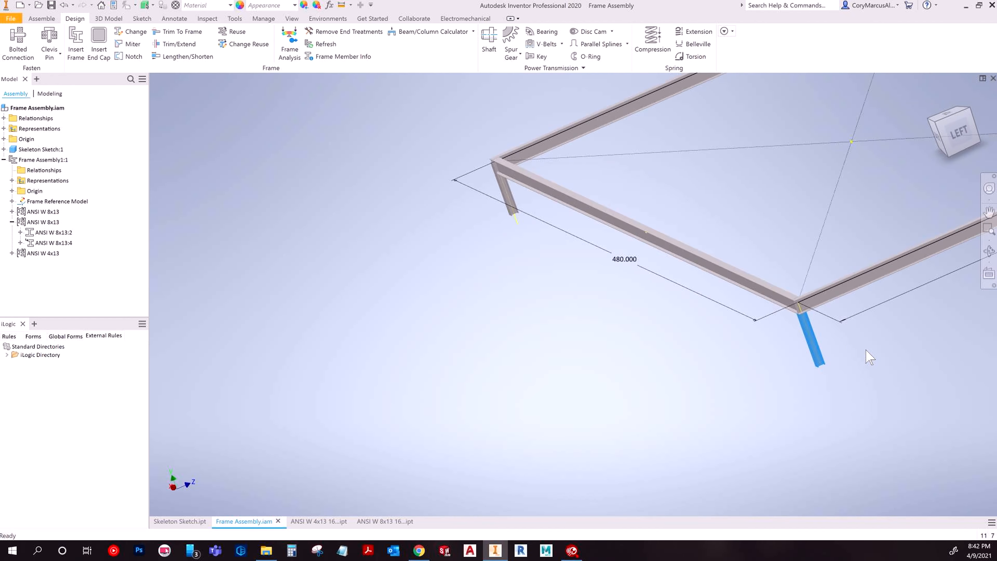
middle_click_drag(870, 357, 617, 382, "shift")
left_click(638, 362)
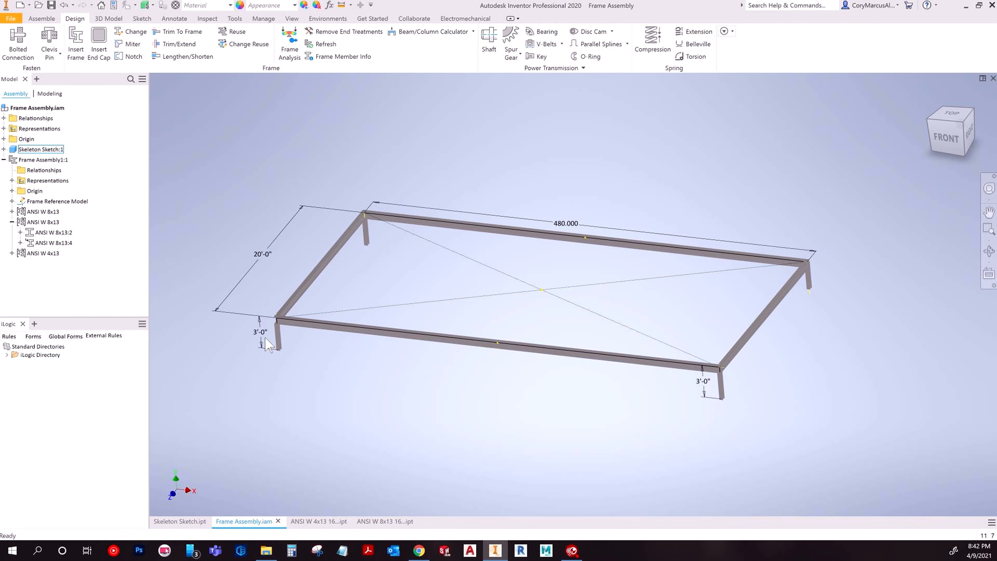
Close the W 4x13 and W 8x13 part files without saving, and also close the Skeleton Sketch file
left_click(302, 525)
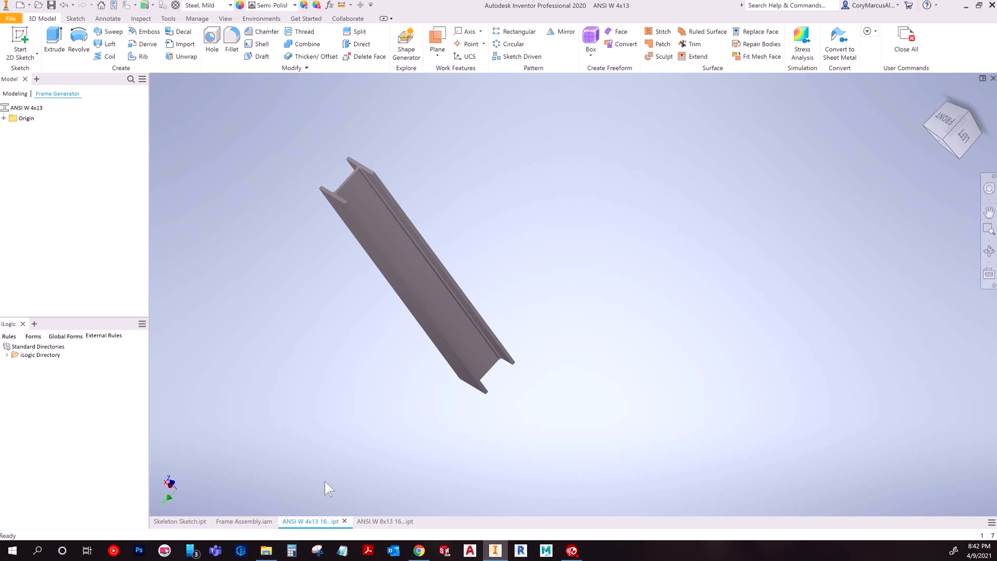
key("x")
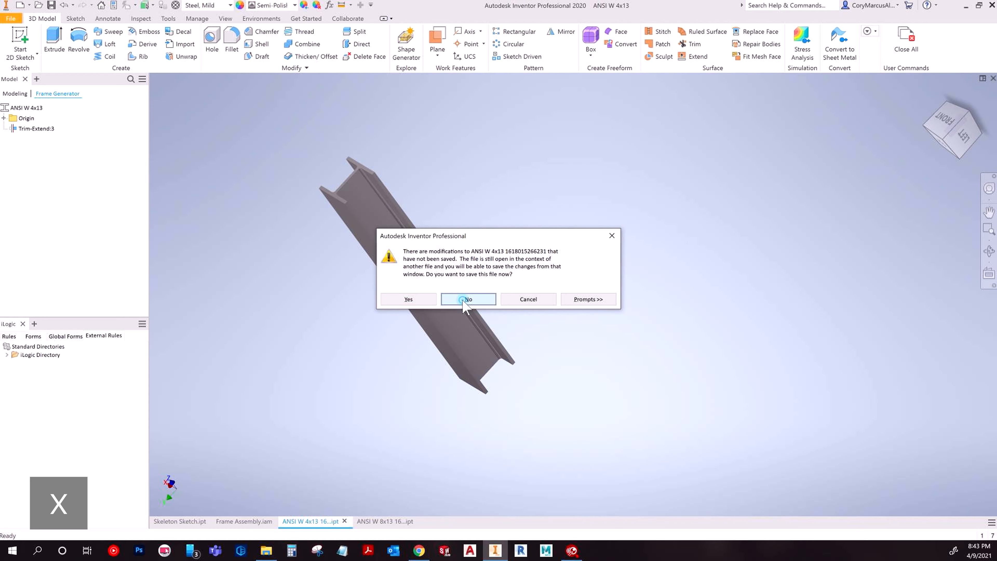
left_click(463, 299)
left_click(319, 521)
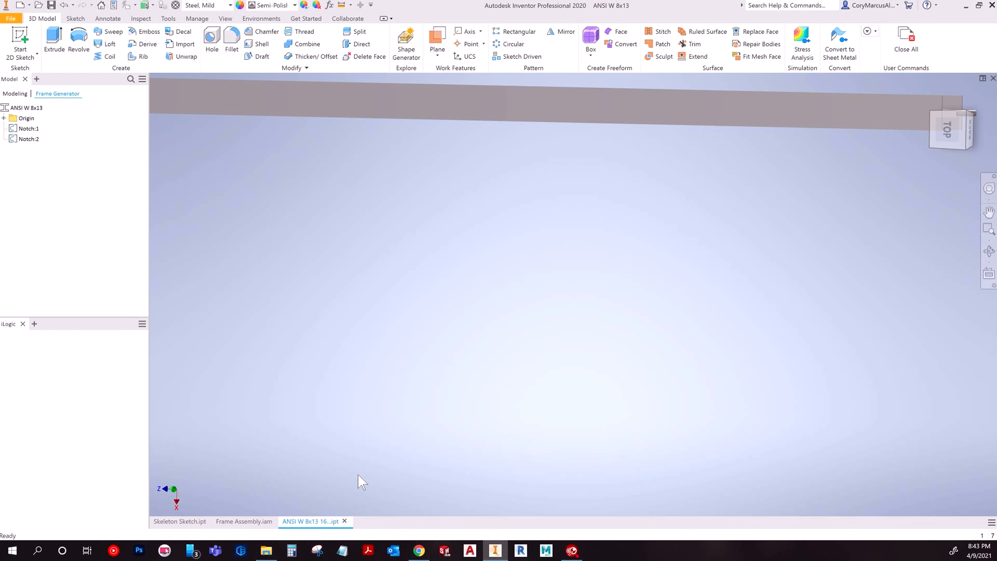
key("x")
left_click(469, 299)
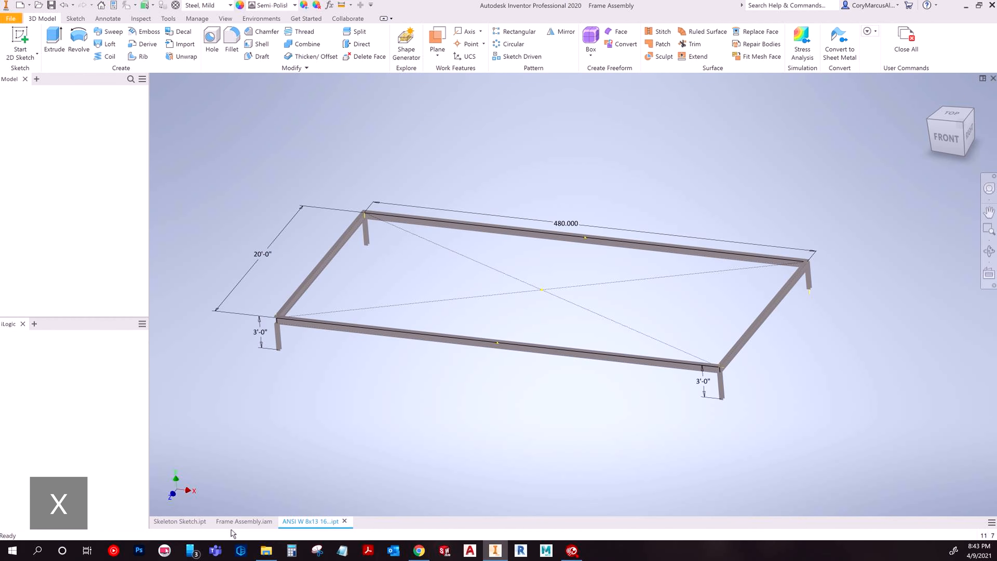
left_click(194, 519)
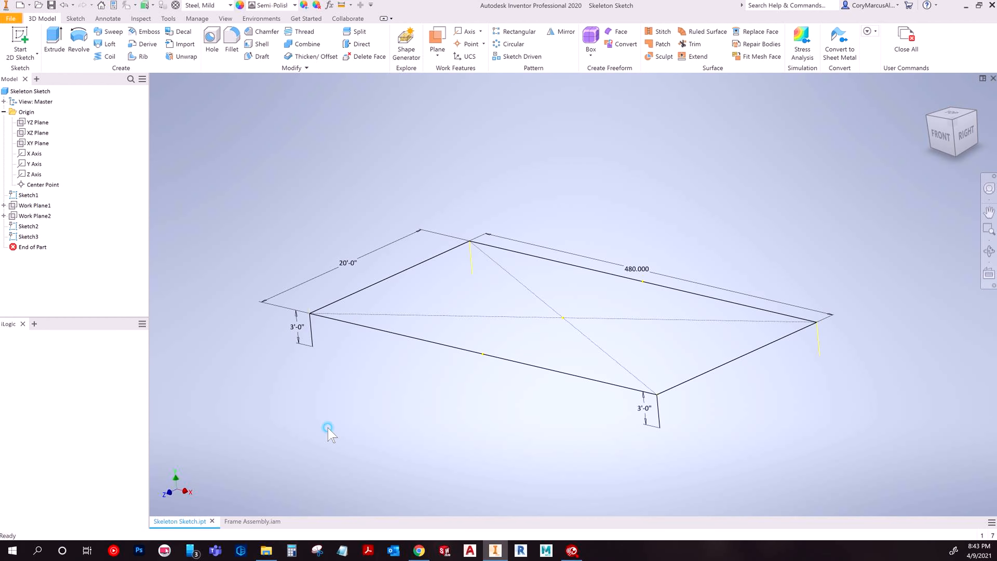
key("x")
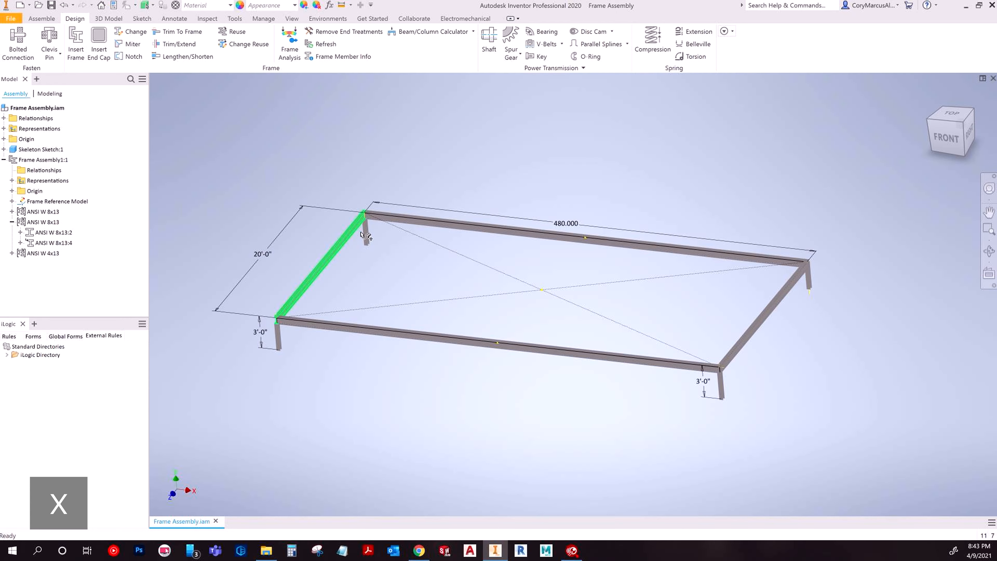
Open Sketch1 of the Skeleton Sketch part for editing within the frame assembly
left_click(426, 242)
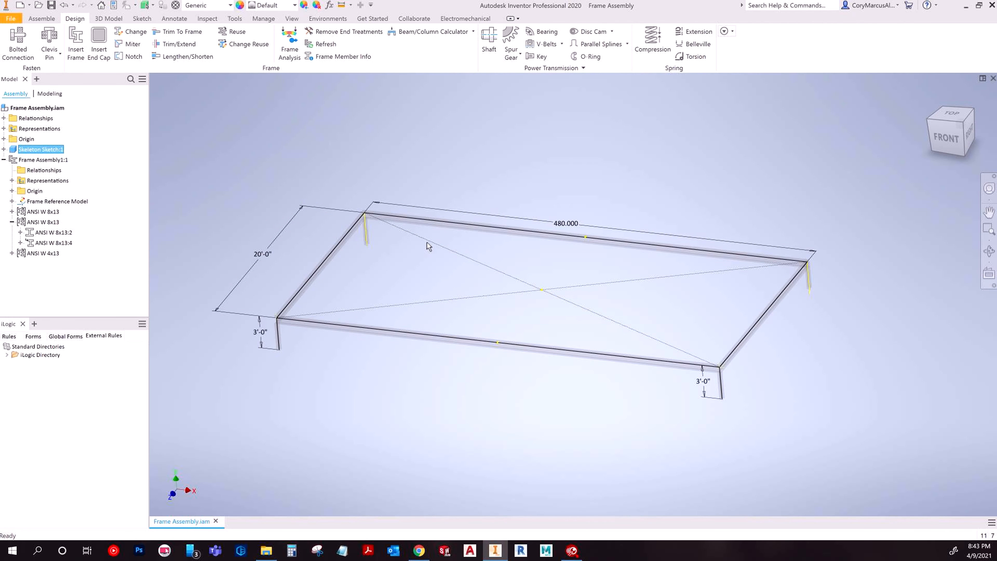
double_click(427, 243)
double_click(36, 151)
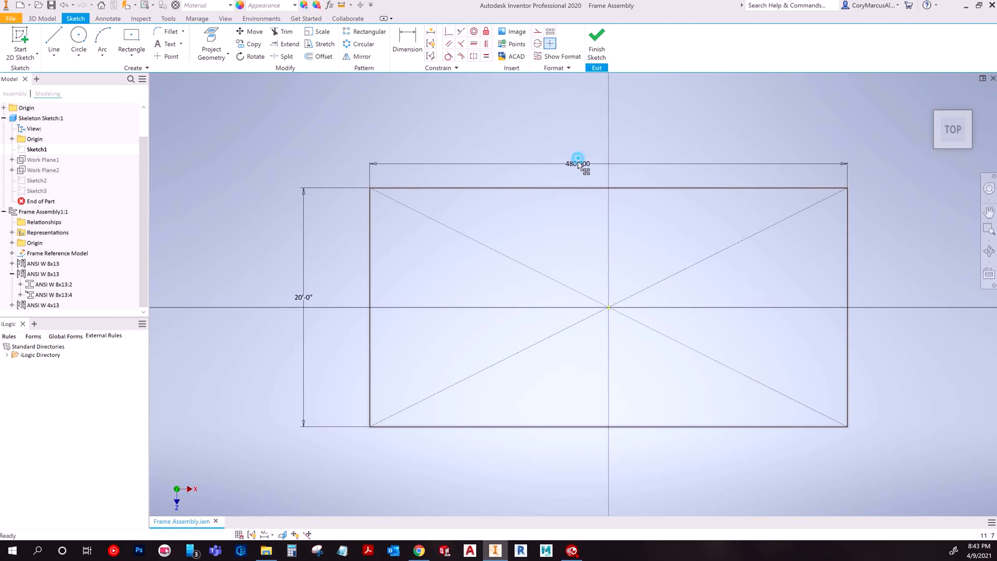
Set the skeleton rectangle's length to 32 ft
double_click(576, 163)
type("32'")
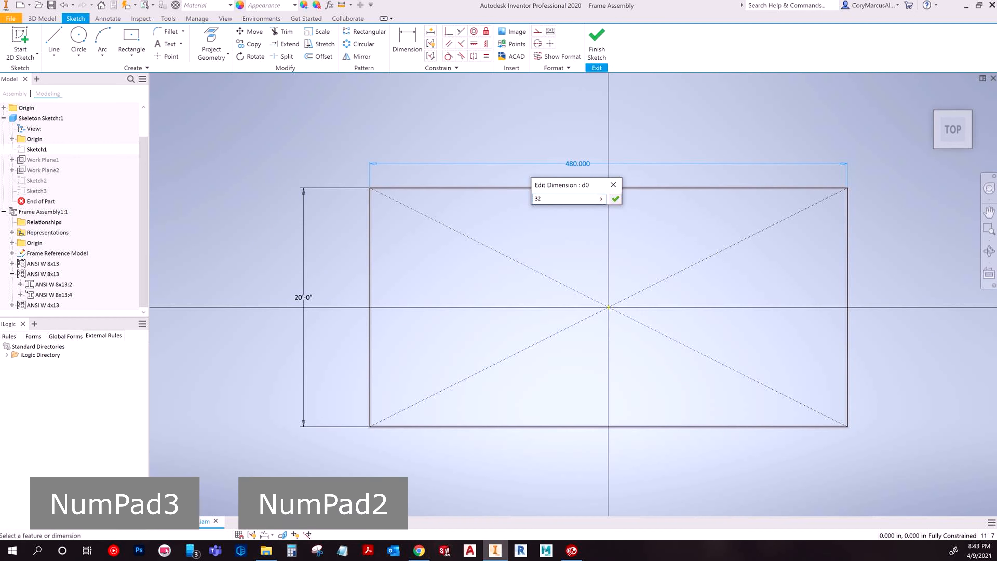
key("Return")
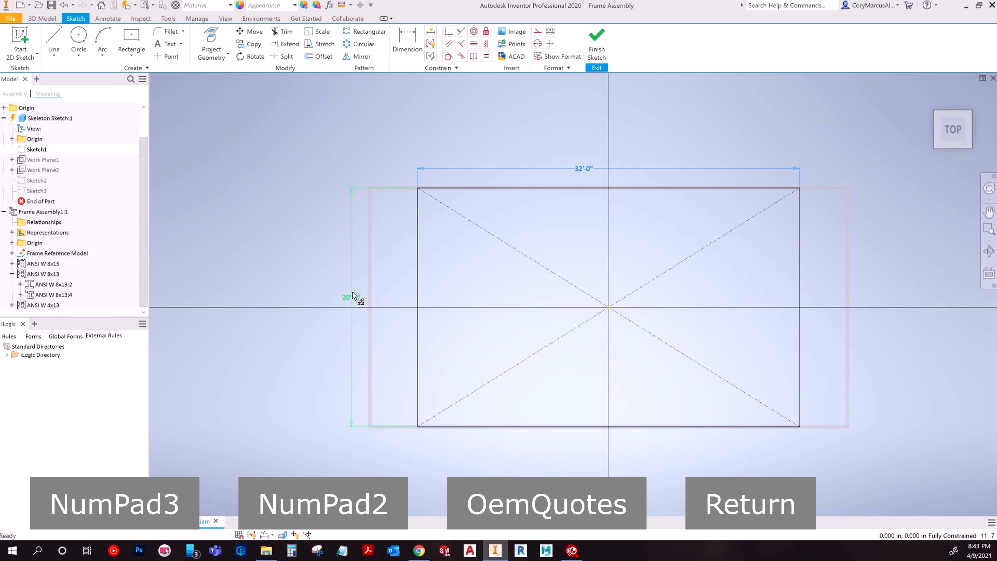
Resize the skeleton rectangle to 20 ft long and 12 ft wide, finish the sketch and return to the frame assembly
double_click(582, 167)
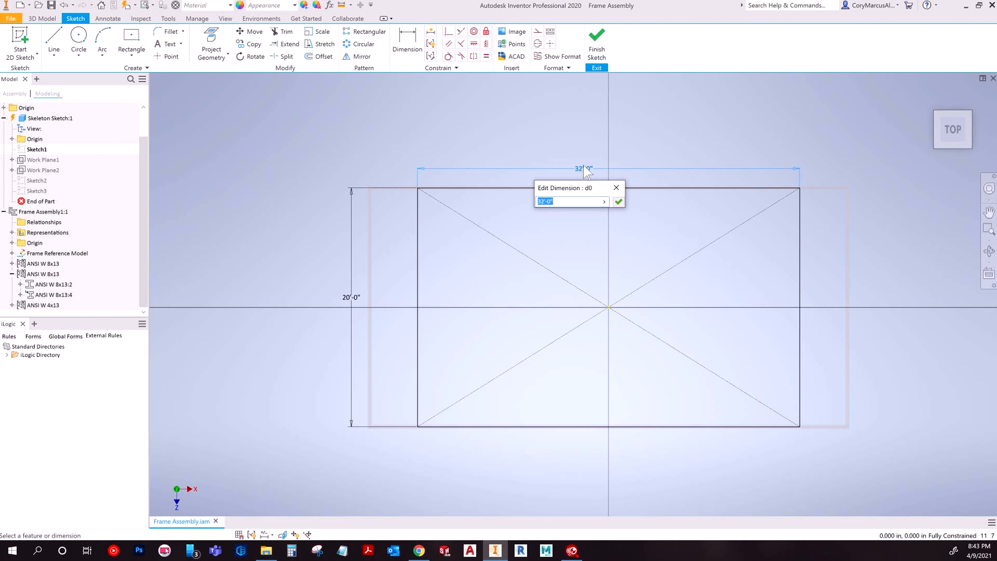
type("20'")
key("Return")
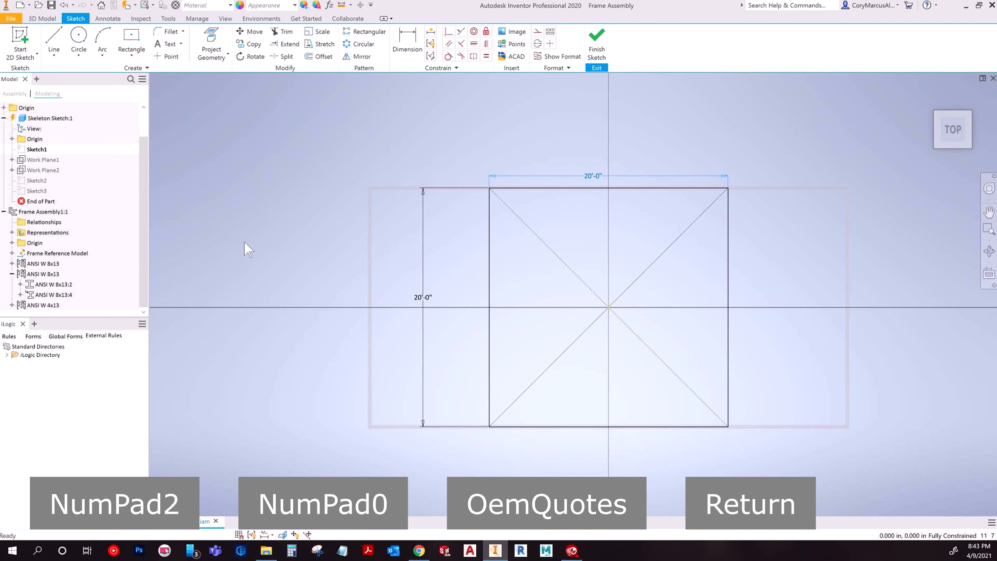
double_click(428, 298)
type("12'")
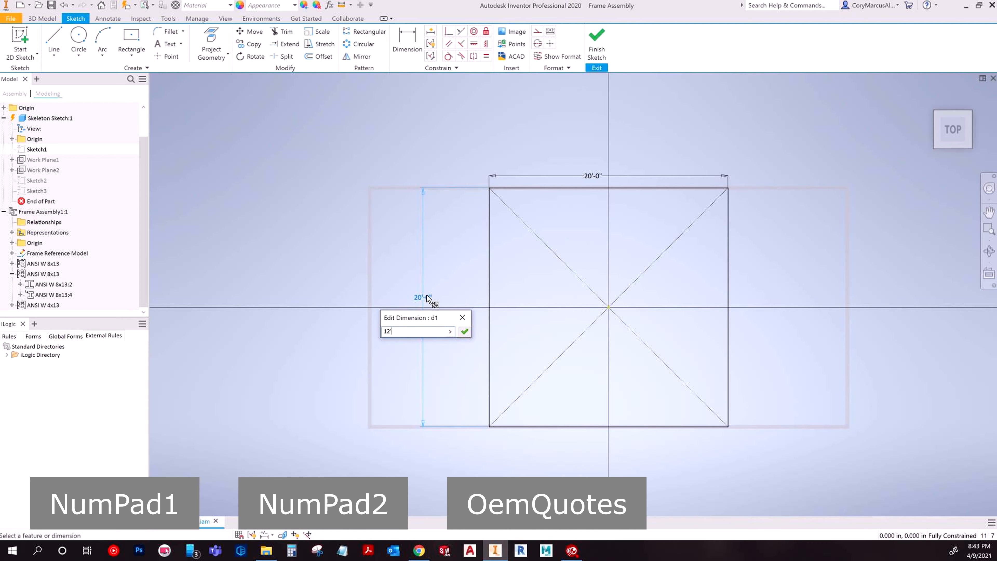
key("Return")
left_click(597, 41)
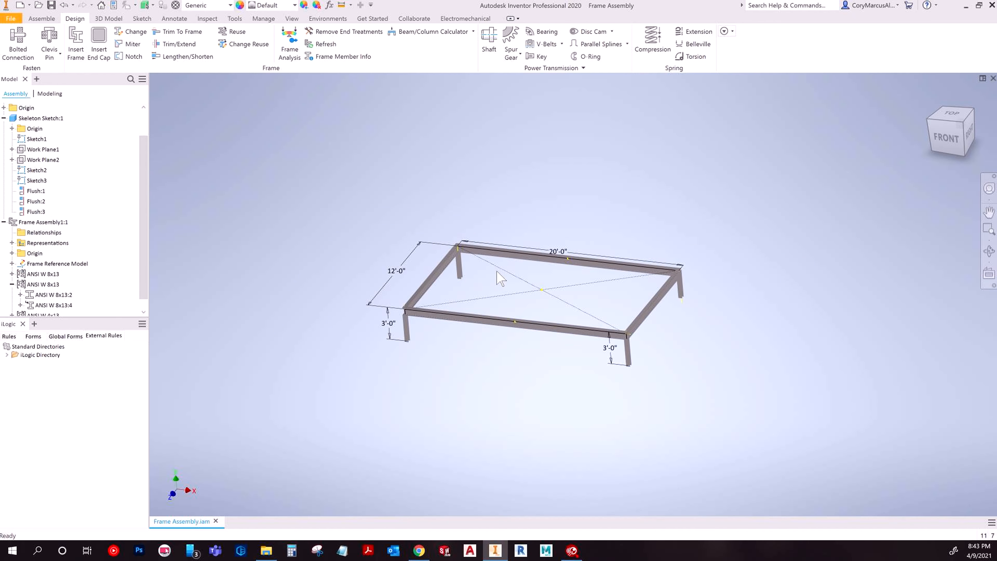
scroll(497, 271, "up", 5)
middle_click_drag(760, 455, 475, 337, "shift")
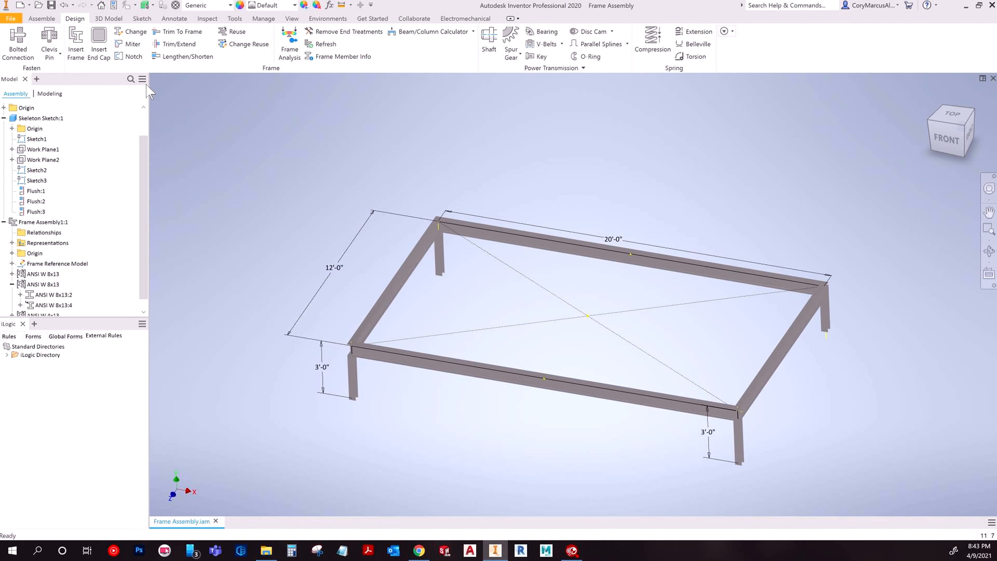
Open the Skeleton Sketch part from the assembly in its own window
left_click(34, 118)
right_click(369, 210)
left_click(369, 183)
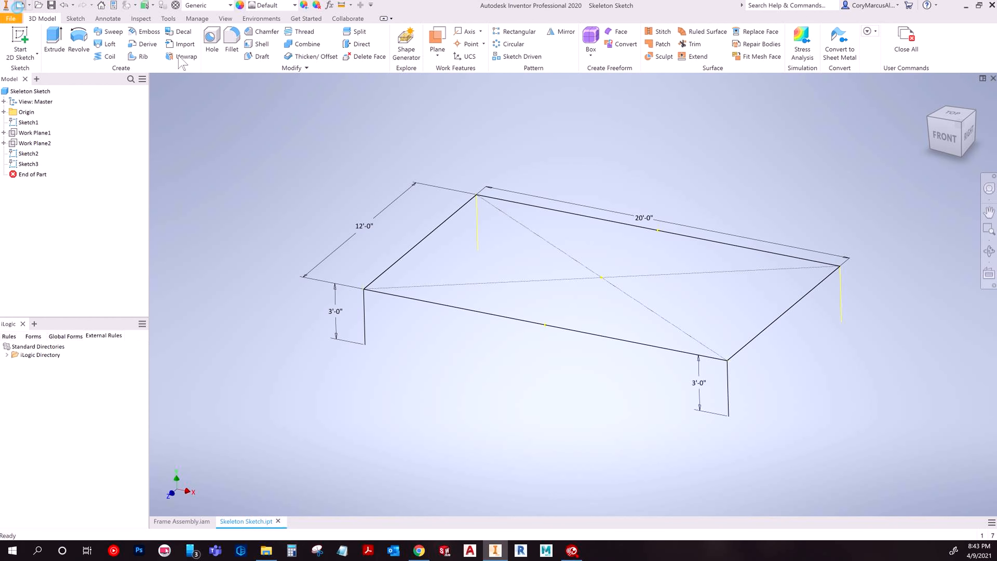
Create a new part from the Standard (in).ipt template and start a 3D sketch in it
double_click(417, 224)
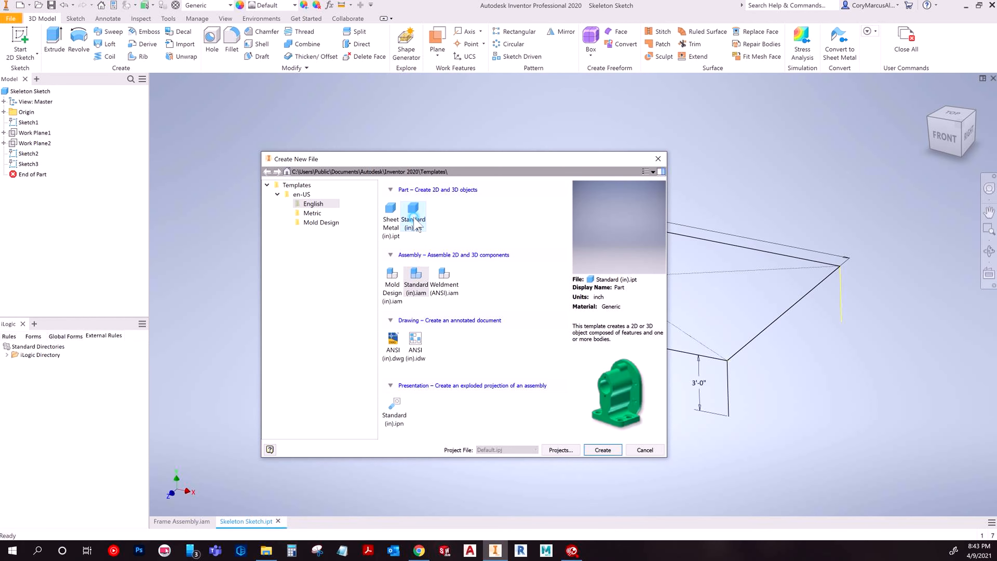
left_click(24, 59)
left_click(43, 94)
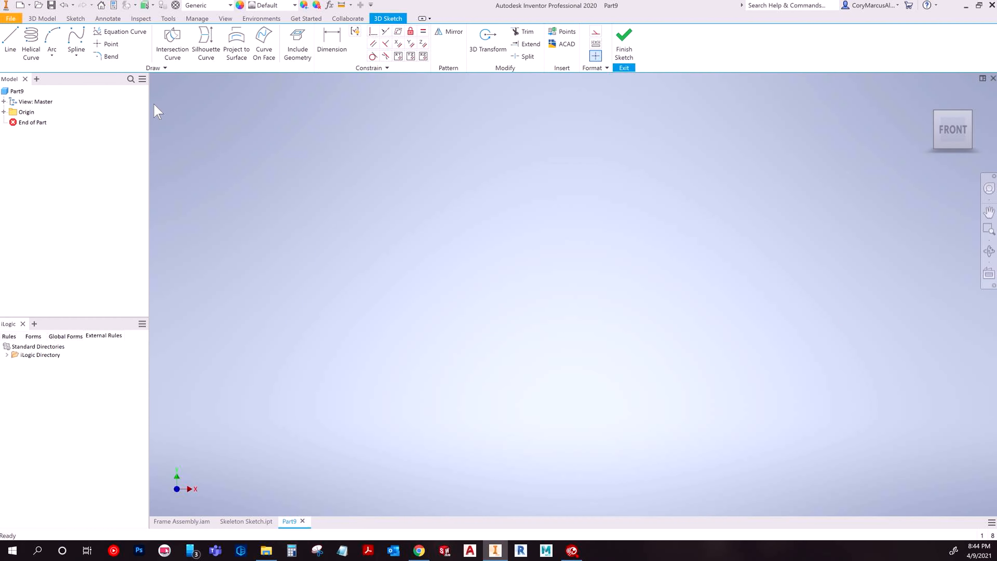
Draw a closed horizontal rectangle of 3D lines from the origin, 40 ft along X by 20 ft along Z
left_click(10, 44)
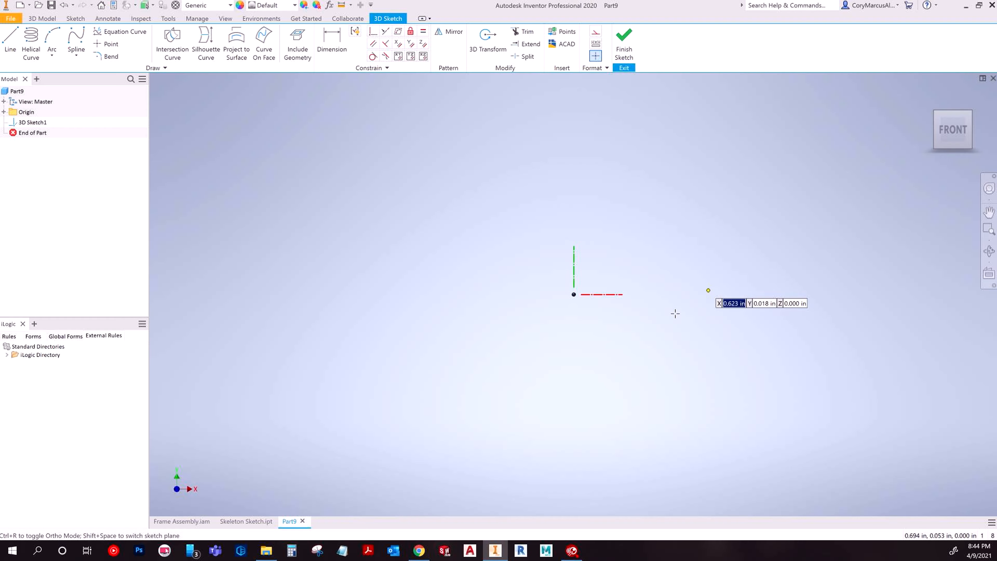
key("F6")
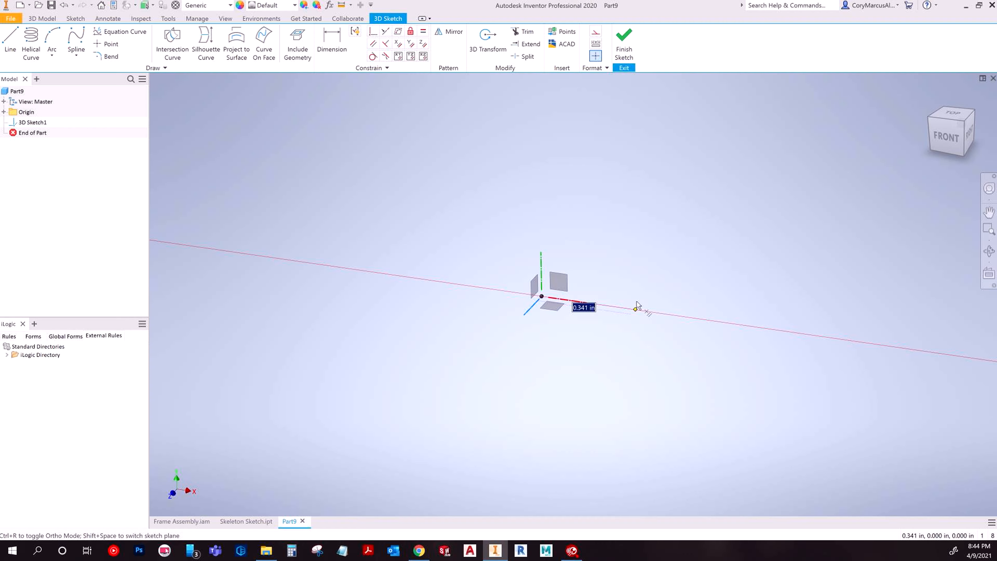
type("40'")
key("Return")
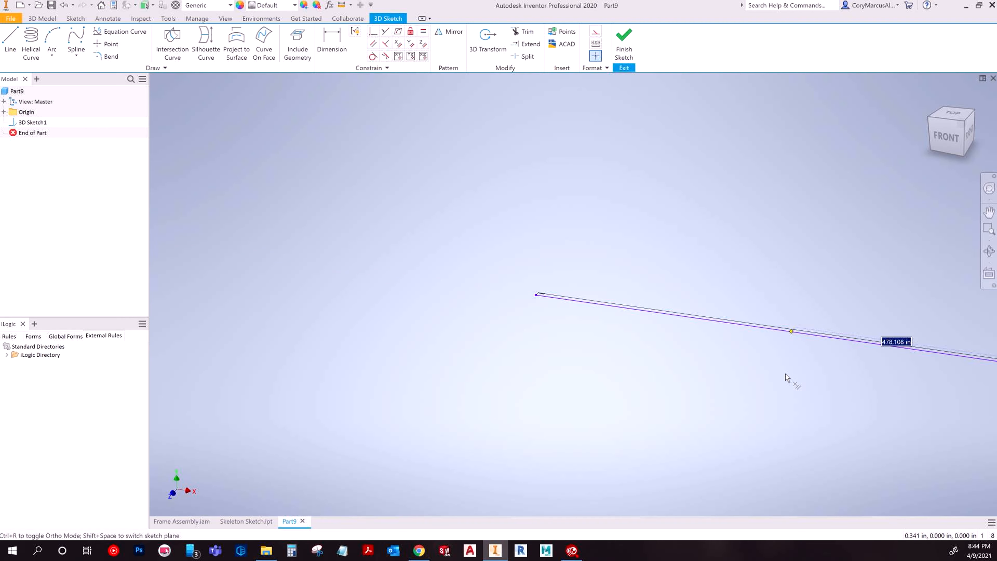
scroll(691, 443, "down", 8)
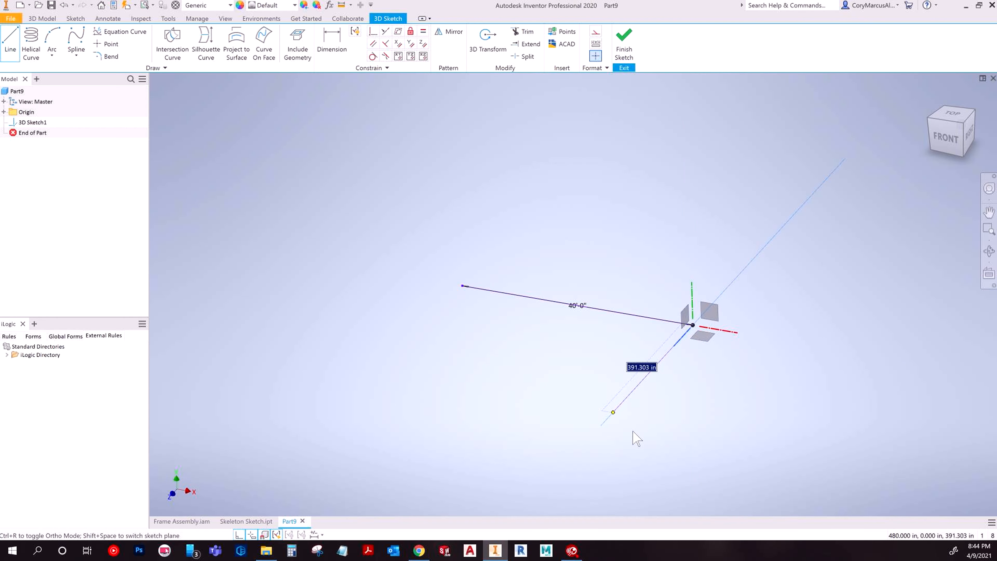
type("20'")
key("Return")
type("40'")
key("Return")
type("20'")
key("Return")
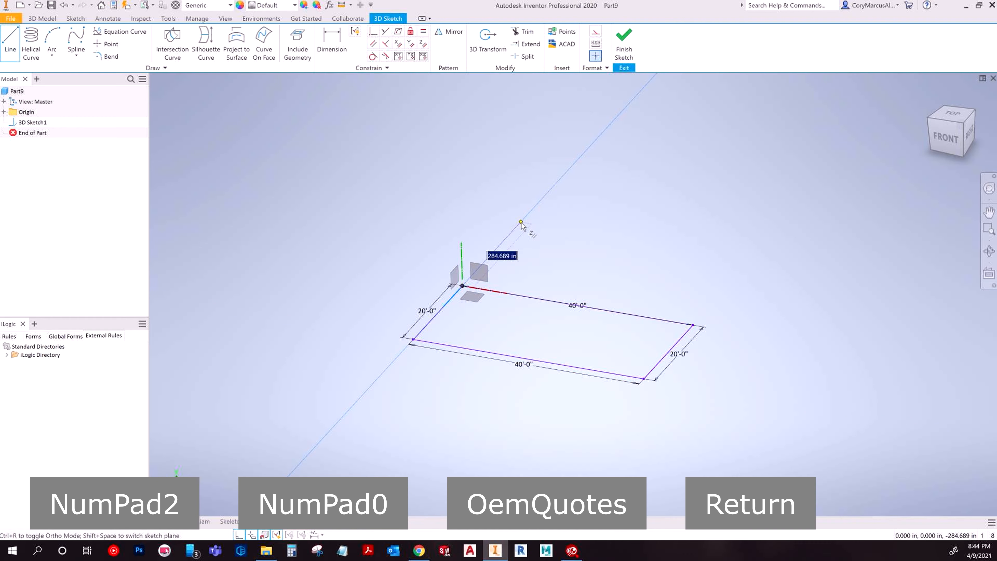
Draw a 3 ft vertical line downward from the rectangle's origin corner
middle_click_drag(518, 222, 483, 380, "shift")
type("3")
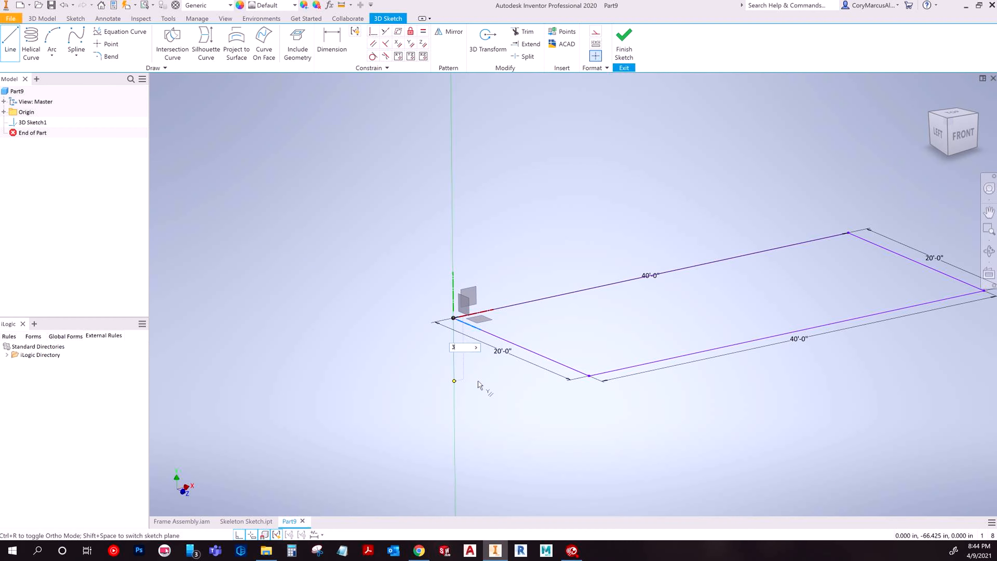
type("'")
key("Return")
key("Escape")
Draw a 3 ft vertical line downward from the front corner at the other end of the origin's 20 ft side
key("space")
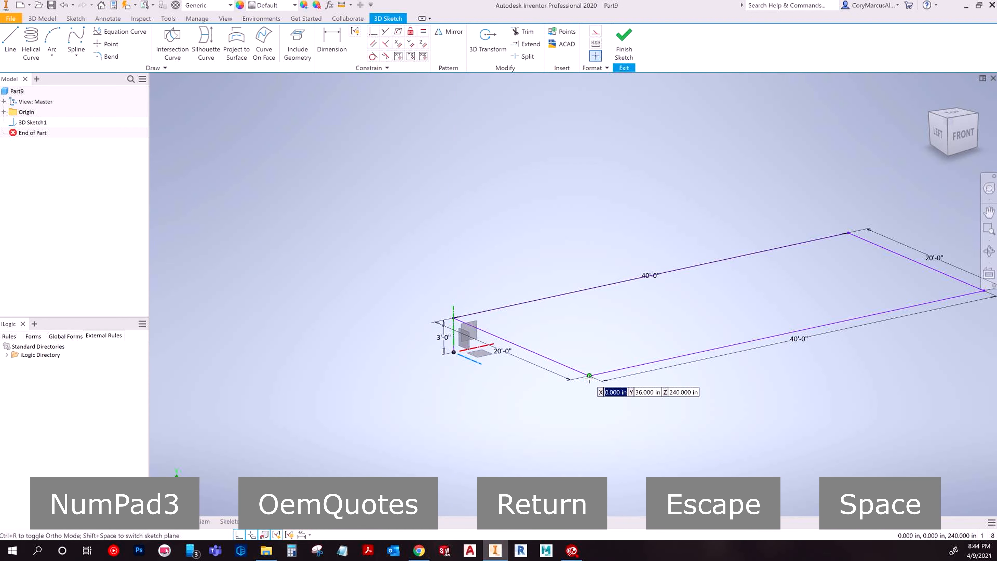
left_click(588, 376)
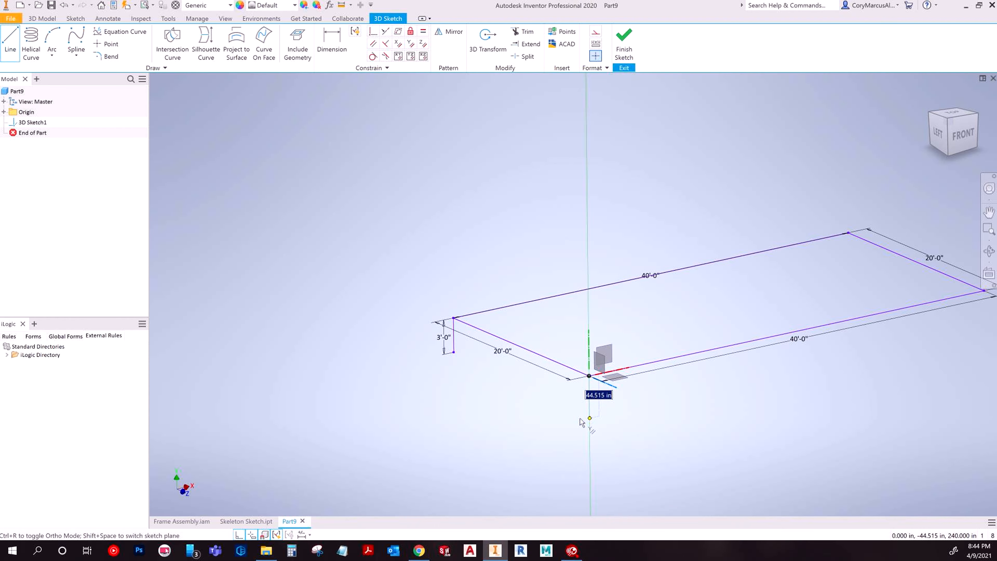
type("3'")
key("Return")
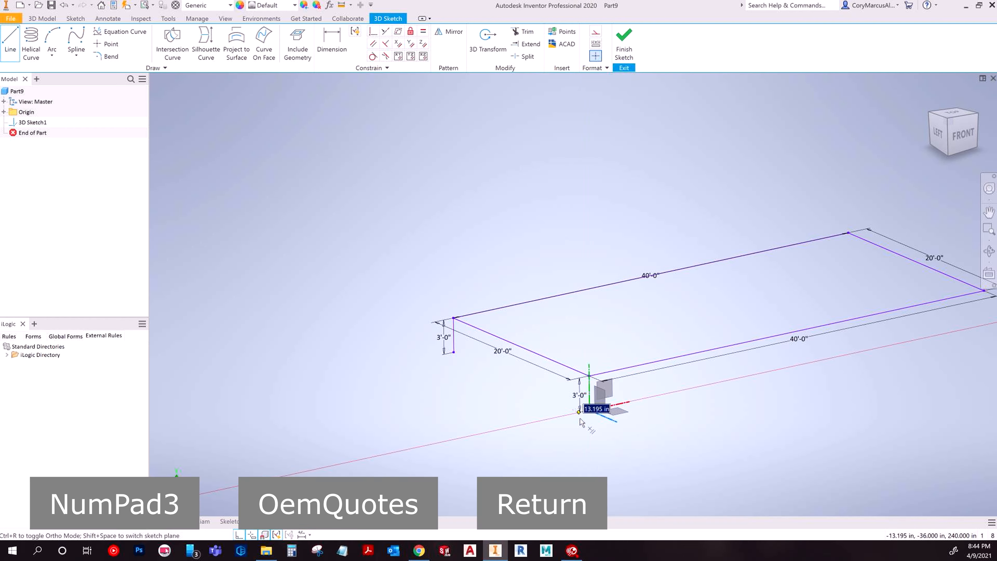
middle_click_drag(599, 419, 580, 410, "shift")
key("F6")
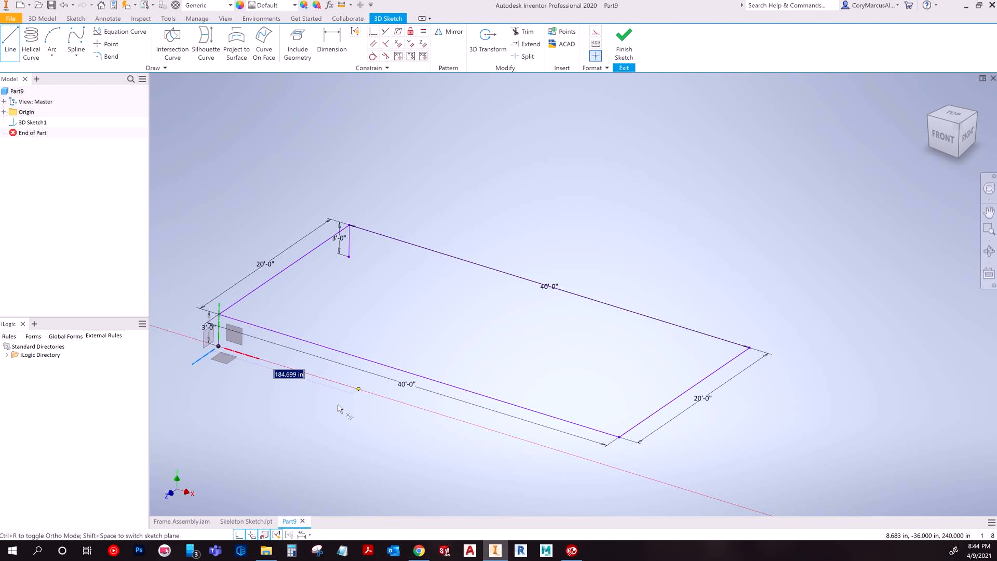
key("Escape")
Draw a 3 ft vertical line downward from the rear corner at the far end of the origin's 40 ft side
key("space")
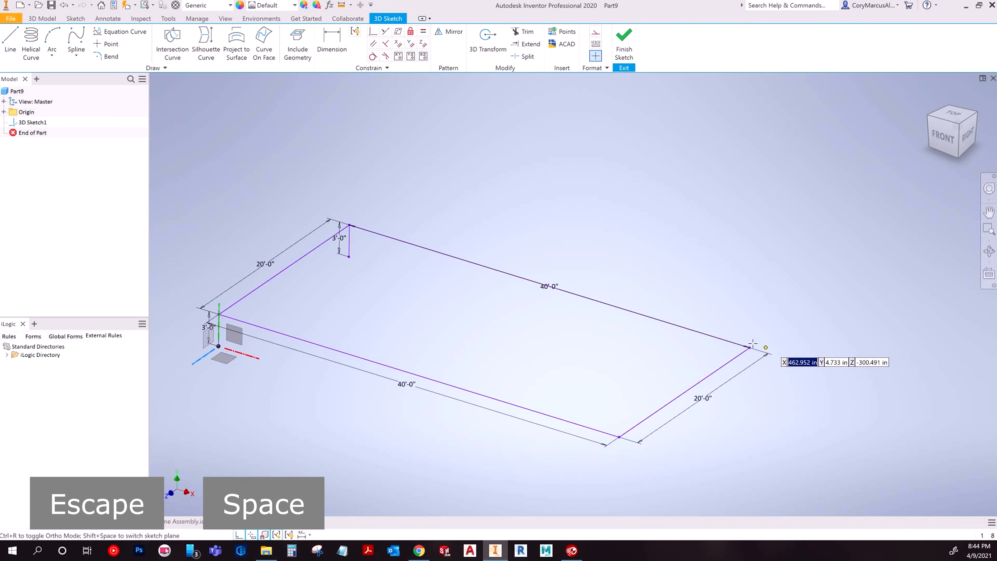
left_click(748, 346)
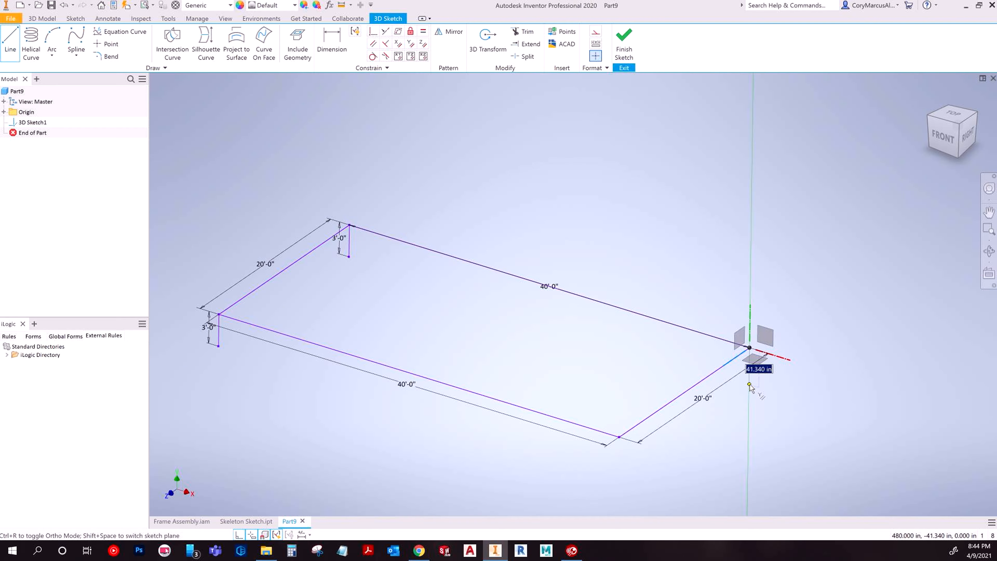
type("3'")
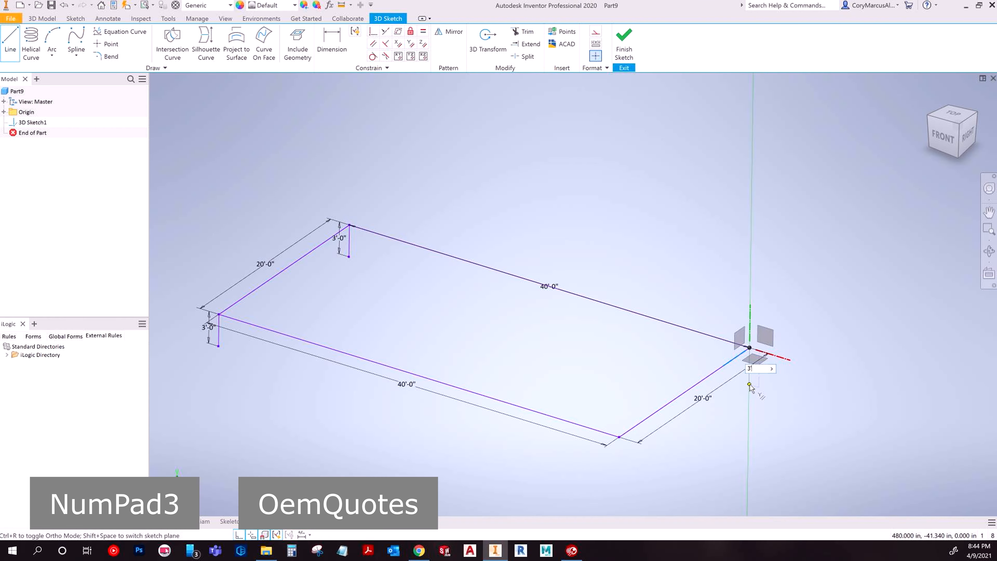
key("Return")
key("Escape")
Draw a 3 ft vertical line downward from the remaining front corner of the rectangle and end the Line command
key("space")
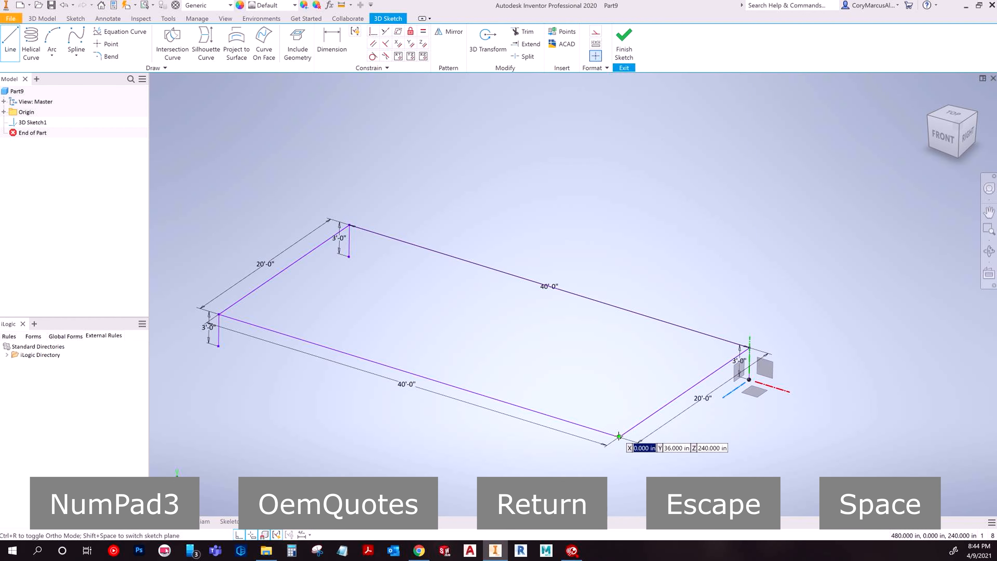
left_click(619, 436)
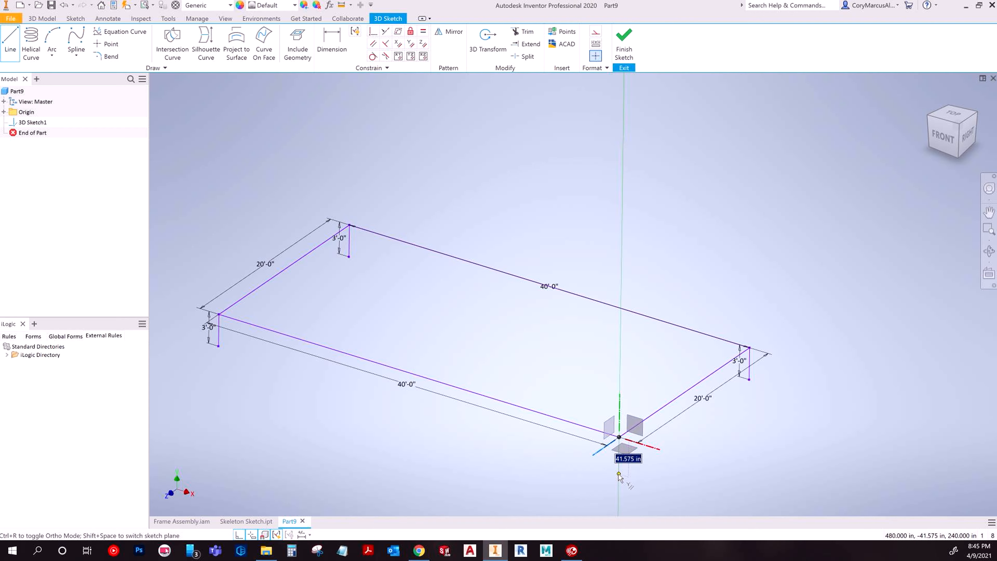
type("3'")
key("Return")
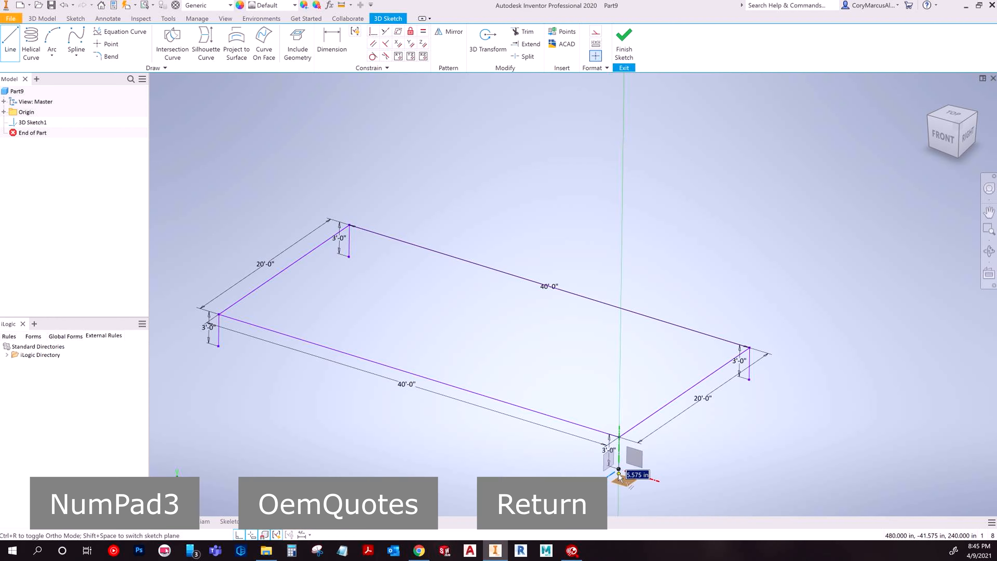
key("Escape")
key("Escape")
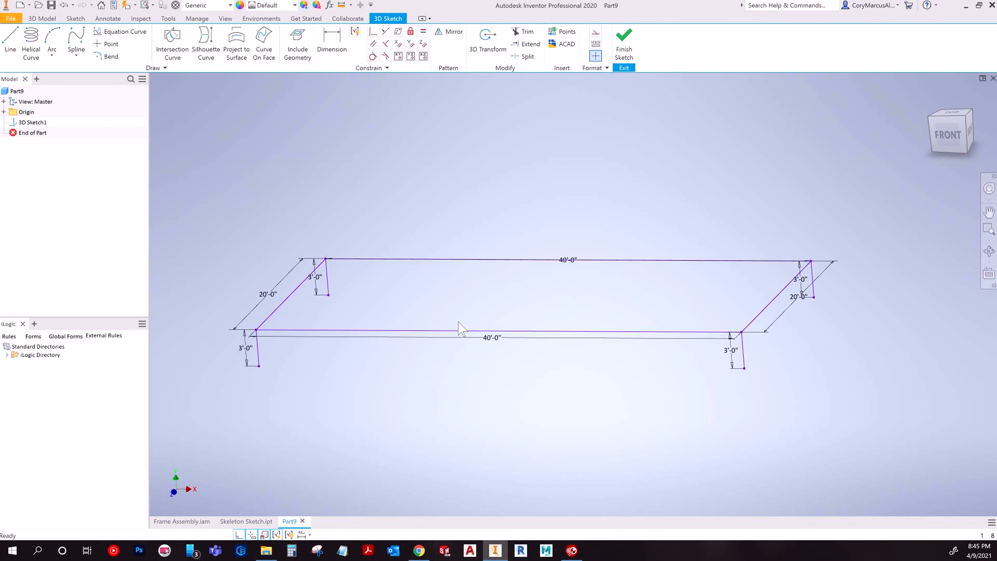
middle_click_drag(769, 365, 748, 422, "shift")
scroll(734, 432, "down", 2)
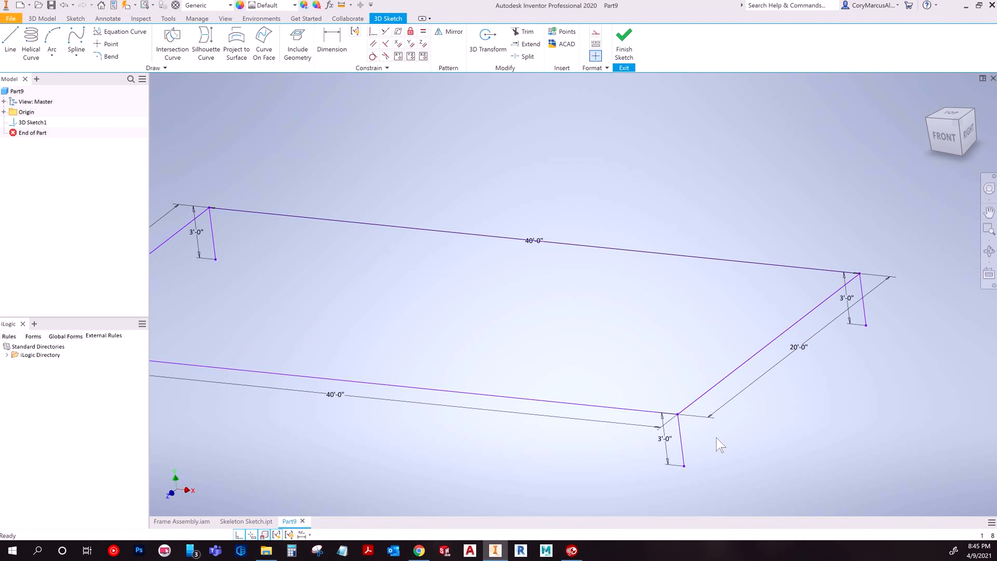
Try pulling a leg's free end to test the 3D sketch's constraints, and examine the rectangle and its legs from several angles
mouse_move(684, 466)
left_mouse_down()
mouse_move(735, 469)
mouse_move(680, 462)
mouse_move(753, 420)
mouse_move(666, 372)
left_mouse_up()
scroll(573, 353, "up", 4)
mouse_move(569, 347)
middle_mouse_down("shift")
mouse_move(518, 314)
mouse_move(335, 354)
mouse_move(433, 333)
middle_mouse_up("shift")
scroll(548, 290, "up", 4)
scroll(624, 299, "down", 2)
scroll(436, 297, "down", 4)
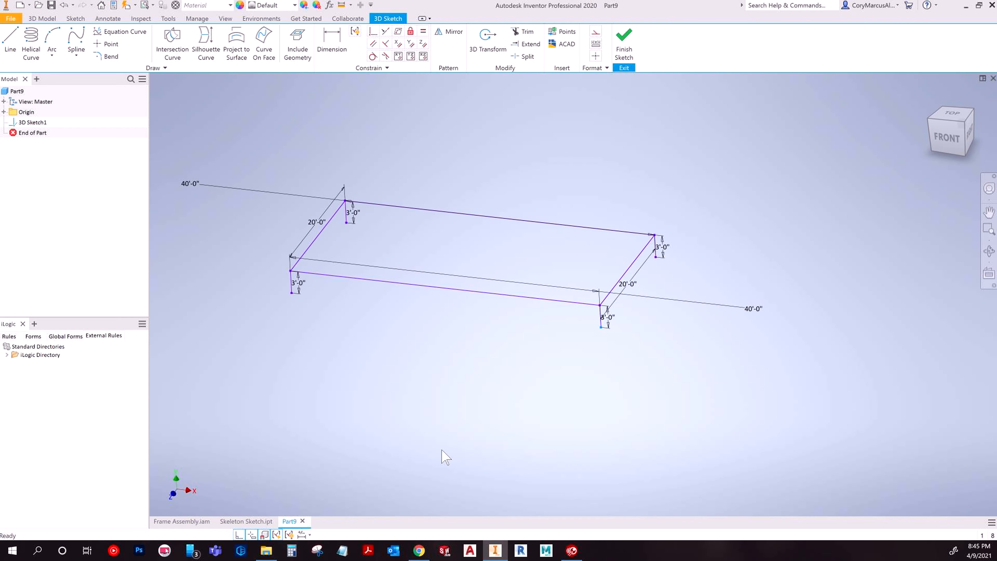
middle_click_drag(479, 392, 476, 339, "shift")
mouse_move(278, 410)
middle_mouse_down("shift")
mouse_move(381, 312)
mouse_move(341, 259)
middle_mouse_up("shift")
left_click_drag(378, 190, 384, 215)
left_click(380, 404)
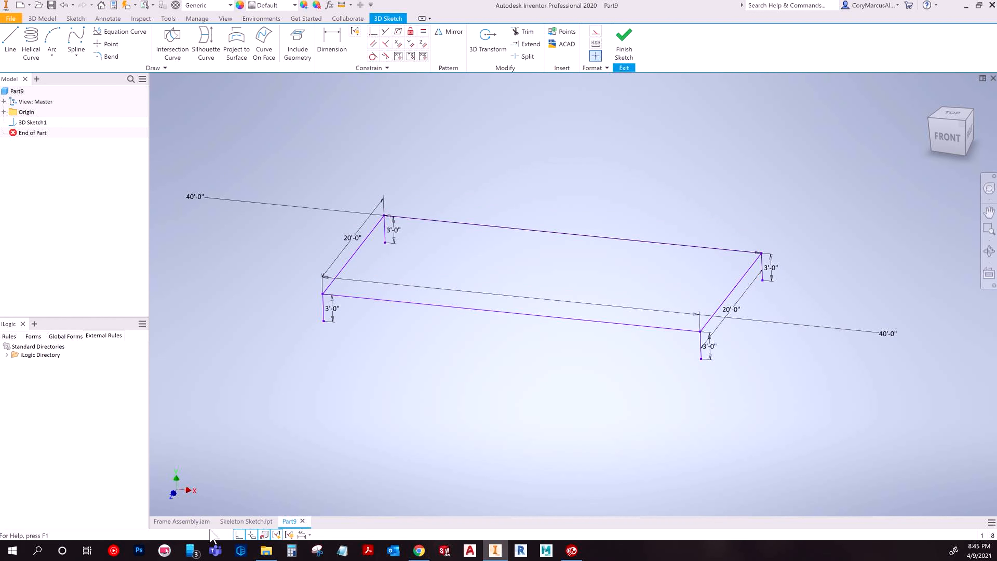
Switch to the Skeleton Sketch part and start a new 3D sketch in it
left_click(181, 521)
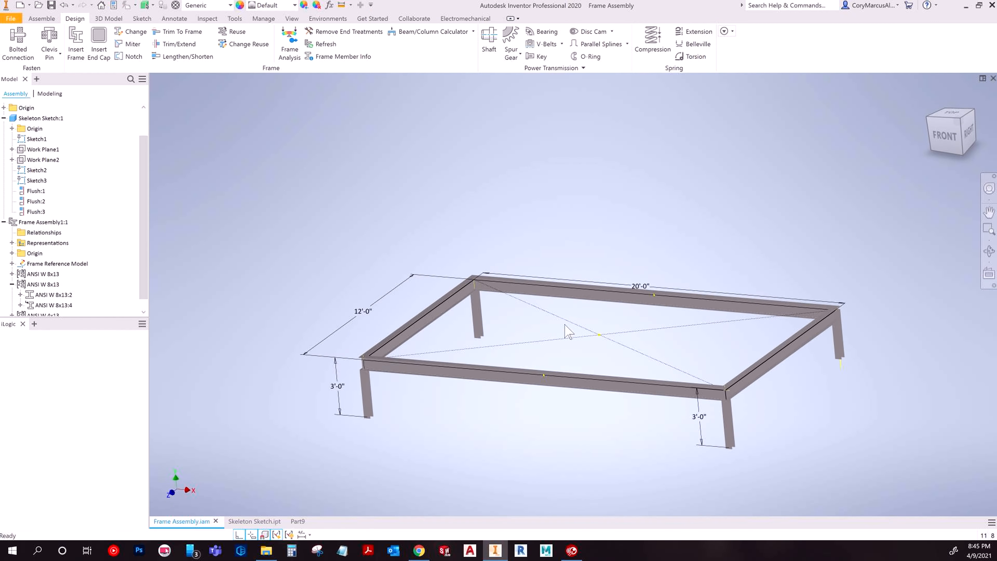
left_click(254, 521)
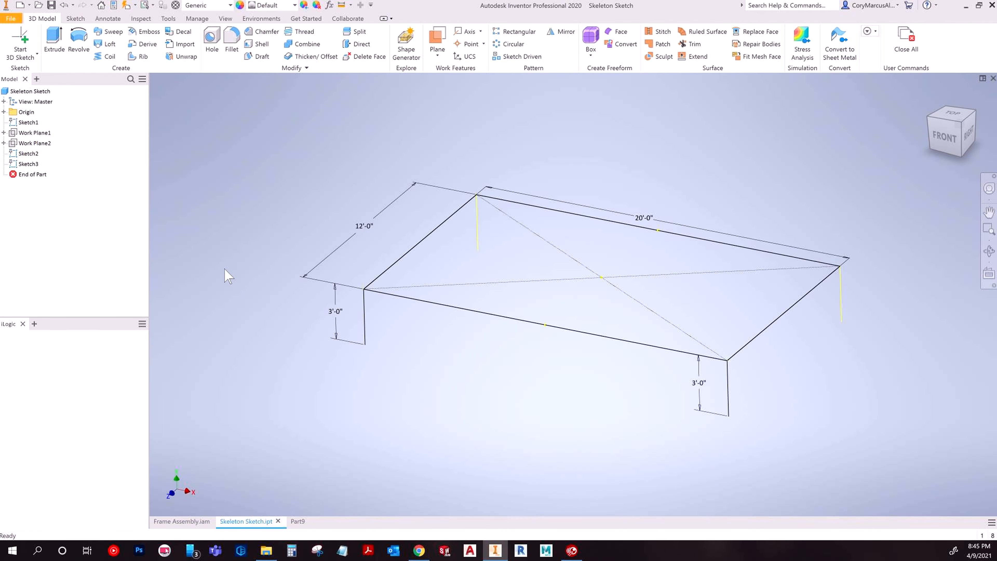
left_click(20, 43)
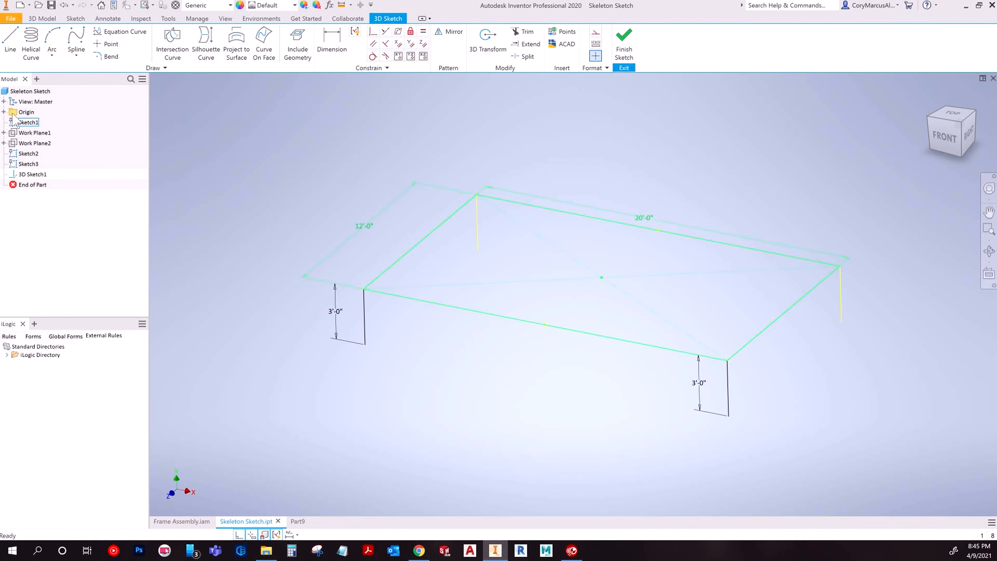
Finish the empty 3D sketch and delete it from the Skeleton Sketch part
left_click(4, 111)
key("Escape")
key("Escape")
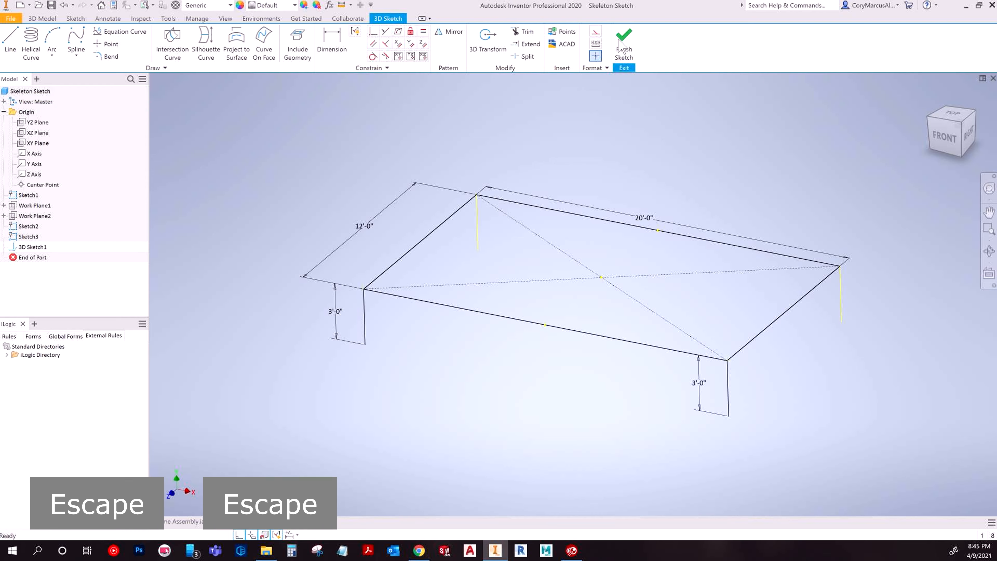
key("Escape")
left_click(623, 43)
right_click(35, 252)
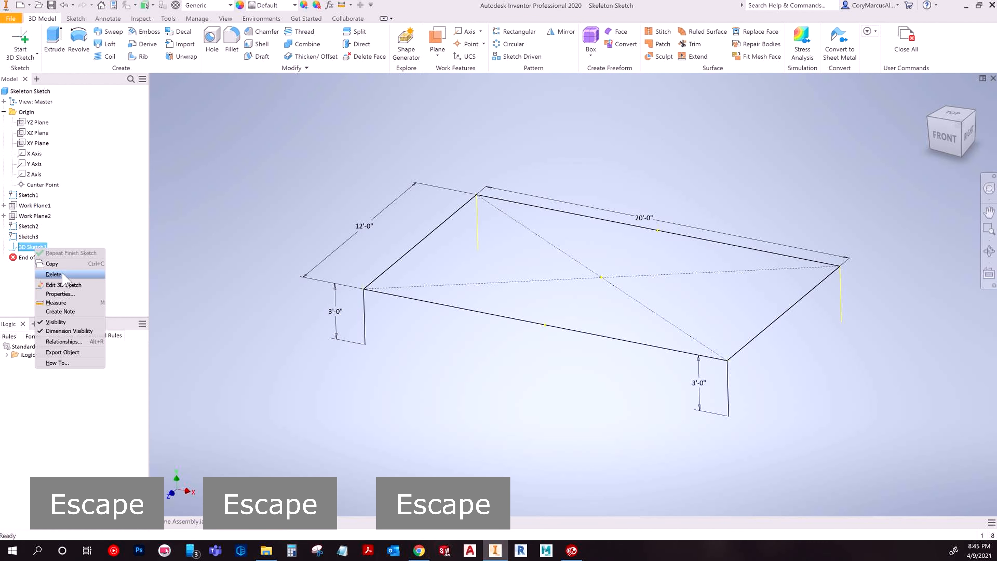
left_click(47, 265)
Reopen the sketch of the 12 ft by 20 ft rectangle for editing and face it in the top view
left_click(36, 54)
left_click(24, 70)
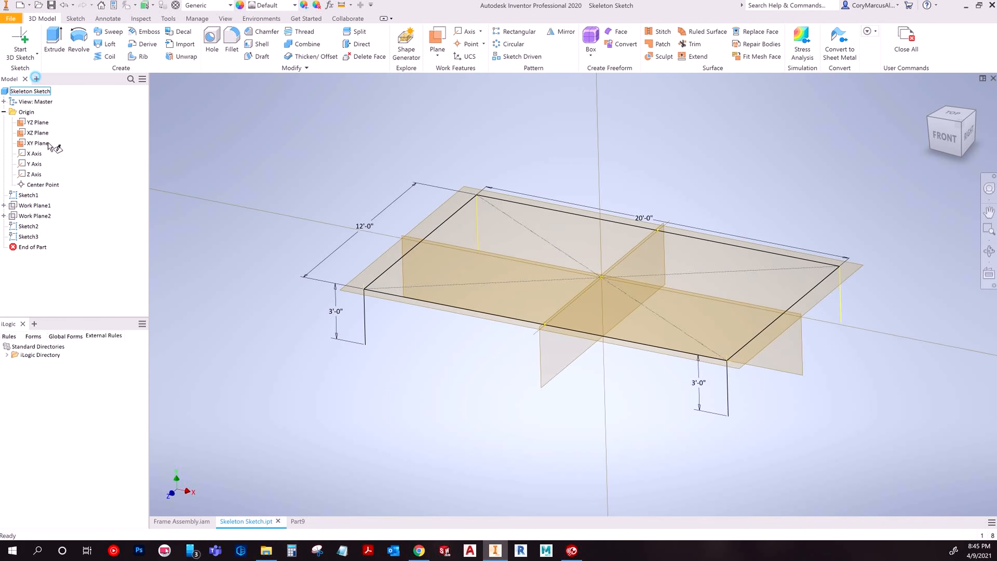
left_click(648, 311)
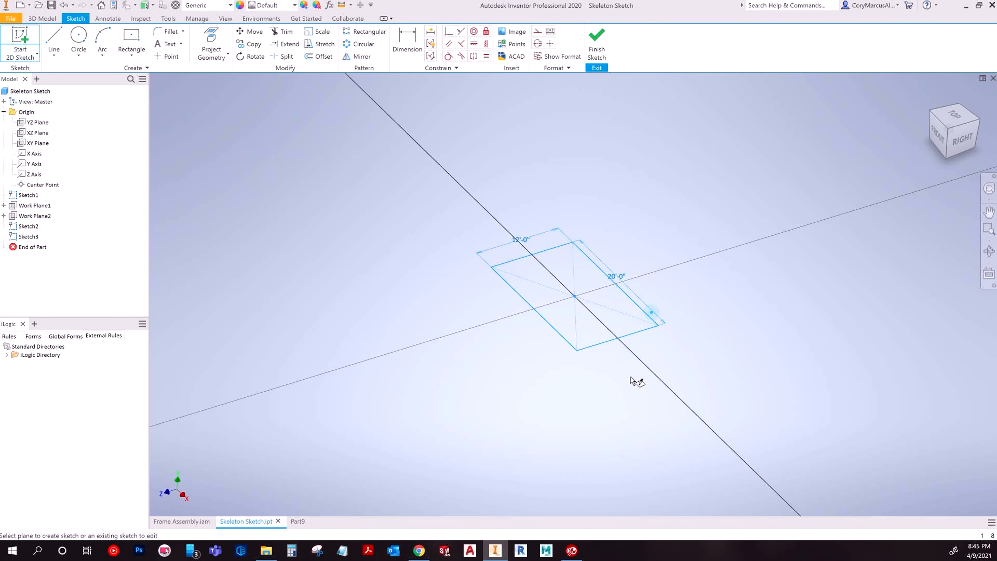
left_click(976, 99)
Draw two roughly vertical lines crossing the rectangle's long edges, one on each side of its centre, extending past both edges
left_click(54, 39)
left_click(487, 158)
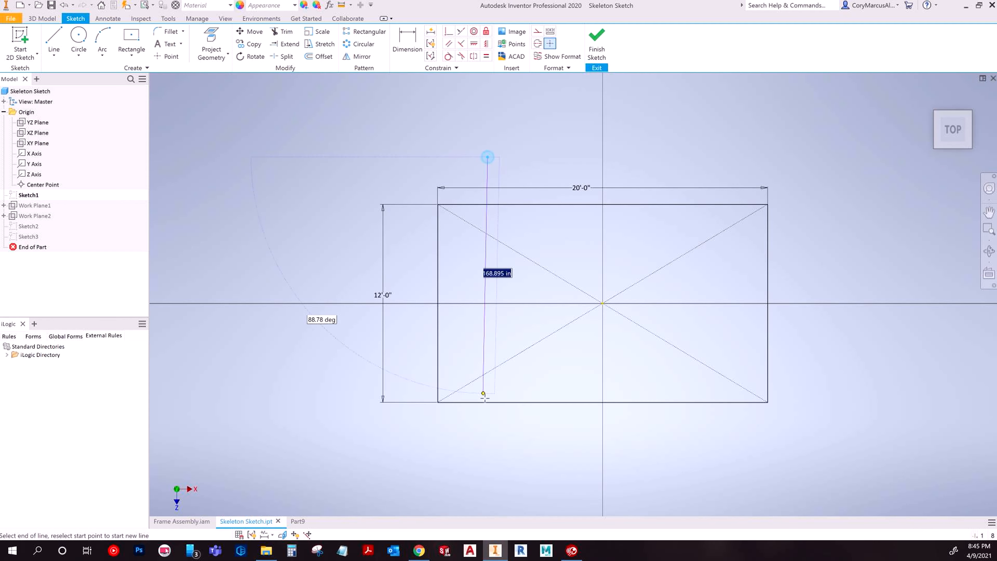
left_click(491, 431)
key("Escape")
key("space")
left_click(652, 156)
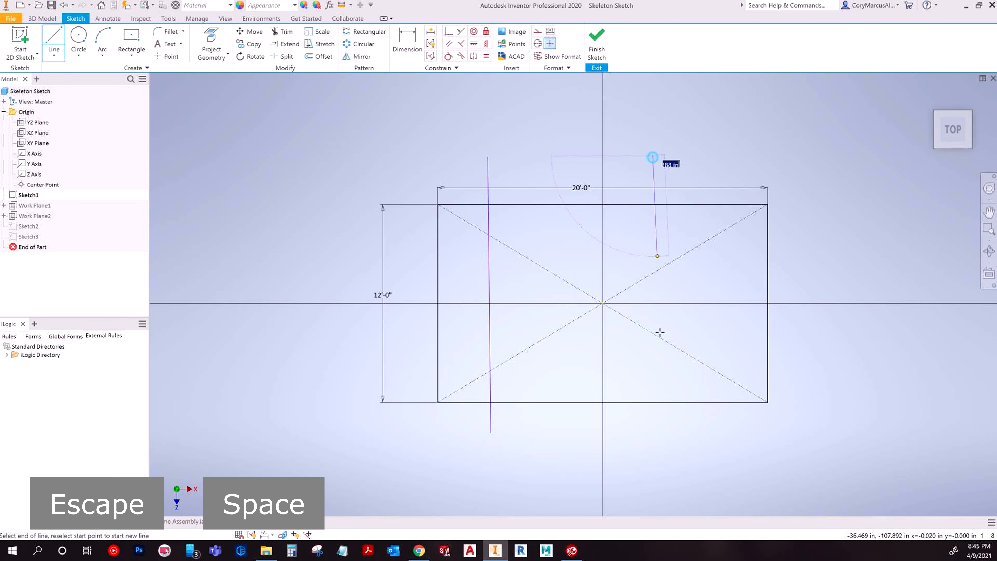
left_click(652, 470)
key("Escape")
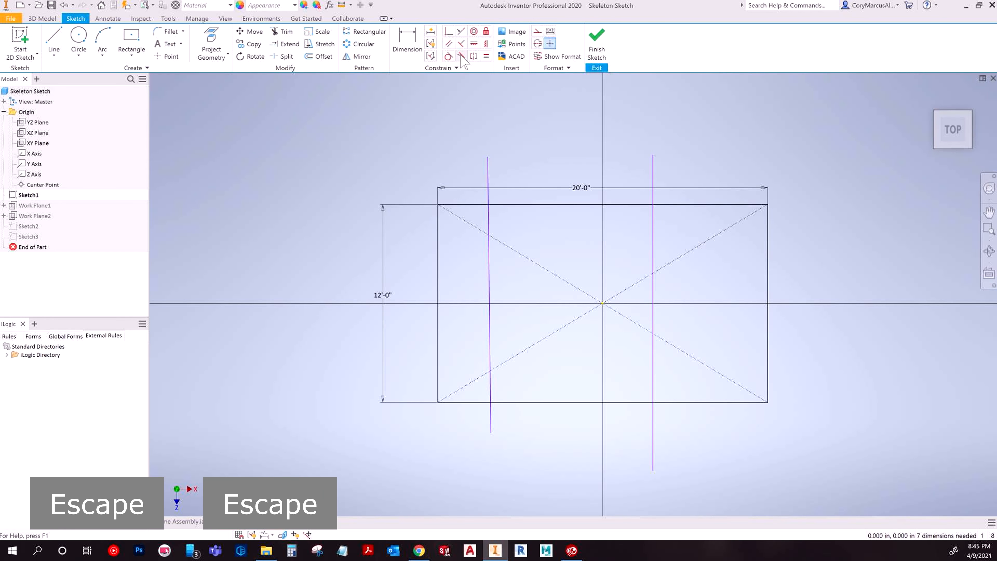
Constrain the two cross lines parallel to each other
left_click(488, 176)
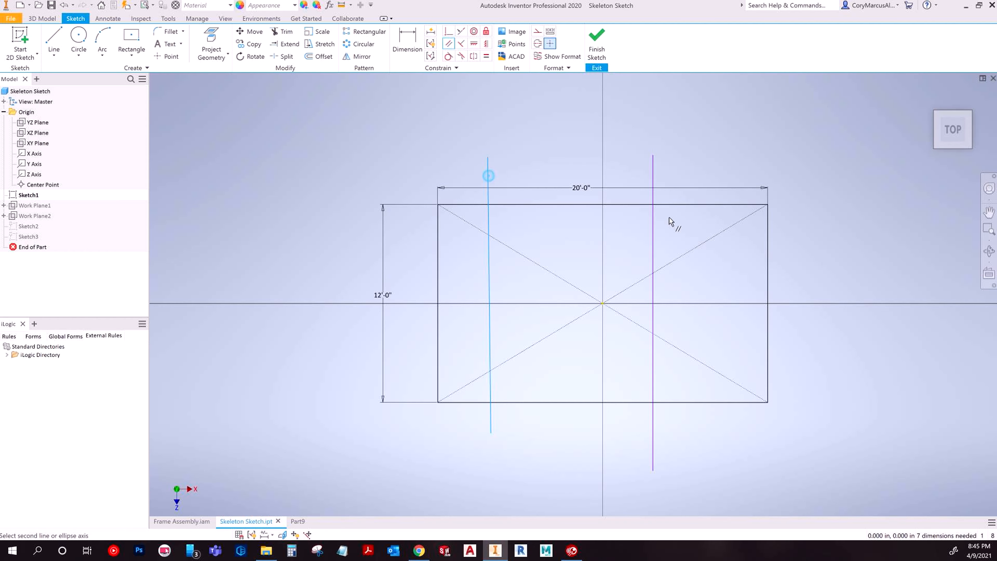
left_click(656, 192)
key("Escape")
key("Escape")
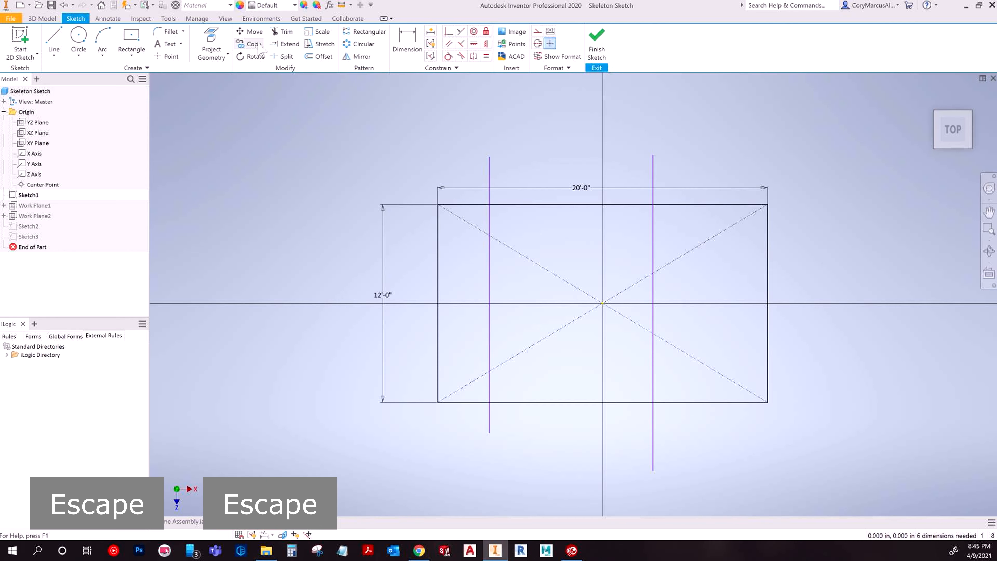
left_click(211, 42)
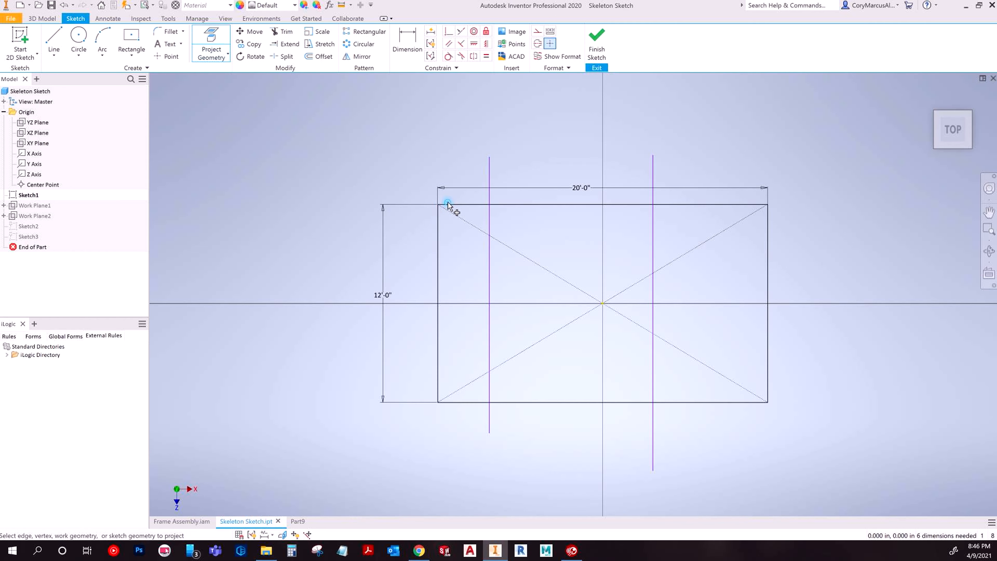
key("Escape")
key("Escape")
Trim the ends of both cross lines that extend past the rectangle's long edges and finish the sketch
left_click(489, 173)
left_click(652, 447)
left_click(489, 417)
key("Escape")
key("Escape")
left_click(598, 51)
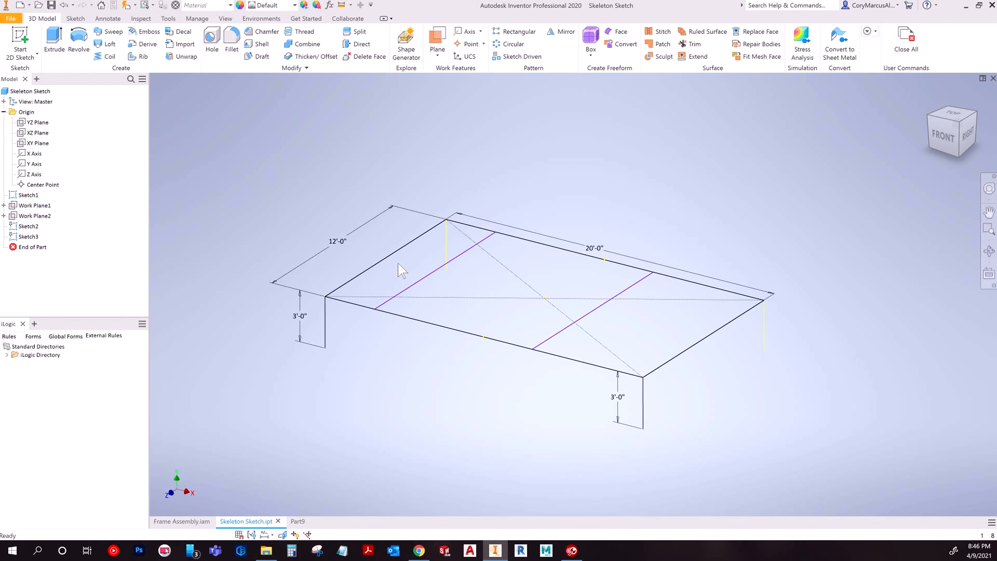
left_click(20, 41)
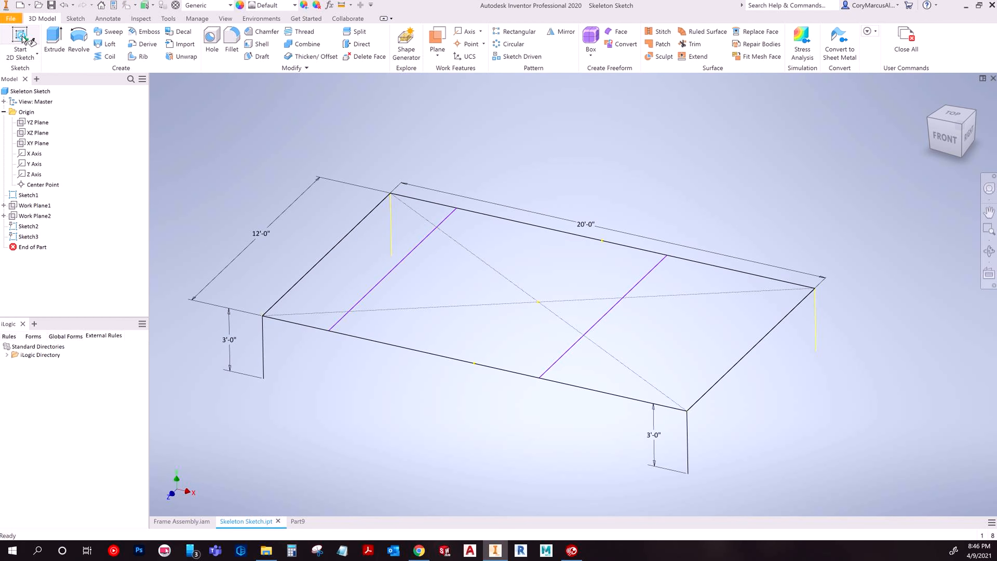
left_click(31, 194)
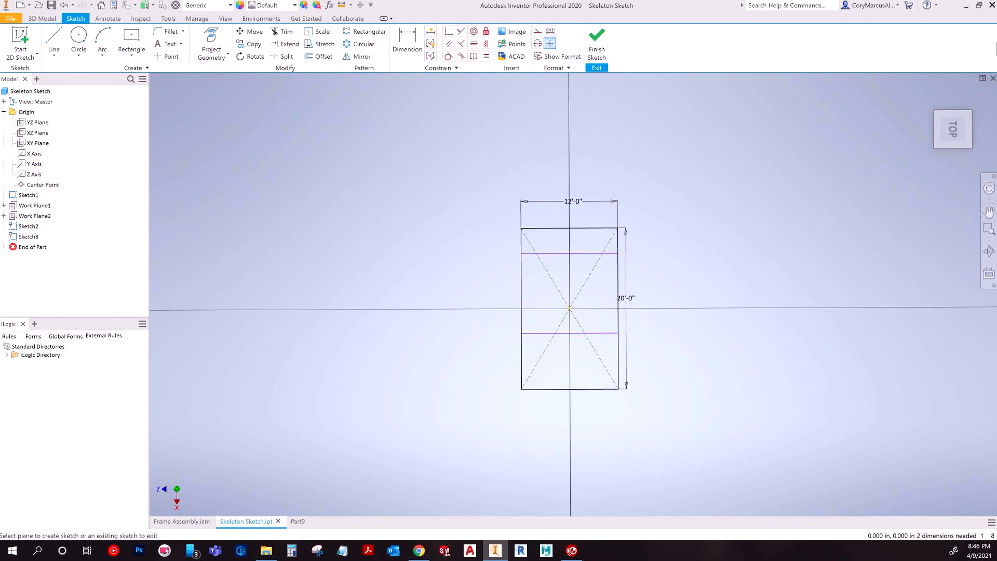
left_click(595, 55)
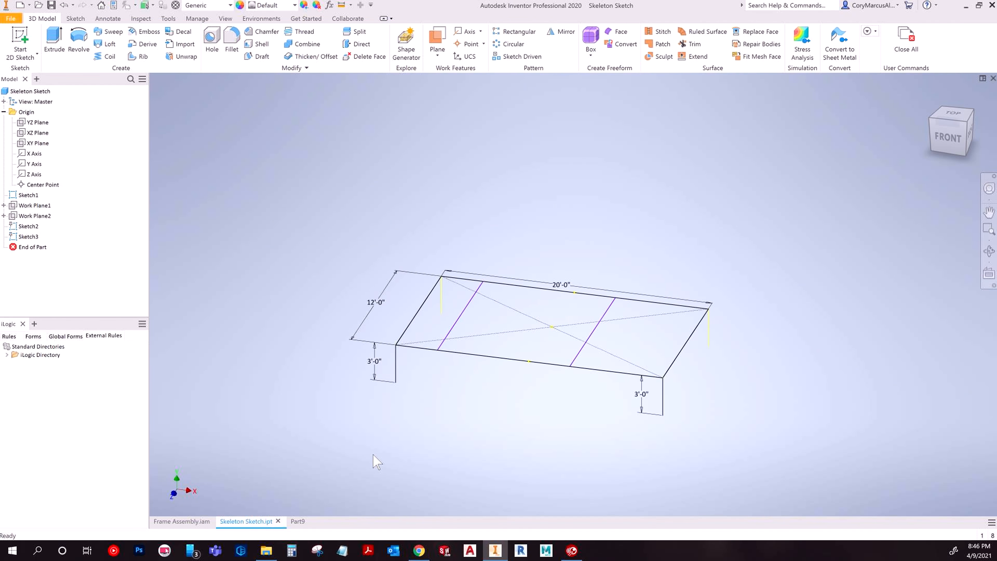
Switch to the Frame Assembly and start Insert Frame with both new cross lines selected
left_click(211, 524)
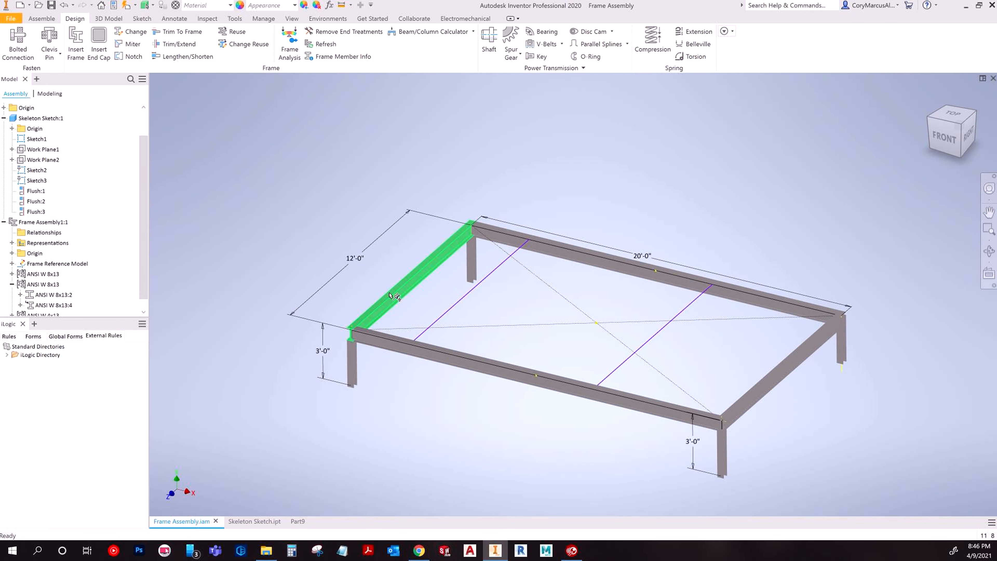
left_click(43, 222)
right_click(43, 223)
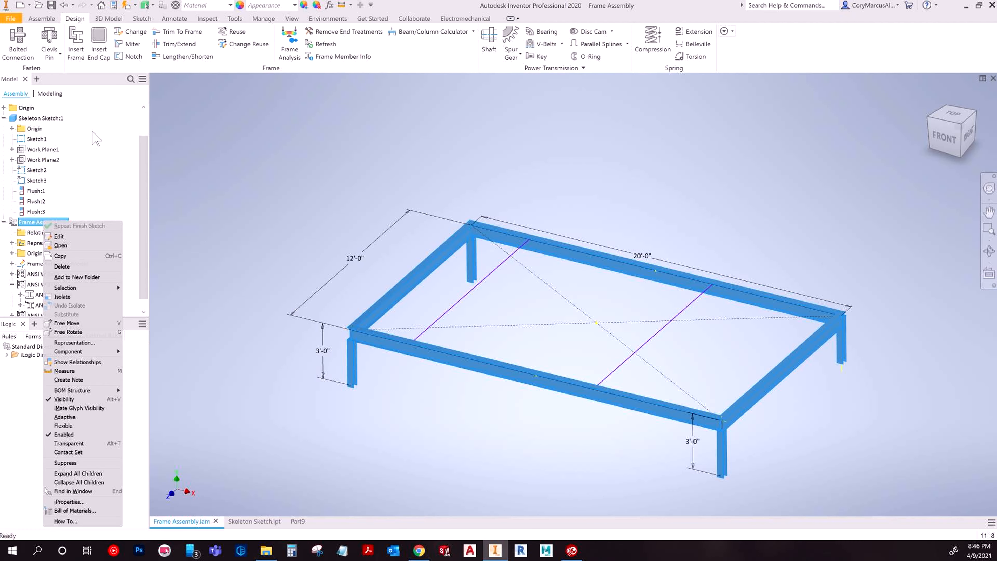
left_click(238, 144)
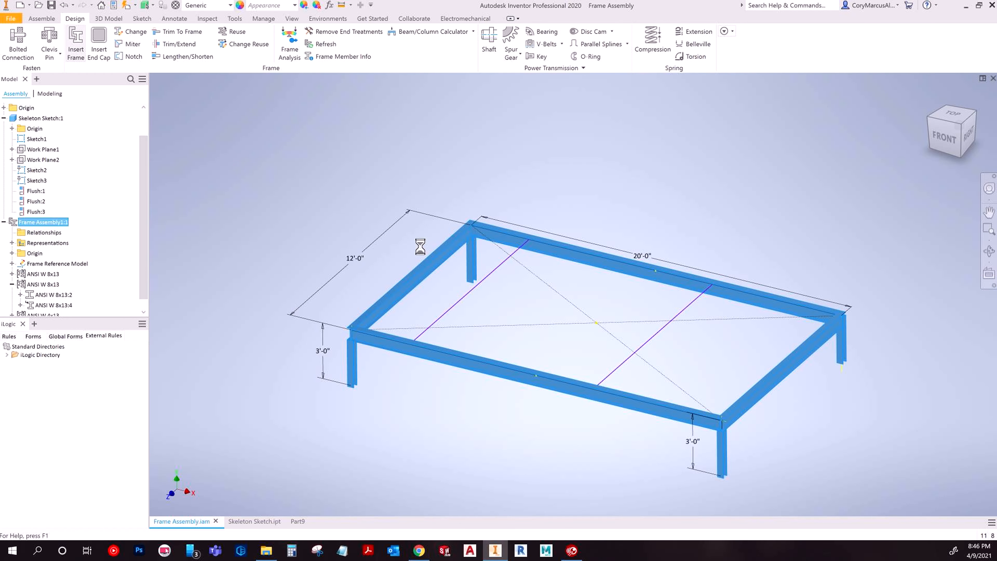
left_click(674, 318)
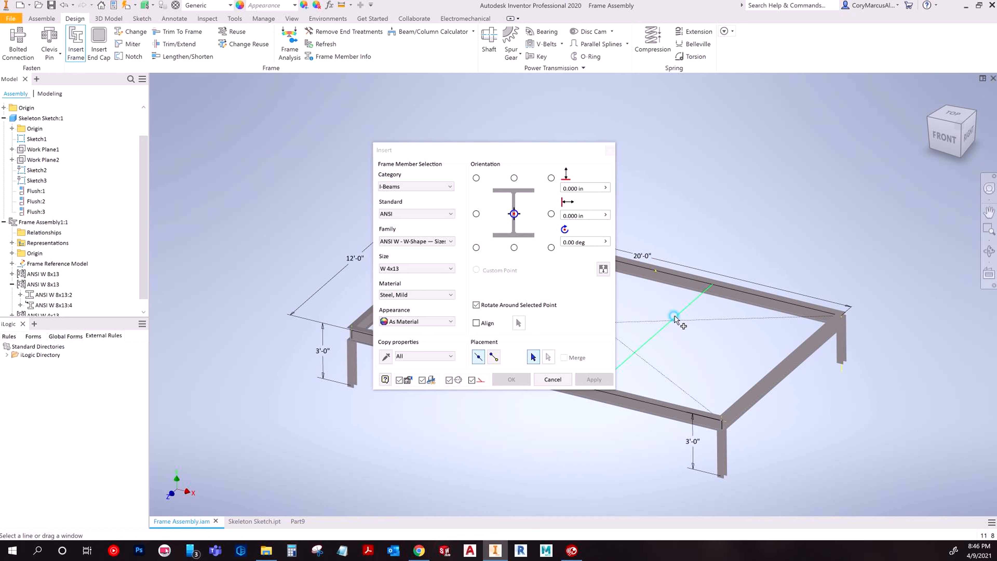
scroll(702, 317, "up", 3)
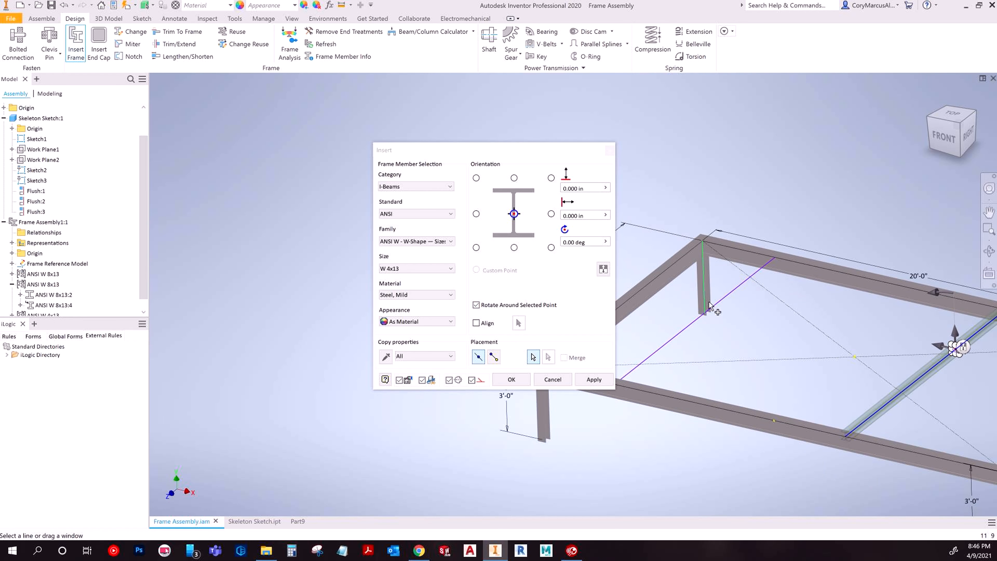
left_click(717, 307)
Set the frame member to an ANSI equal angle from the Angles category, size L 3 x 3 x 1/4
left_click(429, 214)
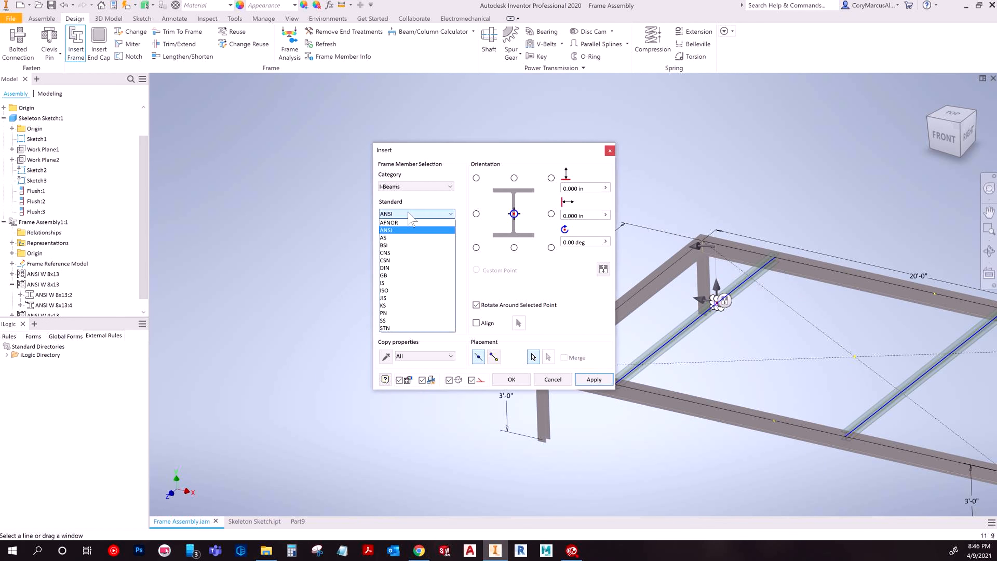
left_click(414, 220)
left_click(414, 187)
key("Up")
key("Up")
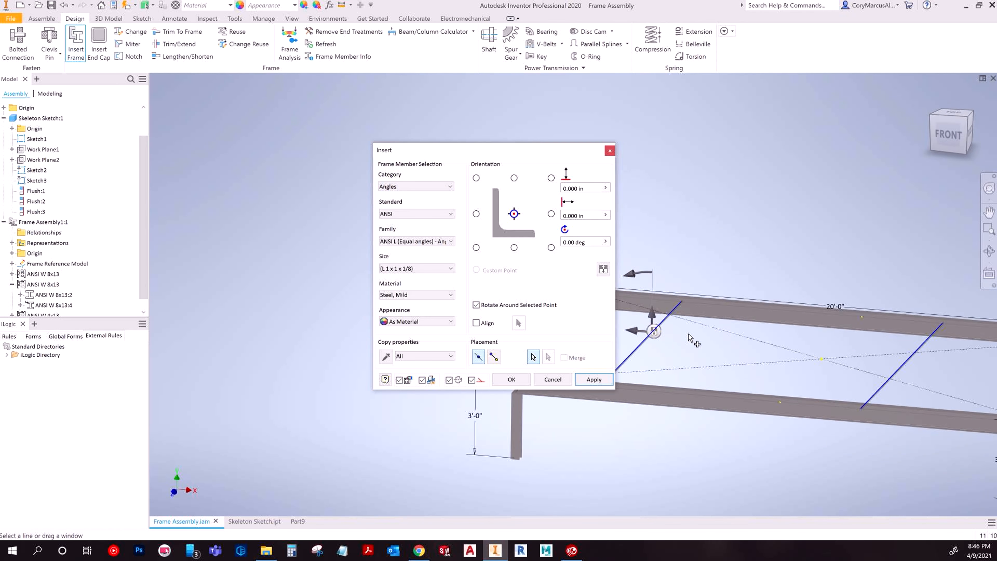
left_click(413, 269)
scroll(421, 332, "down", 4)
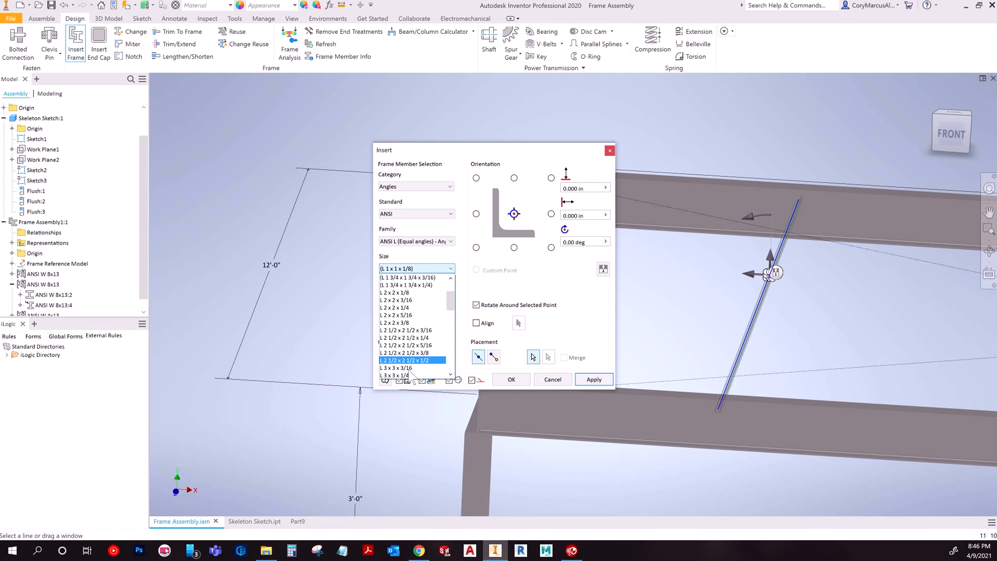
Try rotating the angle members by 180 degrees, examine the preview, and set the rotation back to 0
middle_click_drag(787, 354, 759, 345, "shift")
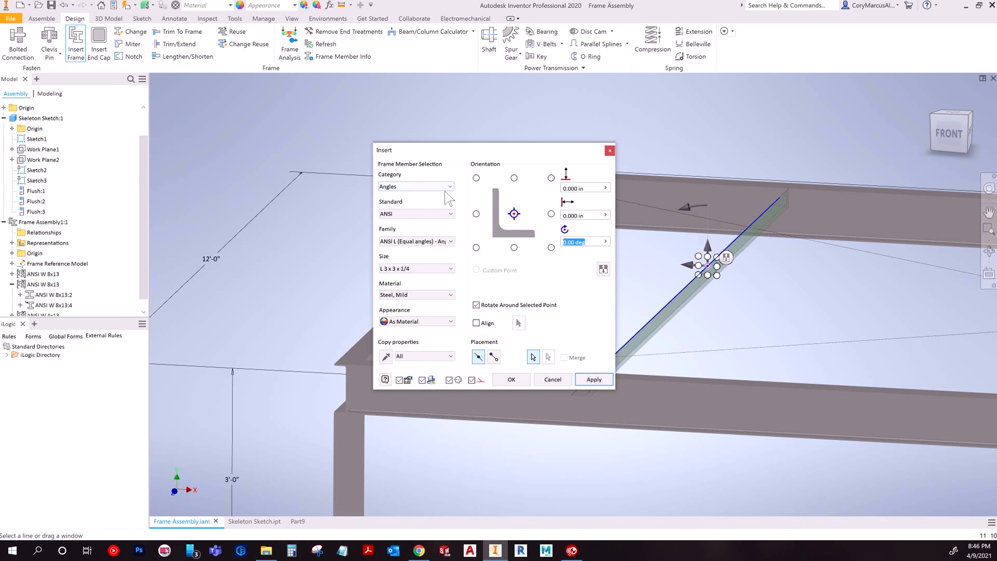
type("180")
middle_click_drag(879, 220, 679, 181, "shift")
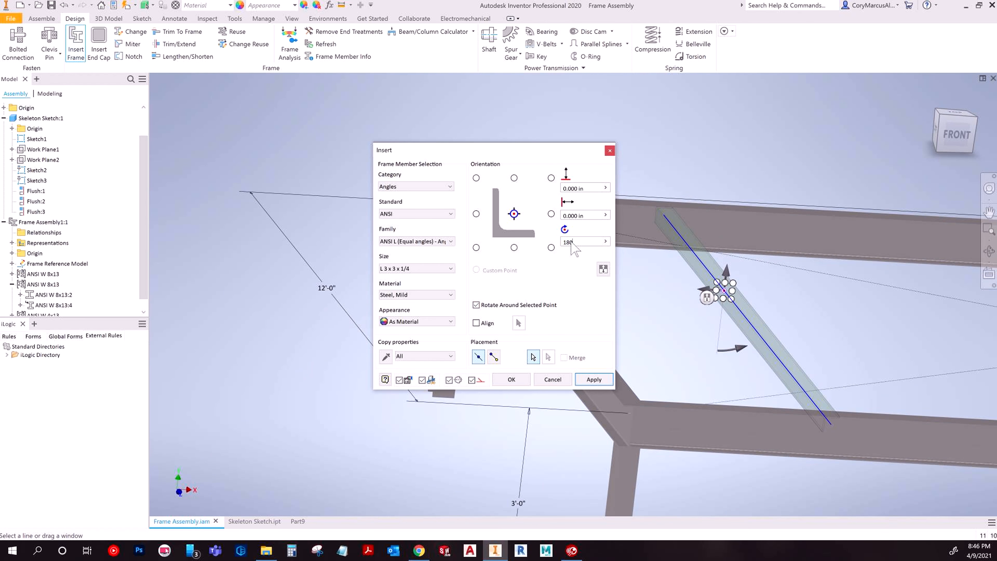
middle_click_drag(745, 314, 359, 454, "shift")
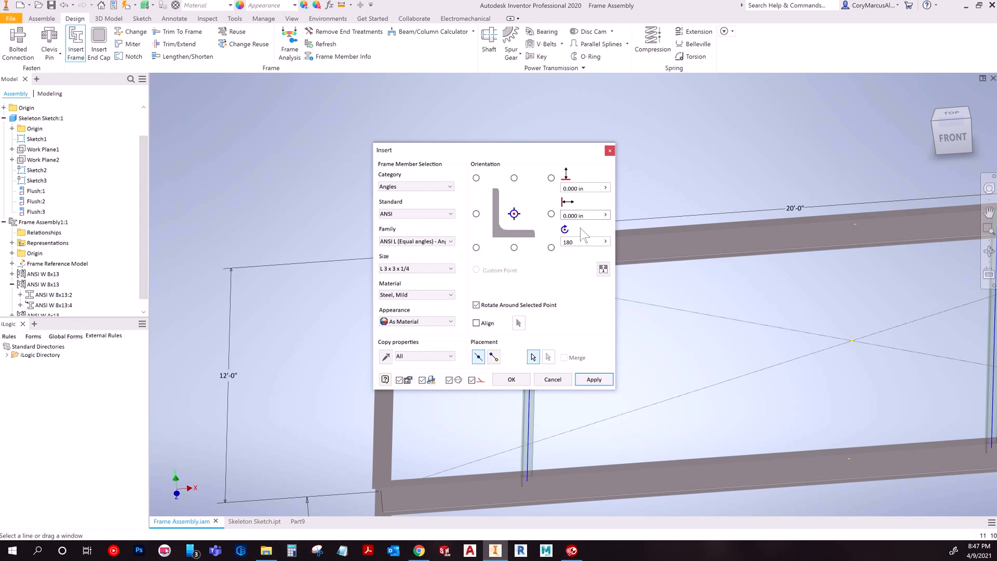
type("0")
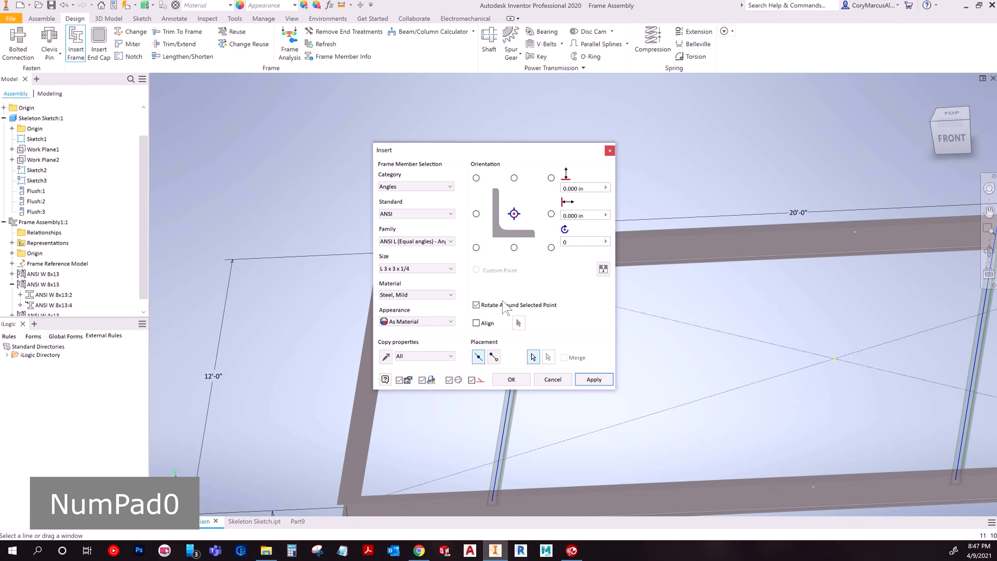
Turn on Align, mirror the angle profile, and try rotating it to -175 degrees with the on-screen manipulator
left_click(482, 323)
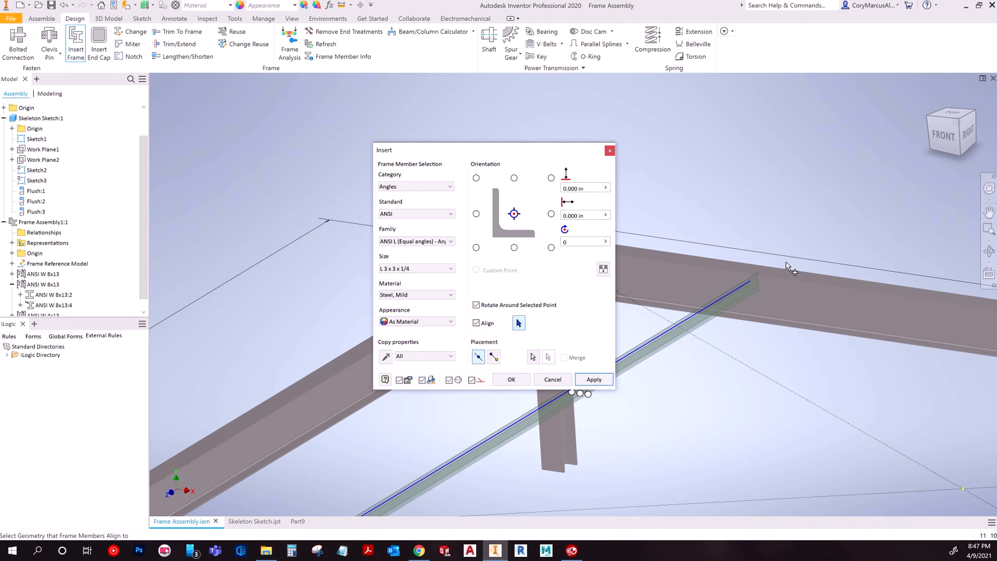
left_click(586, 435)
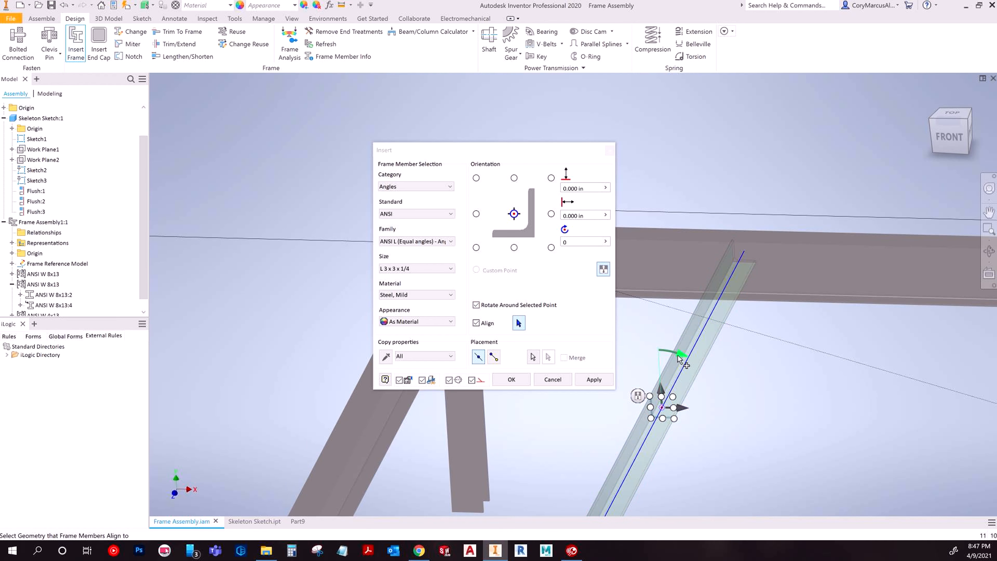
left_click_drag(682, 356, 653, 444)
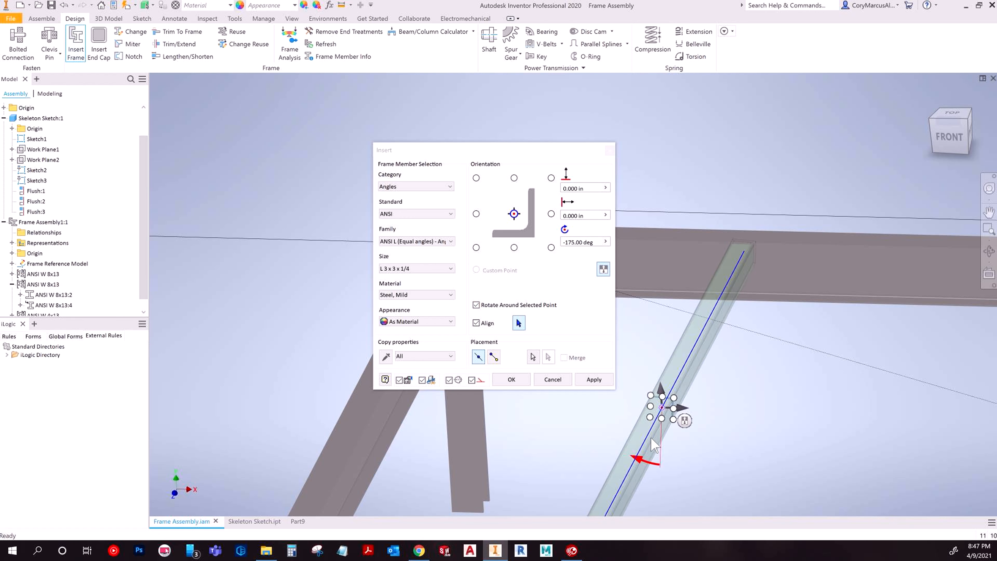
Undo the last actions, then finish the reopened skeleton sketch and return to the Frame Assembly
key("ctrl+z")
key("ctrl+z")
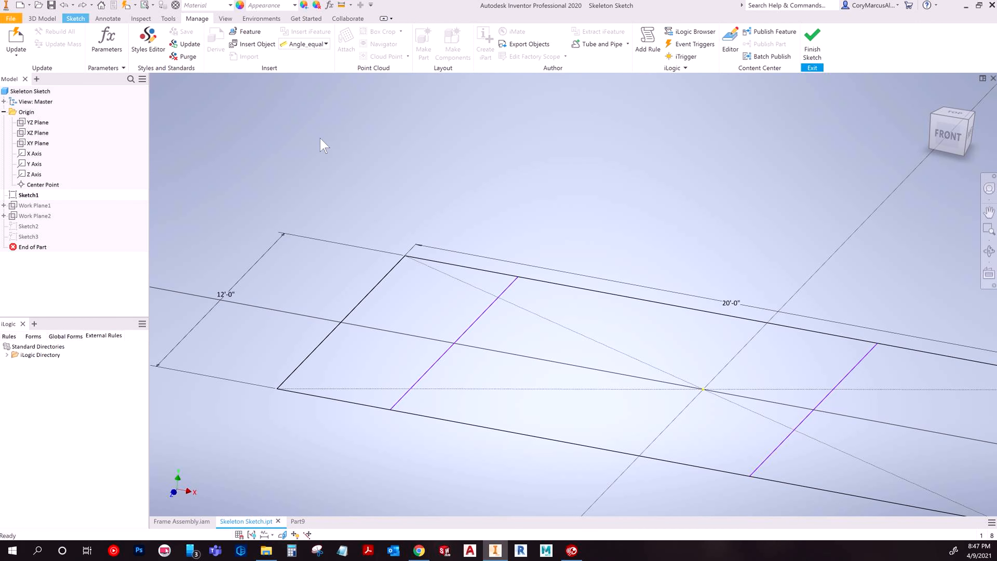
left_click(806, 51)
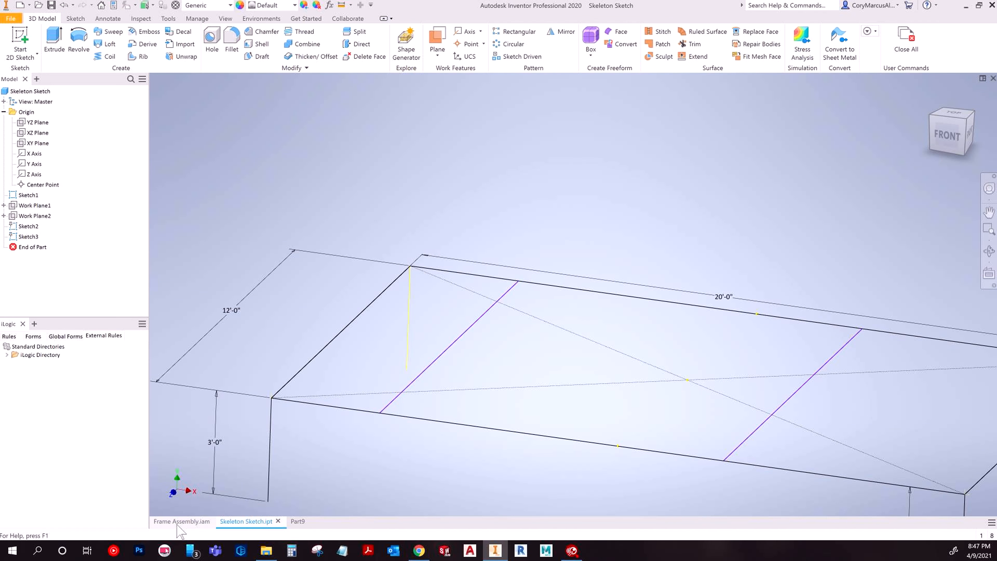
left_click(179, 523)
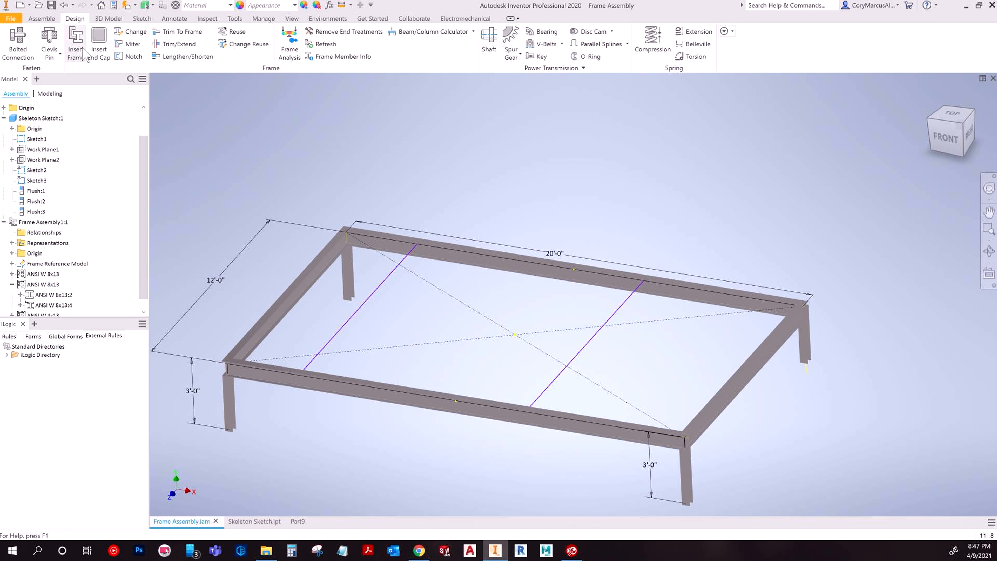
Select the cross line near the frame's 12-foot end for the angle member, set its rotation to 0 degrees and mirror the profile
left_click(351, 317)
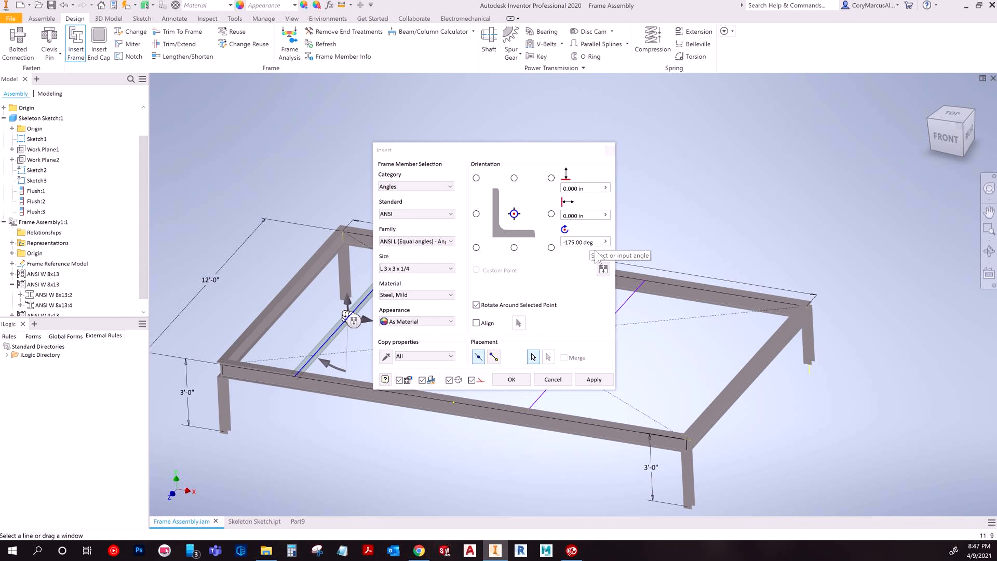
left_click(595, 243)
type("0")
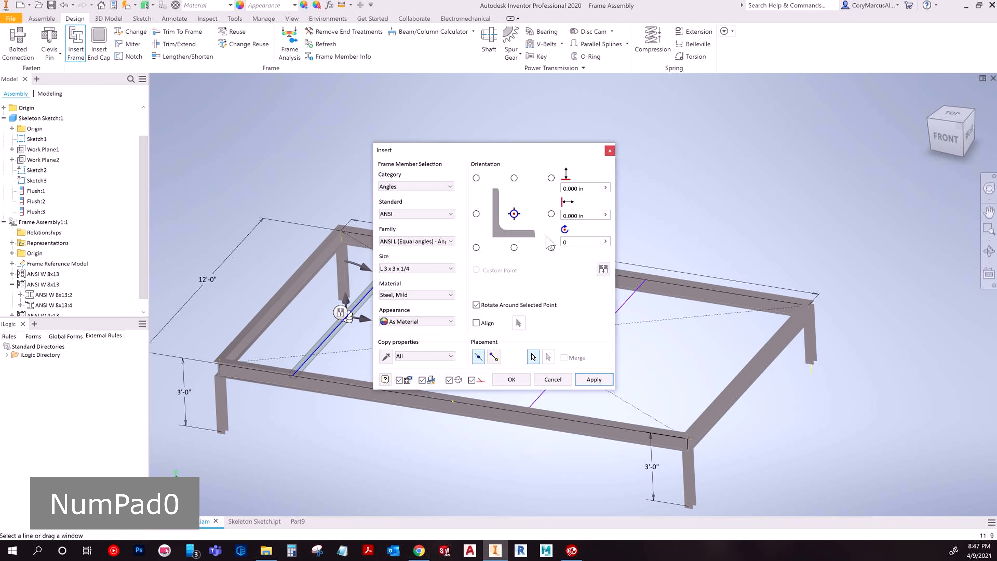
left_click(603, 270)
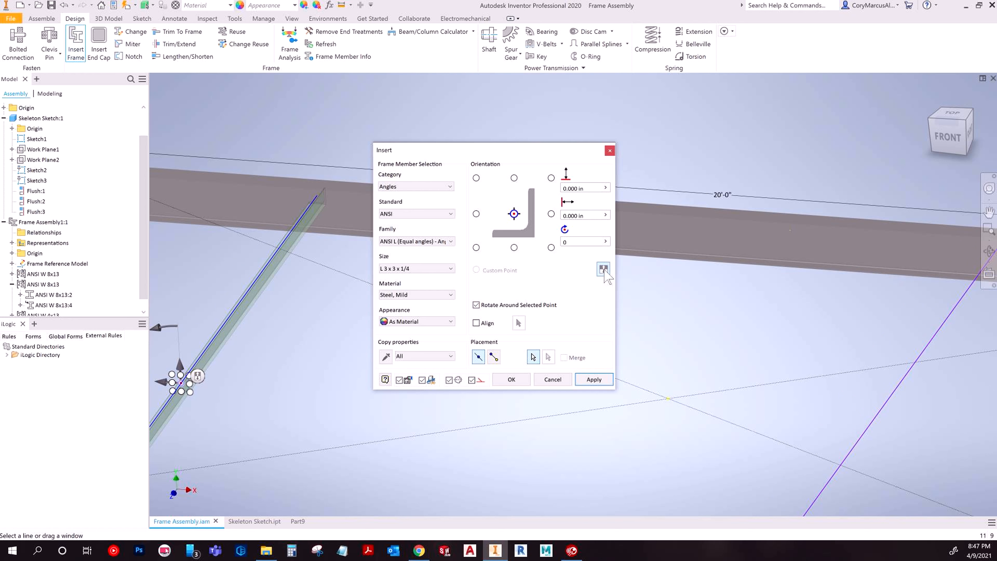
Try several anchor points for the L 3 x 3 x 1/4 profile, including bottom-left and top-centre, comparing the mirrored and unmirrored orientations
left_click(551, 214)
left_click(602, 269)
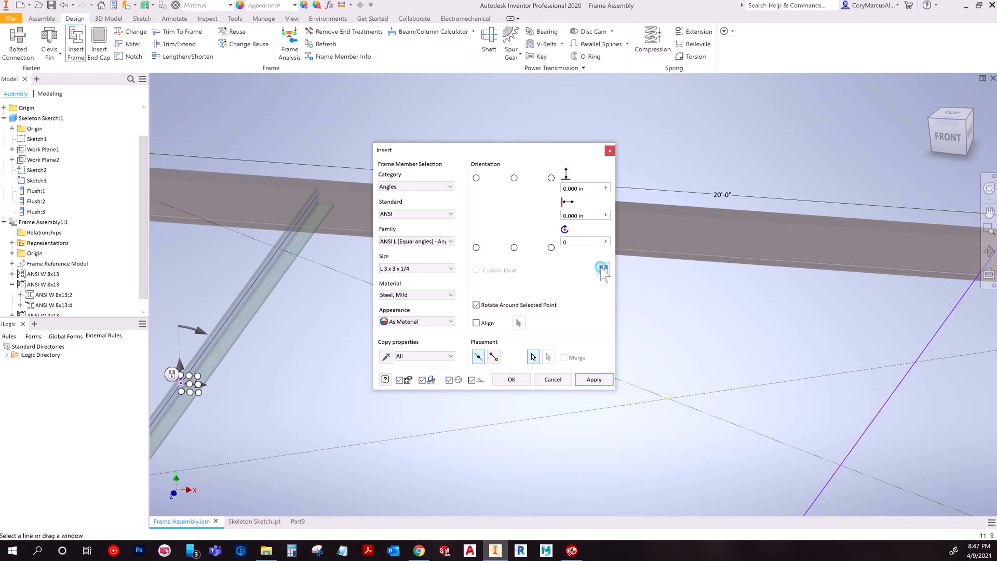
left_click(551, 248)
left_click(603, 269)
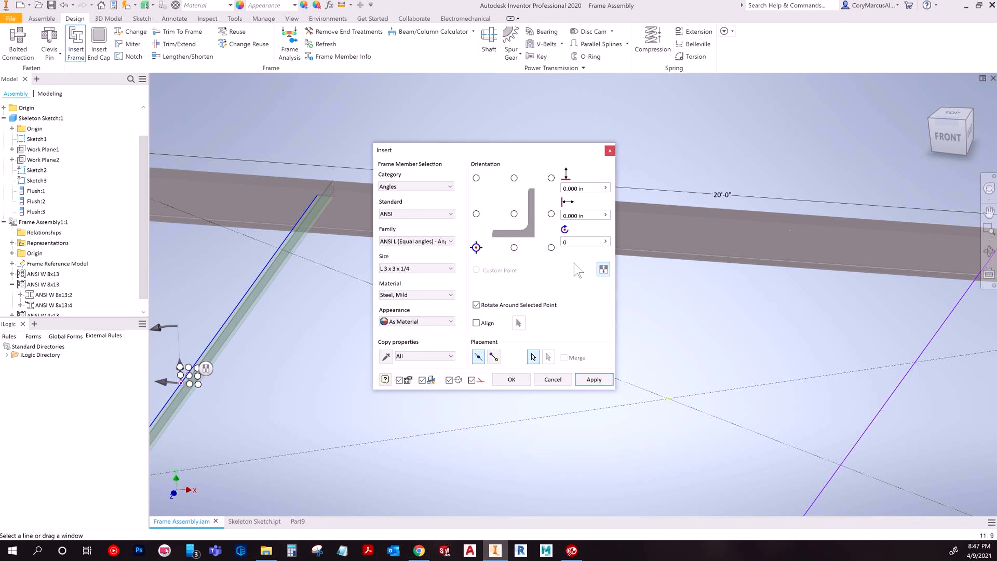
left_click(551, 247)
left_click(603, 270)
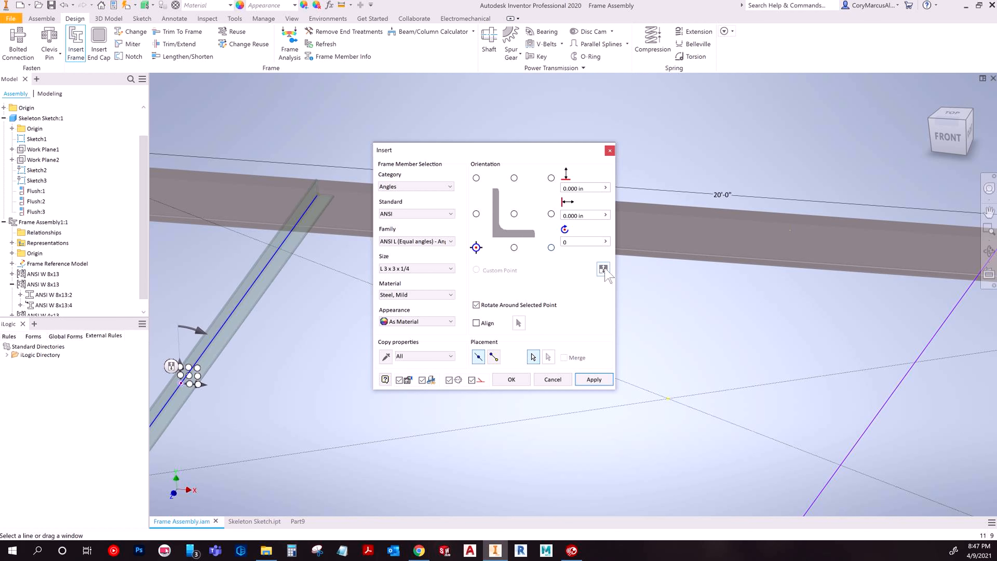
left_click(512, 178)
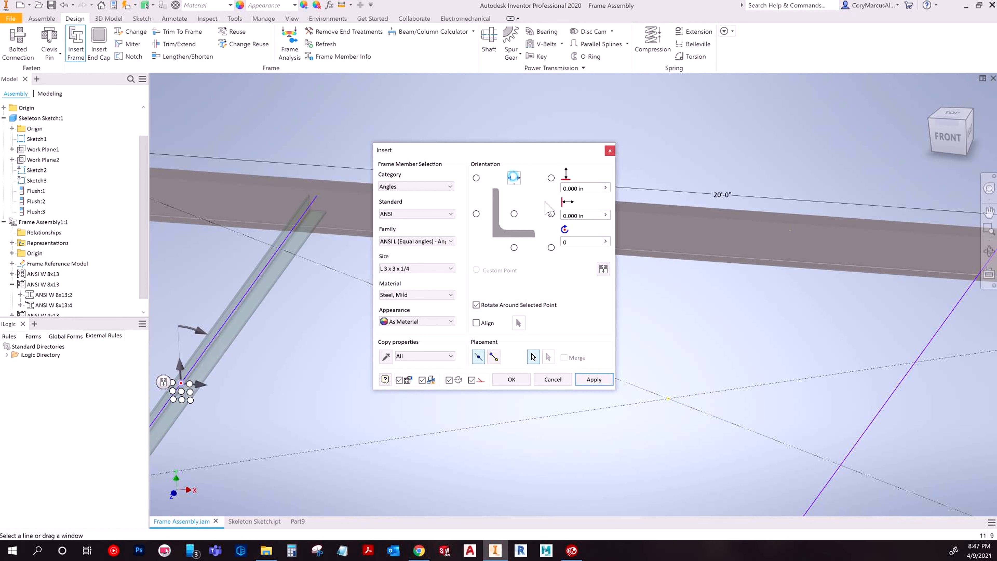
left_click(603, 269)
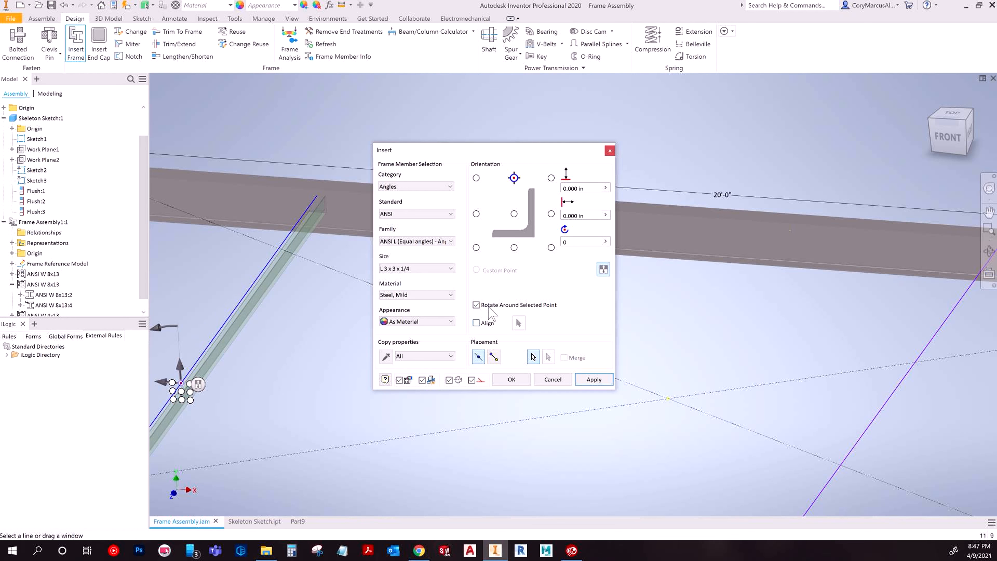
Turn on Align, try using the 20-foot beam as the alignment reference, and deselect the beam's skeleton line
left_click(487, 323)
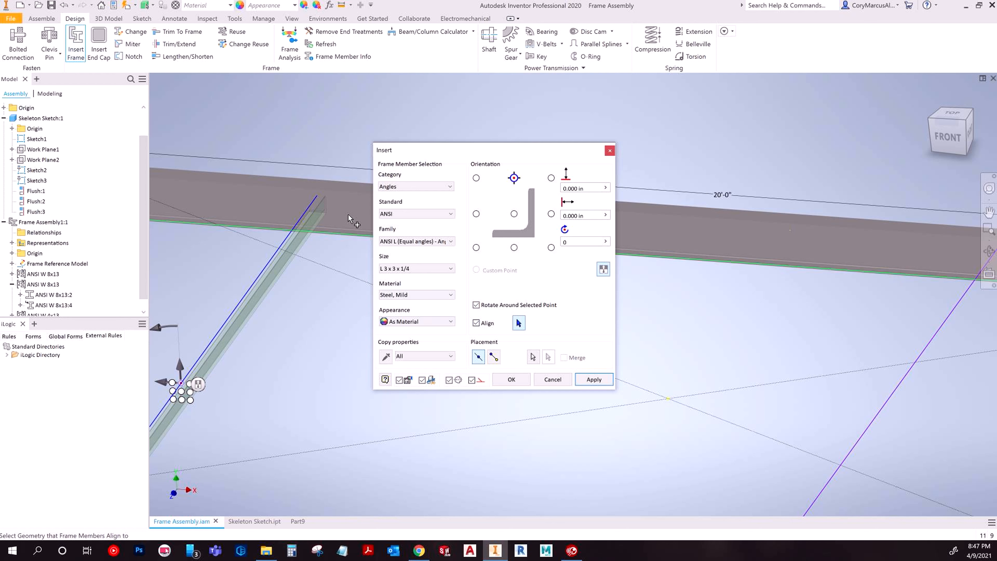
left_click(324, 182)
middle_click_drag(334, 204, 254, 181, "shift")
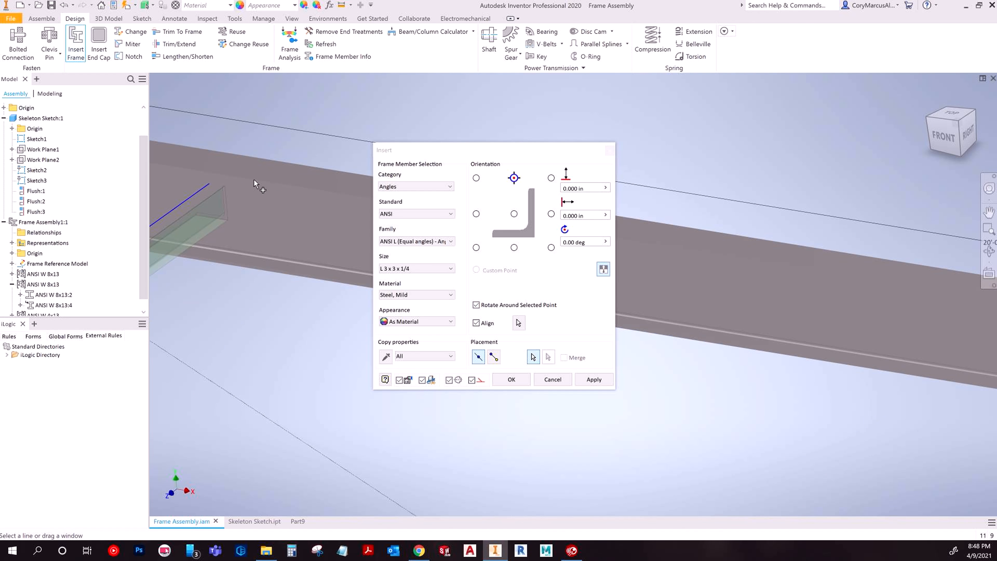
middle_click_drag(241, 244, 333, 313, "shift")
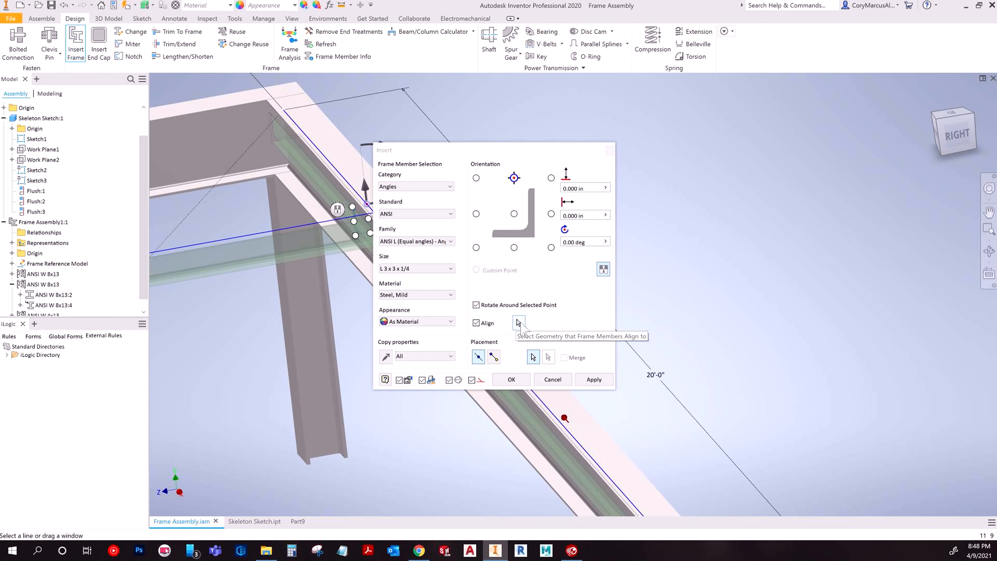
key("ctrl")
left_click(330, 161, "ctrl")
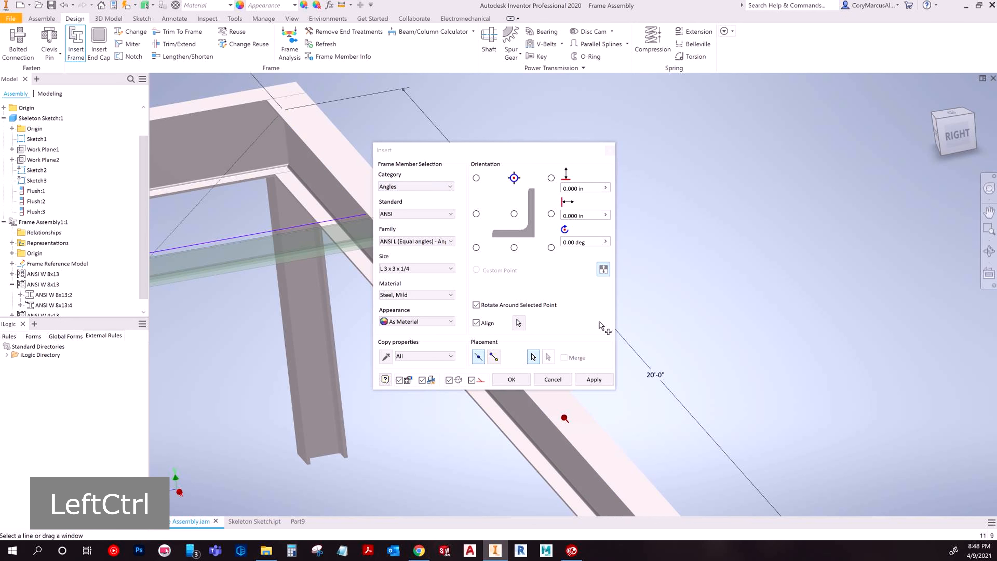
Try picking a different alignment reference where the angle member meets the long beam, examine the preview, and turn Align off
left_click(518, 322)
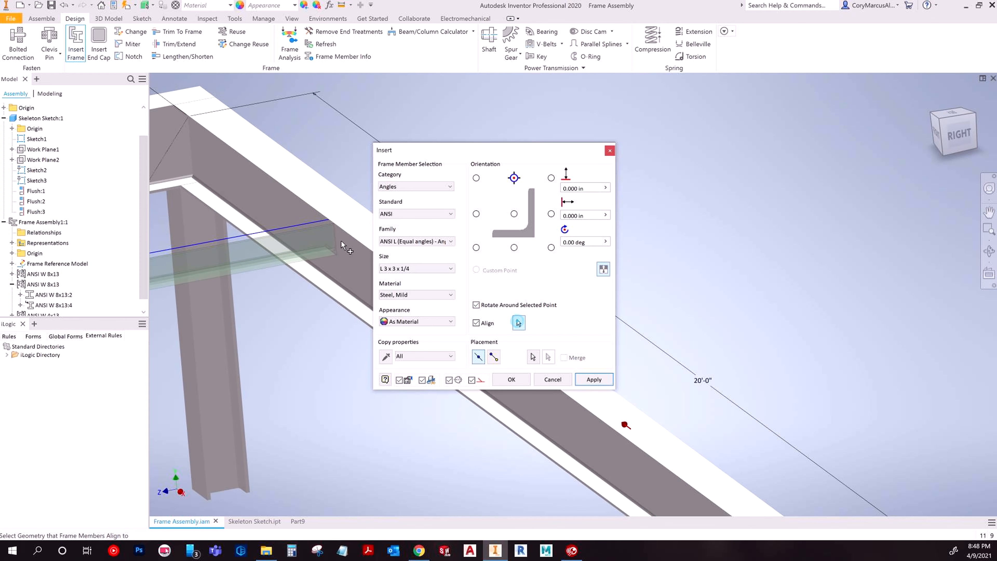
left_click(330, 222)
scroll(276, 271, "down", 5)
middle_click_drag(276, 266, 263, 244, "shift")
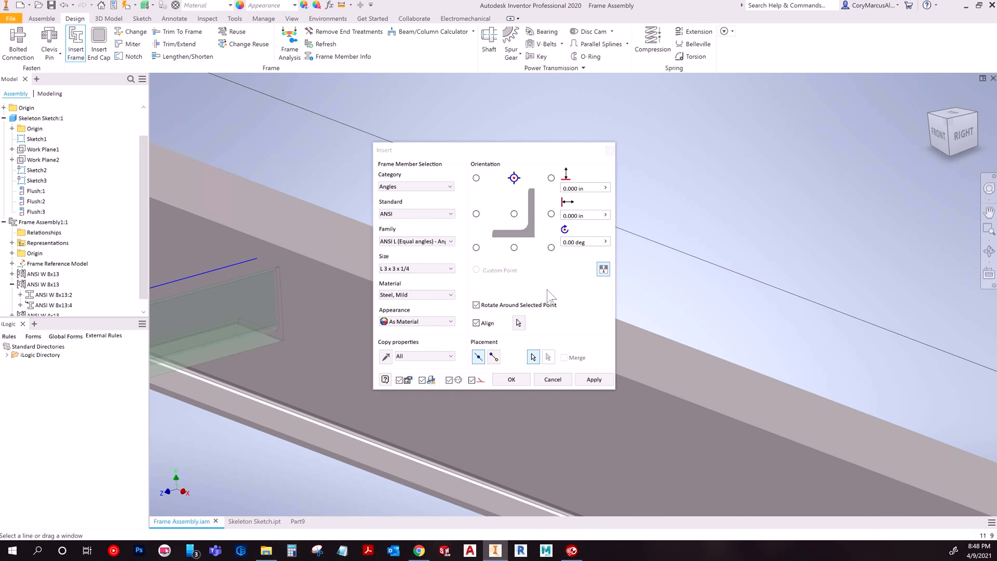
left_click(476, 323)
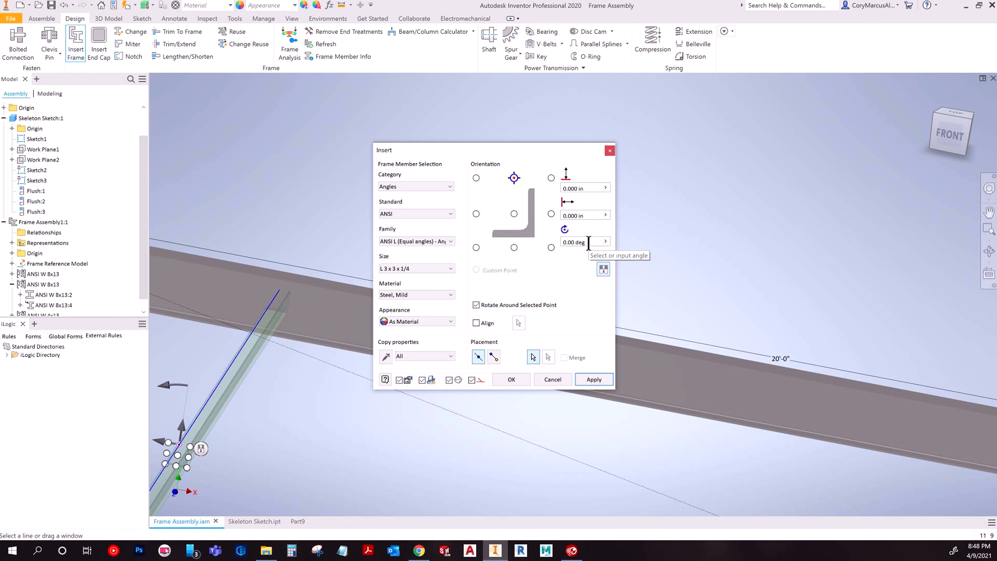
Rotate the mirrored angle profile 180 degrees, anchor it at bottom-centre, and create the L 3 x 3 x 1/4 member
type("180")
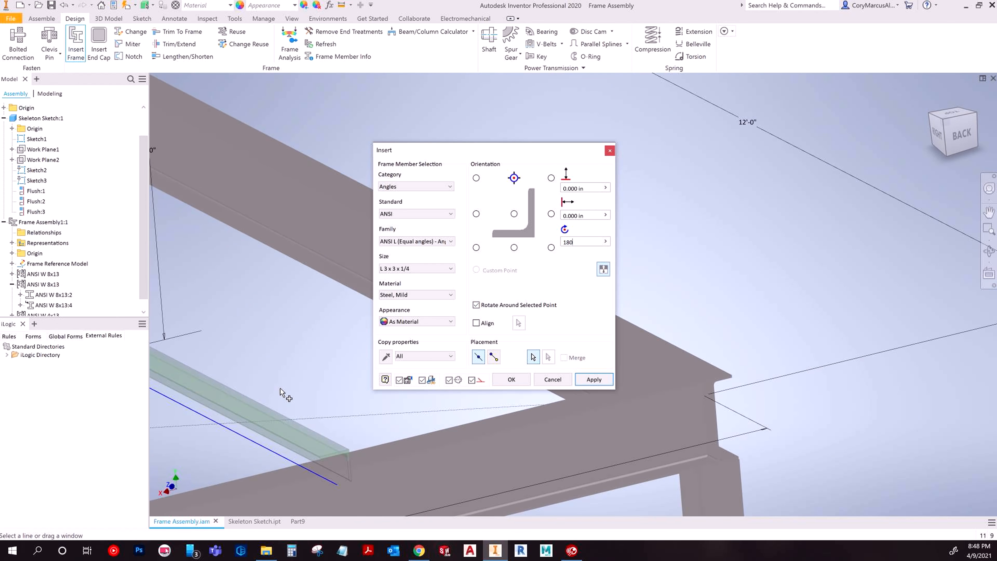
left_click(513, 247)
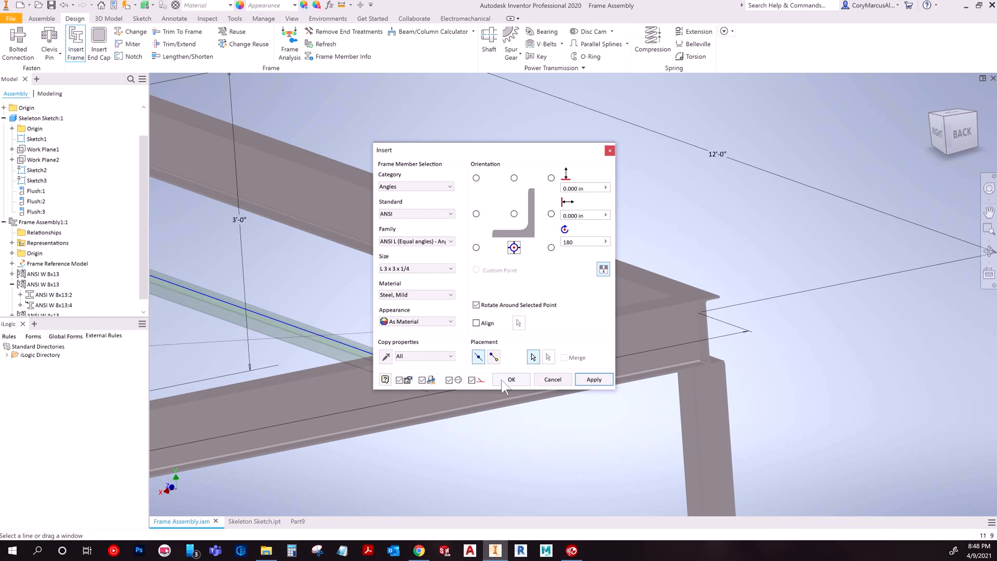
left_click(510, 379)
left_click(431, 324)
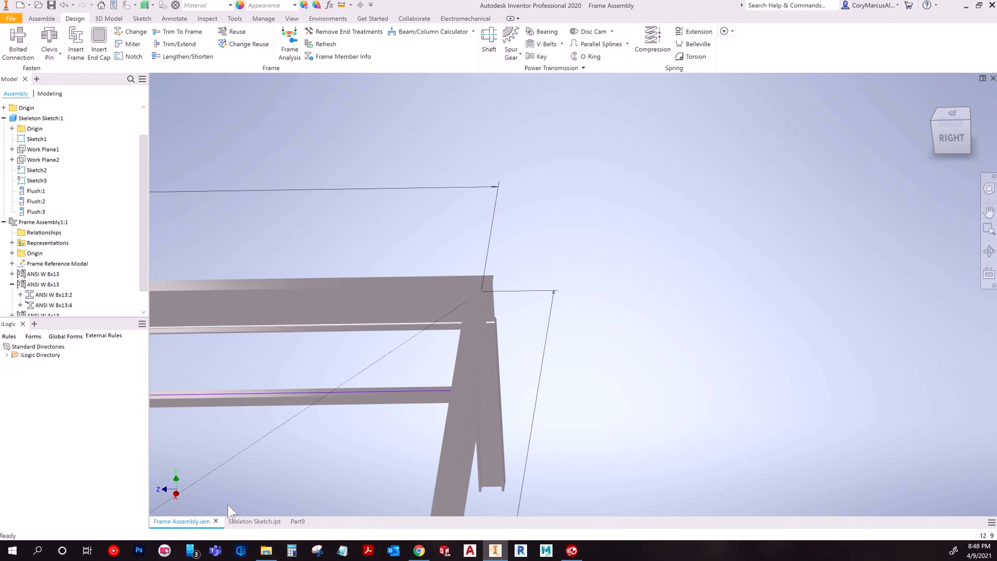
Switch to File Explorer and check the Desktop folder for the saved frame files
left_click(266, 551)
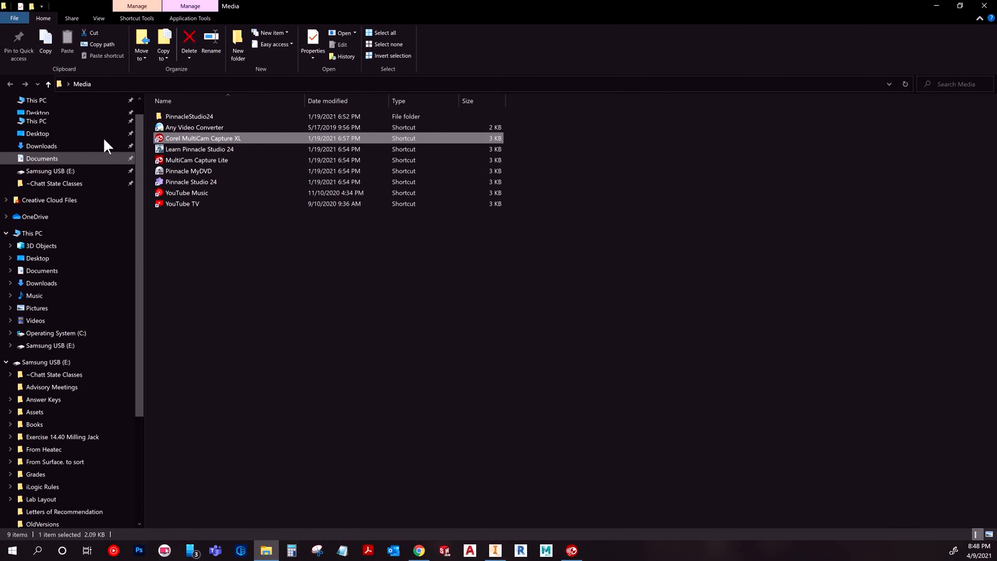
left_click(55, 134)
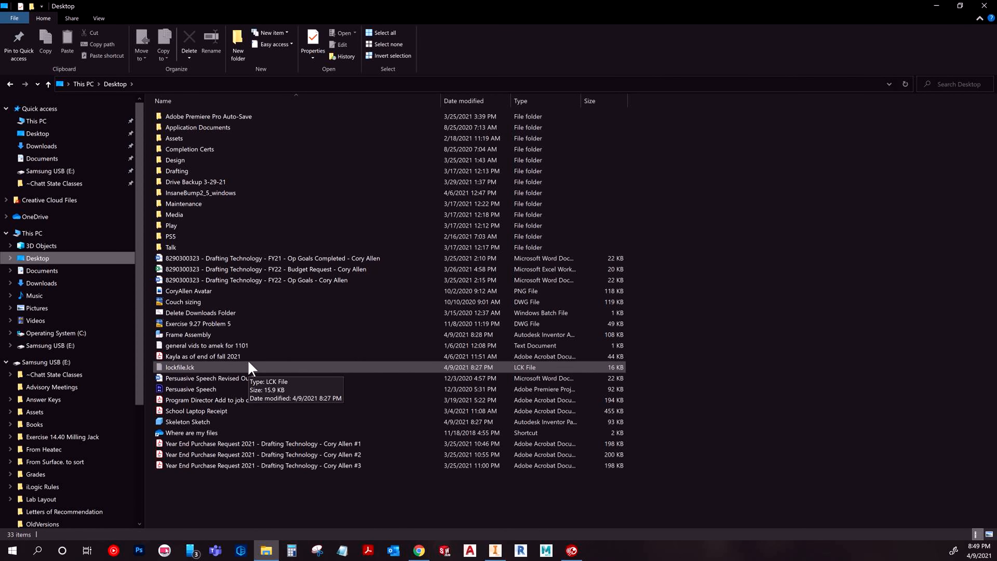
left_click(192, 333)
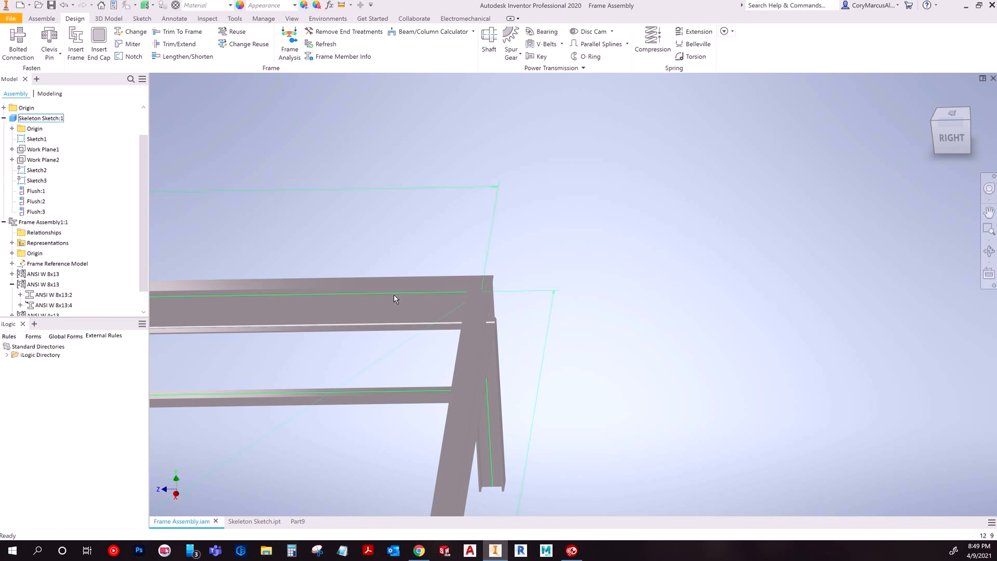
Return to Inventor, open the iProperties of the 12-foot W 8x13 beam, and examine its project information and file location
right_click(404, 193)
key("Escape")
key("Escape")
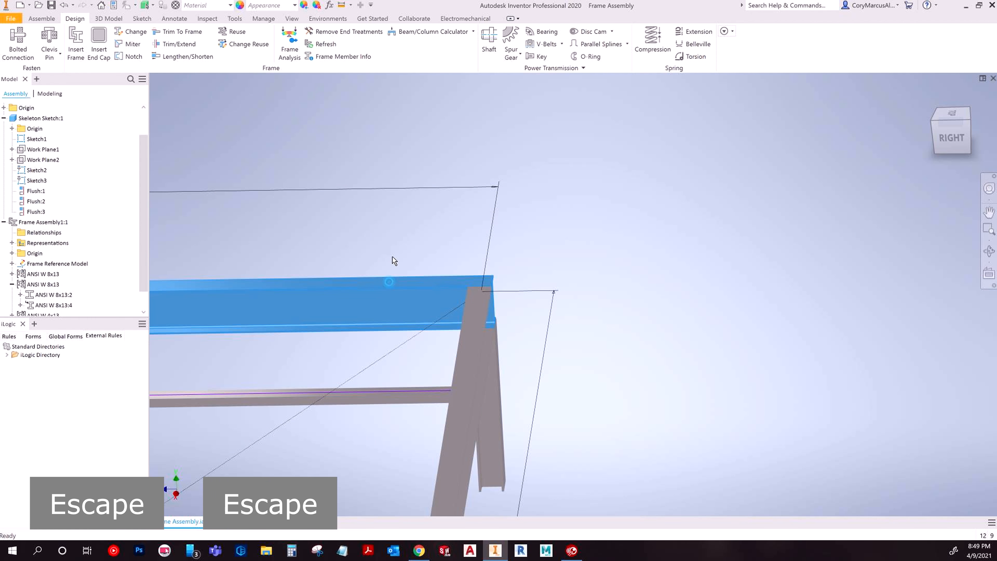
right_click(392, 221)
left_click(389, 452)
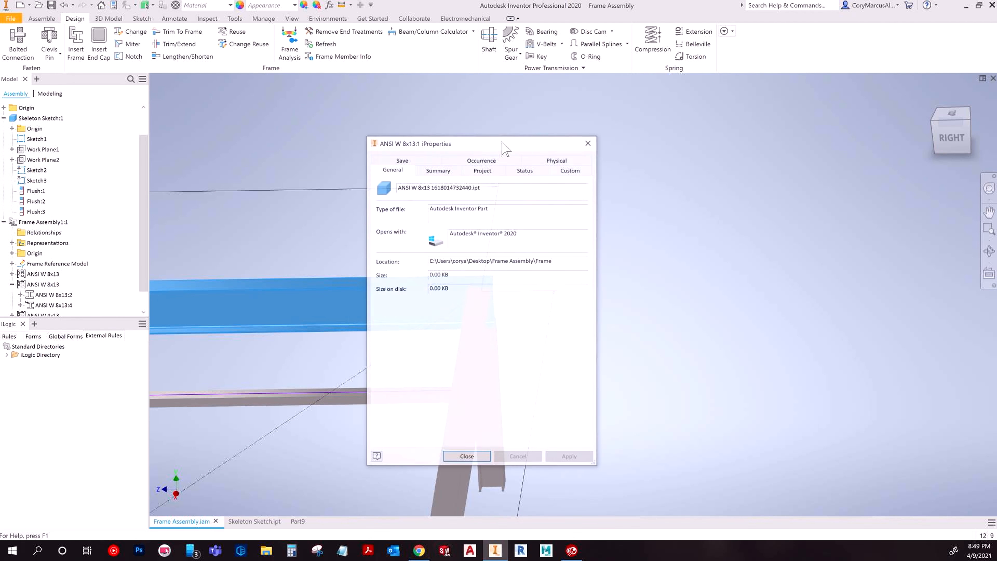
left_click(486, 169)
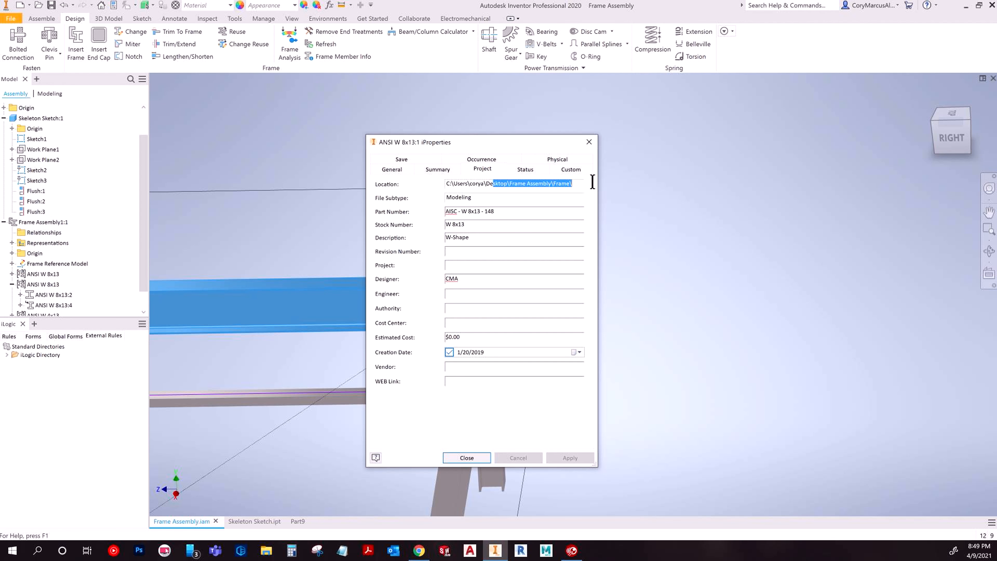
Recheck the Desktop folder in File Explorer, close it, and review the beam's file name in its iProperties before closing them
left_click(261, 553)
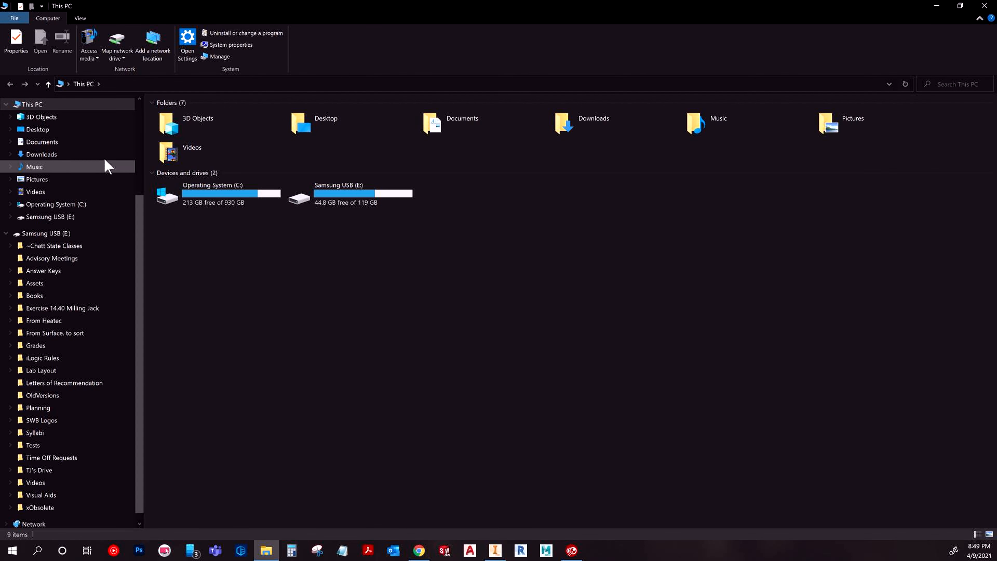
left_click(66, 130)
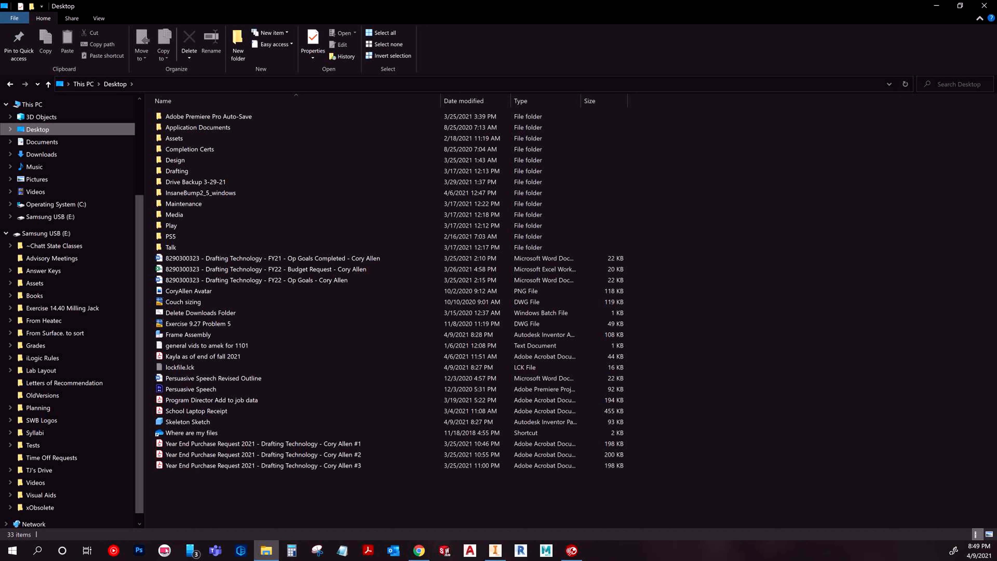
left_click(984, 6)
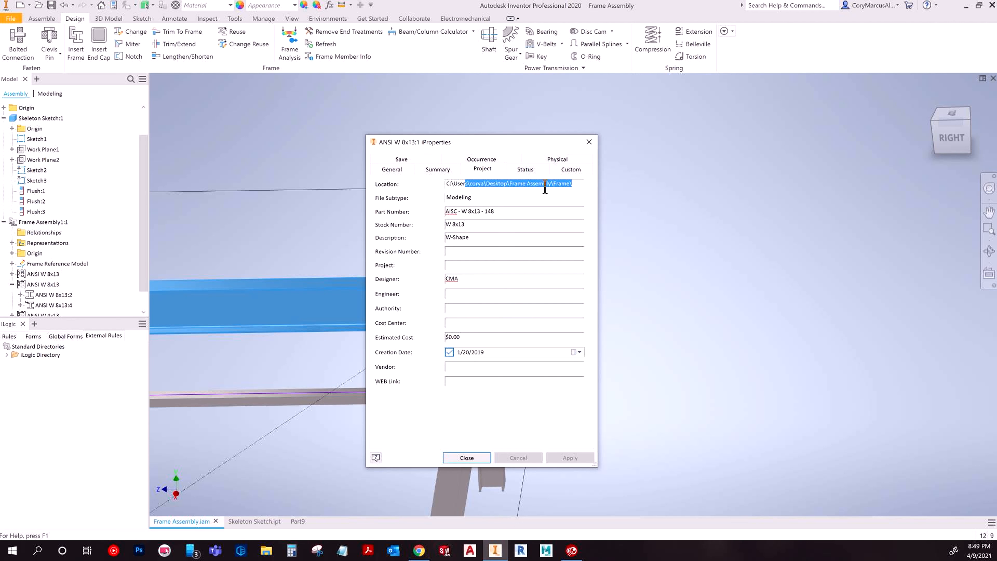
left_click(392, 169)
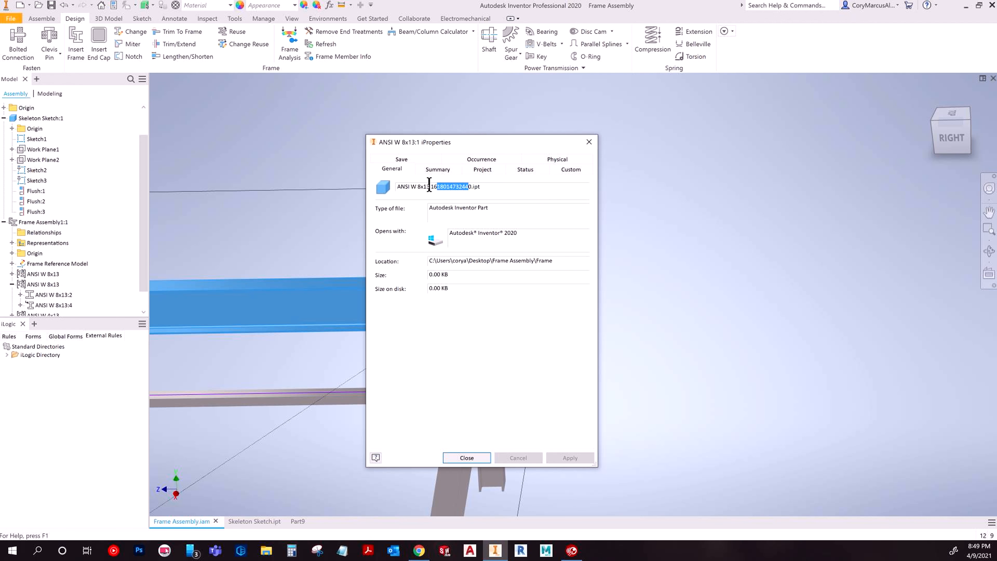
left_click(588, 142)
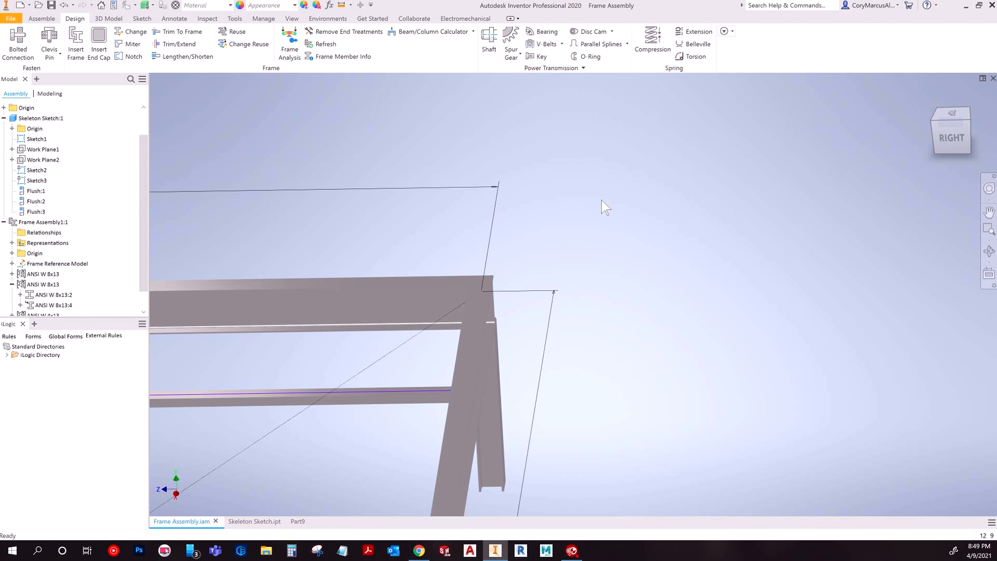
left_click(411, 314)
key("F6")
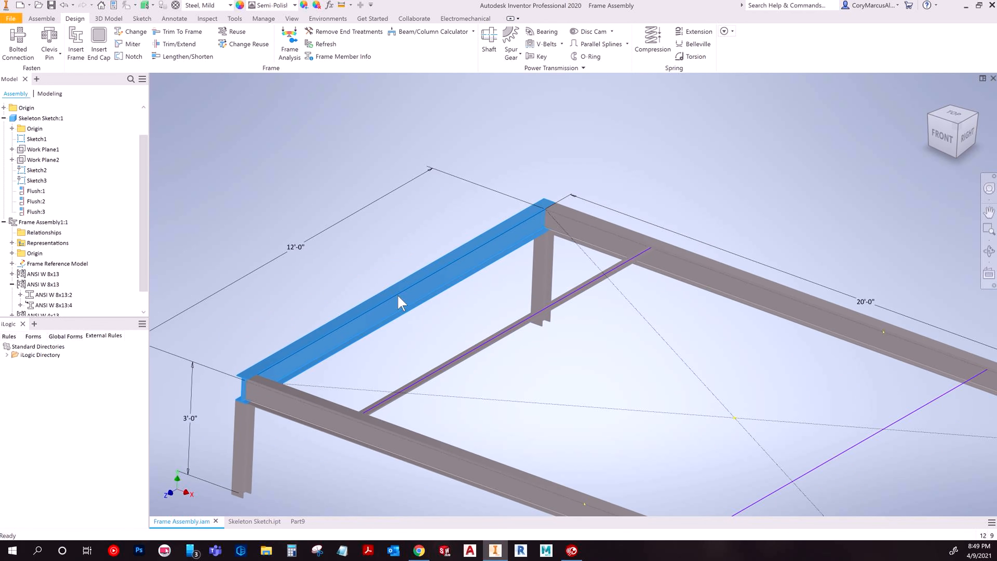
left_click_drag(143, 247, 142, 287)
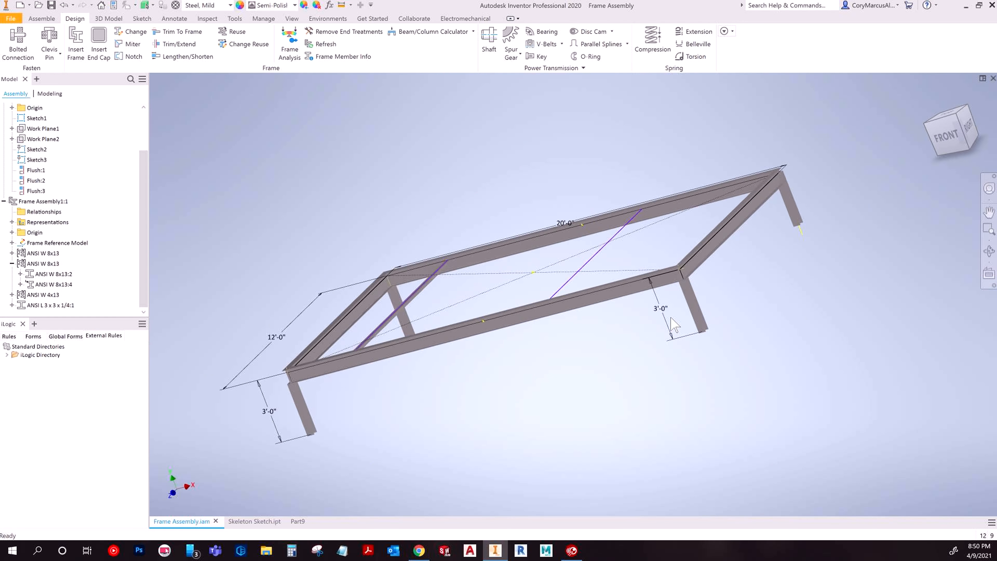
left_click(423, 492)
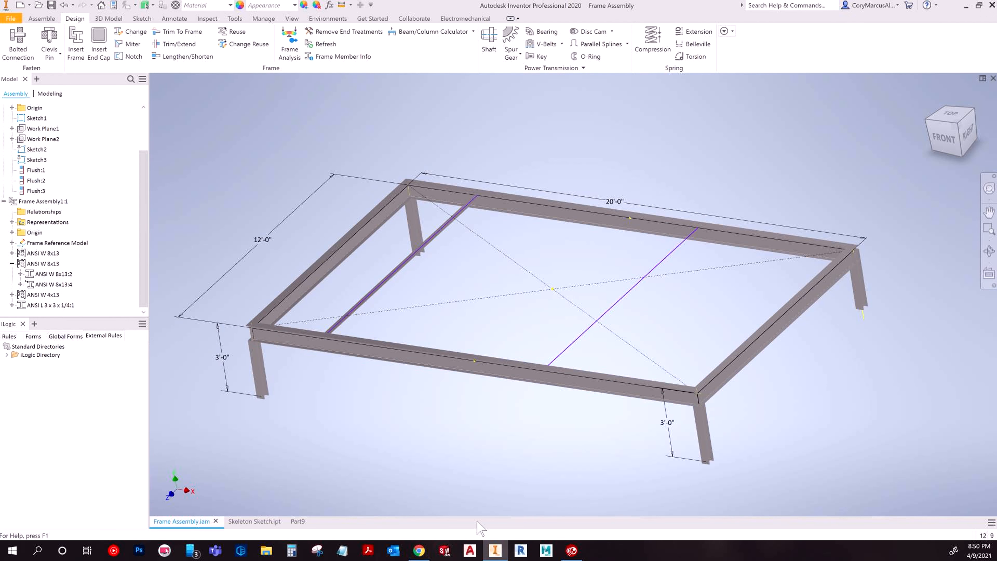